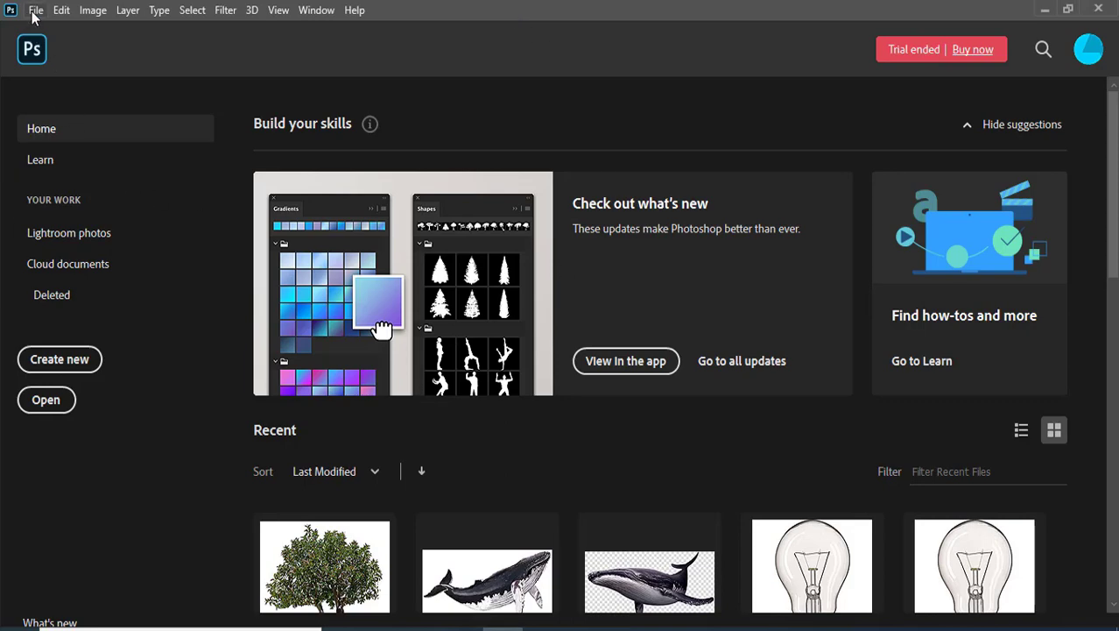
# Create a 1920 × 1080 px, 300 ppi document with Artboard 1 from the Web Large preset.
pyautogui.click(36, 11)
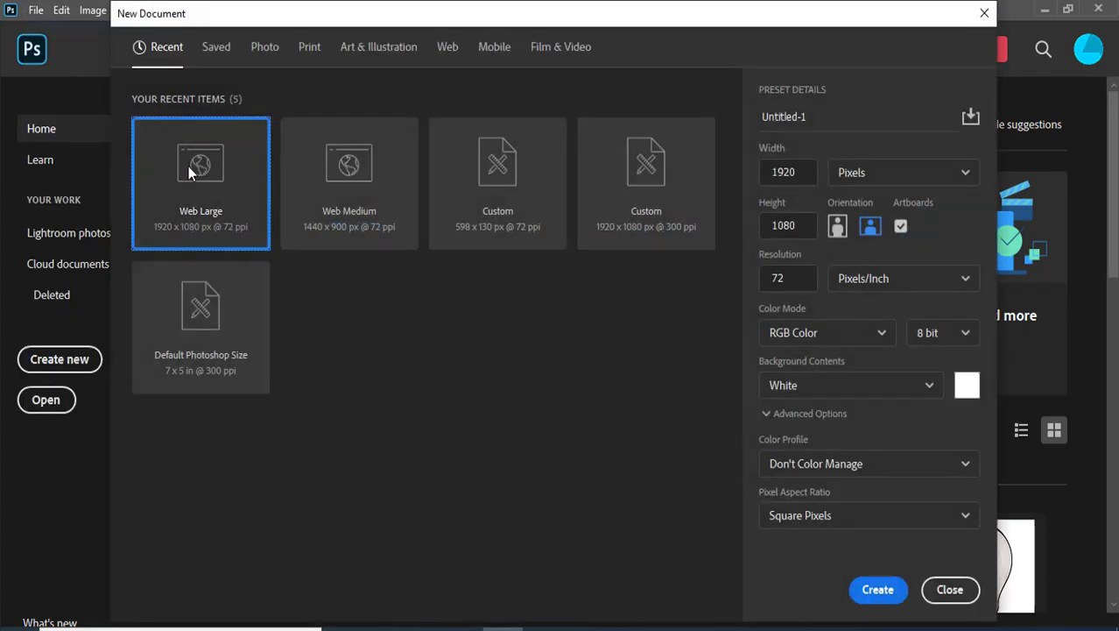
pyautogui.click(797, 179)
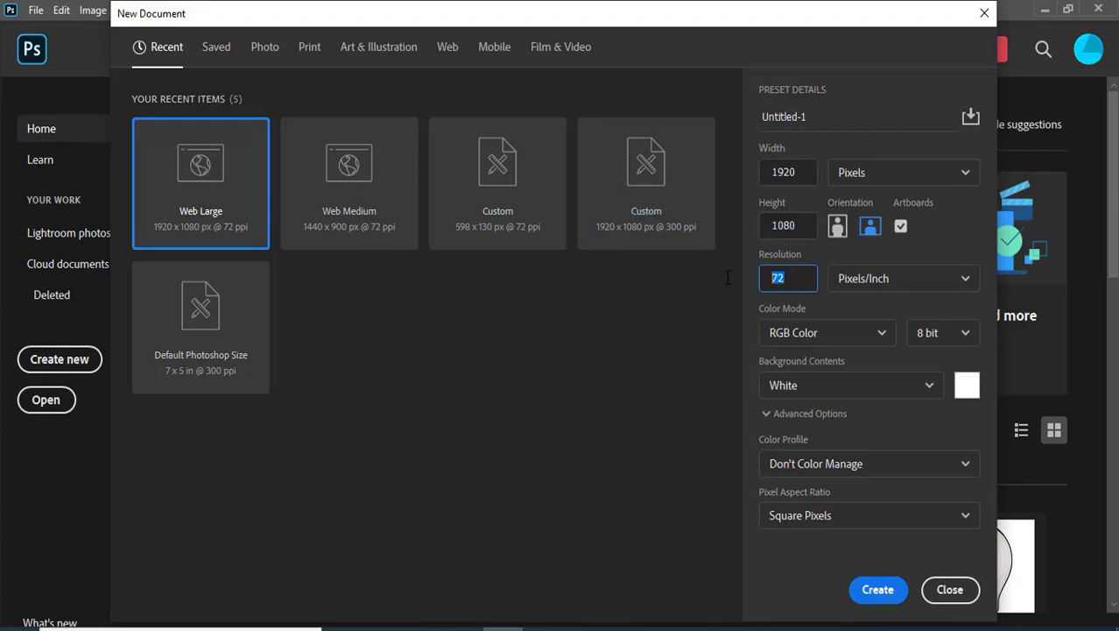
pyautogui.click(788, 278)
pyautogui.write('300')
pyautogui.click(849, 589)
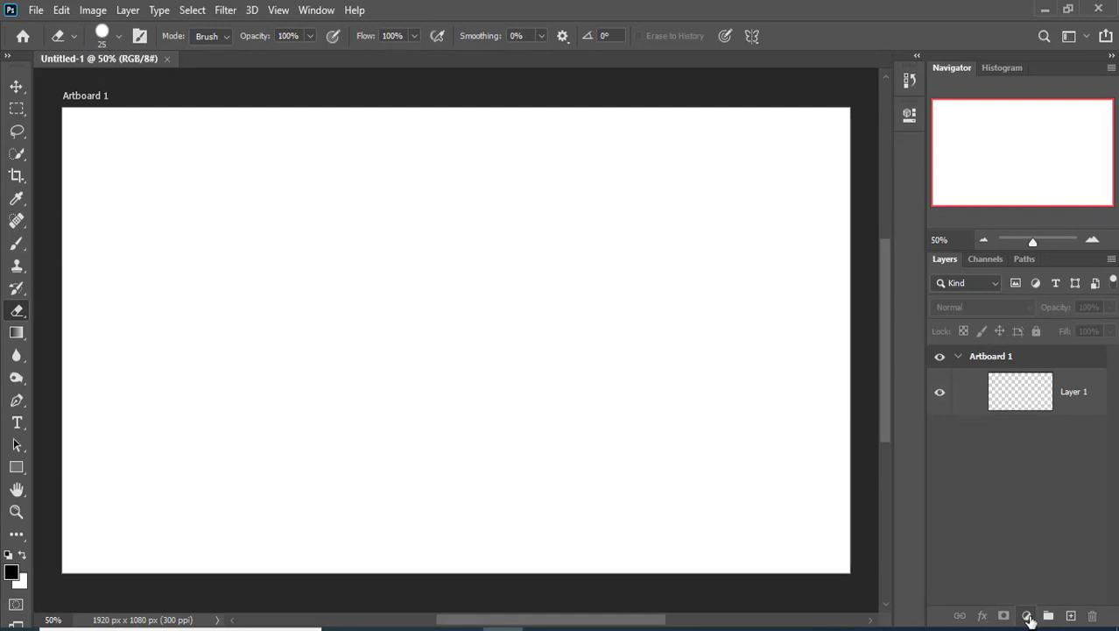
pyautogui.click(1027, 617)
# Add a Gradient fill layer, starting from the first Pastels gradient preset.
pyautogui.click(1027, 328)
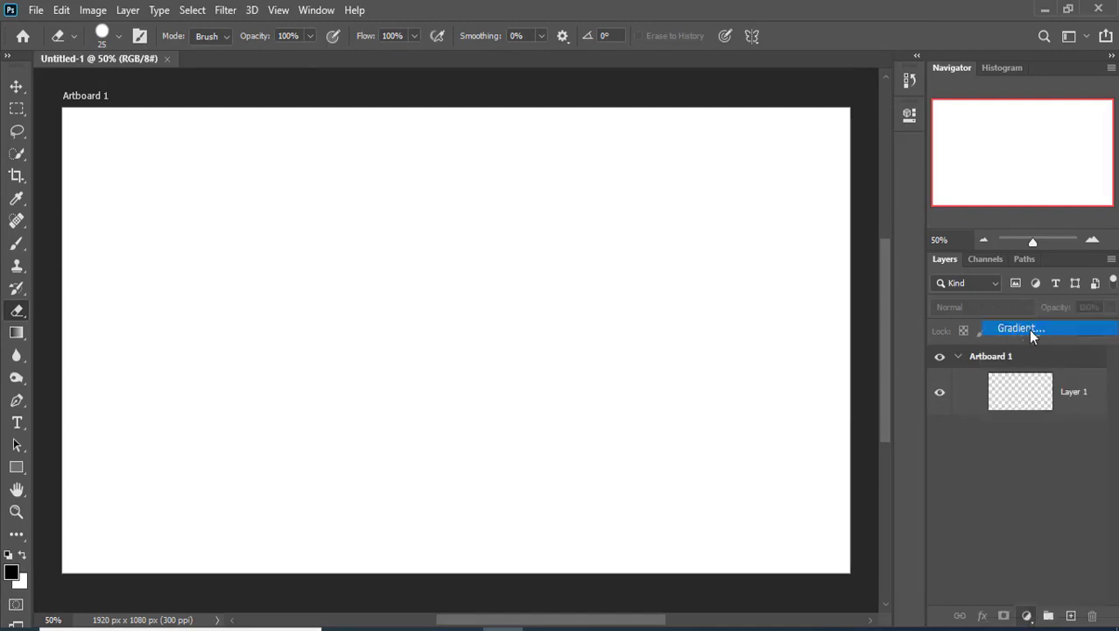
pyautogui.click(278, 133)
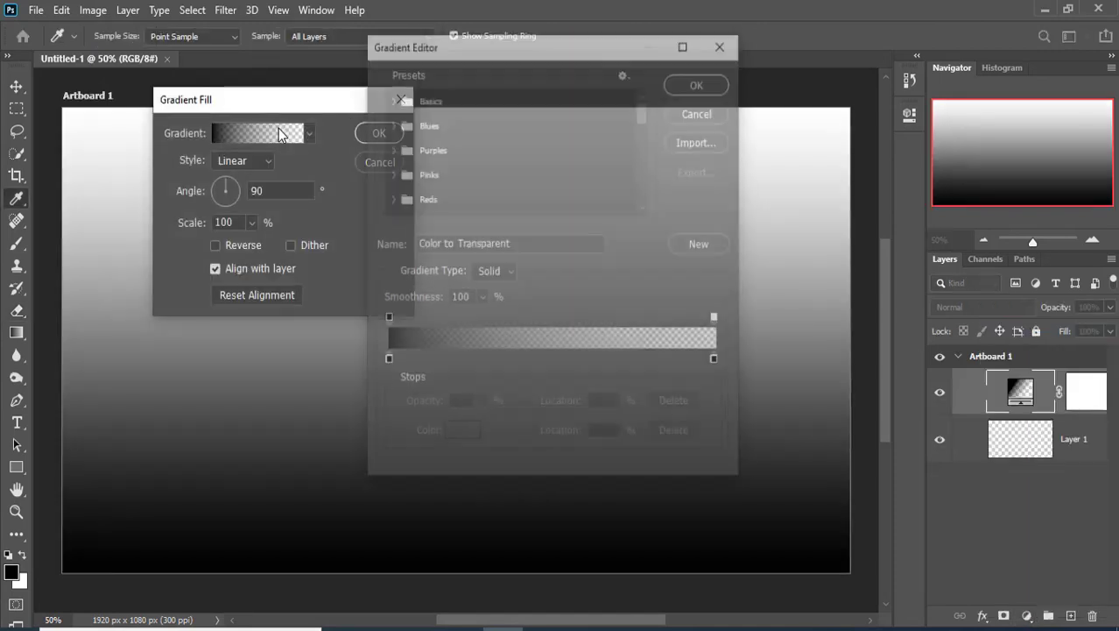
pyautogui.scroll(-2, 475, 187)
pyautogui.scroll(-2, 472, 178)
pyautogui.scroll(3, 471, 178)
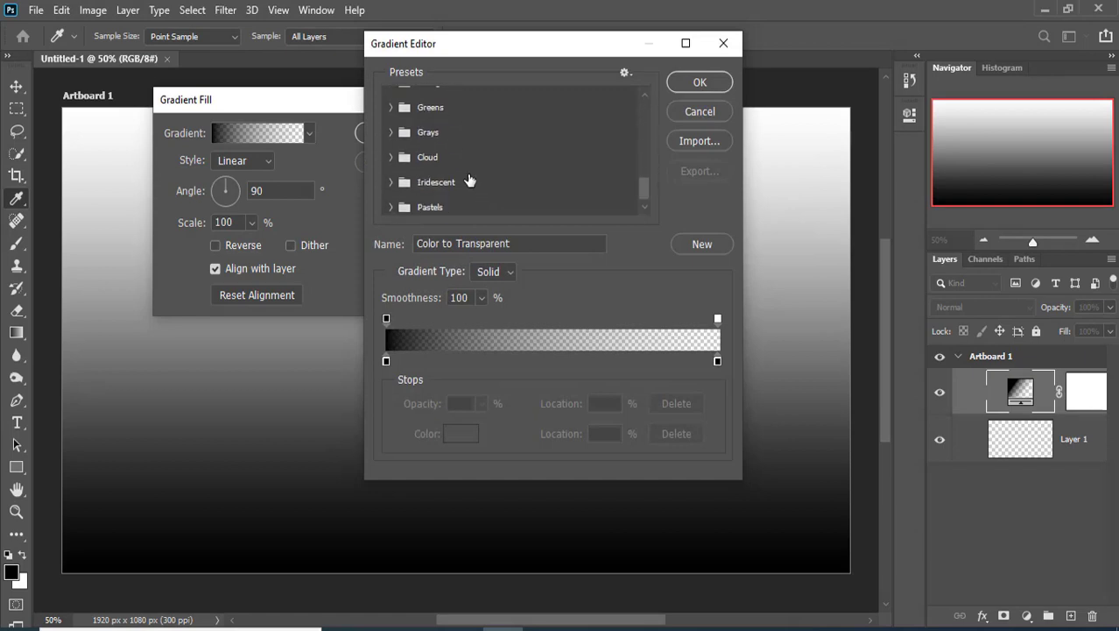
pyautogui.click(392, 178)
pyautogui.click(411, 204)
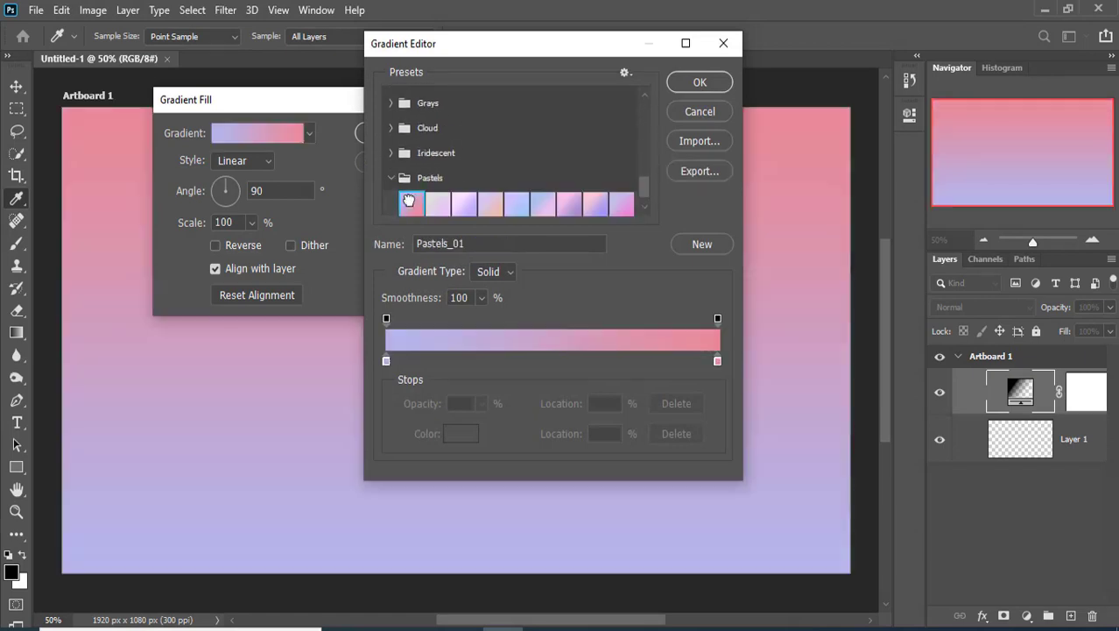
# Set the gradient's left stop to pure white and right stop to #11415e.
pyautogui.click(384, 360)
pyautogui.click(458, 434)
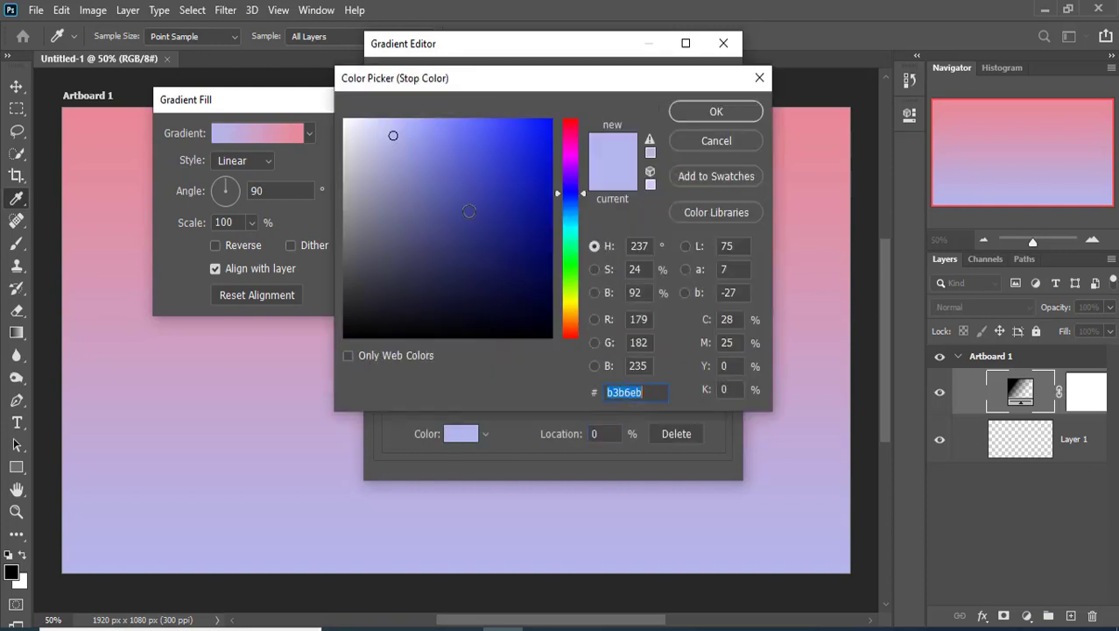
pyautogui.moveTo(393, 135); pyautogui.dragTo(345, 120)
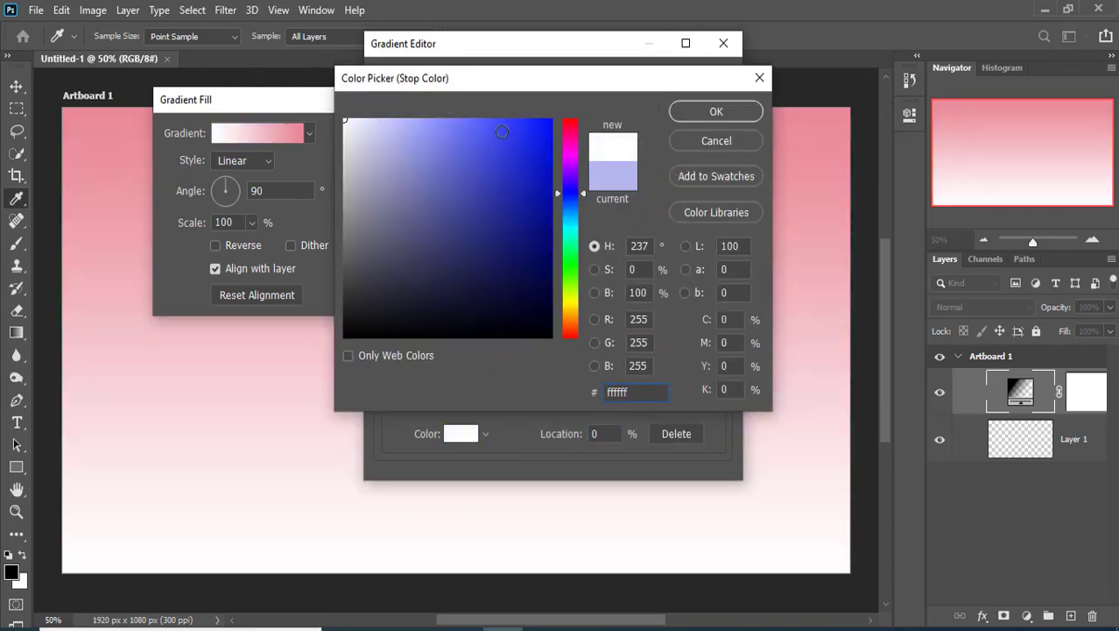
pyautogui.click(714, 111)
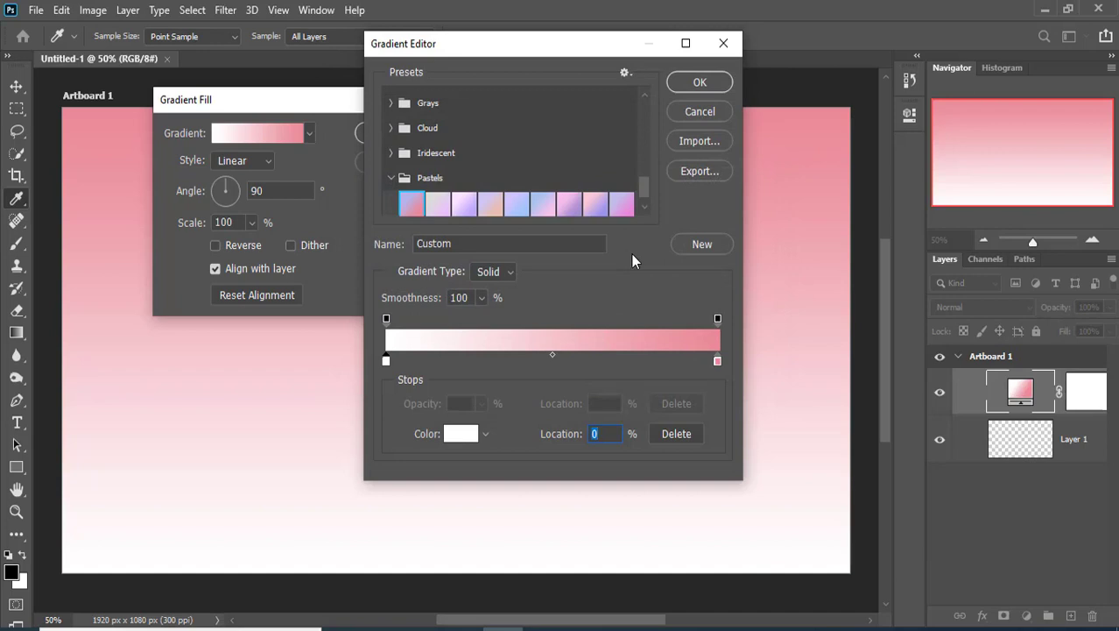
pyautogui.click(718, 361)
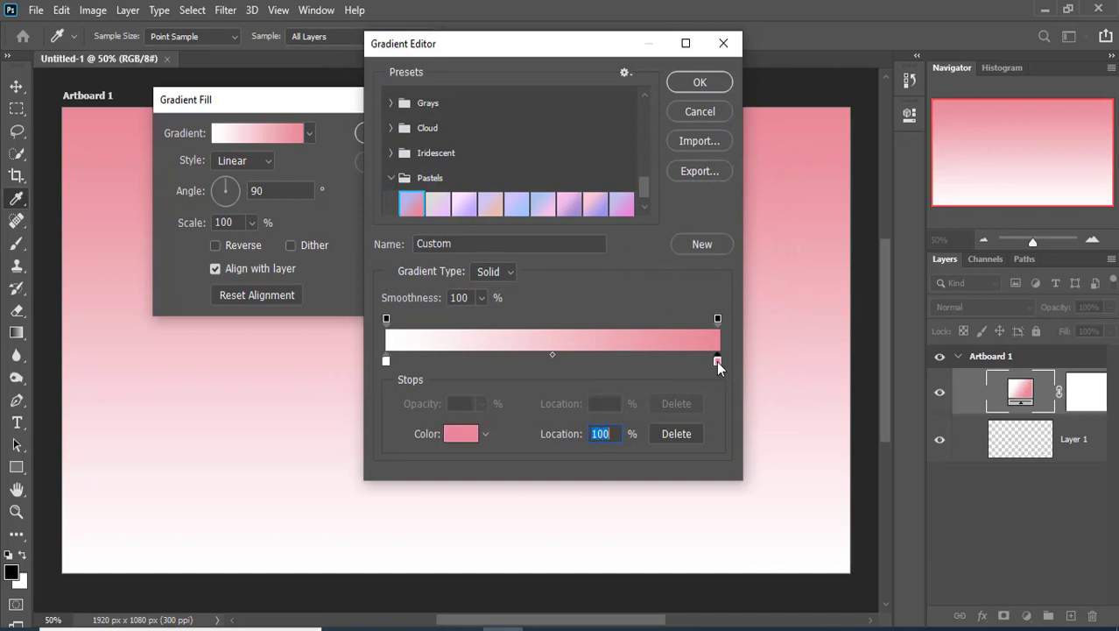
pyautogui.click(466, 435)
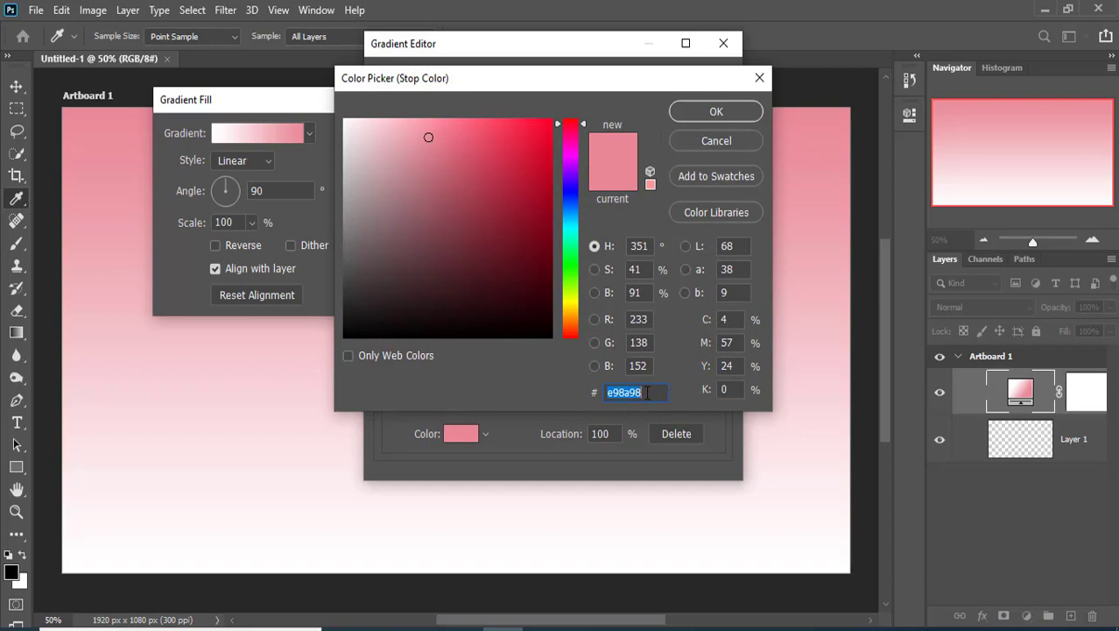
pyautogui.write('11')
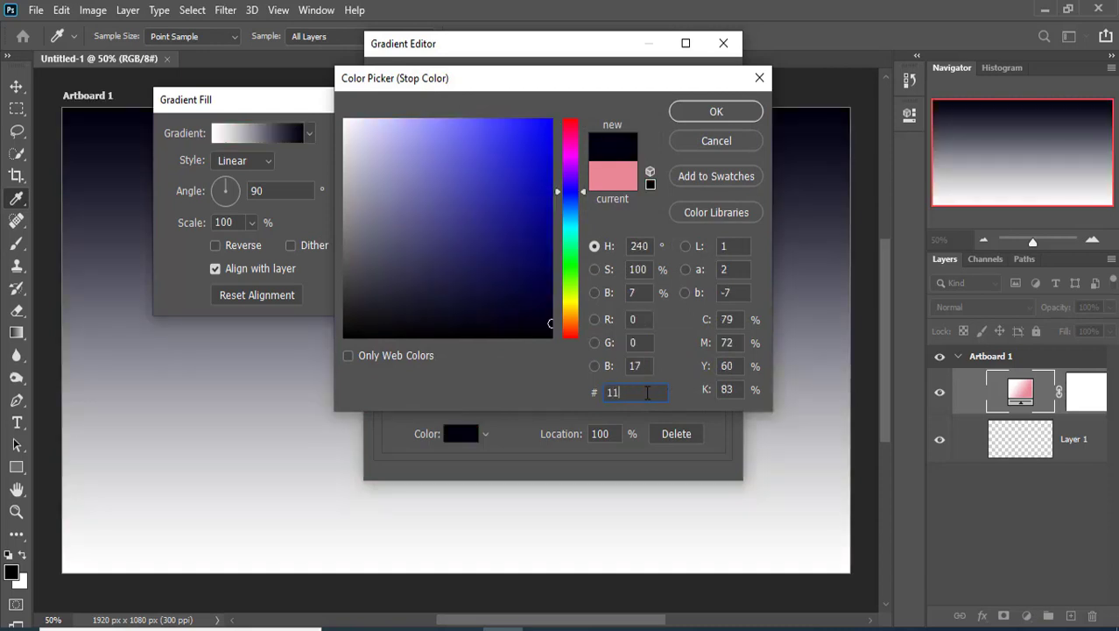
pyautogui.write('41')
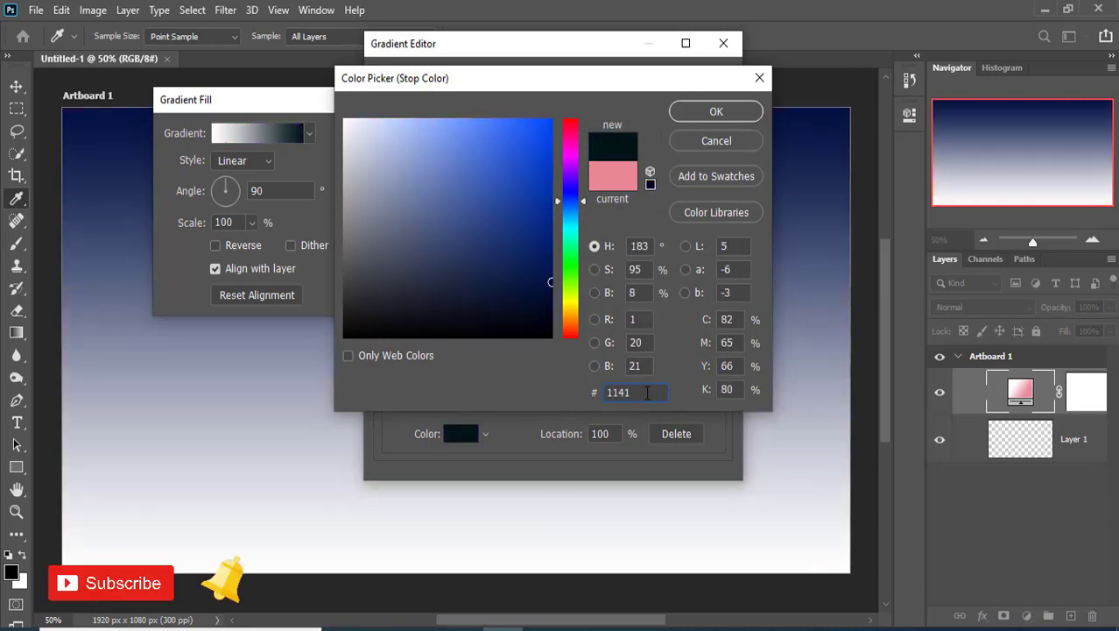
pyautogui.write('5e')
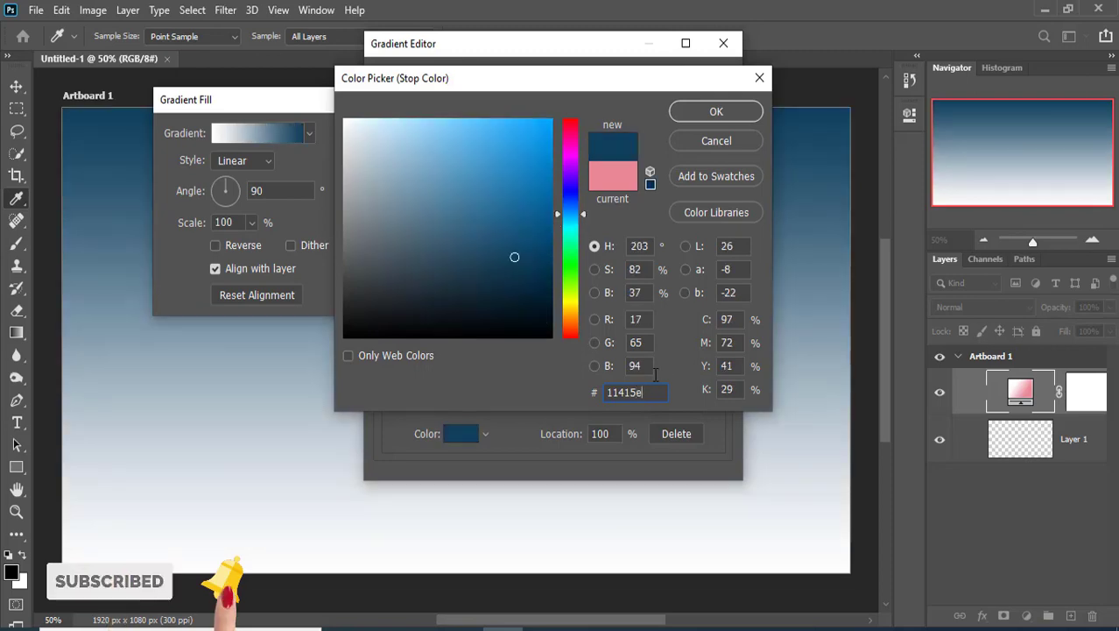
pyautogui.click(706, 113)
pyautogui.click(693, 84)
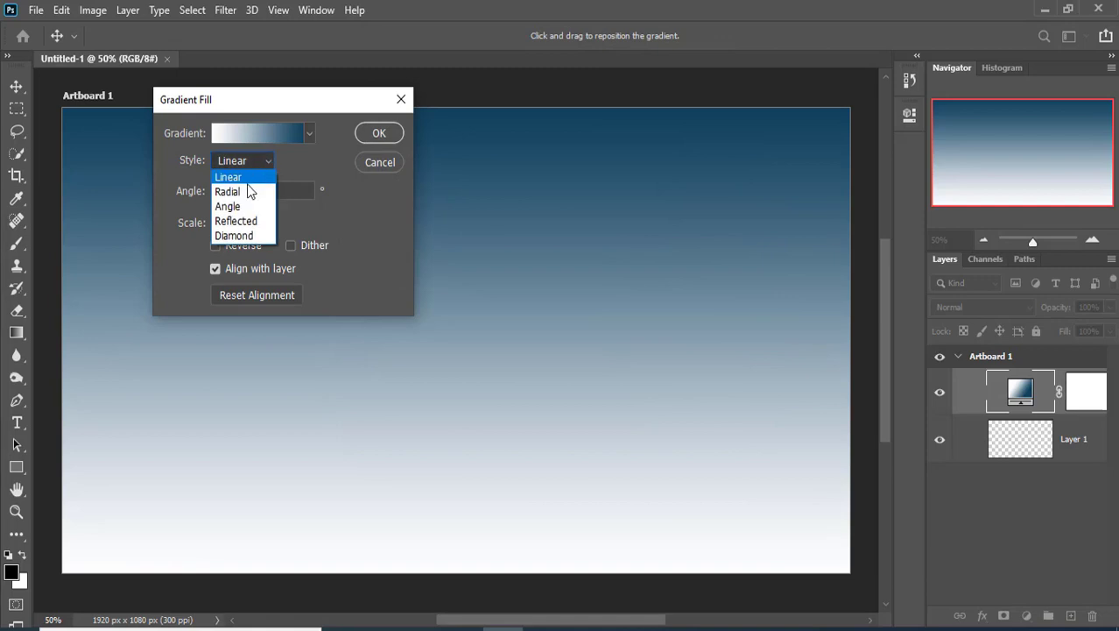
# Make the gradient fill Radial with 210% scale and apply it.
pyautogui.click(244, 189)
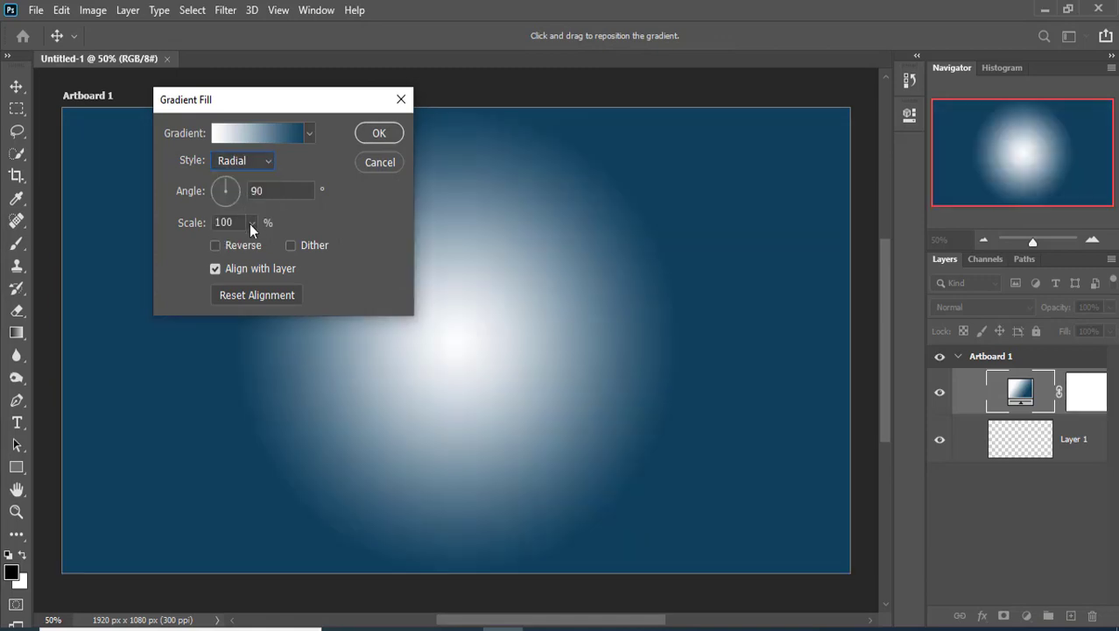
pyautogui.click(239, 222)
pyautogui.write('21')
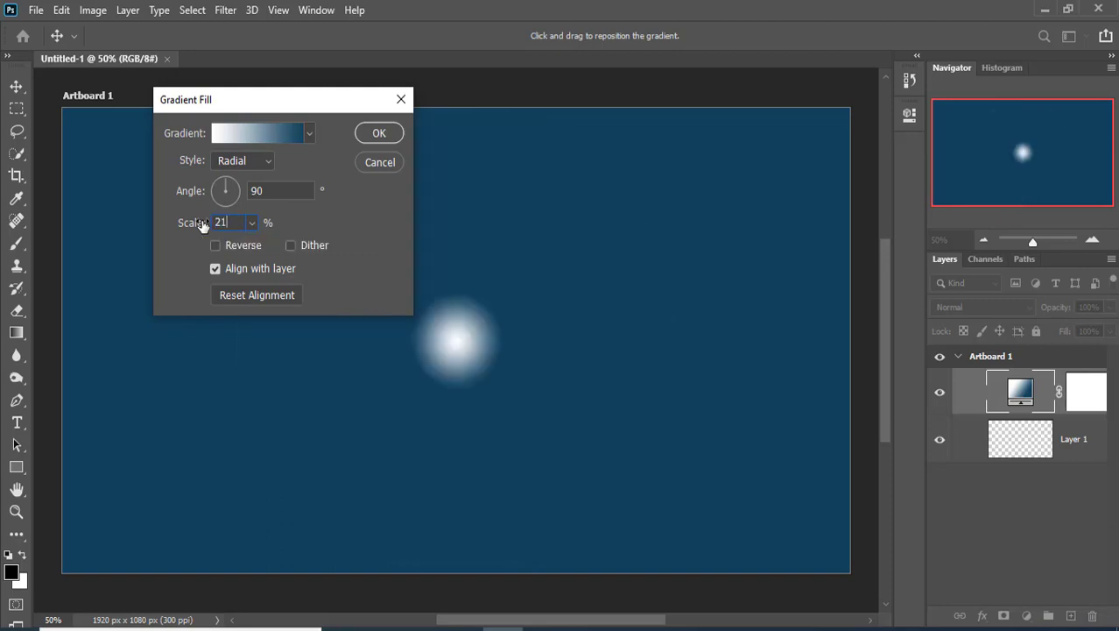
pyautogui.write('0')
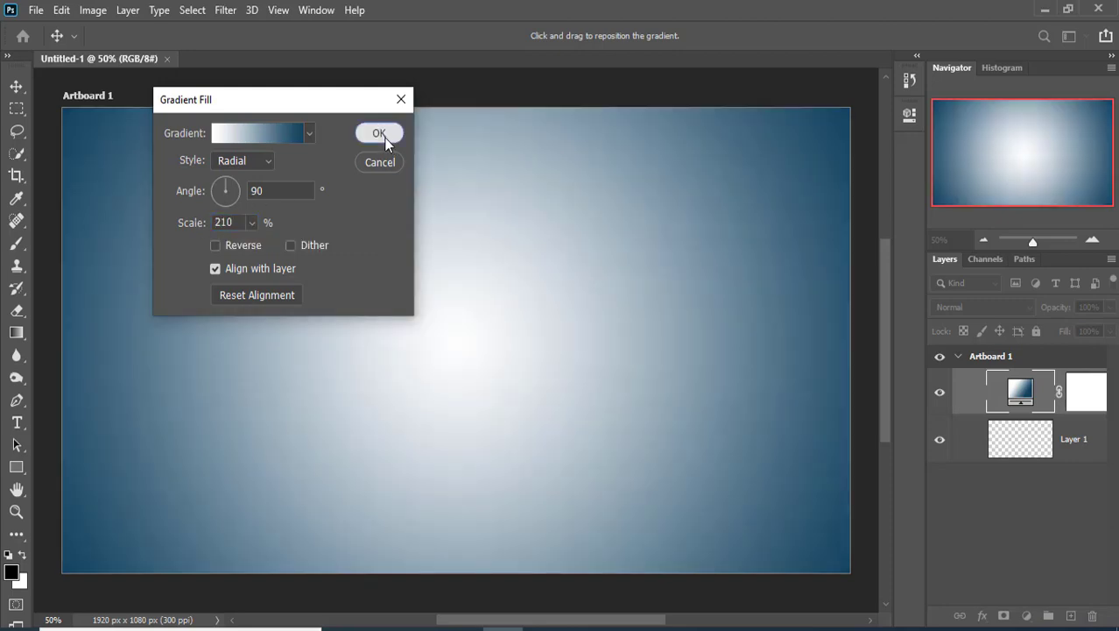
pyautogui.click(384, 137)
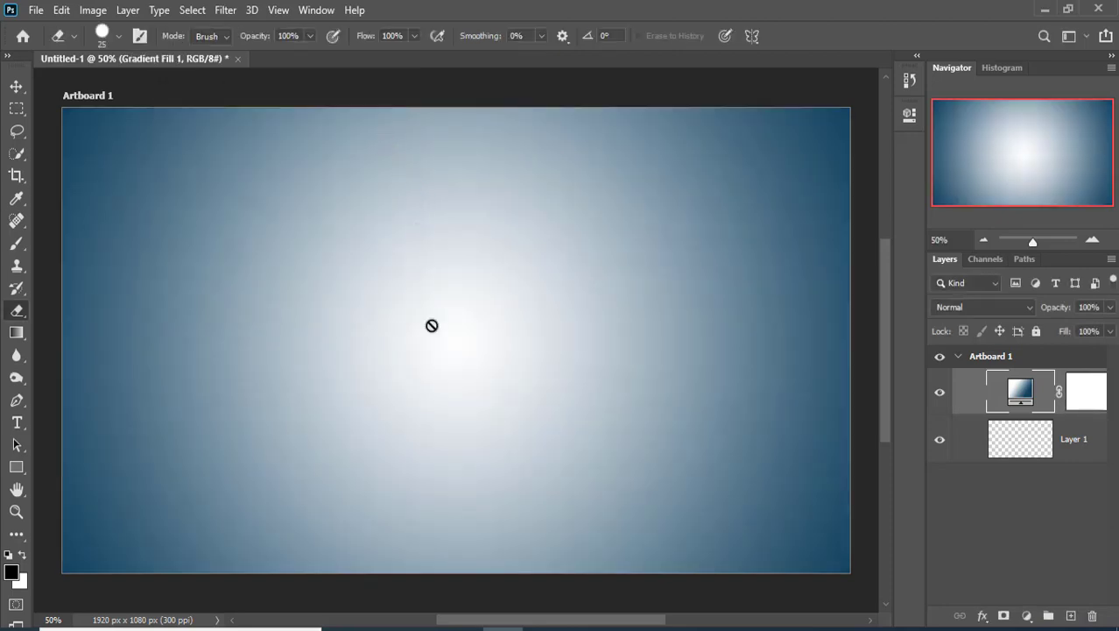
# Open the light bulb image 01.jfif with the Quick Selection tool ready.
pyautogui.press('w')
pyautogui.click(36, 9)
pyautogui.click(38, 42)
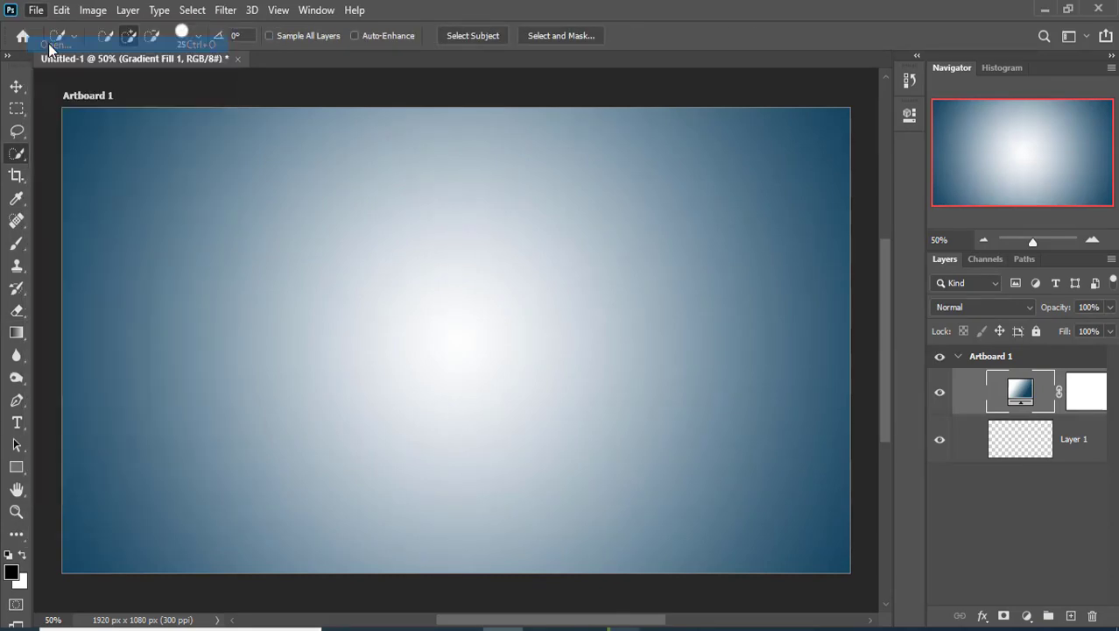
pyautogui.click(471, 458)
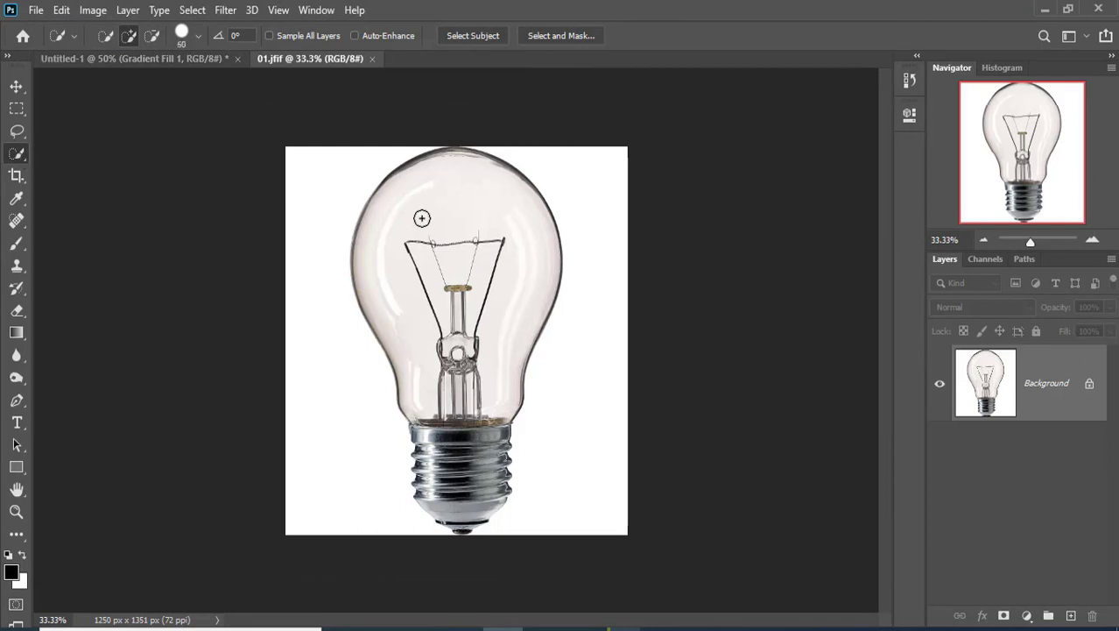
# Quick-select the bulb's glass, filament and metal base.
pyautogui.moveTo(422, 218); pyautogui.dragTo(453, 397)
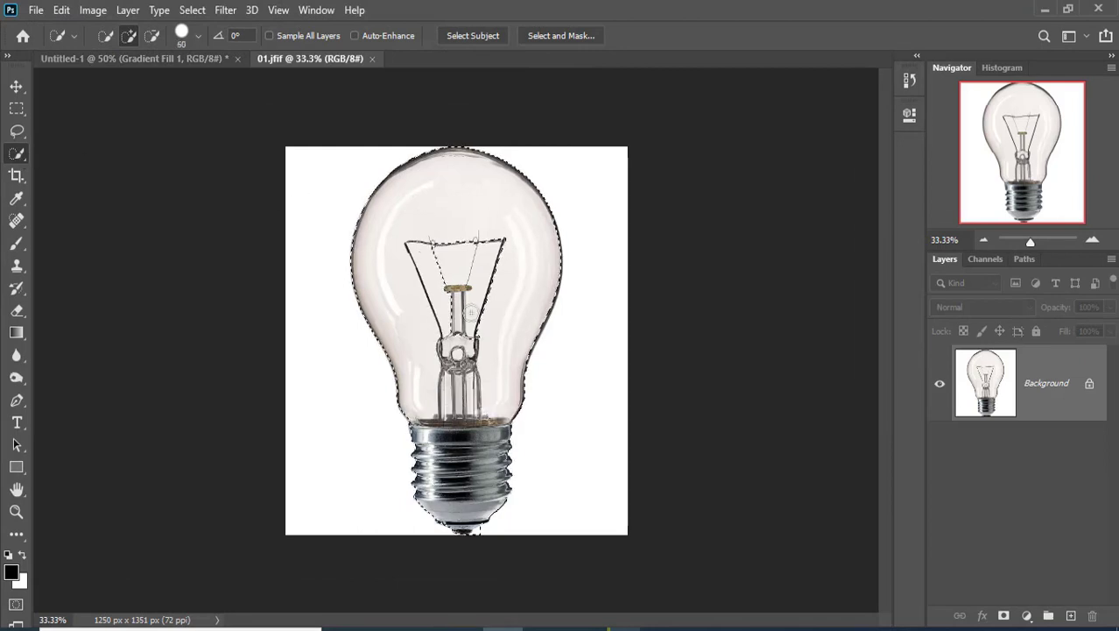
pyautogui.moveTo(450, 250); pyautogui.dragTo(508, 243)
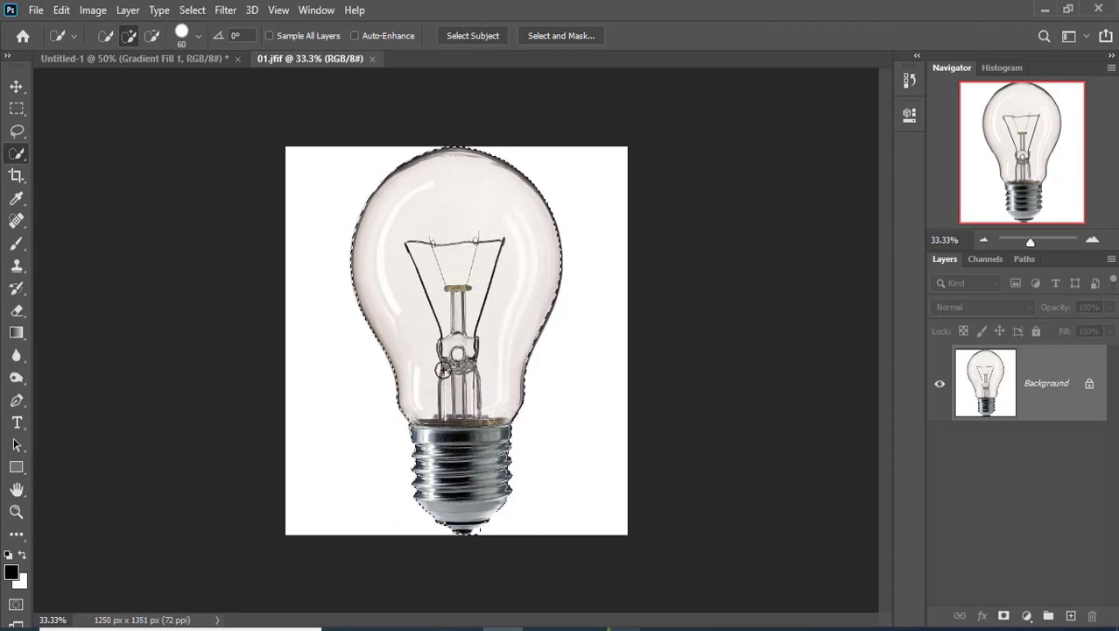
pyautogui.scroll(1, 444, 370)
pyautogui.scroll(1, 411, 371)
pyautogui.moveTo(369, 371)
pyautogui.mouseDown()
pyautogui.moveTo(368, 255)
pyautogui.moveTo(342, 192)
pyautogui.mouseUp()
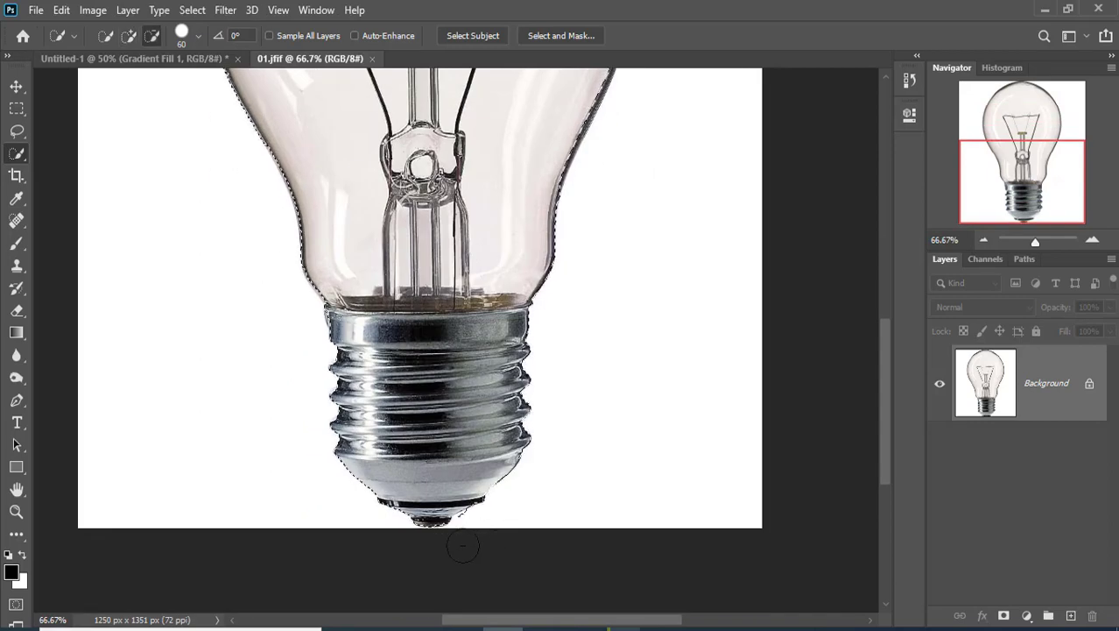
pyautogui.scroll(4, 451, 318)
pyautogui.moveTo(451, 318); pyautogui.dragTo(438, 436)
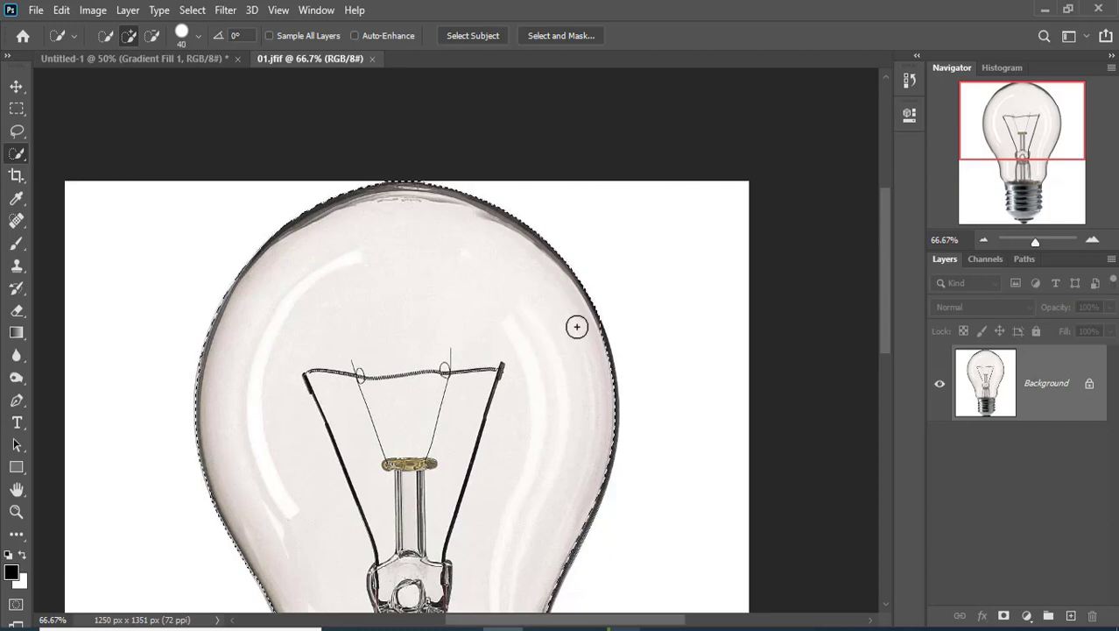
# Refine the bulb selection with a smaller brush and copy the bulb to its own layer.
pyautogui.press('[')
pyautogui.press('[')
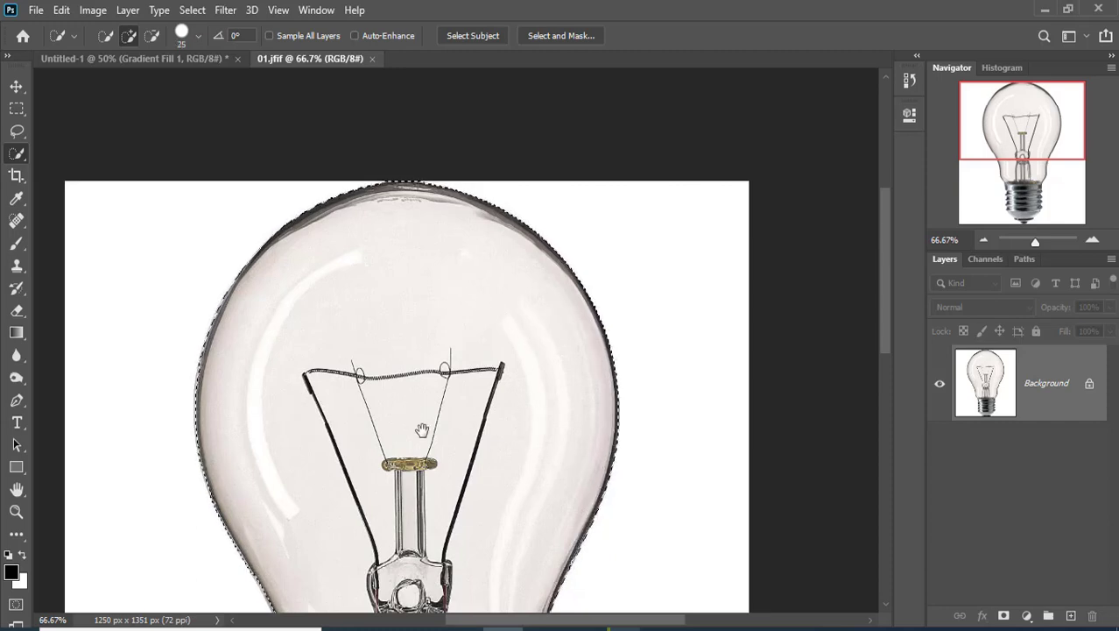
pyautogui.moveTo(422, 430); pyautogui.dragTo(375, 332)
pyautogui.moveTo(480, 408); pyautogui.dragTo(457, 348)
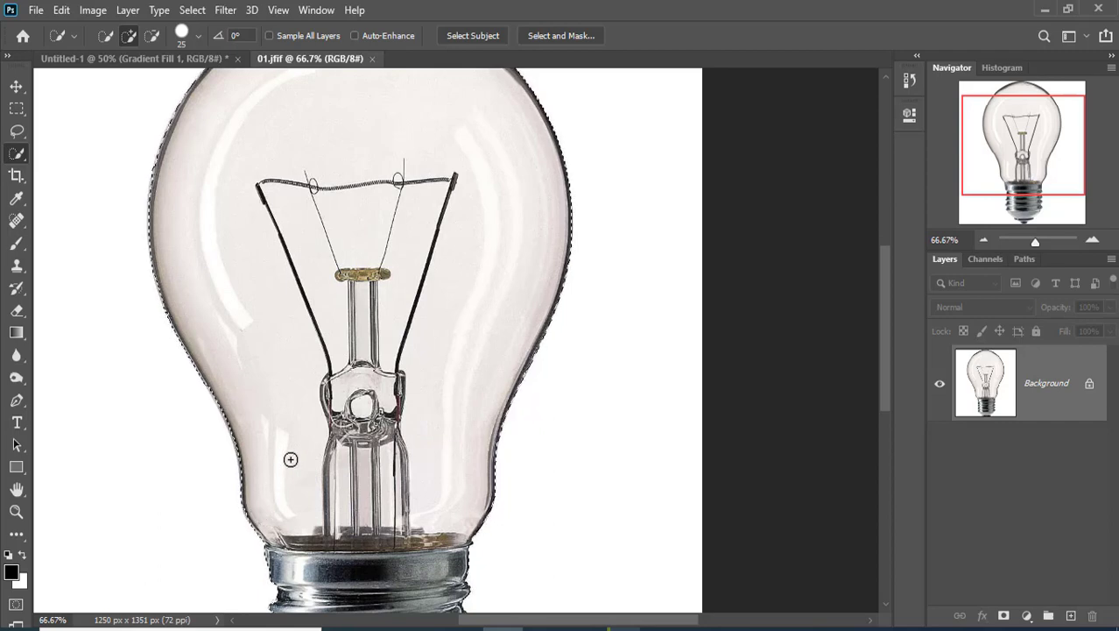
pyautogui.scroll(4, 291, 459)
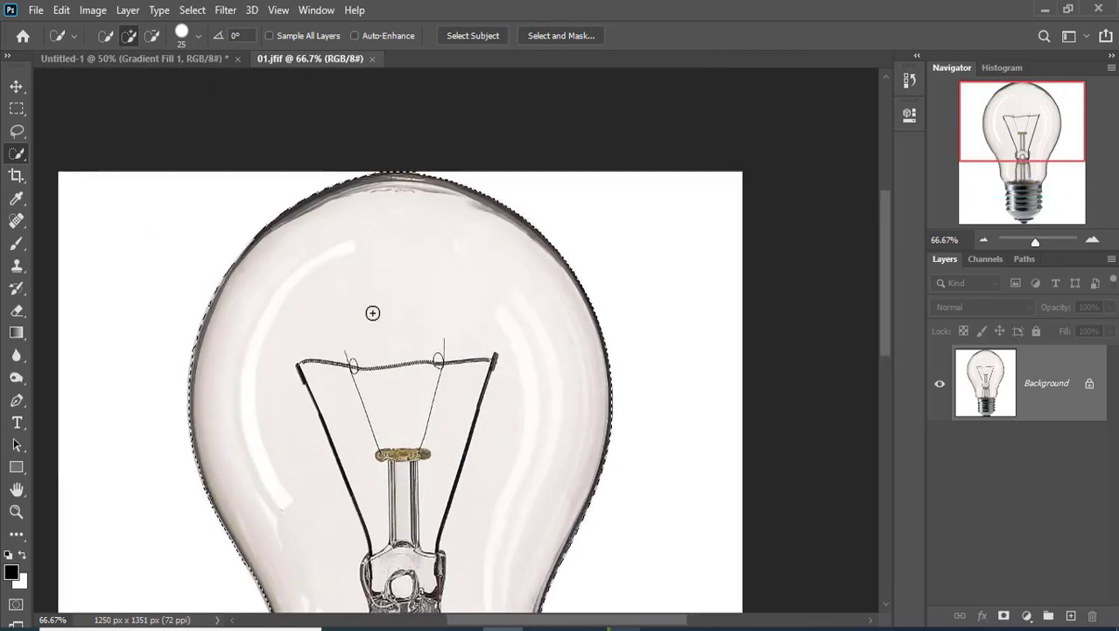
pyautogui.hotkey('ctrl', 'j')
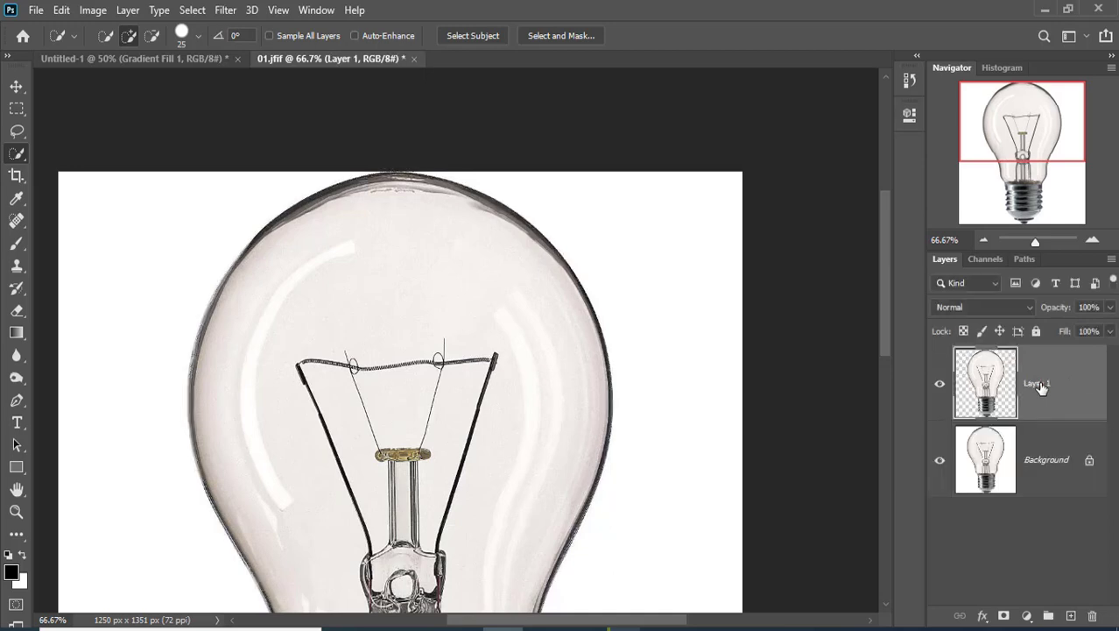
pyautogui.click(15, 87)
# Bring the cut-out bulb onto the gradient artboard and begin scaling it down.
pyautogui.moveTo(348, 258)
pyautogui.mouseDown()
pyautogui.moveTo(171, 62)
pyautogui.moveTo(465, 310)
pyautogui.mouseUp()
pyautogui.moveTo(462, 189); pyautogui.dragTo(463, 267)
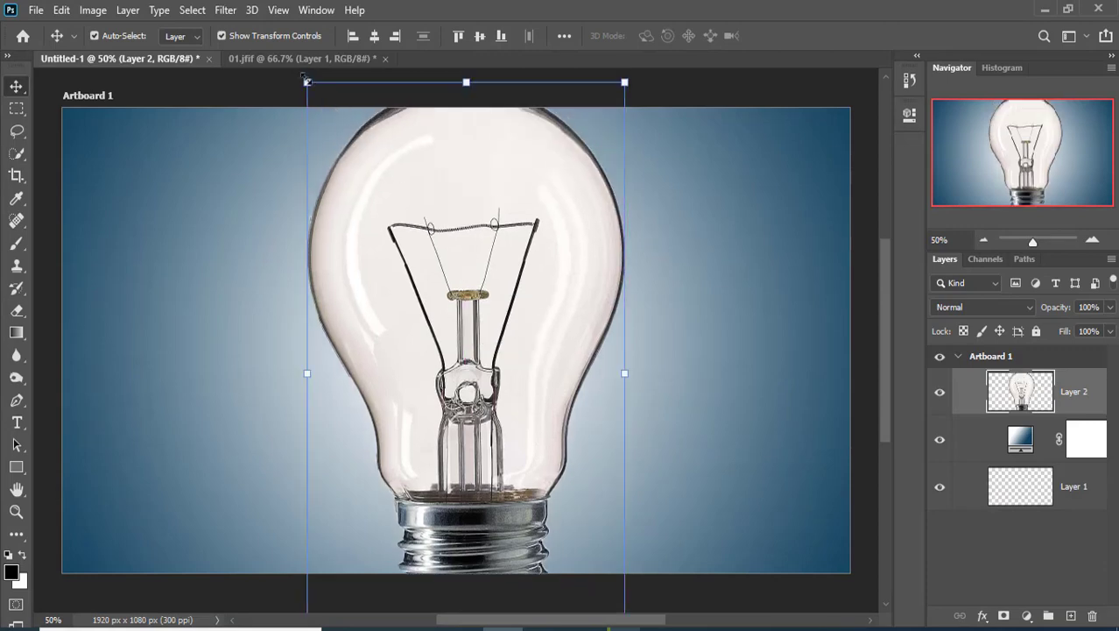
pyautogui.hotkey('ctrl', 't')
pyautogui.moveTo(306, 81); pyautogui.dragTo(410, 220)
pyautogui.moveTo(474, 258); pyautogui.dragTo(426, 226)
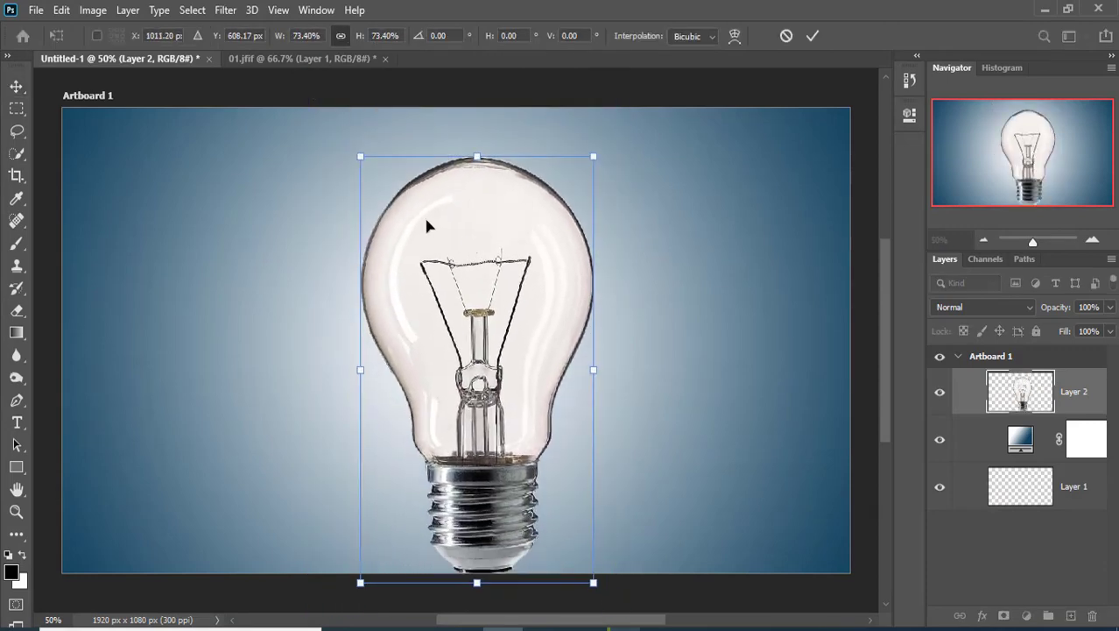
# Fine-tune the bulb to about 53% size, centred on the artboard, and commit.
pyautogui.moveTo(358, 157); pyautogui.dragTo(379, 189)
pyautogui.moveTo(475, 321); pyautogui.dragTo(461, 301)
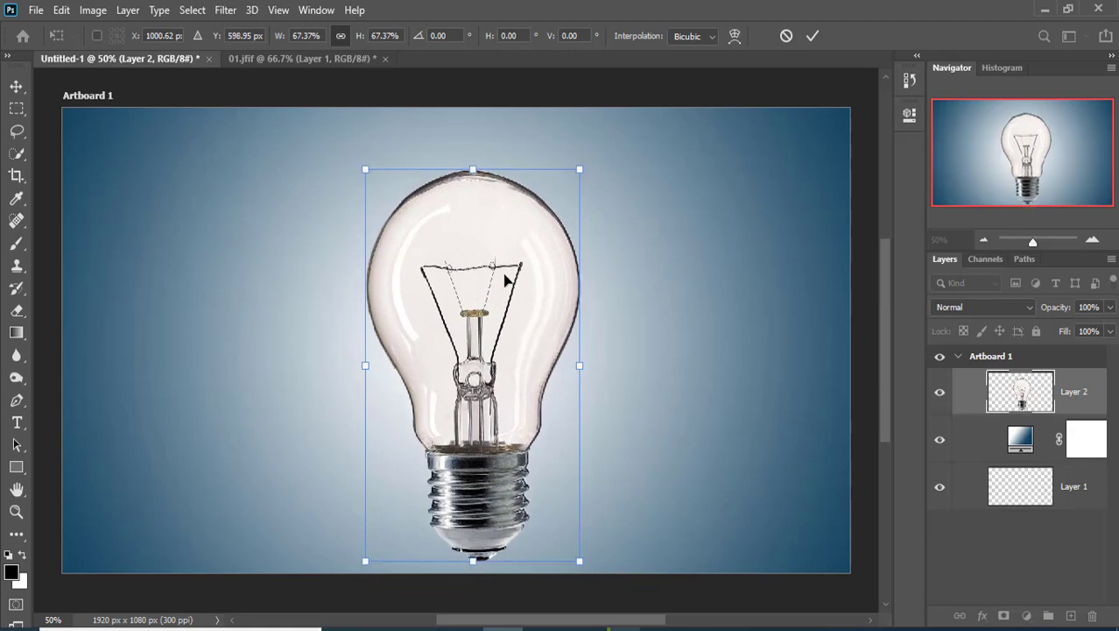
pyautogui.moveTo(580, 366); pyautogui.dragTo(518, 351)
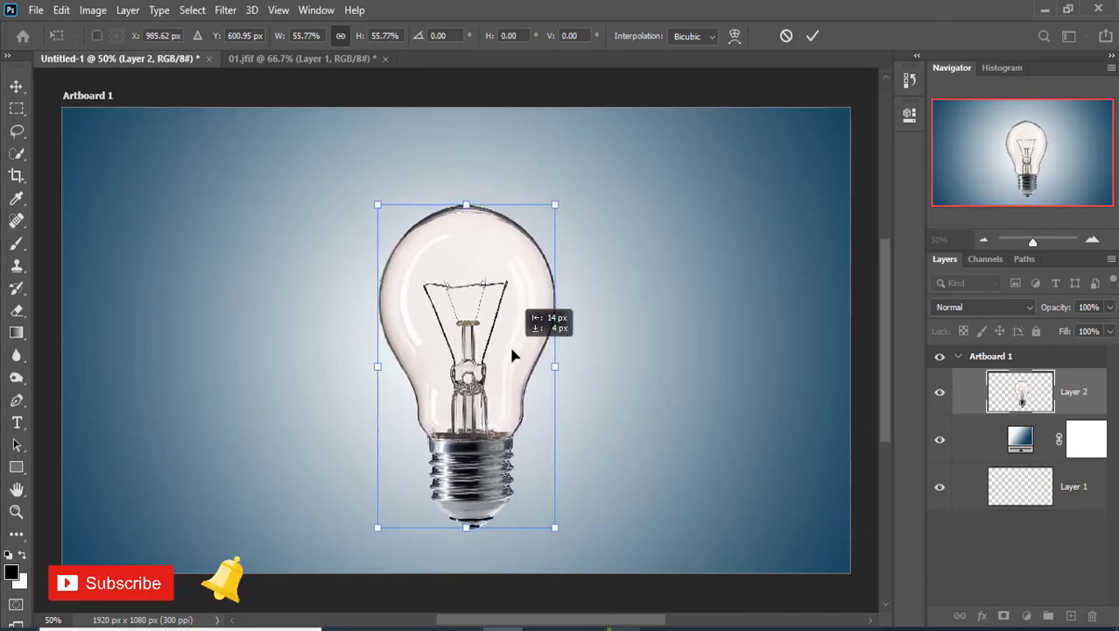
pyautogui.moveTo(517, 354); pyautogui.dragTo(562, 377)
pyautogui.moveTo(515, 349)
pyautogui.mouseDown()
pyautogui.moveTo(514, 369)
pyautogui.moveTo(412, 368)
pyautogui.moveTo(516, 372)
pyautogui.moveTo(504, 342)
pyautogui.moveTo(514, 352)
pyautogui.mouseUp()
pyautogui.moveTo(559, 385); pyautogui.dragTo(516, 386)
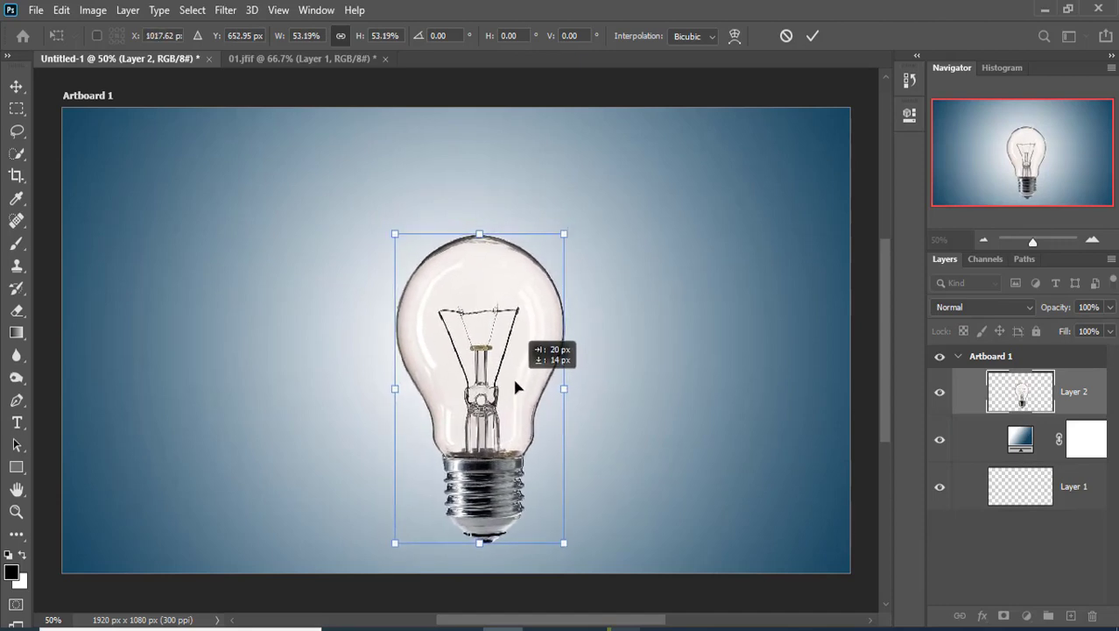
pyautogui.click(812, 37)
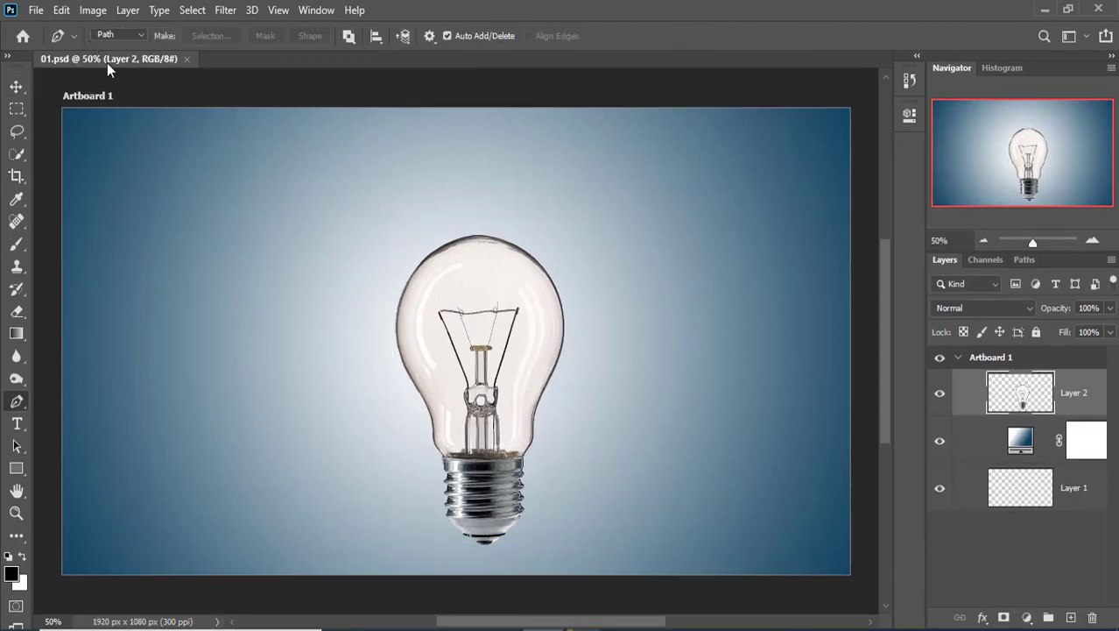
# Open the Earth image 02.png.
pyautogui.click(35, 10)
pyautogui.click(53, 43)
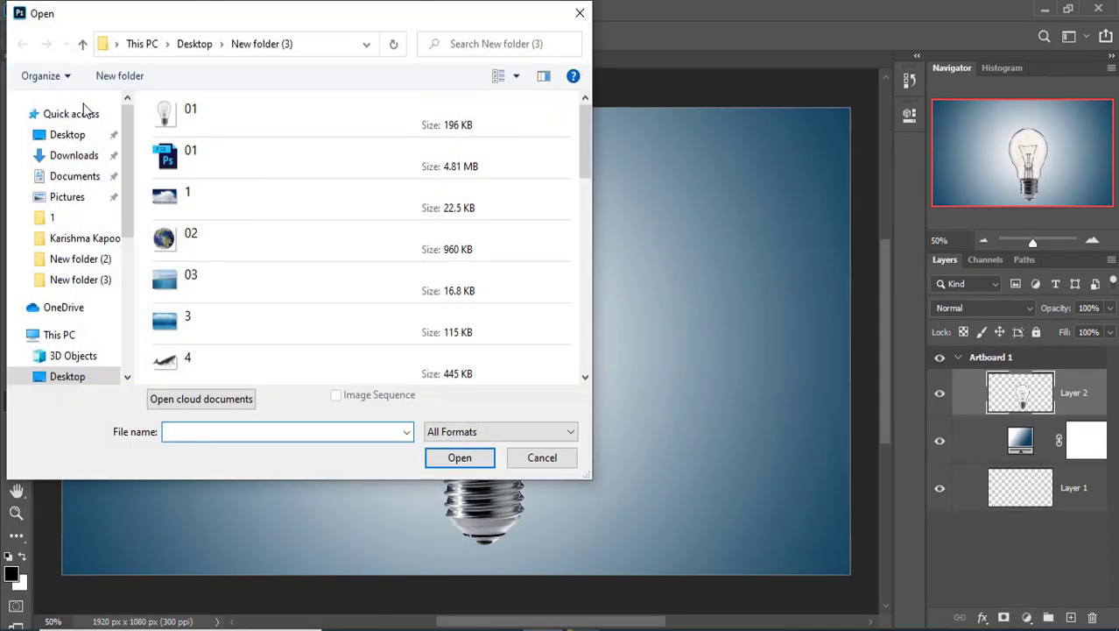
pyautogui.click(167, 235)
pyautogui.click(459, 457)
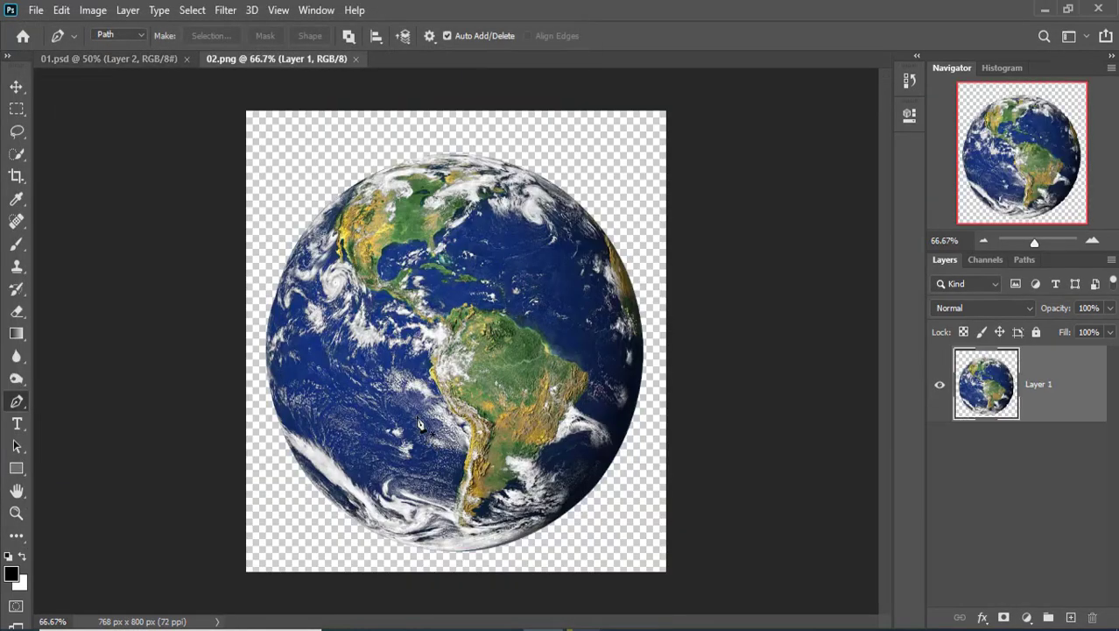
# Move the Earth into the bulb document, shrink it and place it over the glass.
pyautogui.click(17, 86)
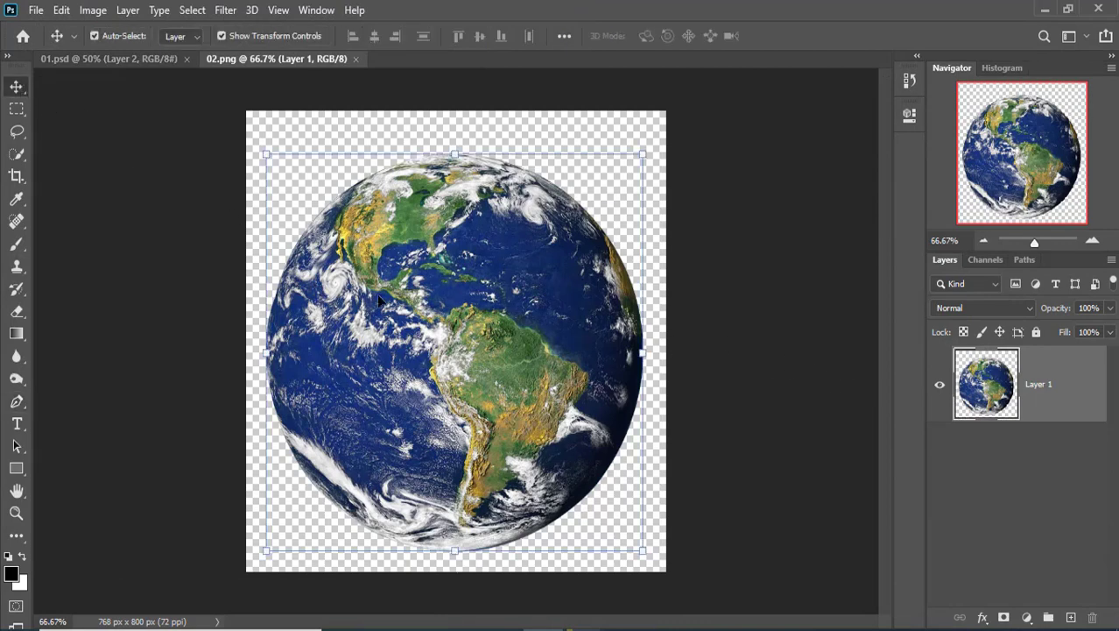
pyautogui.moveTo(399, 264)
pyautogui.mouseDown()
pyautogui.moveTo(138, 63)
pyautogui.moveTo(472, 289)
pyautogui.mouseUp()
pyautogui.moveTo(328, 151); pyautogui.dragTo(404, 229)
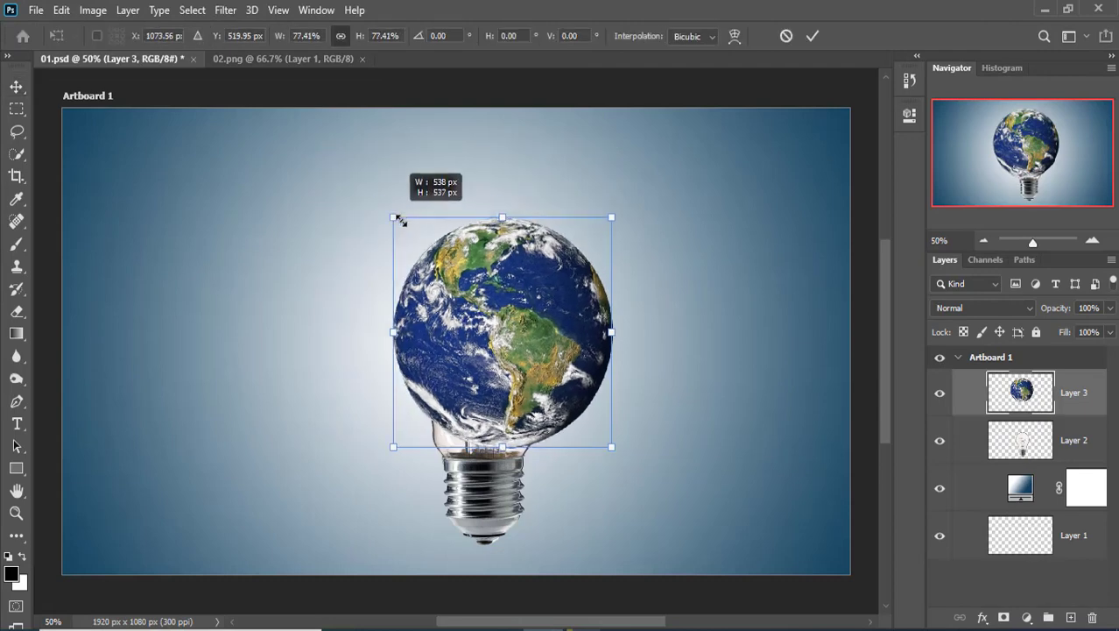
pyautogui.moveTo(524, 277); pyautogui.dragTo(506, 282)
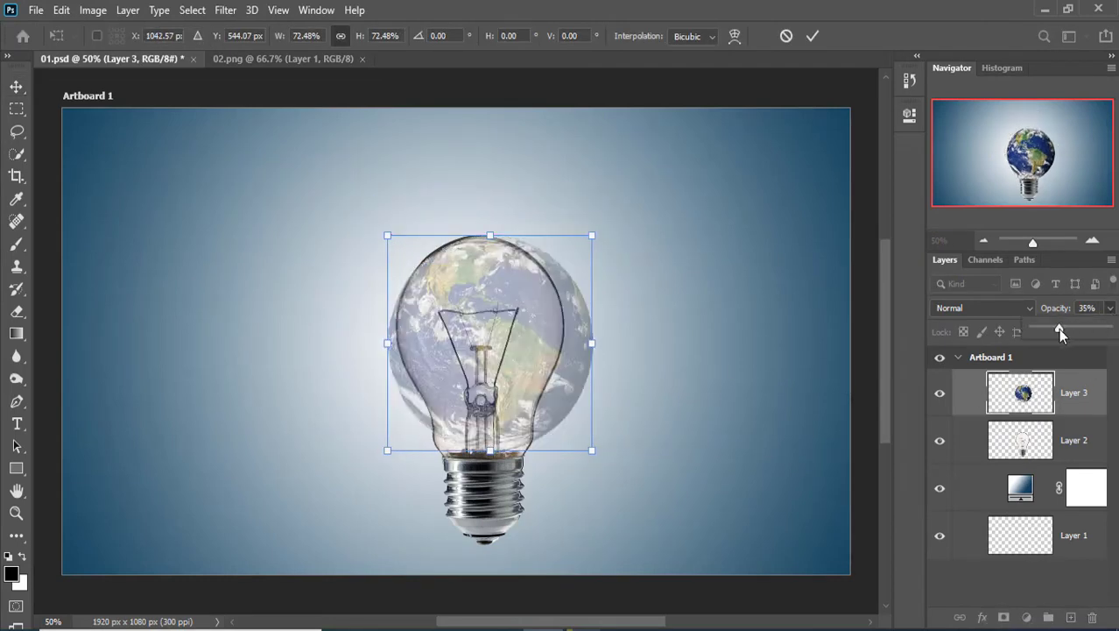
# Align the Earth to the glass at about 58.6% using lowered opacity, then restore 100%.
pyautogui.moveTo(1057, 328); pyautogui.dragTo(1057, 329)
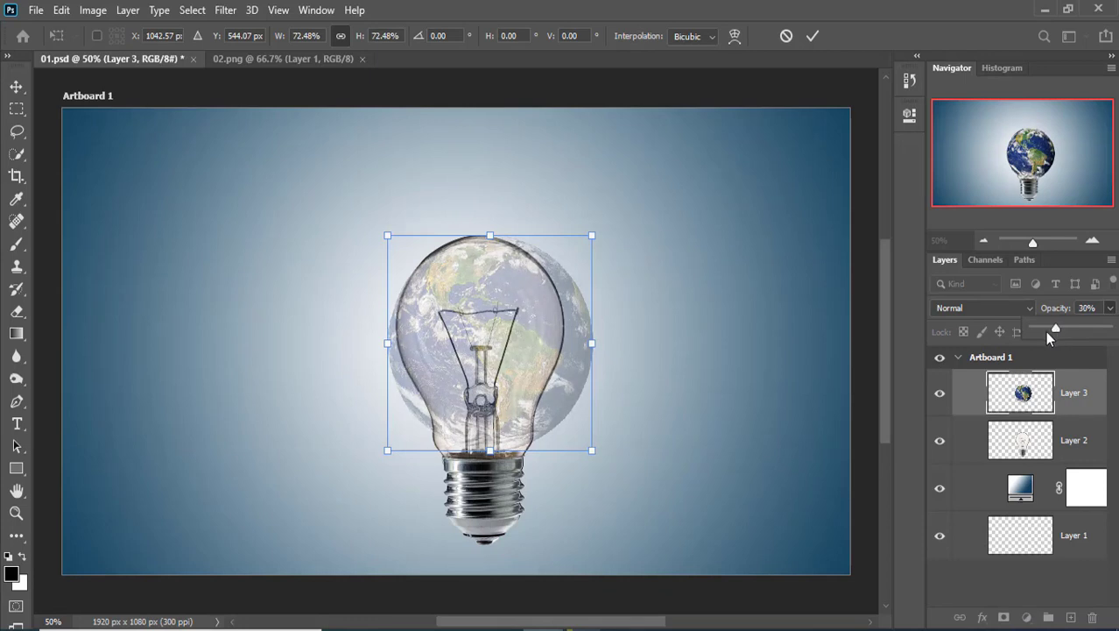
pyautogui.moveTo(592, 455); pyautogui.dragTo(565, 421)
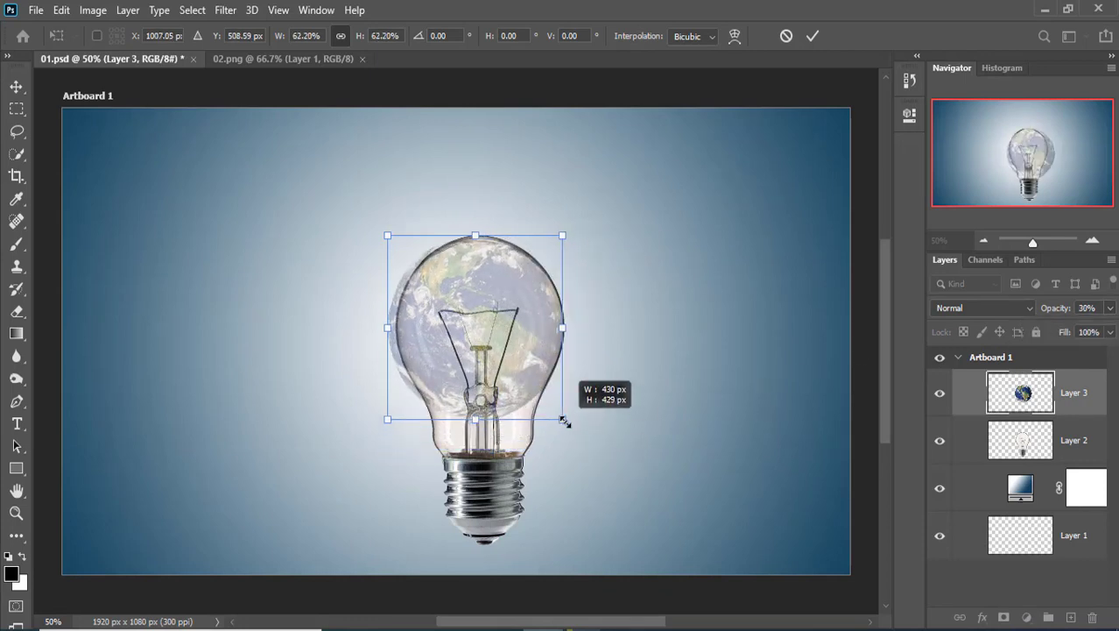
pyautogui.moveTo(386, 420); pyautogui.dragTo(402, 413)
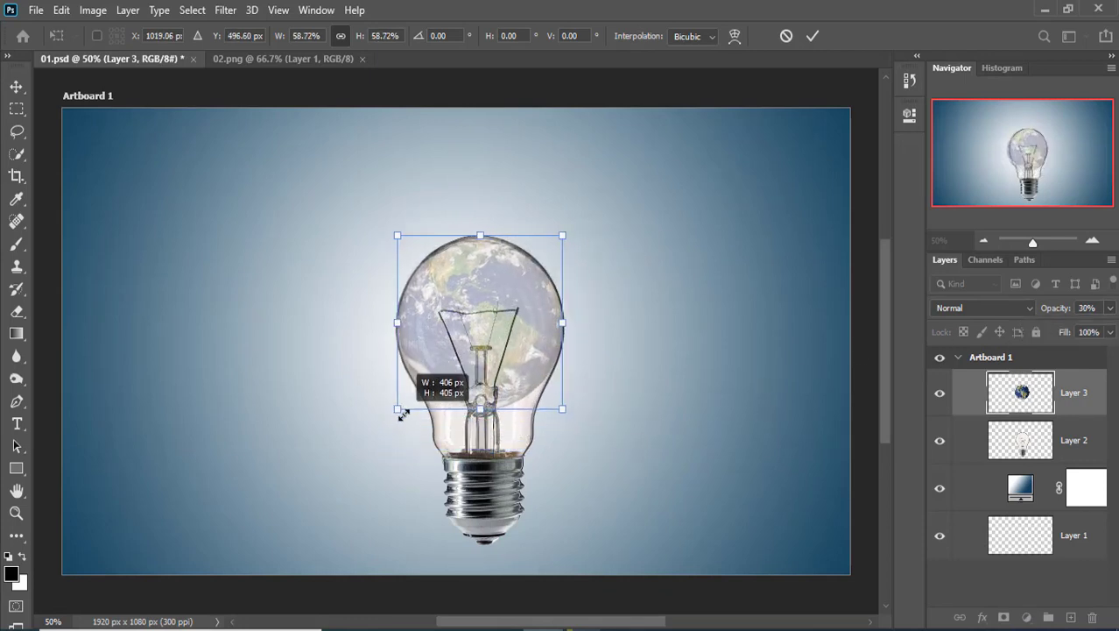
pyautogui.moveTo(486, 320); pyautogui.dragTo(487, 331)
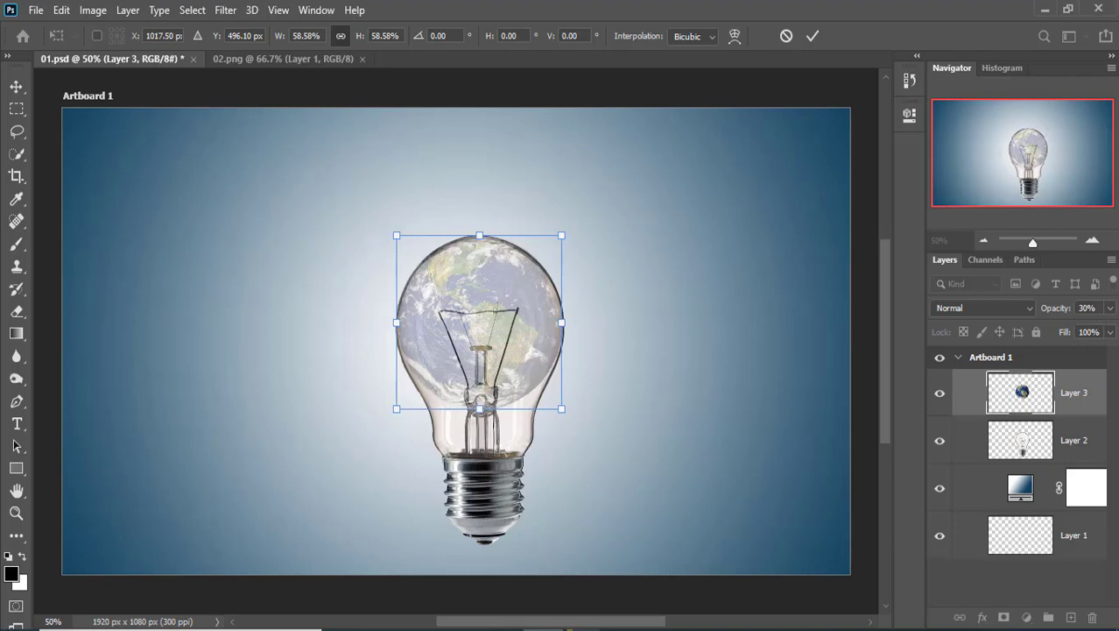
pyautogui.moveTo(1055, 332); pyautogui.dragTo(1108, 329)
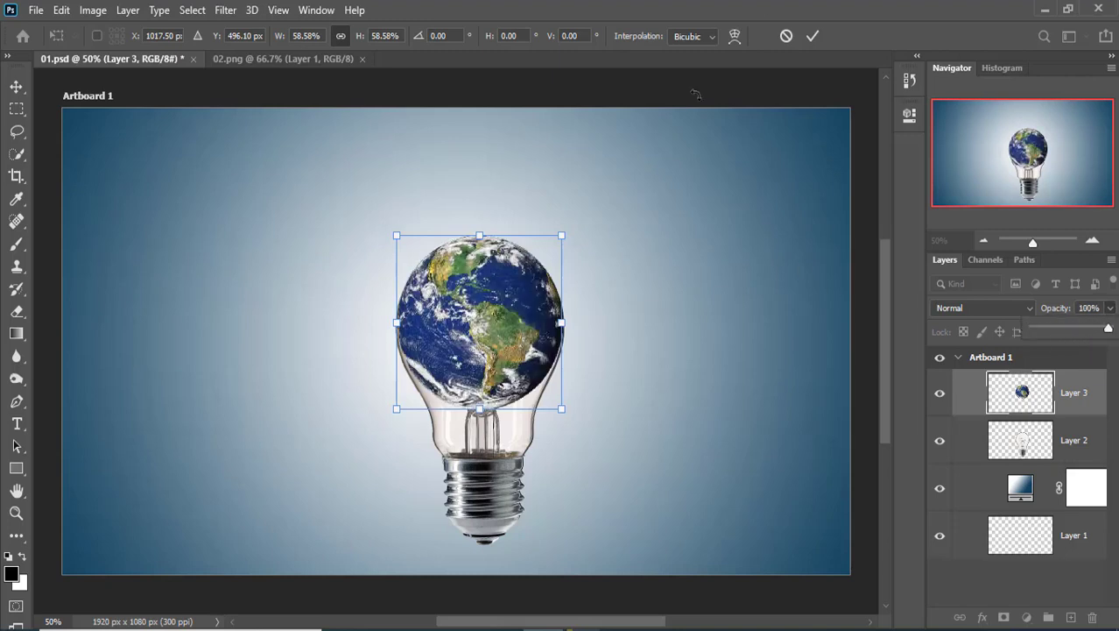
pyautogui.click(807, 39)
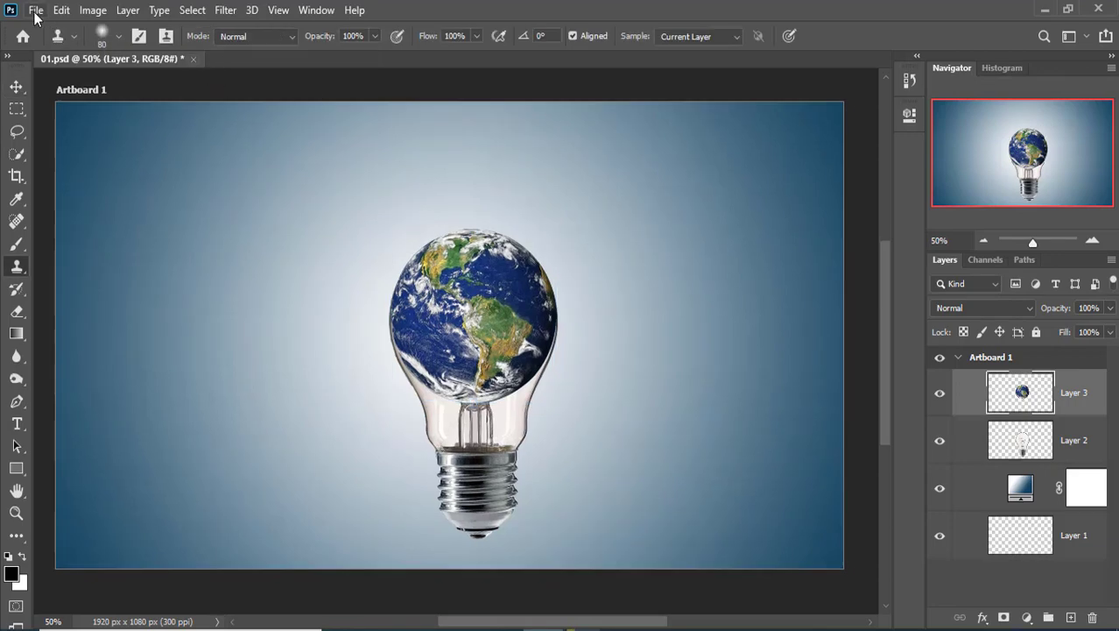
# Open the underwater image 3.jpg.
pyautogui.click(36, 10)
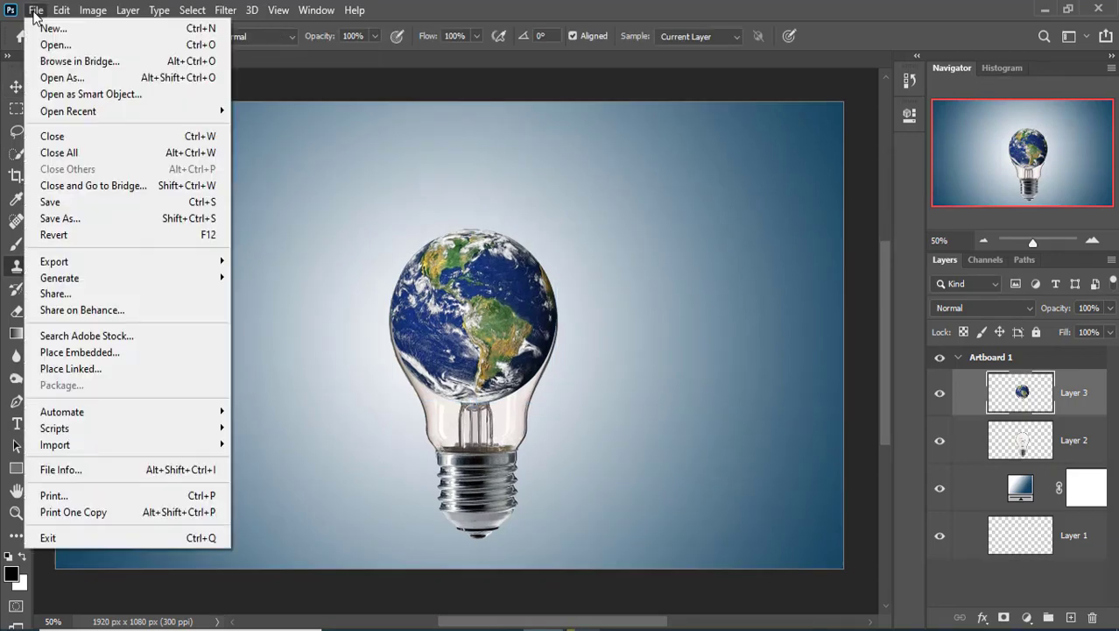
pyautogui.click(49, 42)
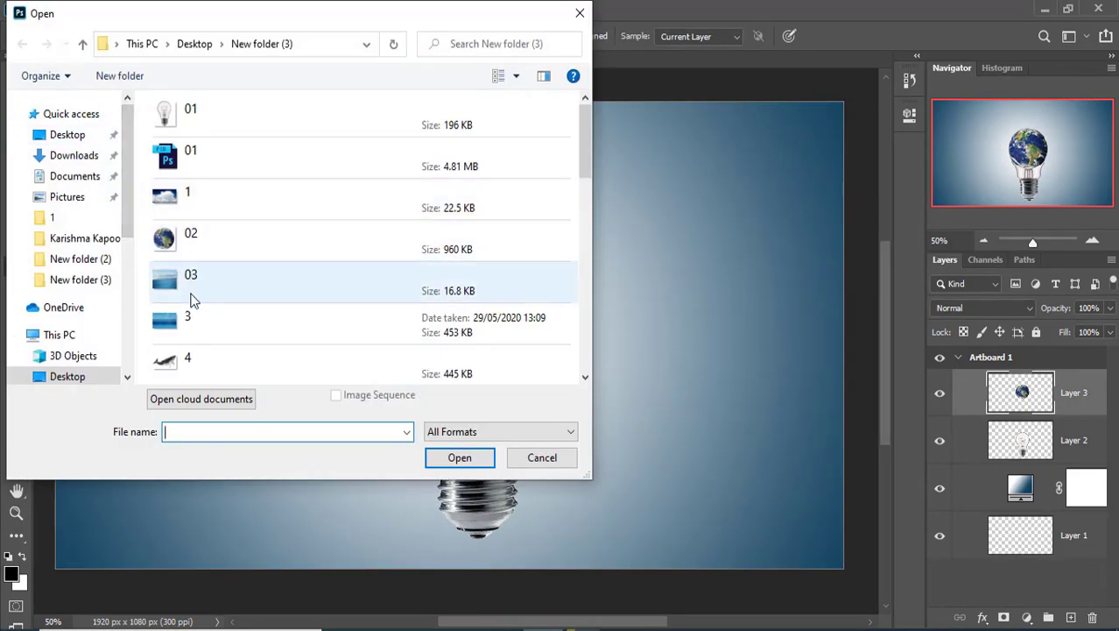
pyautogui.doubleClick(194, 330)
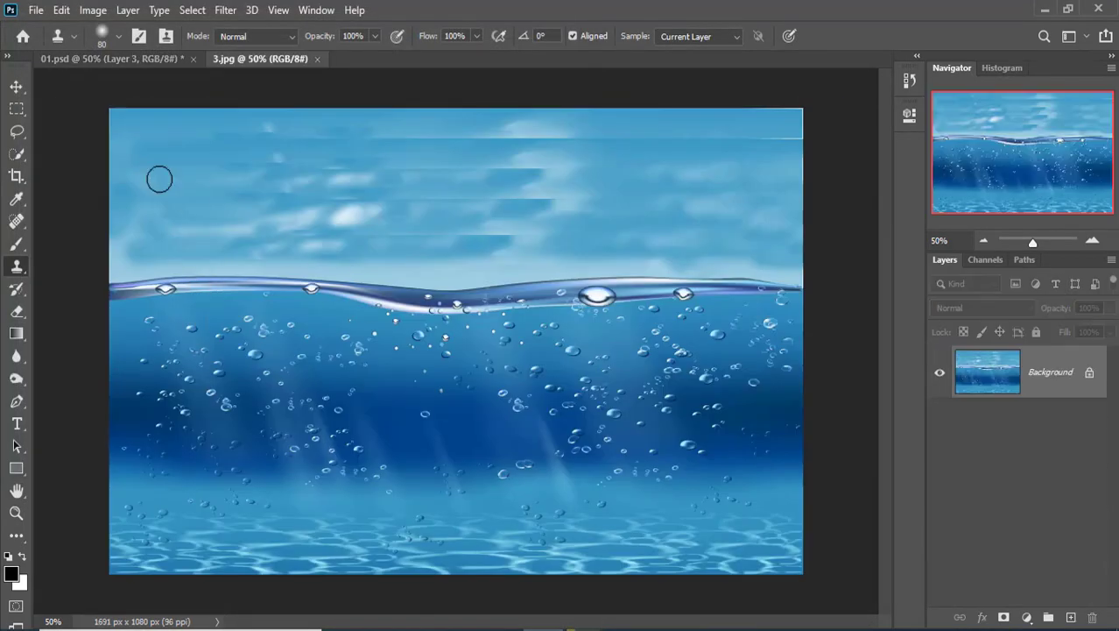
# Quick-select the water below the waterline and copy it to a new layer.
pyautogui.click(17, 155)
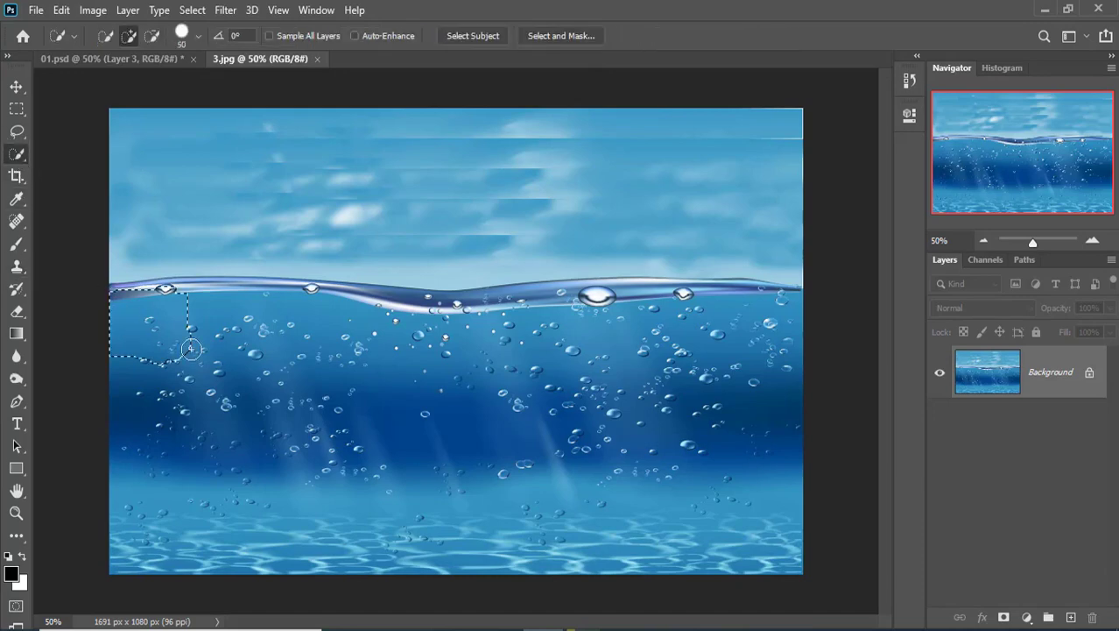
pyautogui.moveTo(190, 348)
pyautogui.mouseDown()
pyautogui.moveTo(571, 457)
pyautogui.moveTo(694, 468)
pyautogui.moveTo(644, 302)
pyautogui.moveTo(788, 301)
pyautogui.moveTo(138, 295)
pyautogui.moveTo(789, 295)
pyautogui.moveTo(597, 303)
pyautogui.mouseUp()
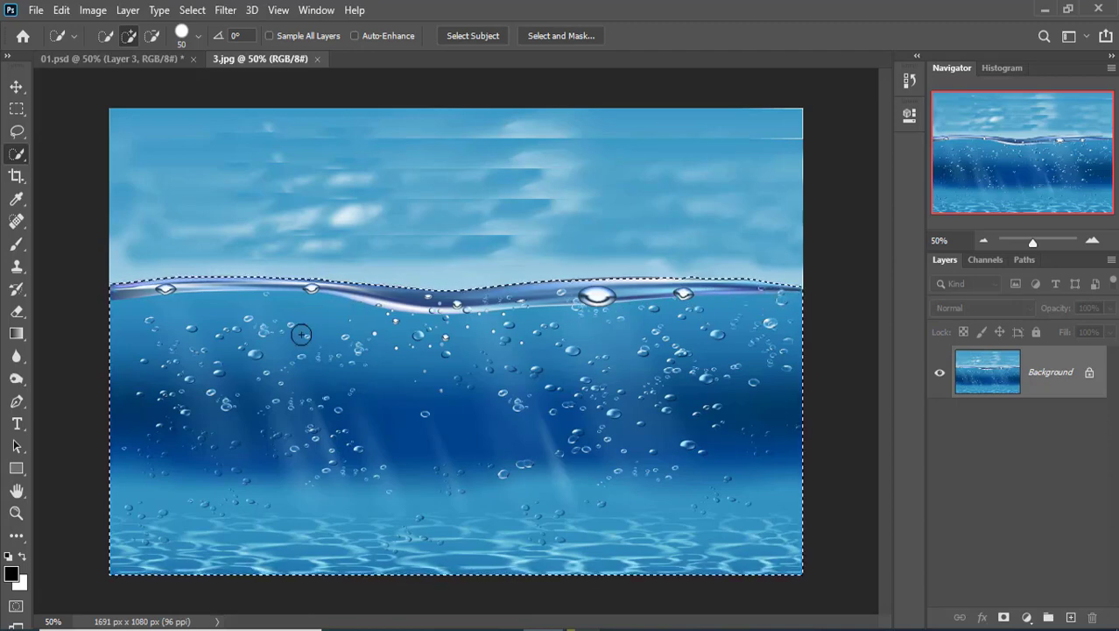
pyautogui.hotkey('ctrl', 'j')
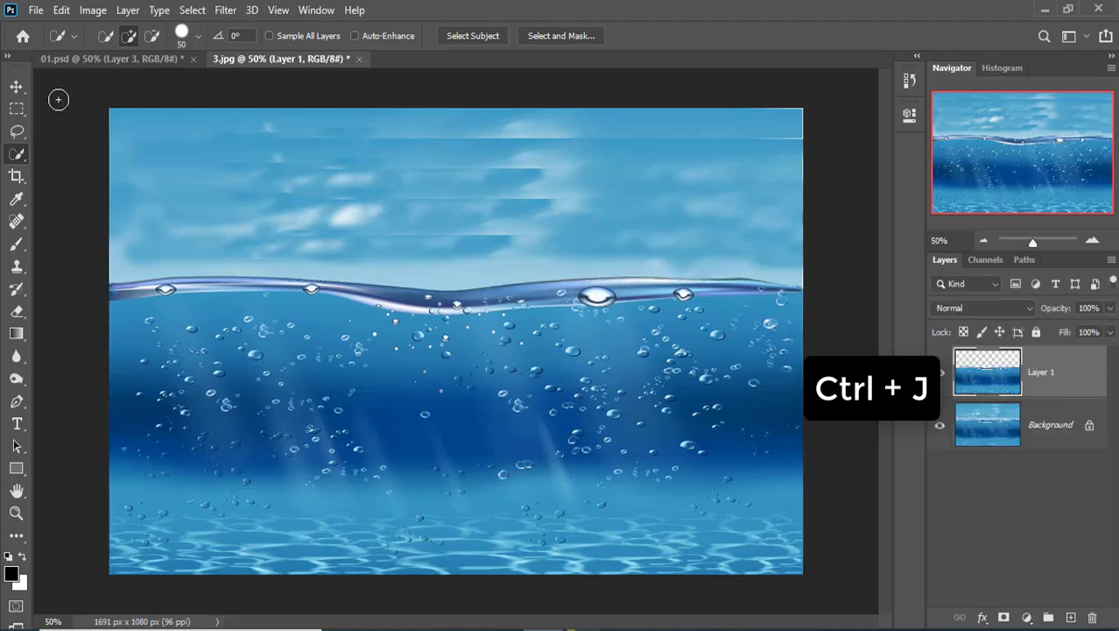
# Bring the water into 01.psd and scale it to 82.50%, positioned over the bulb.
pyautogui.click(15, 88)
pyautogui.moveTo(374, 389)
pyautogui.mouseDown()
pyautogui.moveTo(174, 118)
pyautogui.moveTo(386, 442)
pyautogui.moveTo(381, 402)
pyautogui.mouseUp()
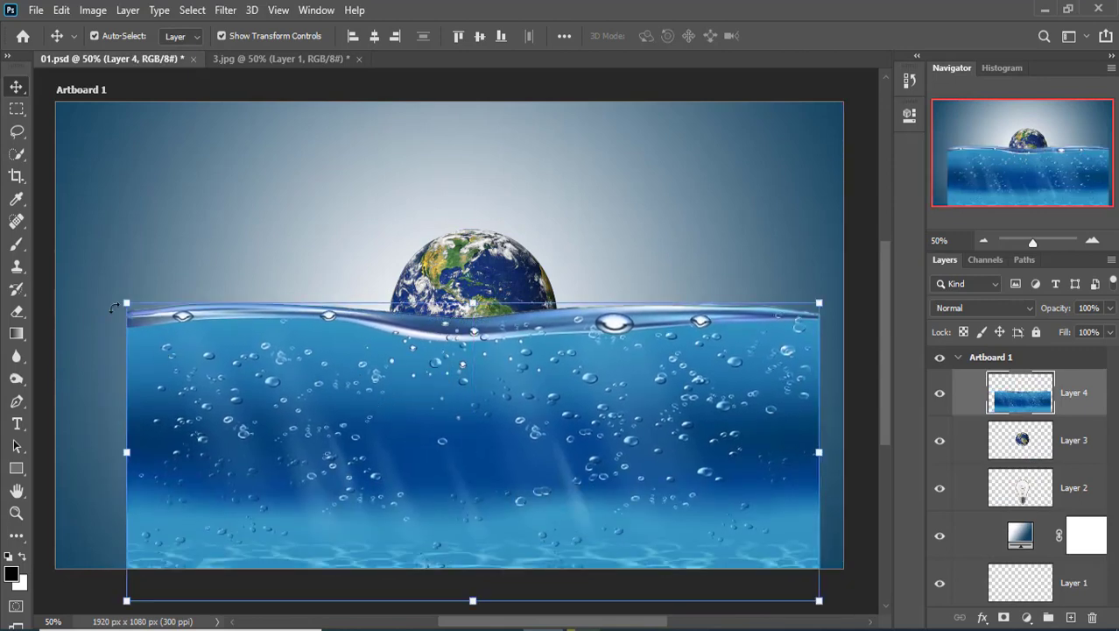
pyautogui.moveTo(124, 301); pyautogui.dragTo(200, 326)
pyautogui.moveTo(335, 458)
pyautogui.mouseDown()
pyautogui.moveTo(239, 408)
pyautogui.moveTo(297, 429)
pyautogui.moveTo(304, 444)
pyautogui.mouseUp()
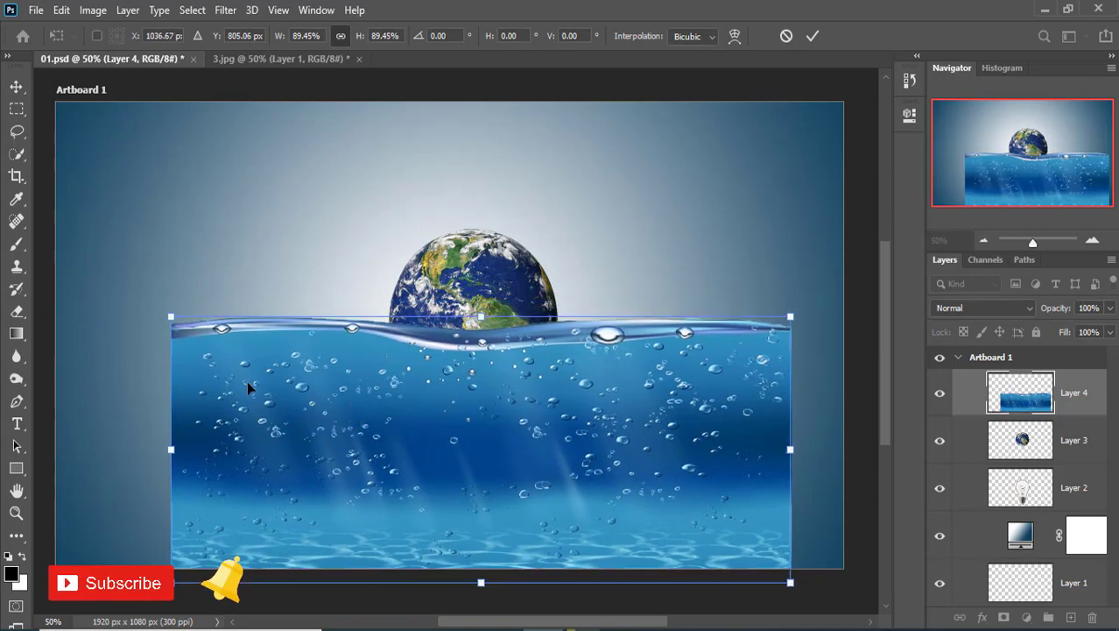
pyautogui.moveTo(169, 318); pyautogui.dragTo(218, 337)
pyautogui.moveTo(301, 417); pyautogui.dragTo(301, 423)
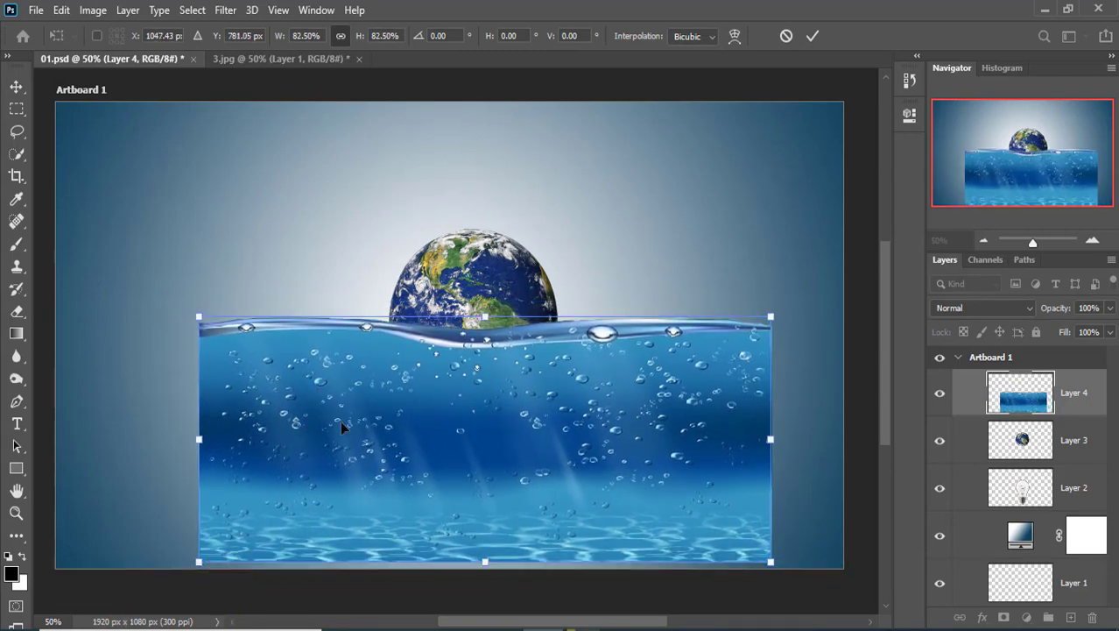
pyautogui.moveTo(340, 420); pyautogui.dragTo(328, 422)
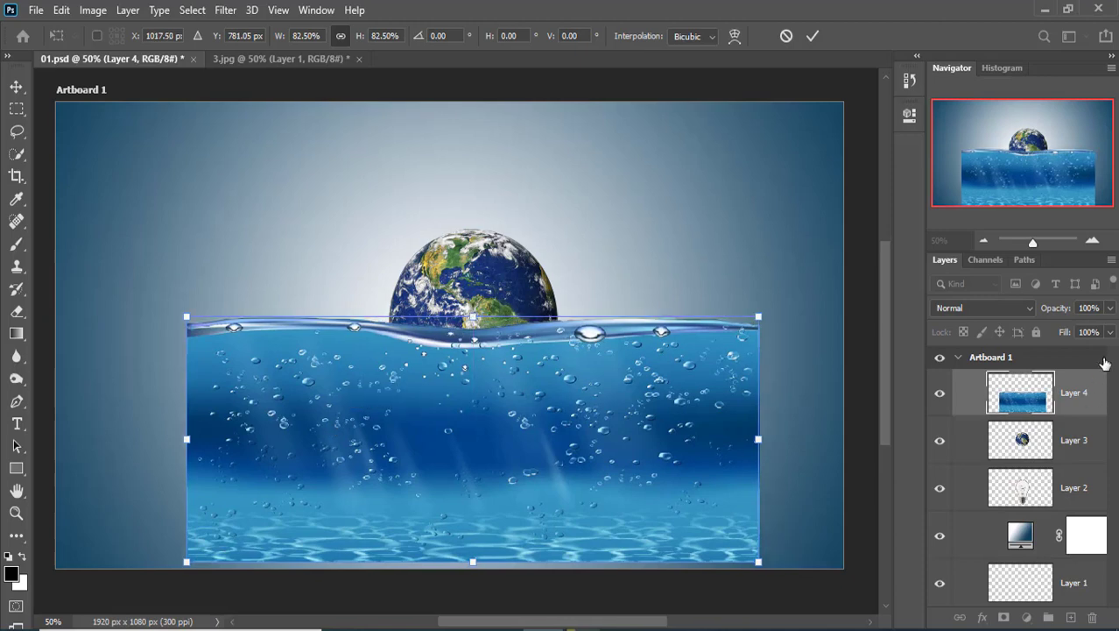
# Set the water to 53% opacity, place it beneath the Earth layer, and nudge it lower.
pyautogui.click(1111, 308)
pyautogui.moveTo(1058, 329); pyautogui.dragTo(1073, 323)
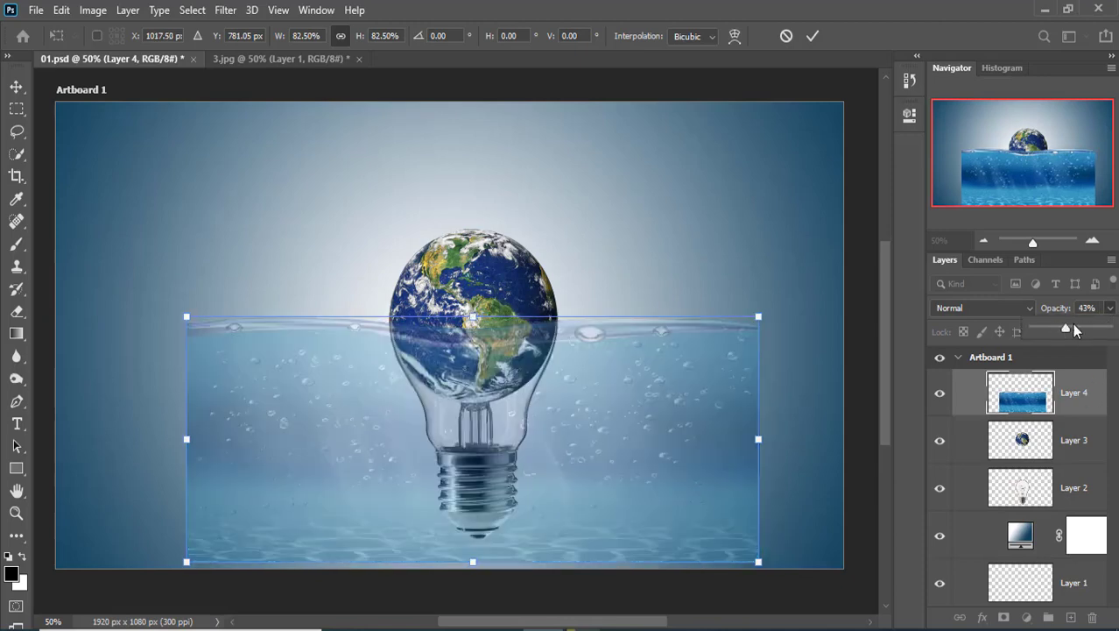
pyautogui.press('Return')
pyautogui.moveTo(1075, 431); pyautogui.dragTo(1073, 385)
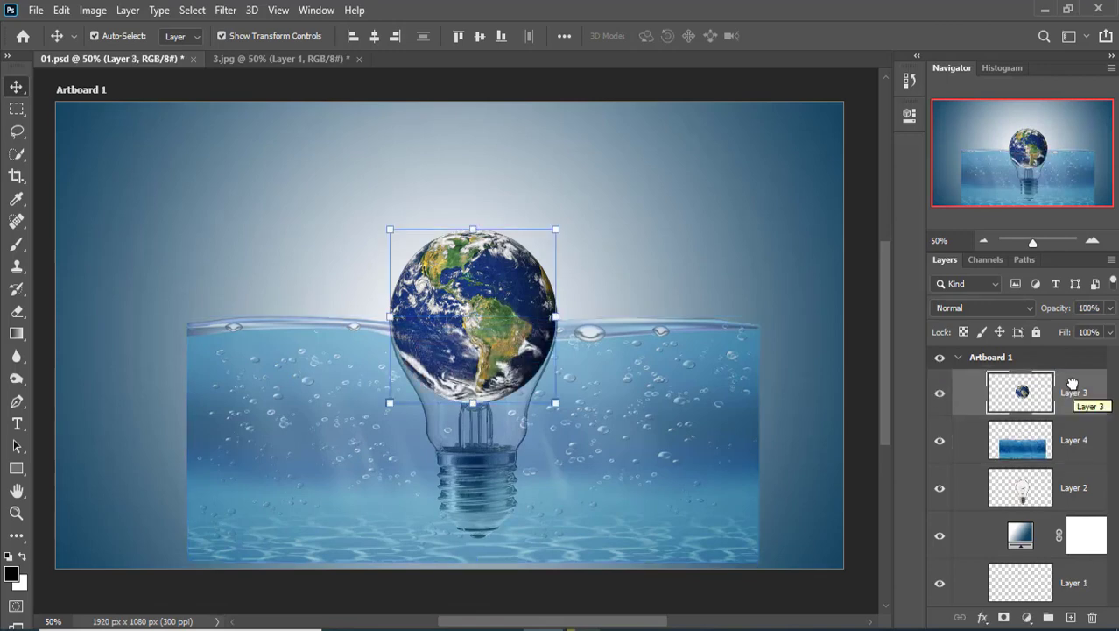
pyautogui.click(1064, 444)
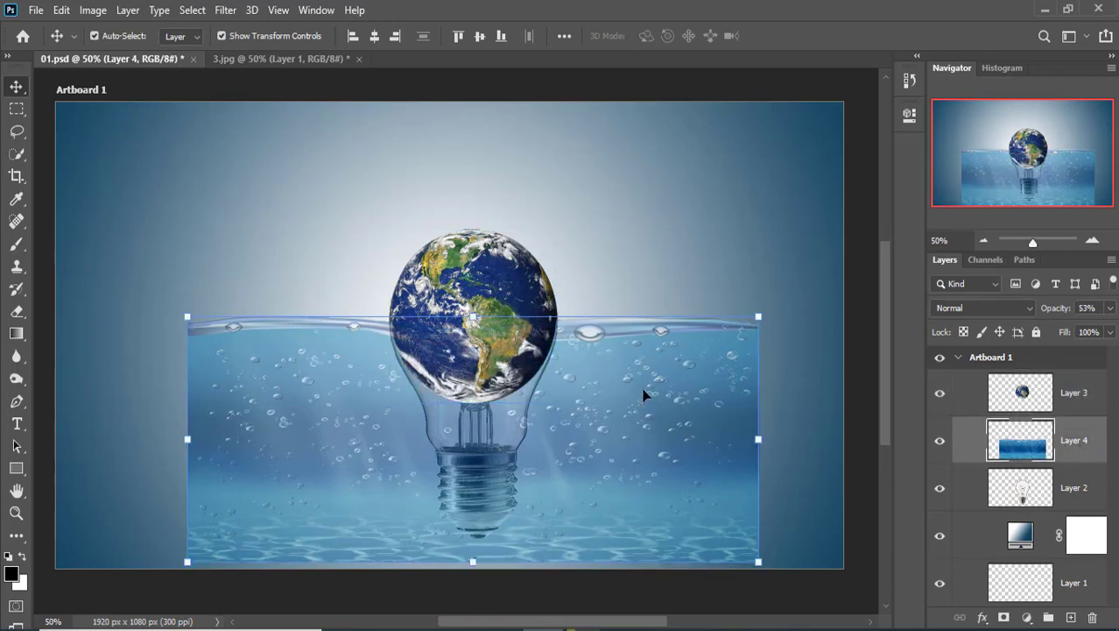
pyautogui.moveTo(596, 395); pyautogui.dragTo(598, 414)
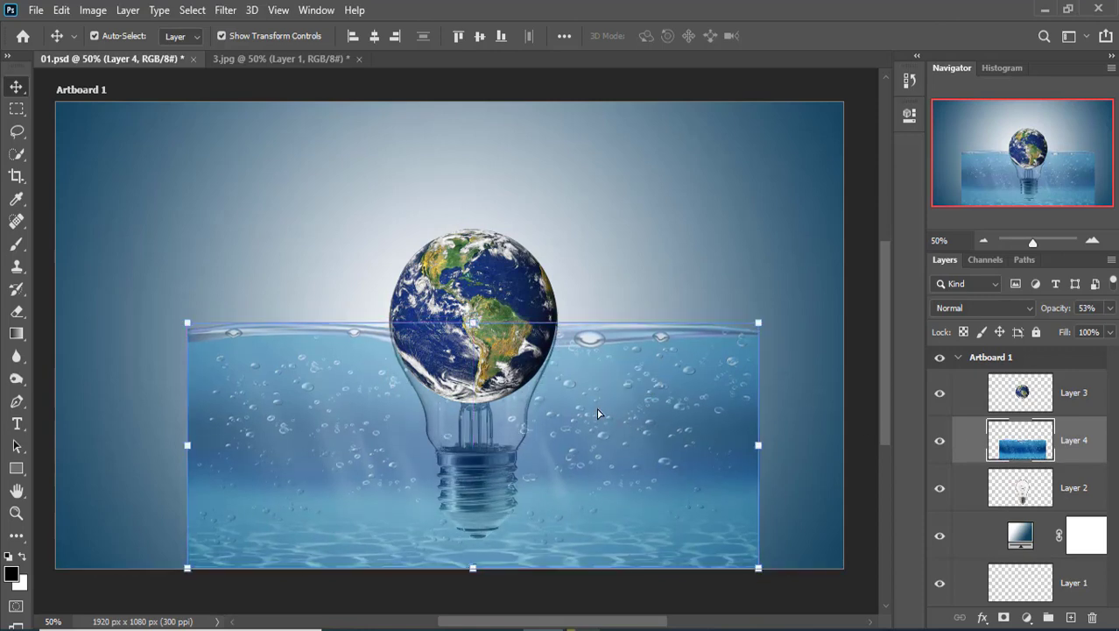
# Add a layer mask to the water and paint out the water on both sides of the bulb.
pyautogui.click(1005, 617)
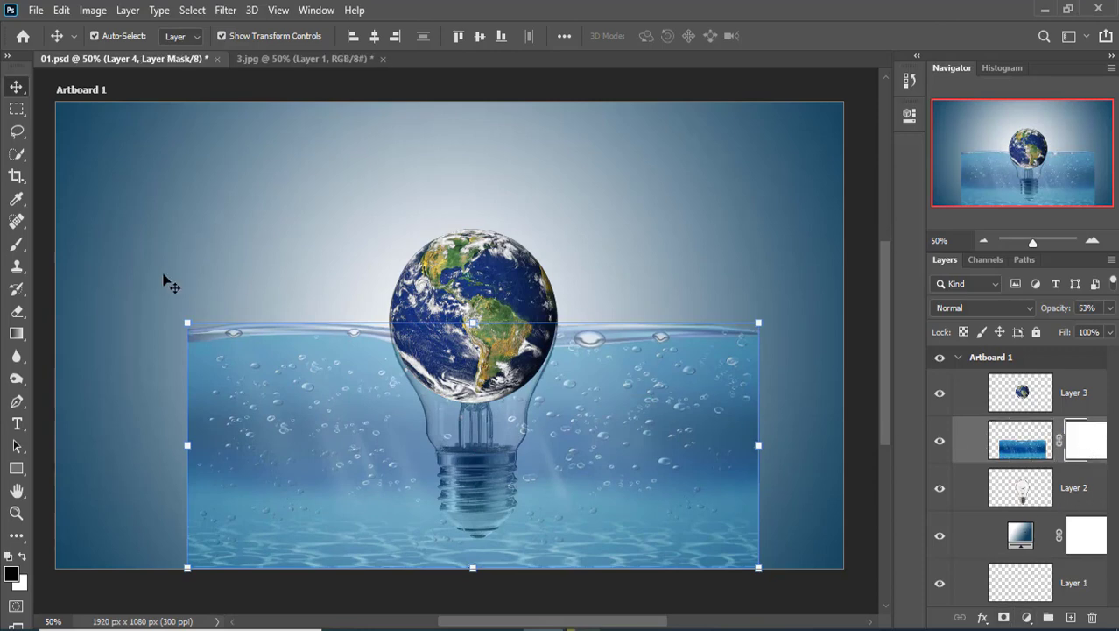
pyautogui.click(14, 247)
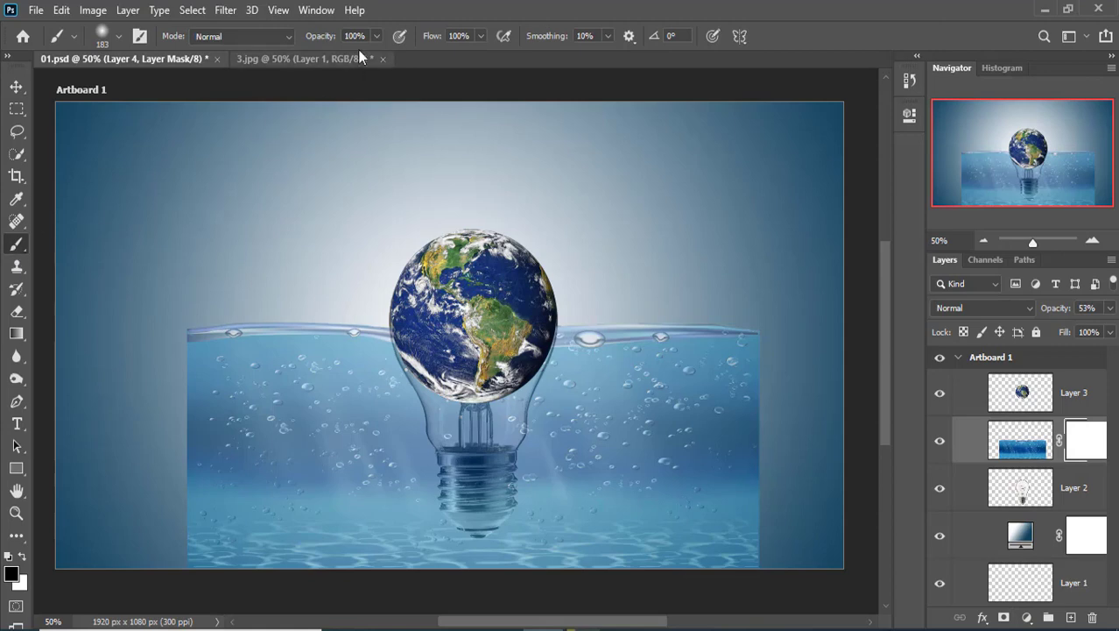
pyautogui.click(480, 36)
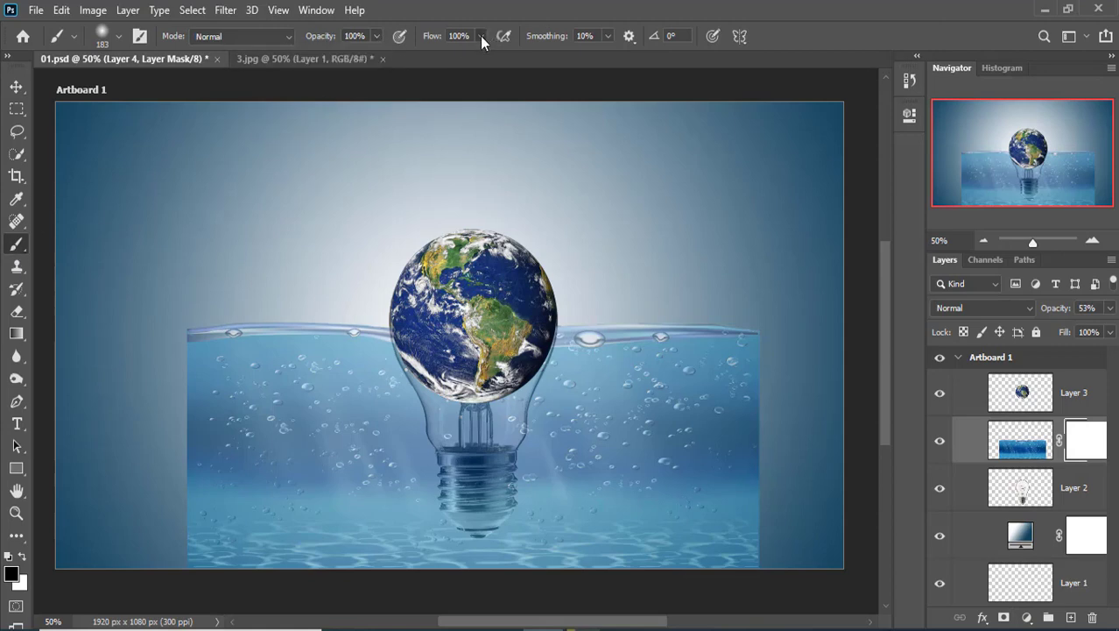
pyautogui.scroll(-2, 707, 289)
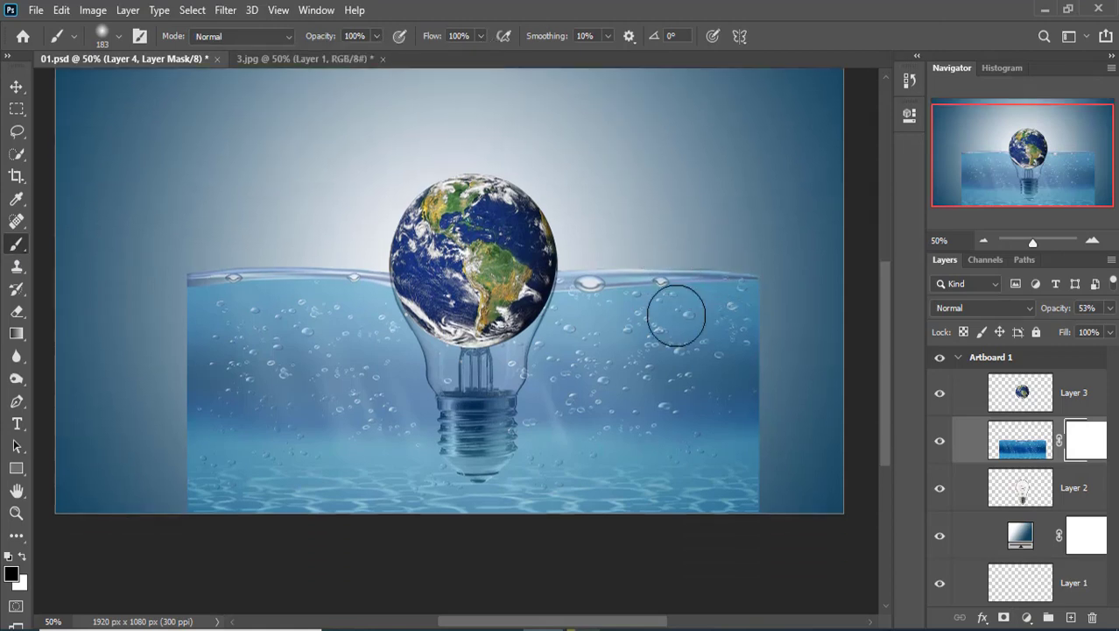
pyautogui.moveTo(675, 313)
pyautogui.mouseDown()
pyautogui.moveTo(679, 387)
pyautogui.moveTo(450, 517)
pyautogui.moveTo(370, 465)
pyautogui.moveTo(619, 242)
pyautogui.mouseUp()
pyautogui.moveTo(377, 427)
pyautogui.mouseDown()
pyautogui.moveTo(250, 229)
pyautogui.moveTo(220, 530)
pyautogui.moveTo(82, 490)
pyautogui.mouseUp()
# At 100% zoom, mask away the remaining water and bubbles beside the bulb with a 125 brush.
pyautogui.hotkey('ctrl', '1')
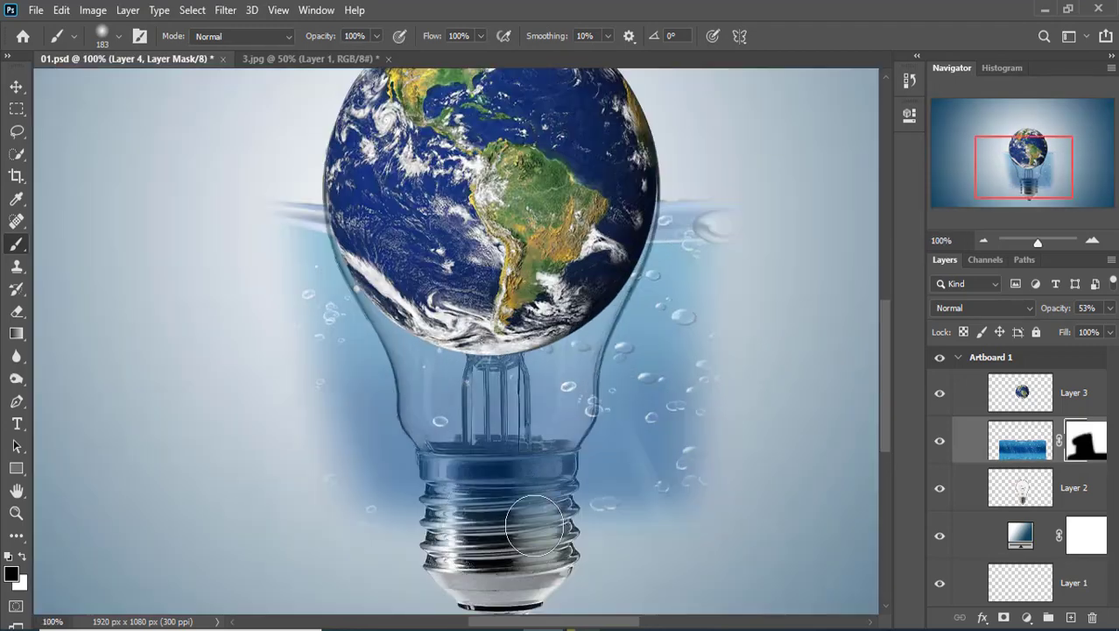
pyautogui.press('[')
pyautogui.press('[')
pyautogui.moveTo(732, 501)
pyautogui.mouseDown()
pyautogui.moveTo(490, 504)
pyautogui.moveTo(352, 430)
pyautogui.moveTo(268, 252)
pyautogui.moveTo(279, 221)
pyautogui.moveTo(337, 375)
pyautogui.moveTo(389, 443)
pyautogui.mouseUp()
pyautogui.moveTo(636, 447)
pyautogui.mouseDown()
pyautogui.moveTo(715, 160)
pyautogui.moveTo(659, 340)
pyautogui.mouseUp()
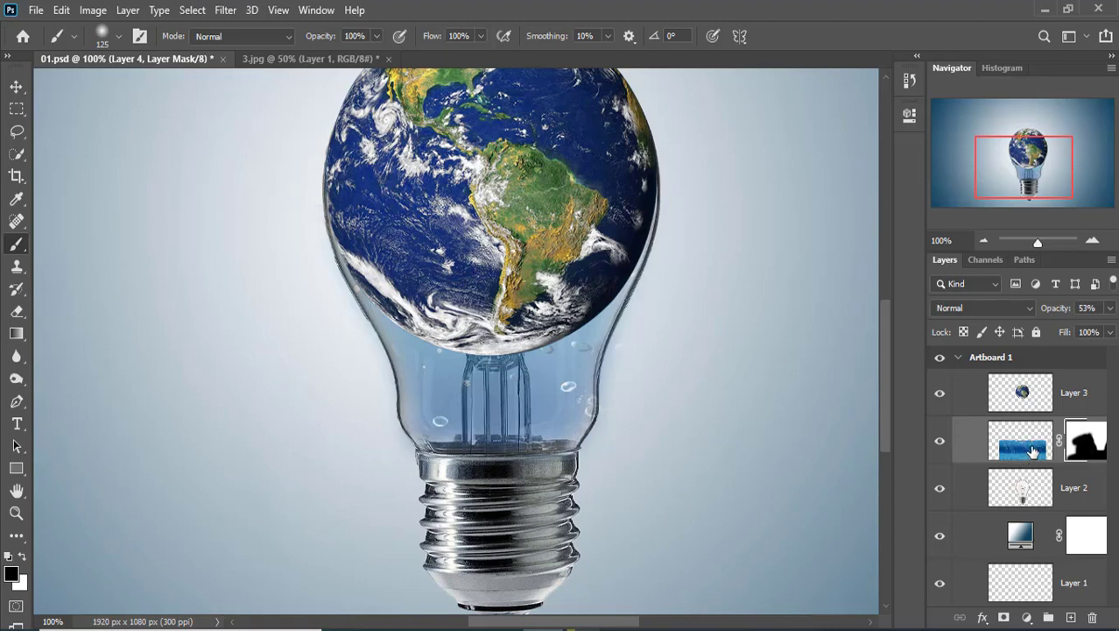
# Raise the water layer's opacity to 100%.
pyautogui.click(1110, 307)
pyautogui.moveTo(1072, 327); pyautogui.dragTo(1111, 328)
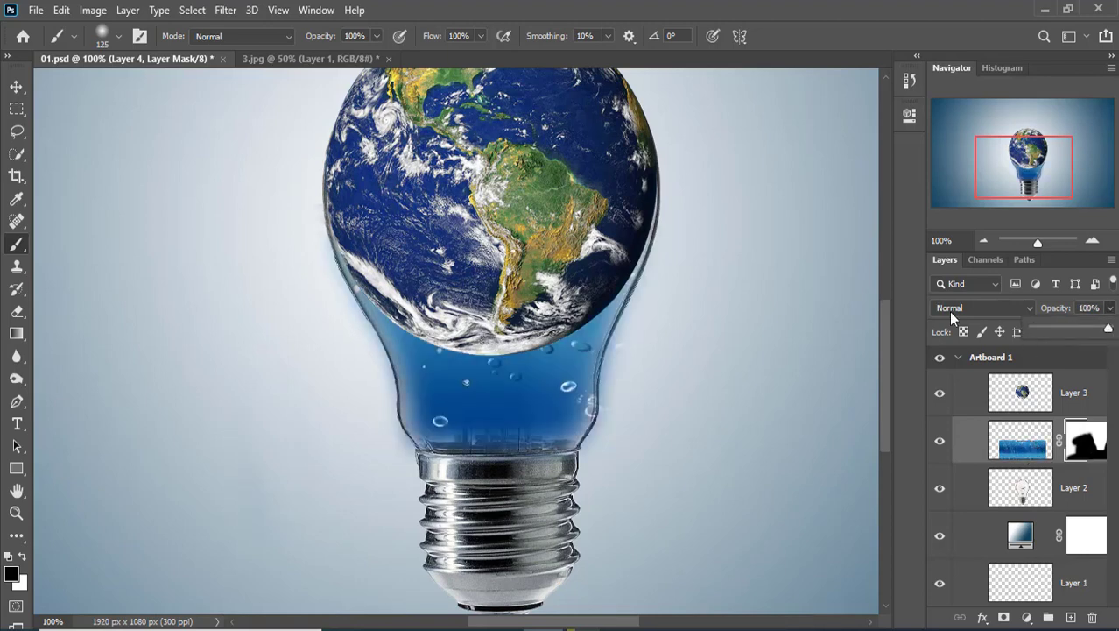
pyautogui.scroll(2, 768, 352)
pyautogui.scroll(1, 767, 355)
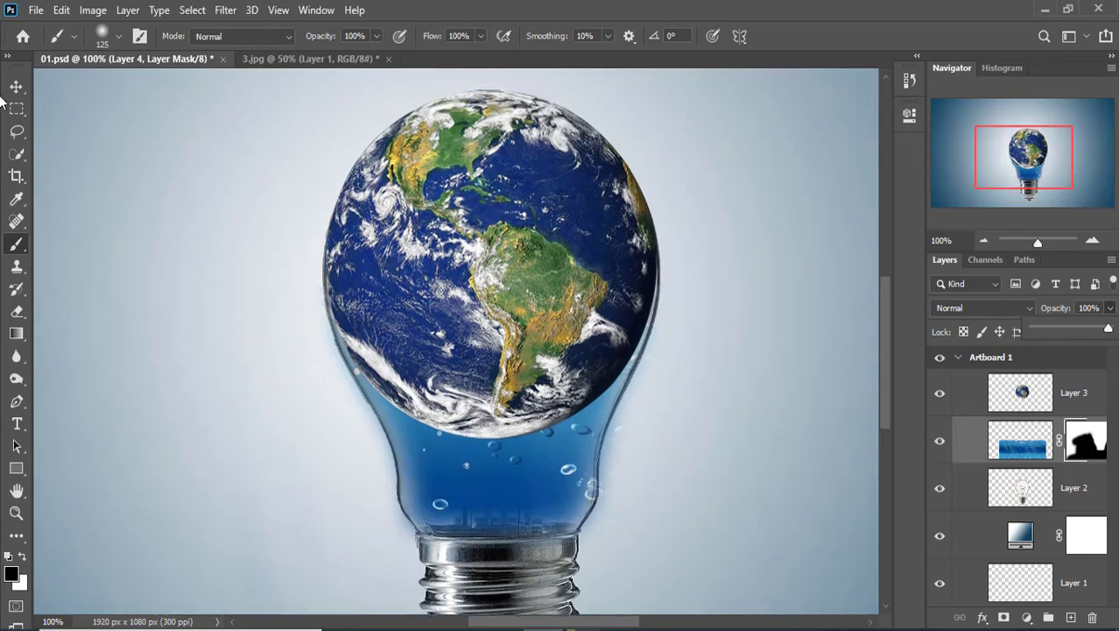
# Put the Earth layer into Warp mode with a 3 x 3 grid.
pyautogui.click(1008, 405)
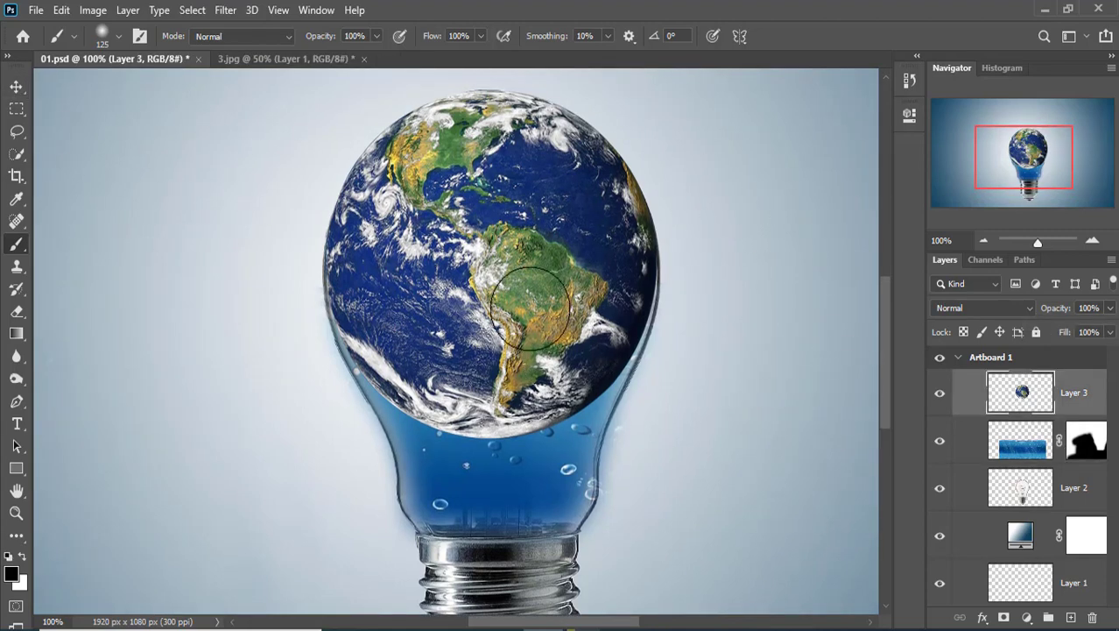
pyautogui.click(17, 107)
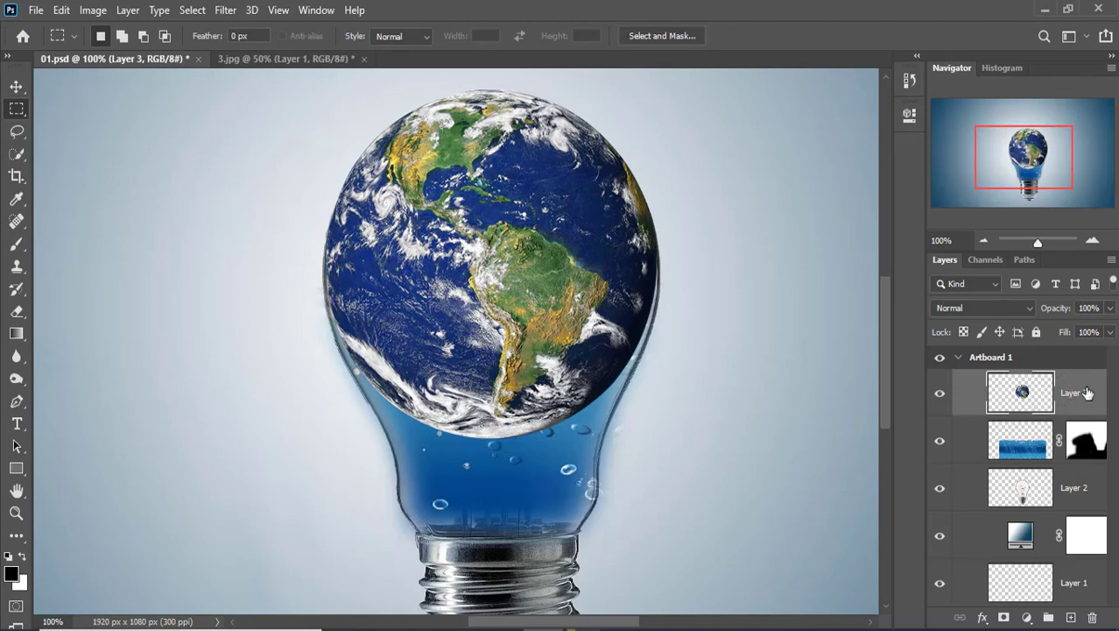
pyautogui.hotkey('ctrl', 't')
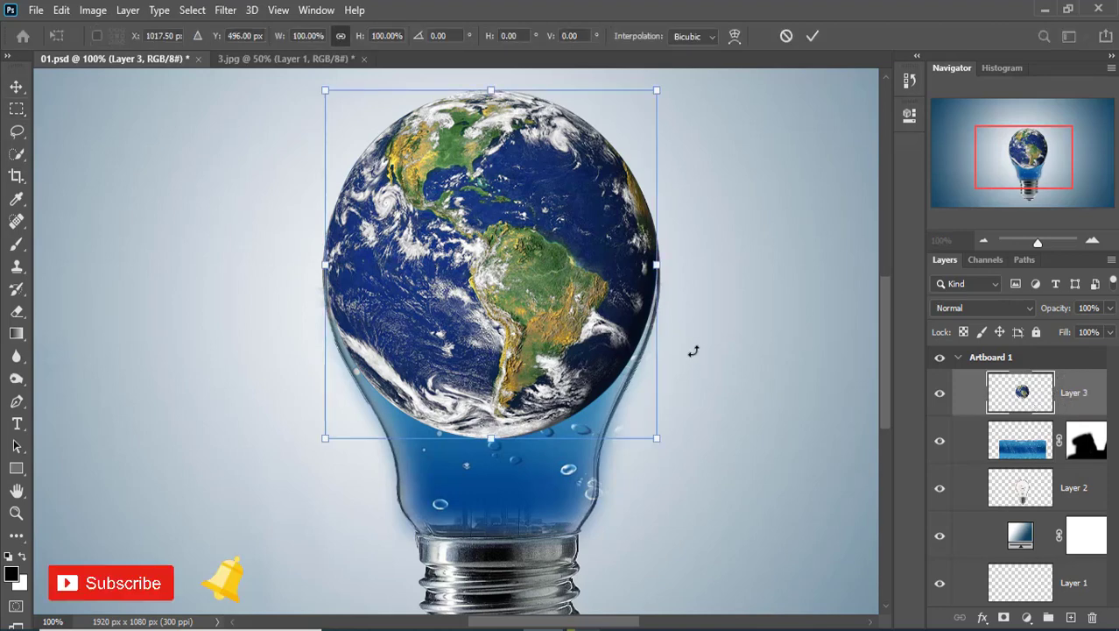
pyautogui.rightClick(503, 243)
pyautogui.click(531, 355)
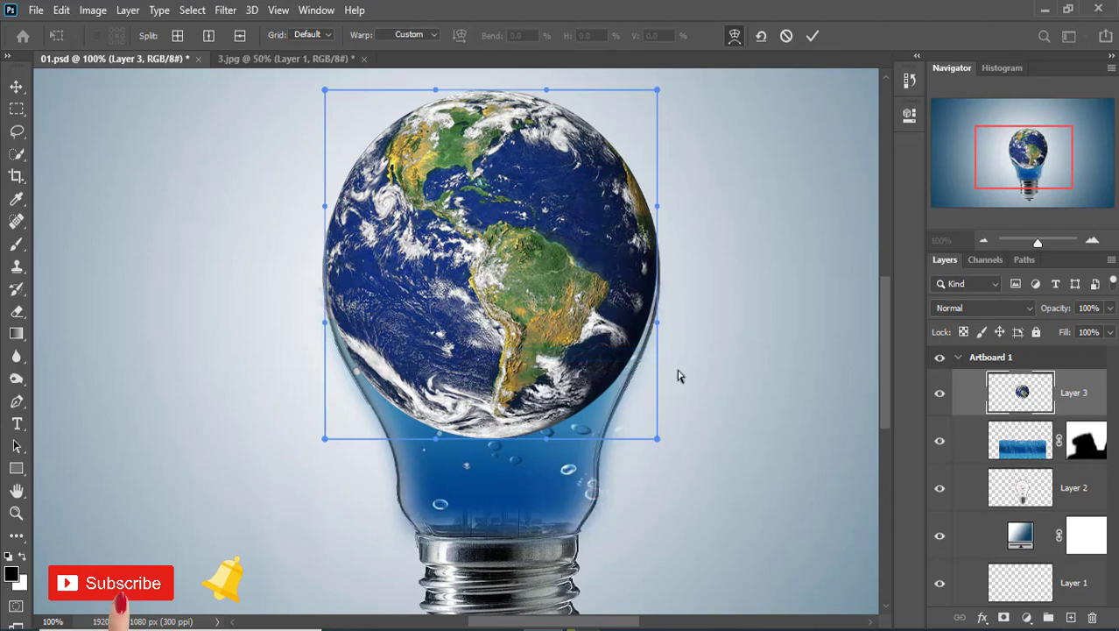
pyautogui.click(325, 36)
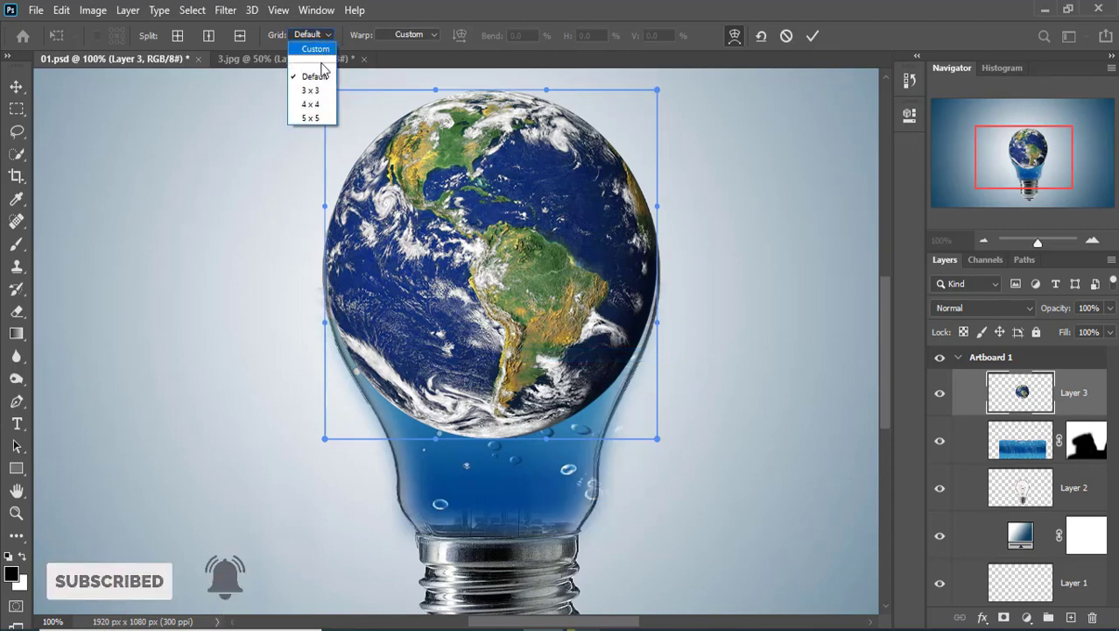
pyautogui.click(314, 77)
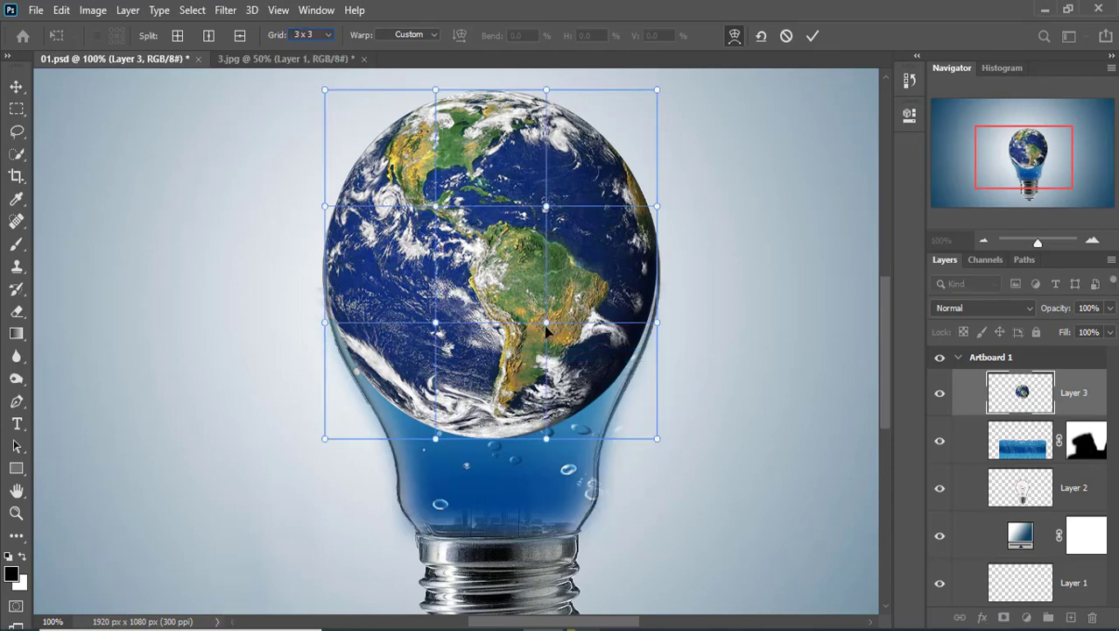
# Nudge the Earth's lower left and right warp points down to follow the glass and apply.
pyautogui.click(659, 323)
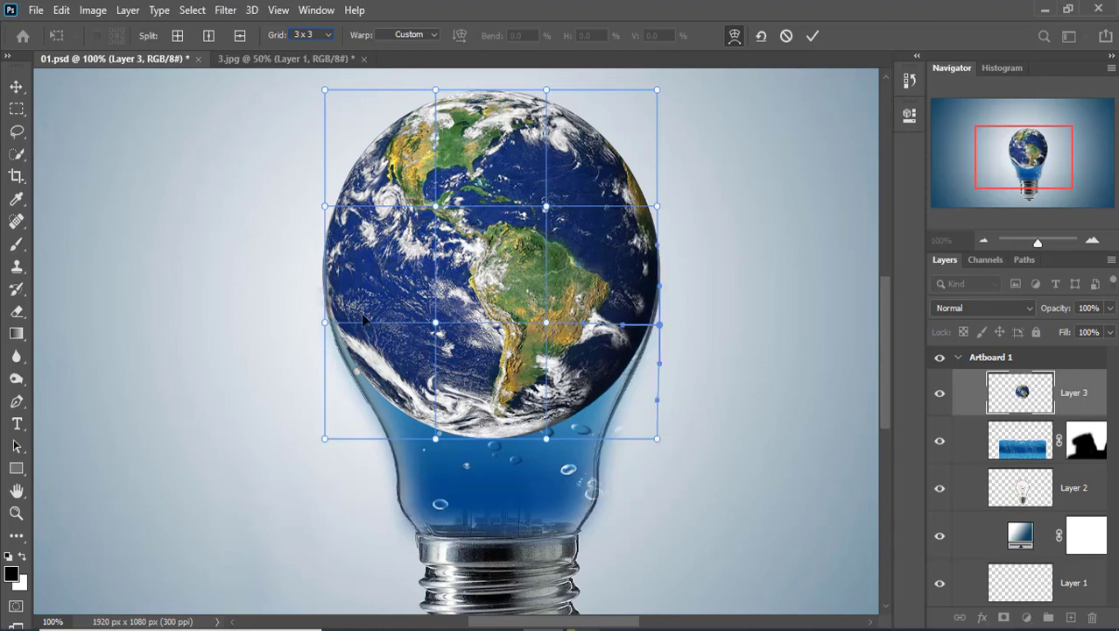
pyautogui.click(324, 324)
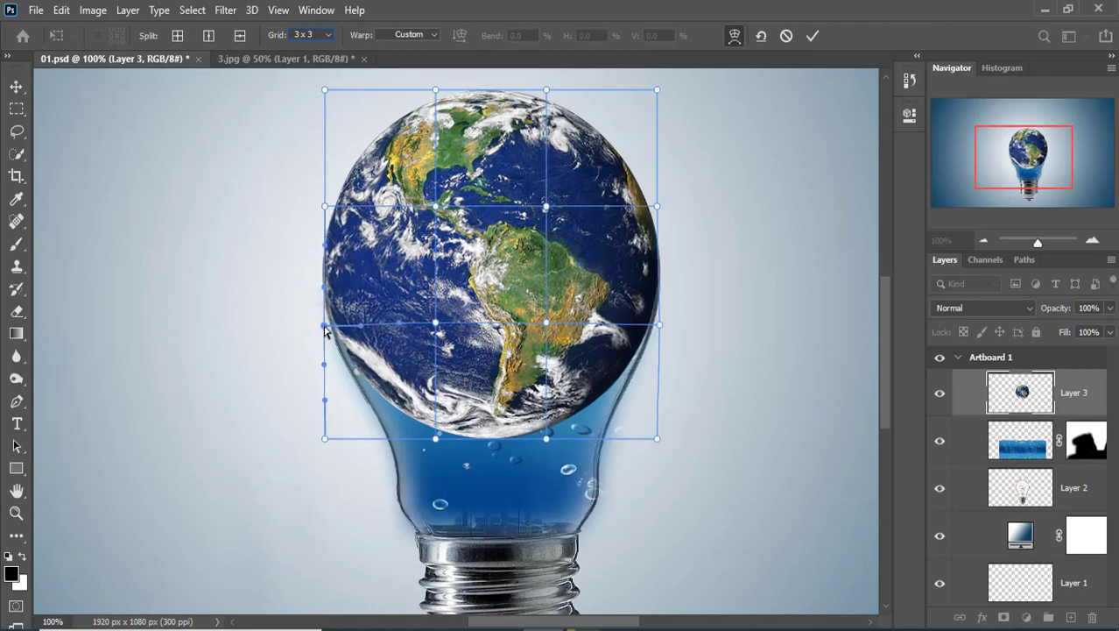
pyautogui.hotkey('shift', 'Down')
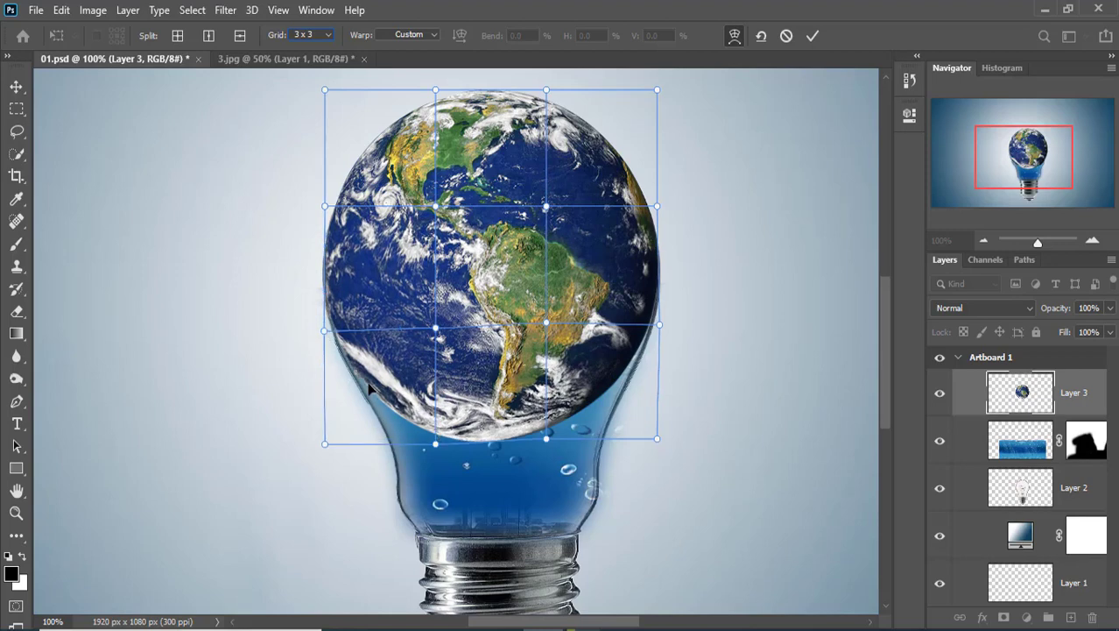
pyautogui.press('Down')
pyautogui.press('Down')
pyautogui.press('Down')
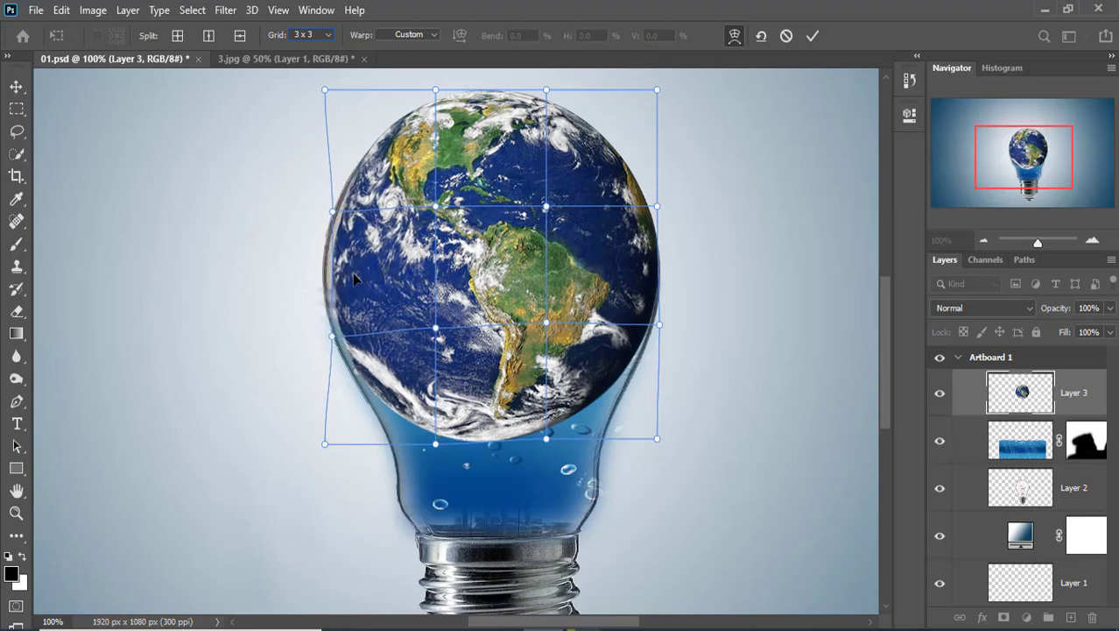
pyautogui.press('Down')
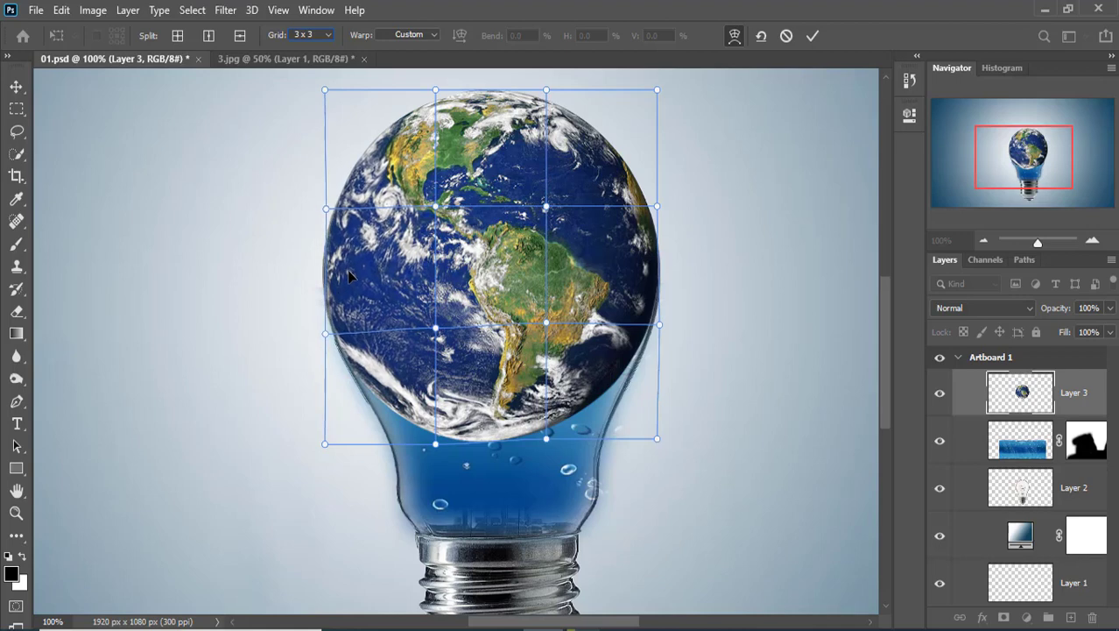
pyautogui.press('Down')
pyautogui.press('Down')
pyautogui.press('Up')
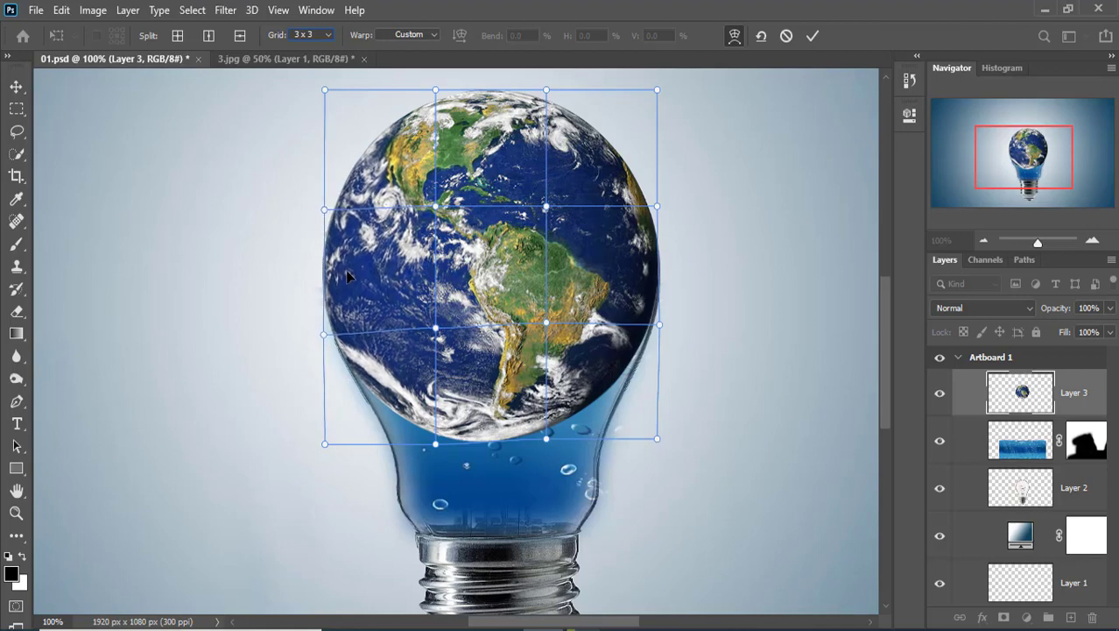
pyautogui.press('Up')
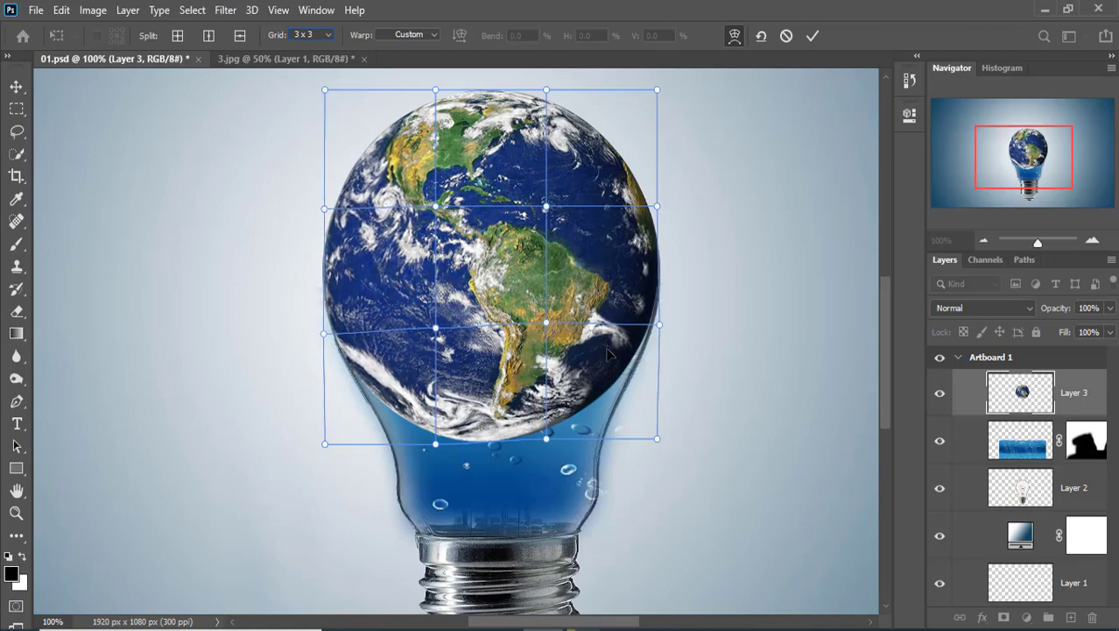
pyautogui.press('Down')
pyautogui.press('Down')
pyautogui.press('Down')
pyautogui.press('Down')
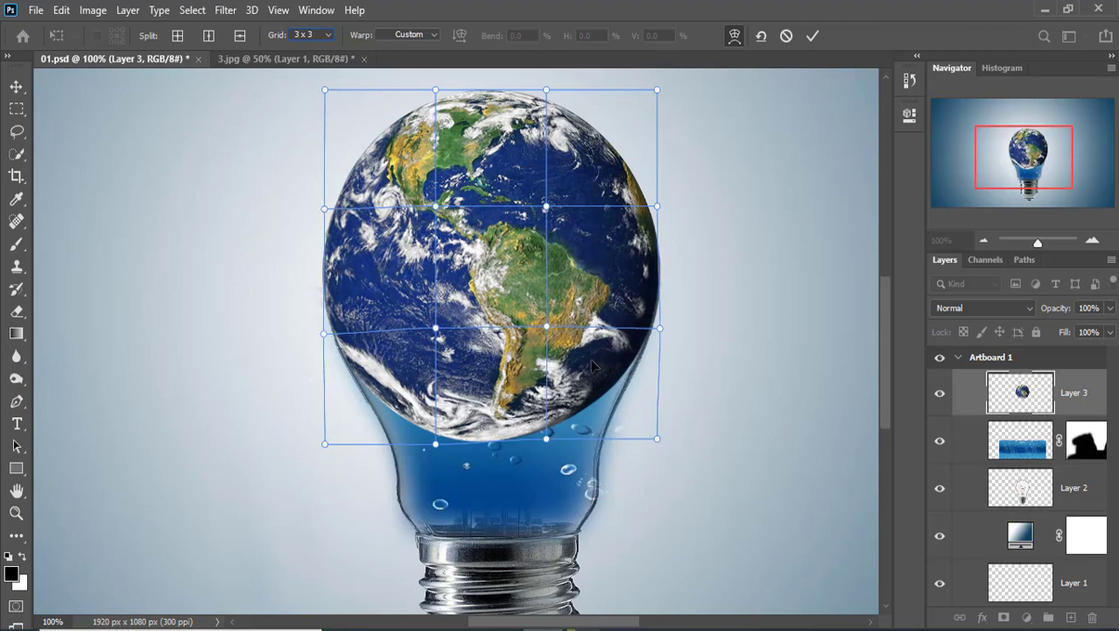
pyautogui.click(812, 36)
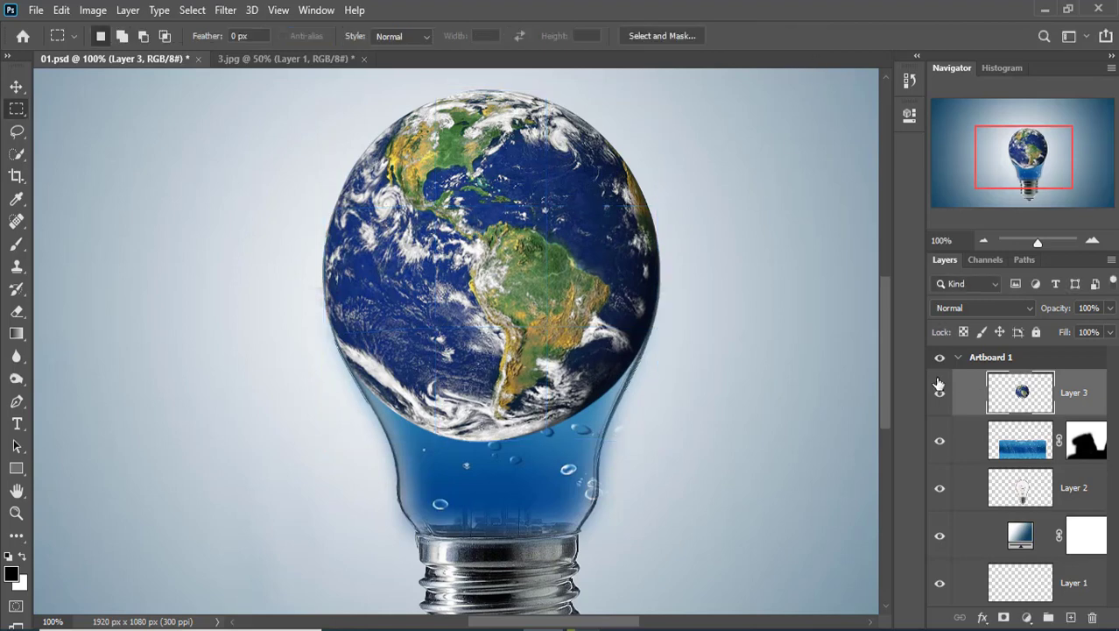
# After checking the water layer, set the Earth's Layer 3 to 65% opacity and add a mask.
pyautogui.click(1074, 442)
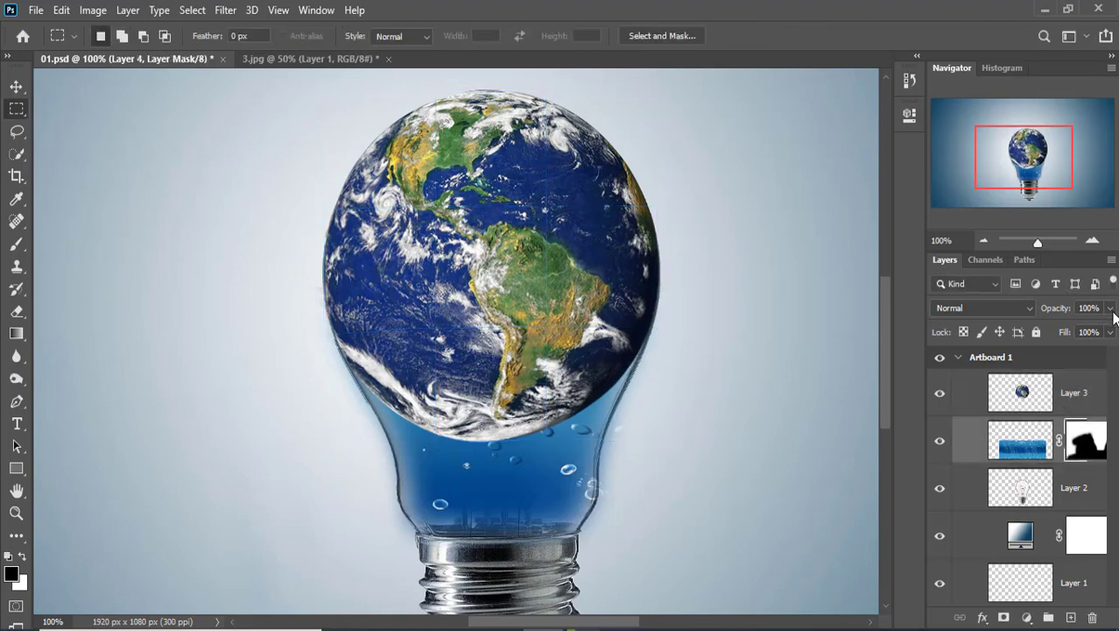
pyautogui.click(1110, 308)
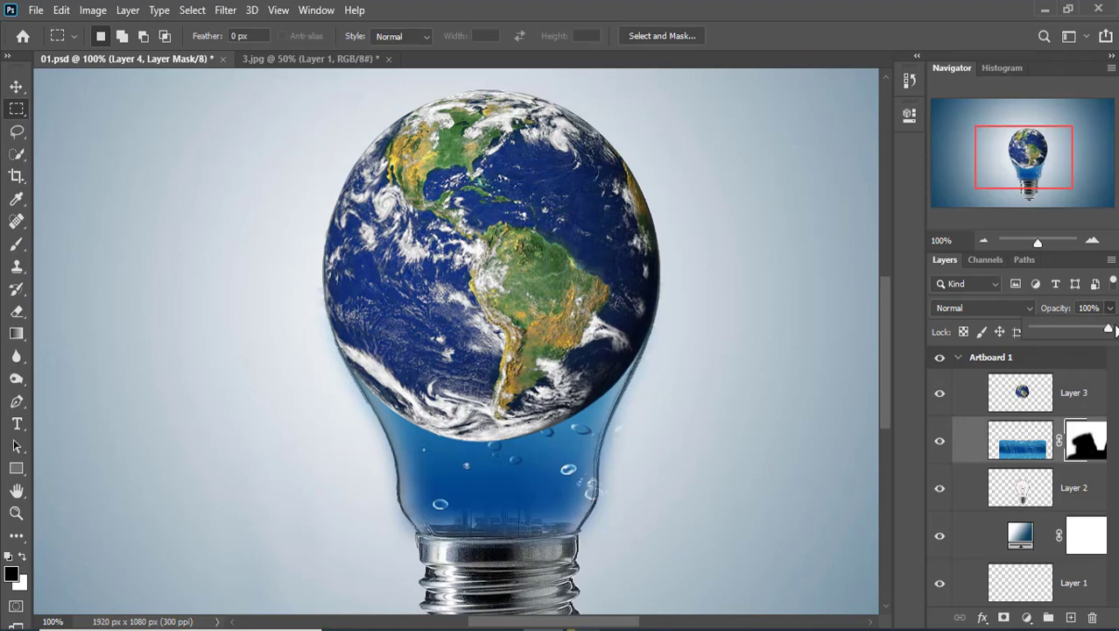
pyautogui.click(1074, 361)
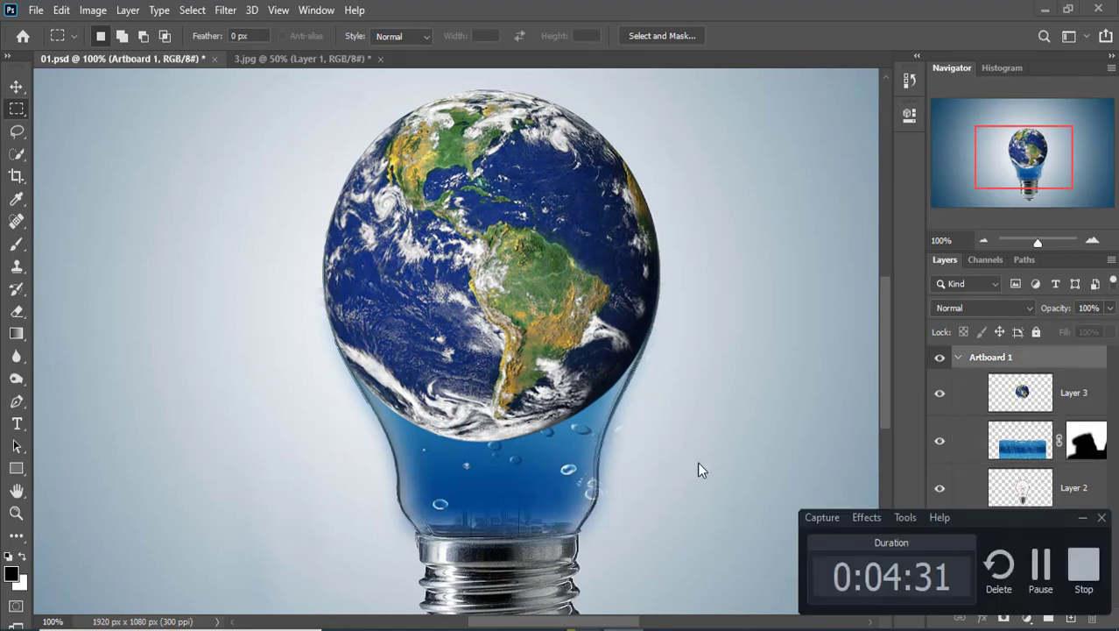
pyautogui.click(1040, 576)
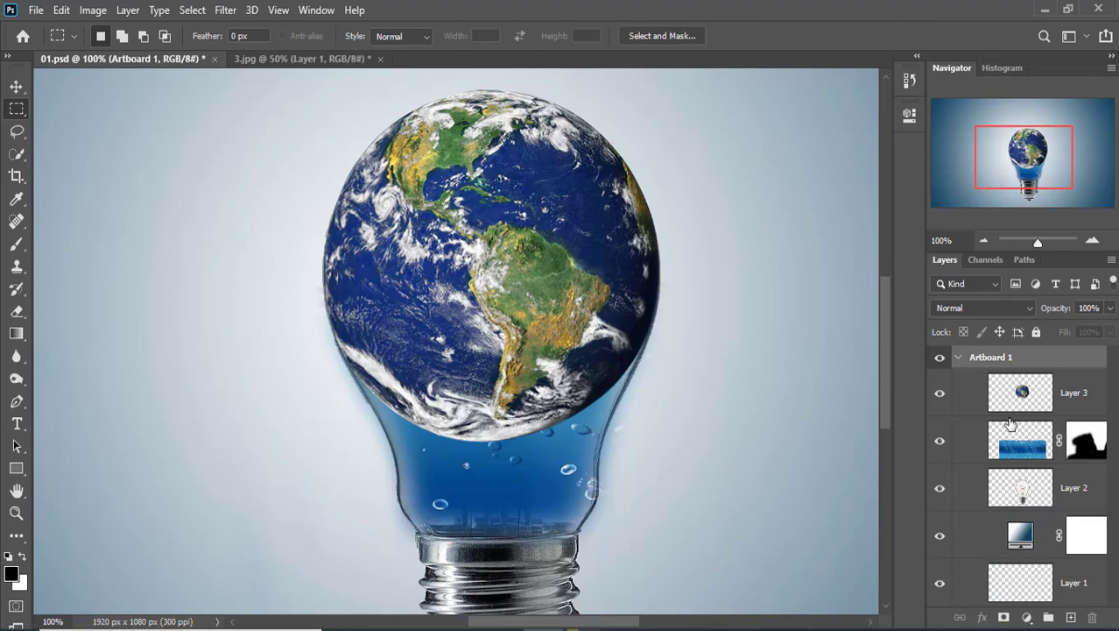
pyautogui.click(1077, 399)
pyautogui.click(1111, 309)
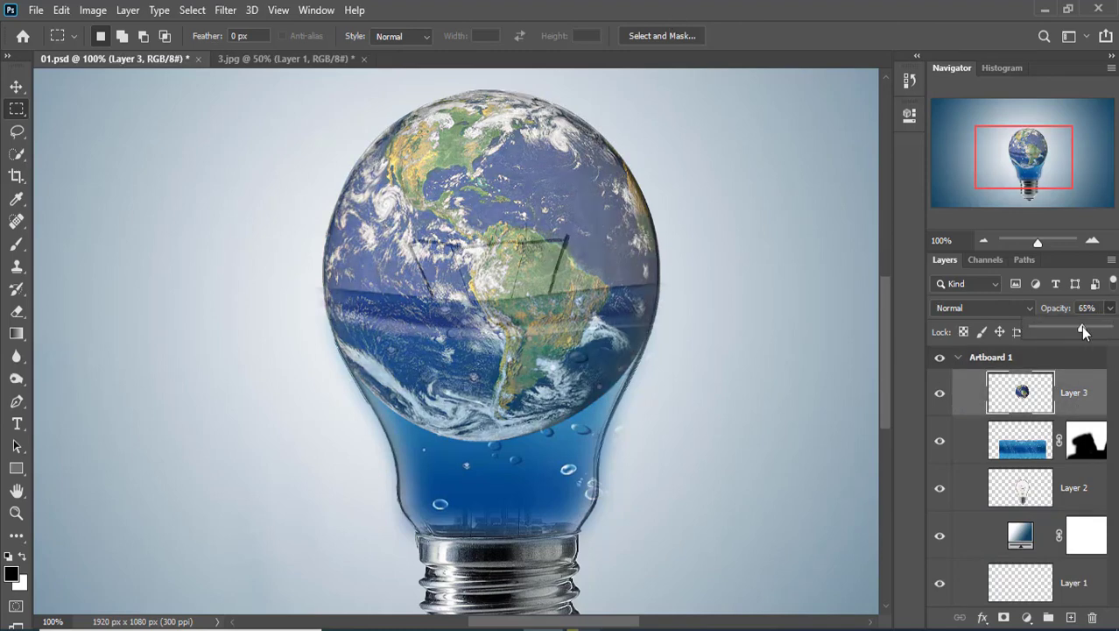
pyautogui.click(1045, 568)
pyautogui.click(1004, 619)
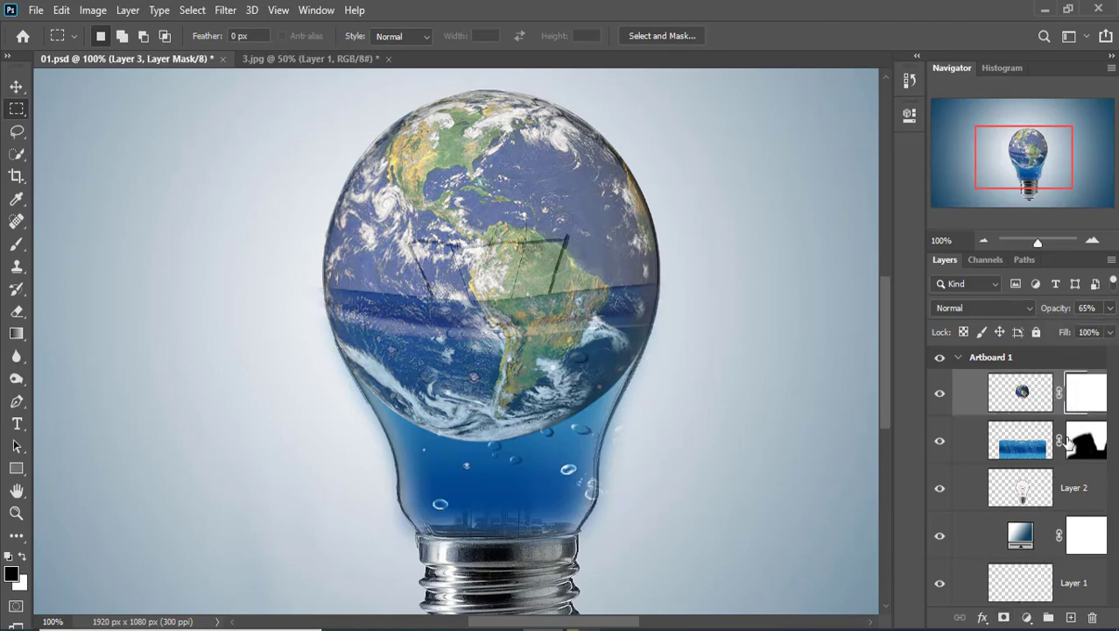
# Paint black on Layer 3's mask to hide the globe's lower part below the waterline.
pyautogui.click(16, 244)
pyautogui.moveTo(325, 368)
pyautogui.mouseDown()
pyautogui.moveTo(565, 392)
pyautogui.moveTo(367, 400)
pyautogui.moveTo(424, 400)
pyautogui.mouseUp()
pyautogui.press('[')
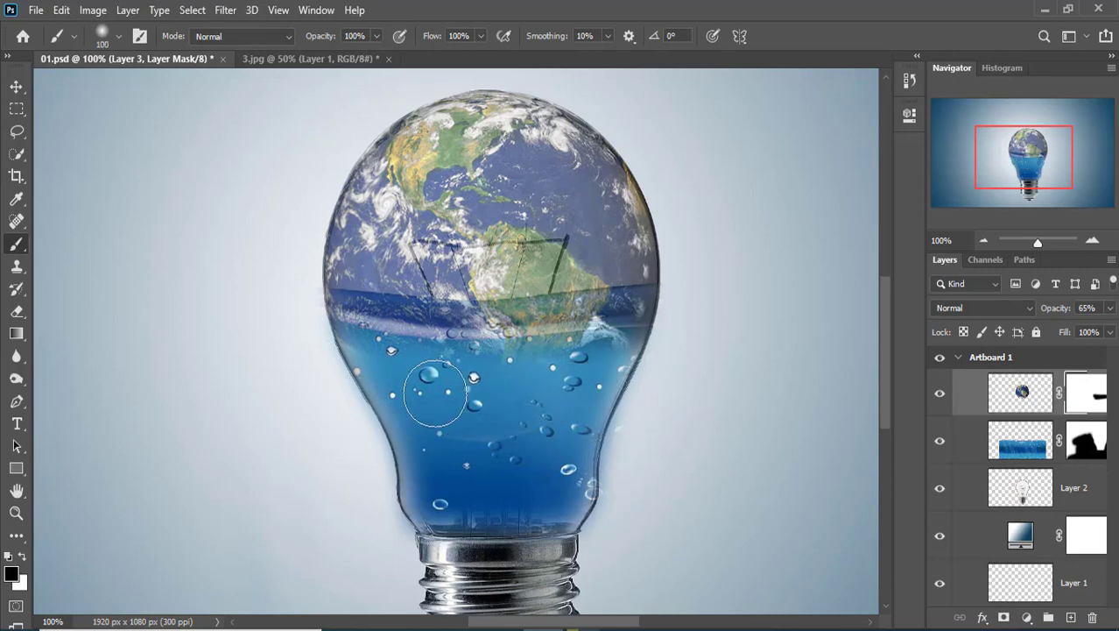
pyautogui.press('[')
pyautogui.press('[')
pyautogui.press('[')
pyautogui.moveTo(315, 318)
pyautogui.mouseDown()
pyautogui.moveTo(551, 331)
pyautogui.moveTo(687, 317)
pyautogui.moveTo(610, 302)
pyautogui.moveTo(366, 331)
pyautogui.moveTo(379, 323)
pyautogui.mouseUp()
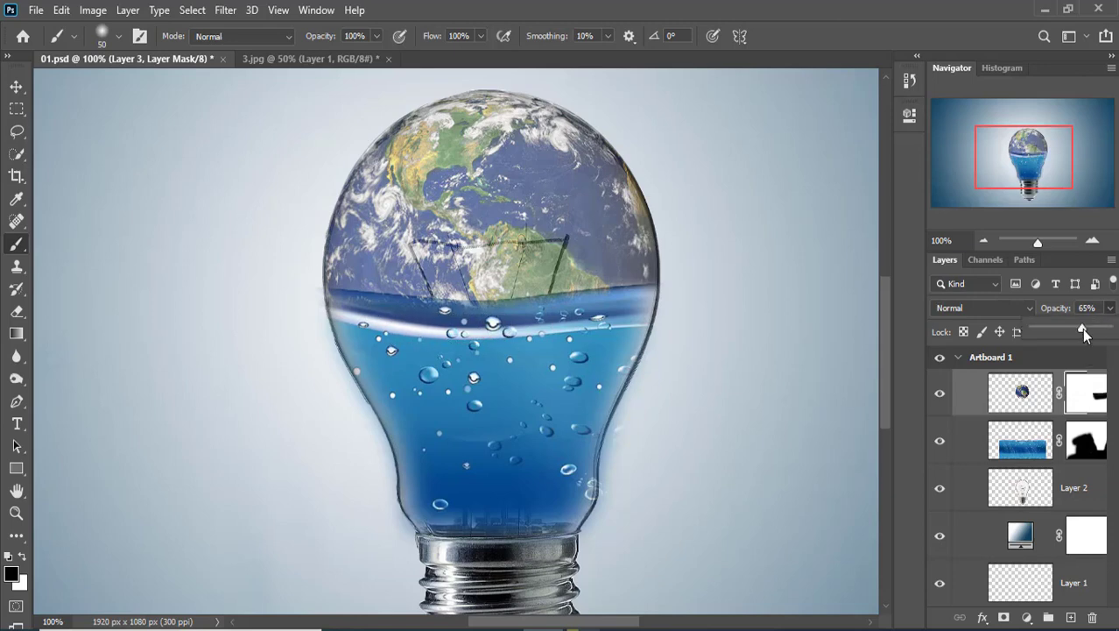
# Restore the globe layer to 100% opacity and zoom out to fit the artboard.
pyautogui.moveTo(1084, 331); pyautogui.dragTo(1108, 329)
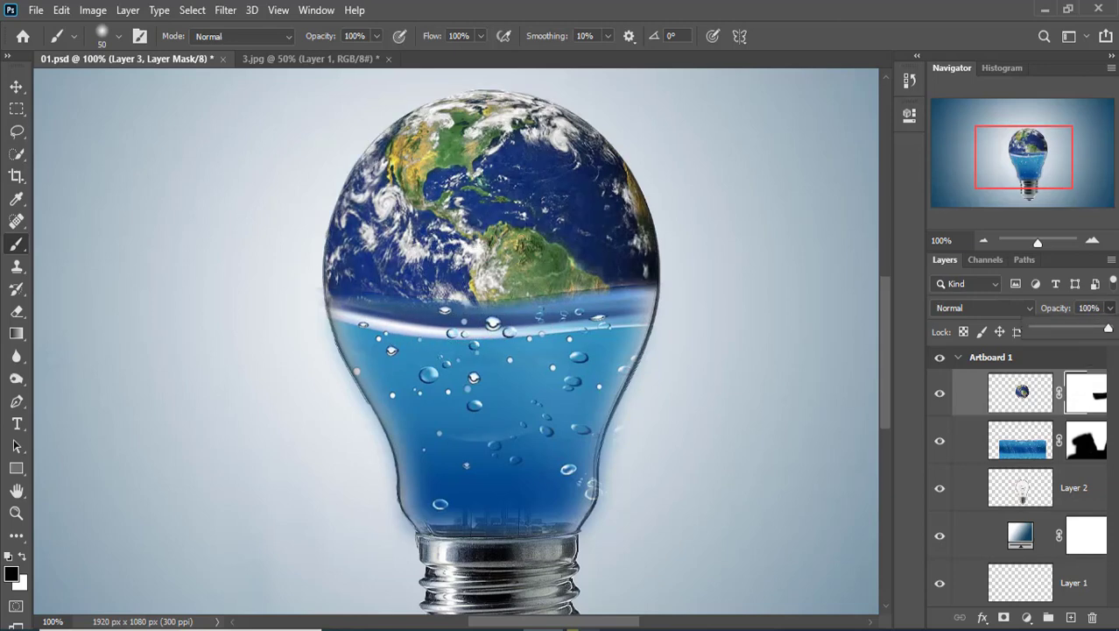
pyautogui.hotkey('ctrl', '-')
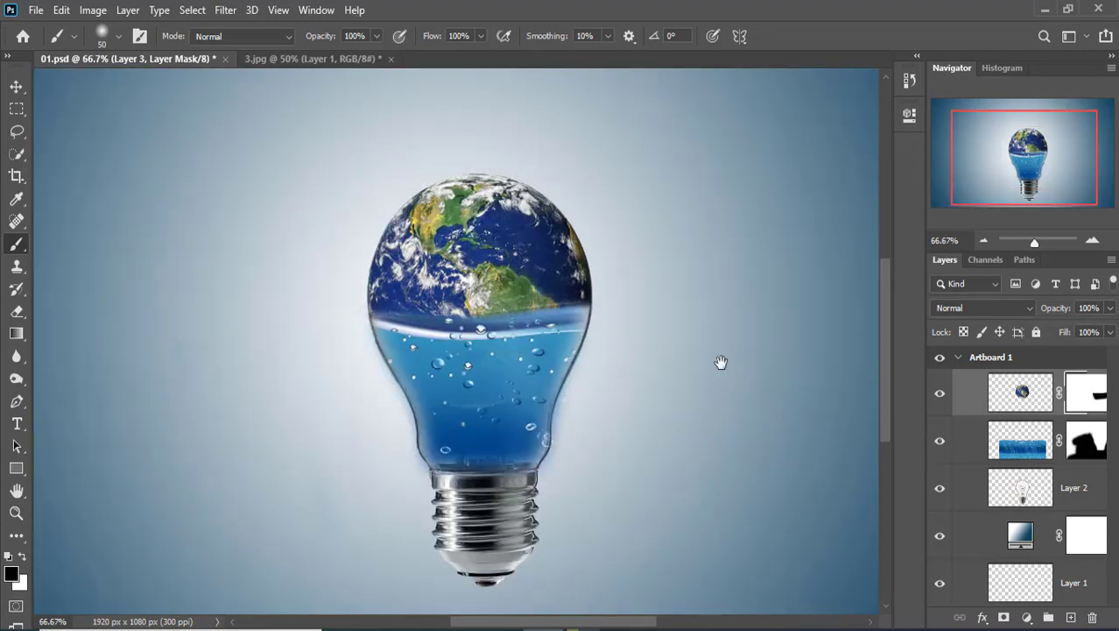
pyautogui.hotkey('ctrl', '-')
# Open the whale image 4.png.
pyautogui.click(36, 10)
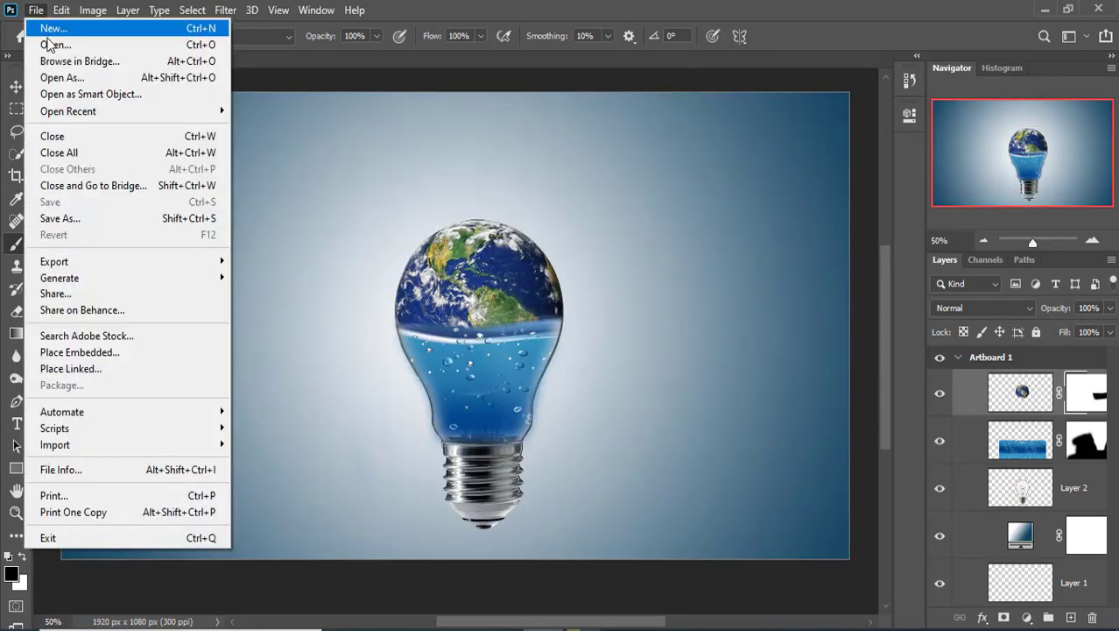
pyautogui.click(48, 75)
pyautogui.doubleClick(184, 365)
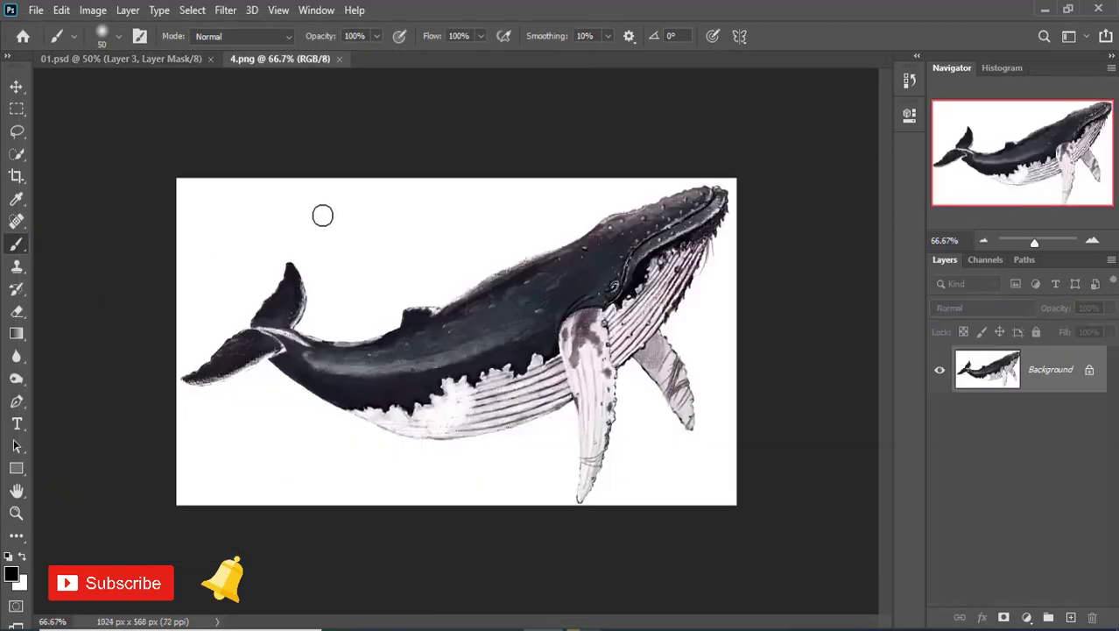
# Quick-select the whale with its rear fin, minus stray background, and copy it to a new layer.
pyautogui.click(17, 153)
pyautogui.moveTo(357, 367)
pyautogui.mouseDown()
pyautogui.moveTo(632, 269)
pyautogui.moveTo(555, 390)
pyautogui.moveTo(286, 324)
pyautogui.mouseUp()
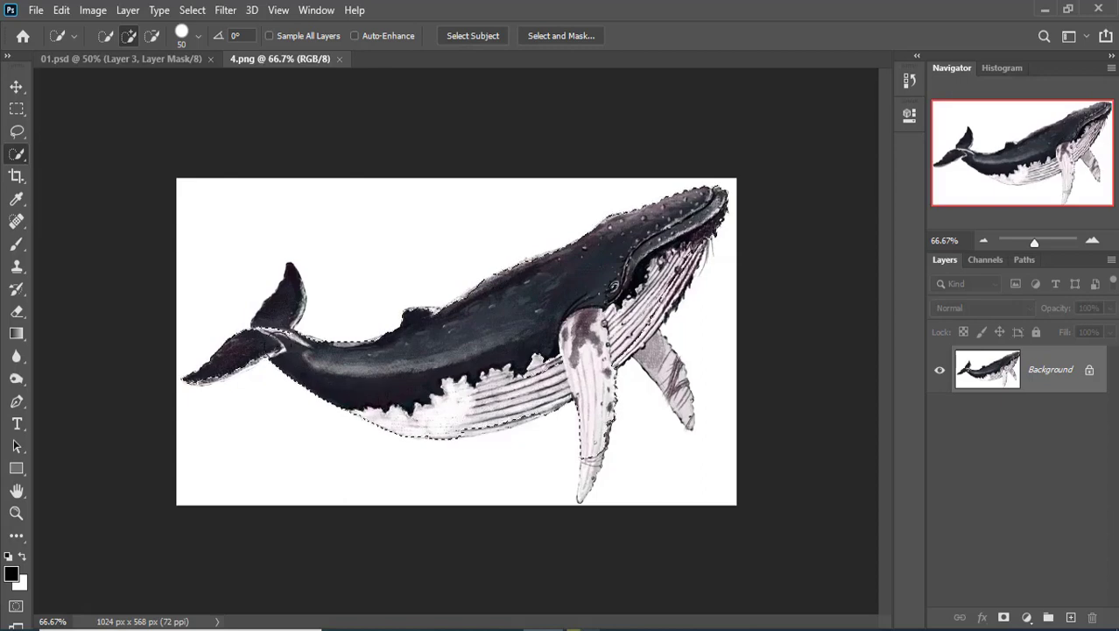
pyautogui.press('[')
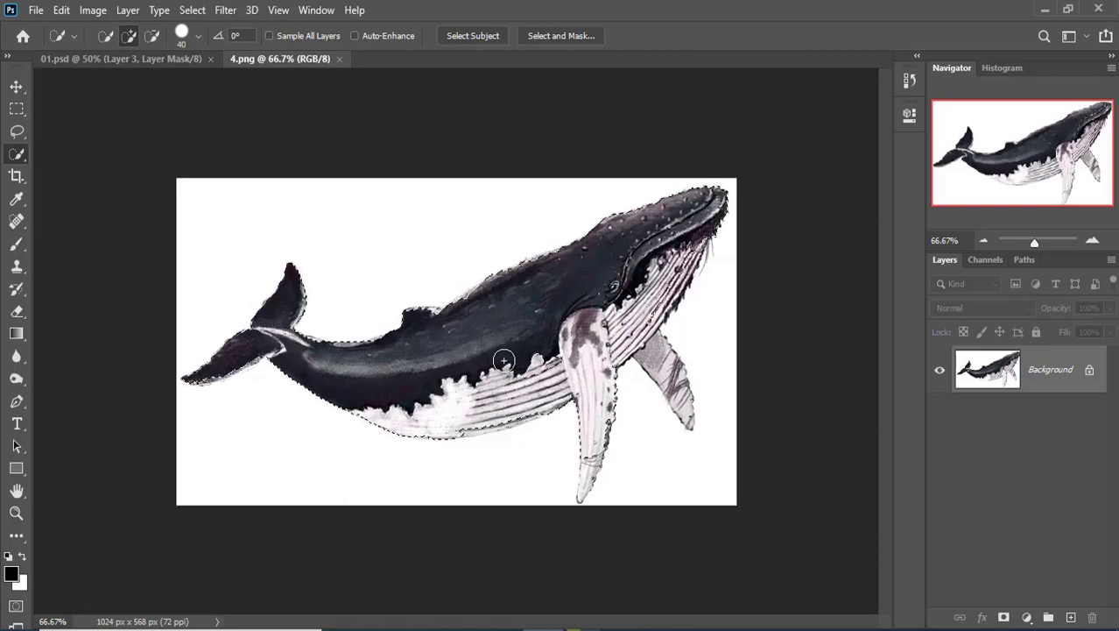
pyautogui.press('[')
pyautogui.press('[')
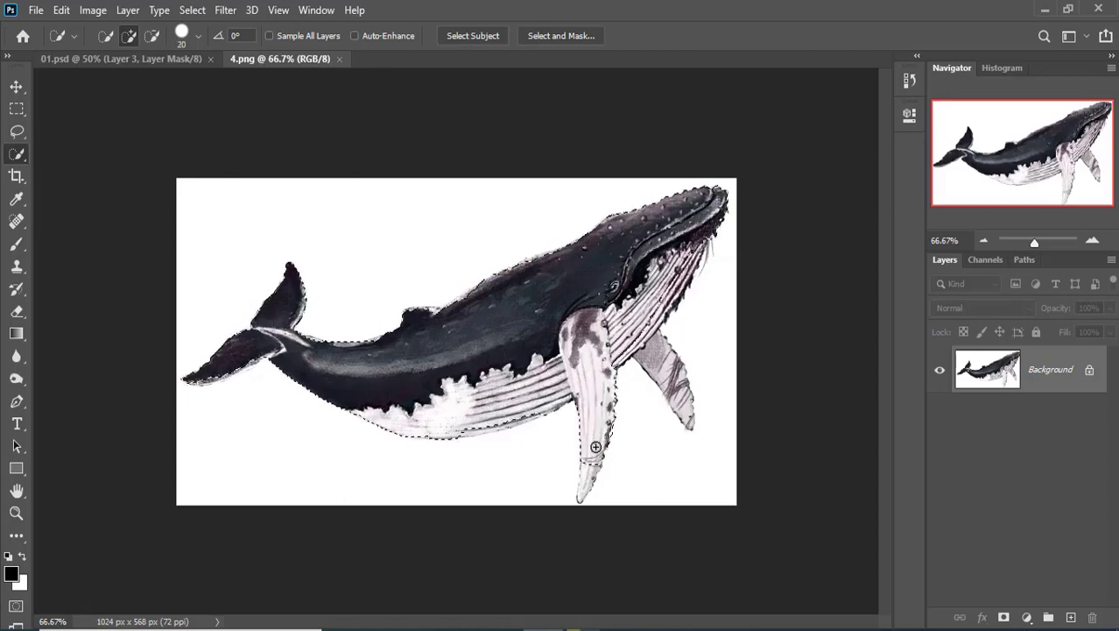
pyautogui.moveTo(657, 390)
pyautogui.mouseDown()
pyautogui.moveTo(663, 369)
pyautogui.moveTo(696, 407)
pyautogui.mouseUp()
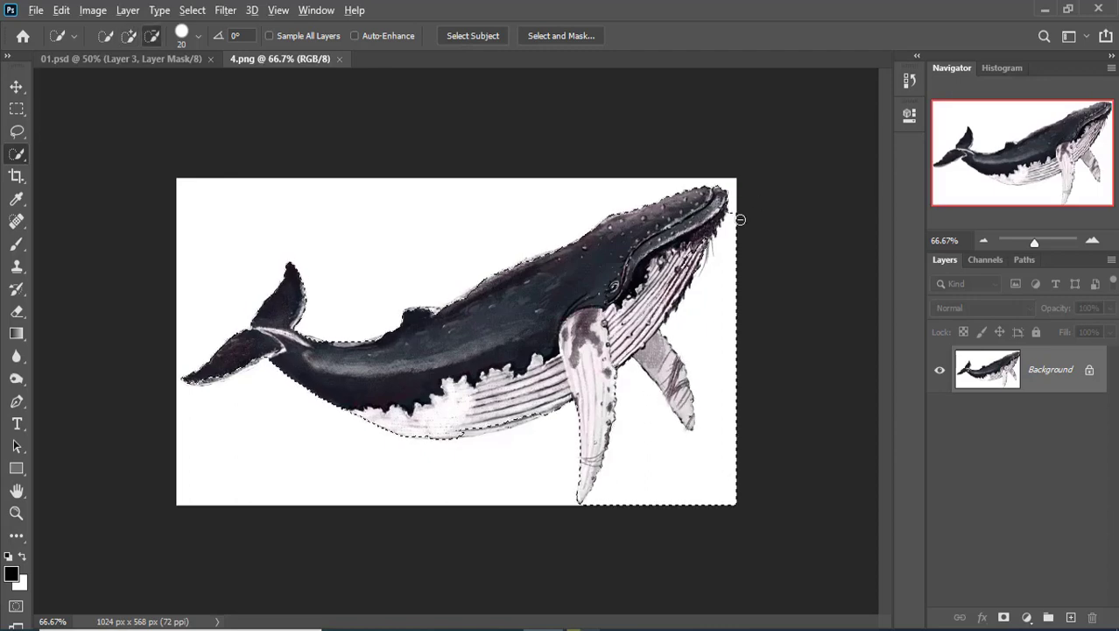
pyautogui.moveTo(727, 364); pyautogui.dragTo(707, 469)
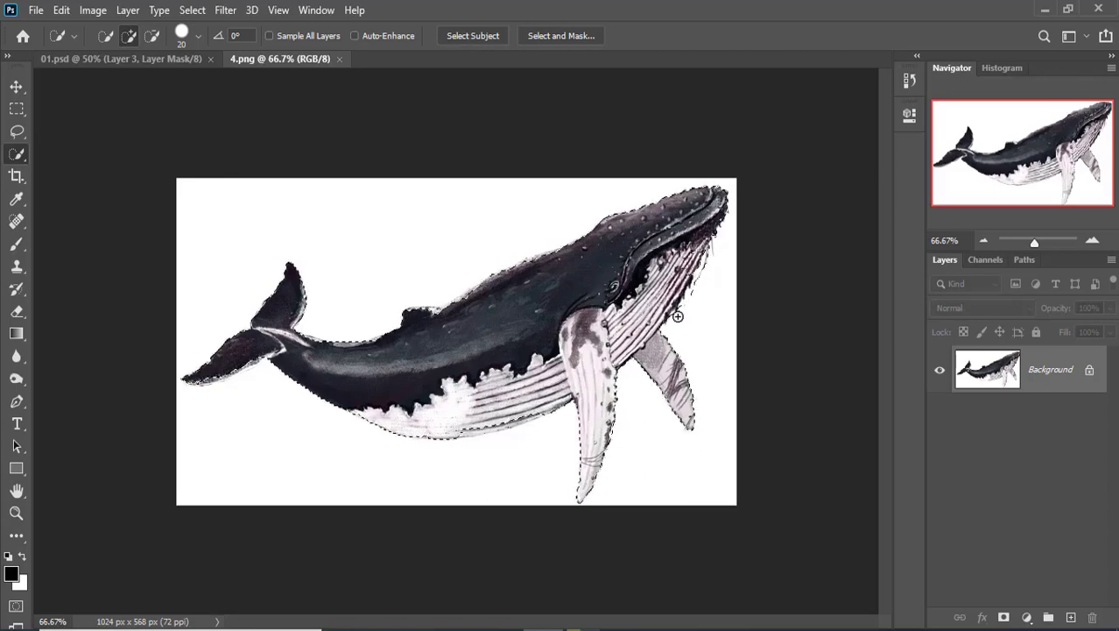
pyautogui.hotkey('ctrl', '+')
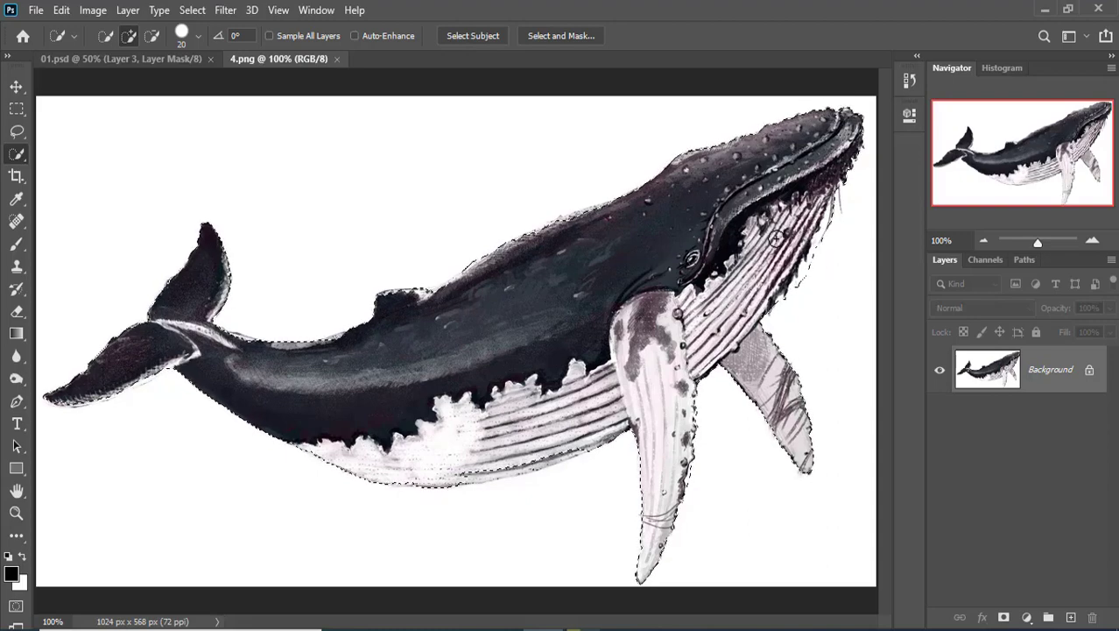
pyautogui.hotkey('ctrl', '-')
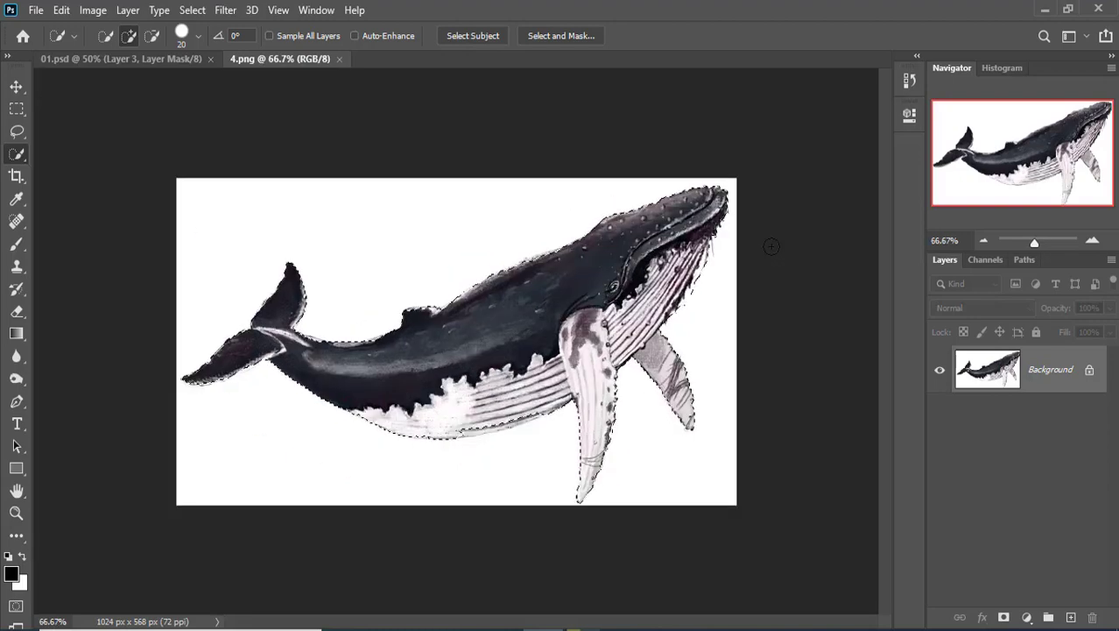
pyautogui.hotkey('ctrl', 'j')
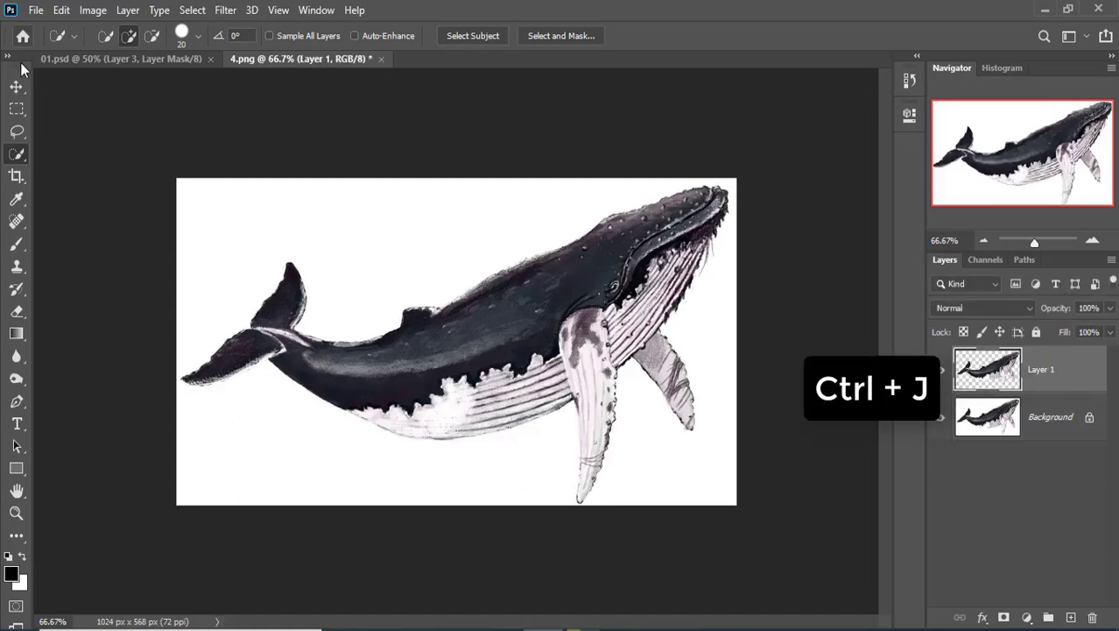
# Move the whale into the bulb's water, rotated upright and shrunk to about 25%.
pyautogui.press('v')
pyautogui.moveTo(491, 296)
pyautogui.mouseDown()
pyautogui.moveTo(216, 93)
pyautogui.moveTo(449, 356)
pyautogui.mouseUp()
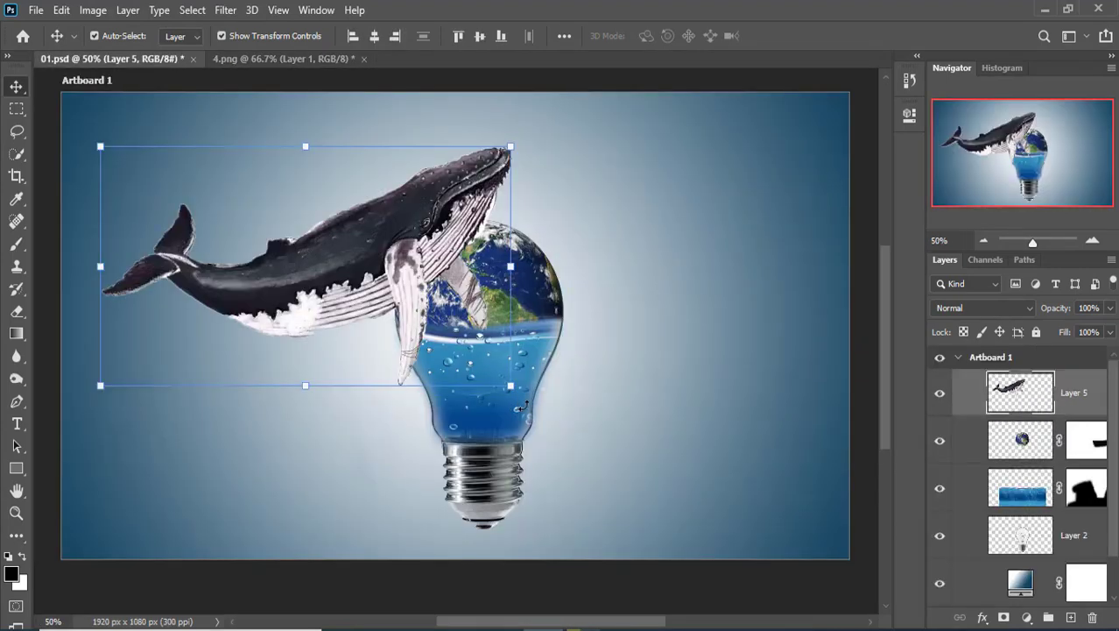
pyautogui.moveTo(523, 405); pyautogui.dragTo(381, 74)
pyautogui.moveTo(289, 146); pyautogui.dragTo(358, 231)
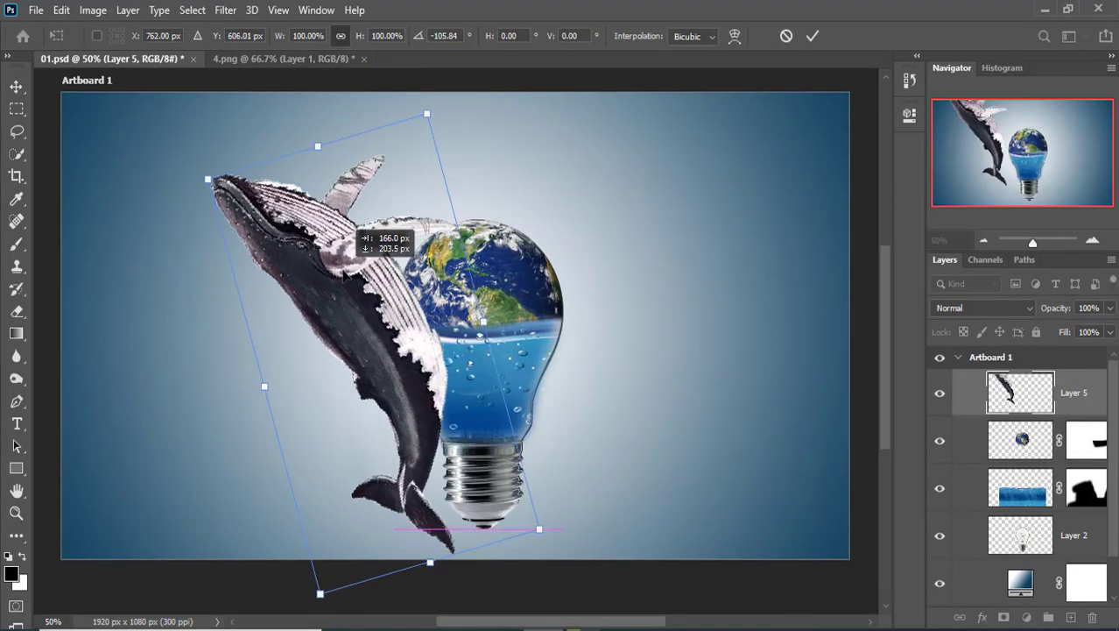
pyautogui.moveTo(208, 179); pyautogui.dragTo(379, 418)
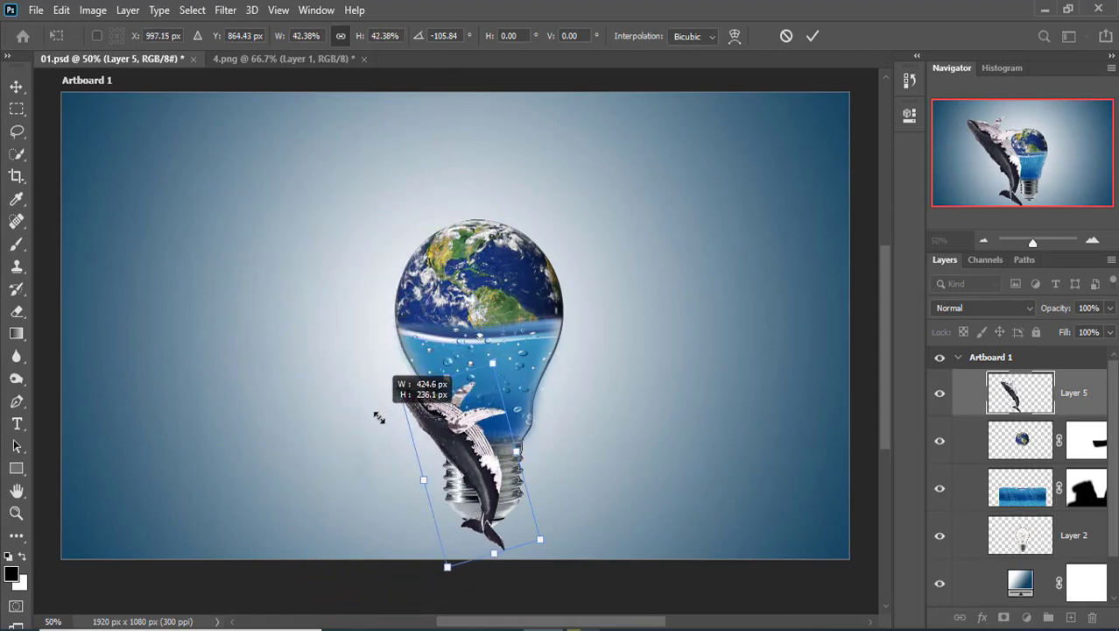
pyautogui.moveTo(470, 429); pyautogui.dragTo(480, 390)
pyautogui.moveTo(567, 517); pyautogui.dragTo(496, 429)
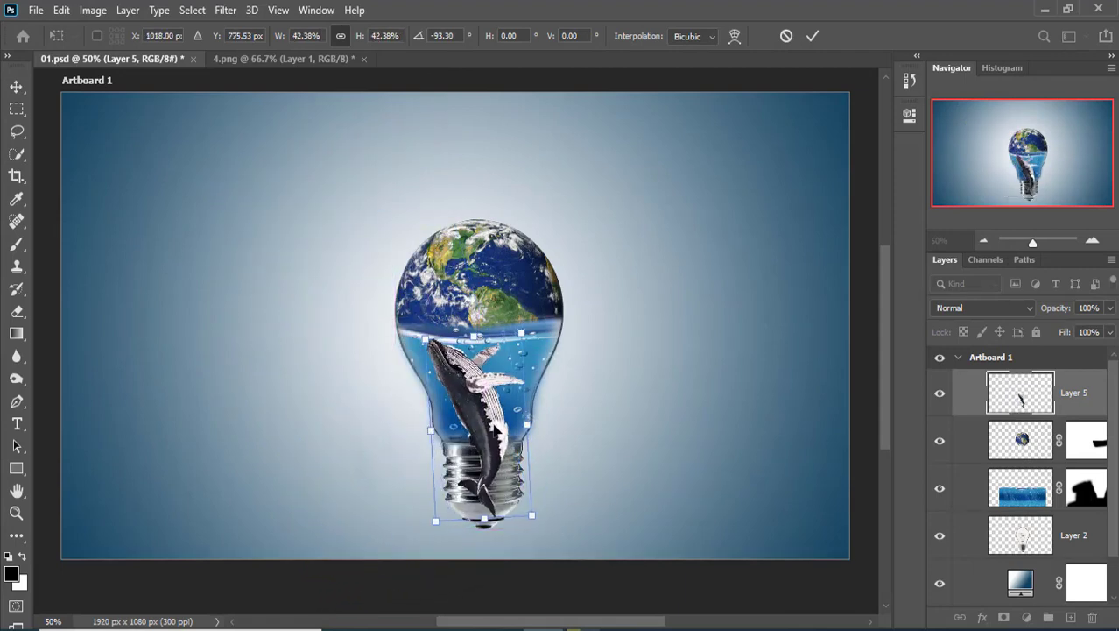
pyautogui.moveTo(532, 515); pyautogui.dragTo(545, 432)
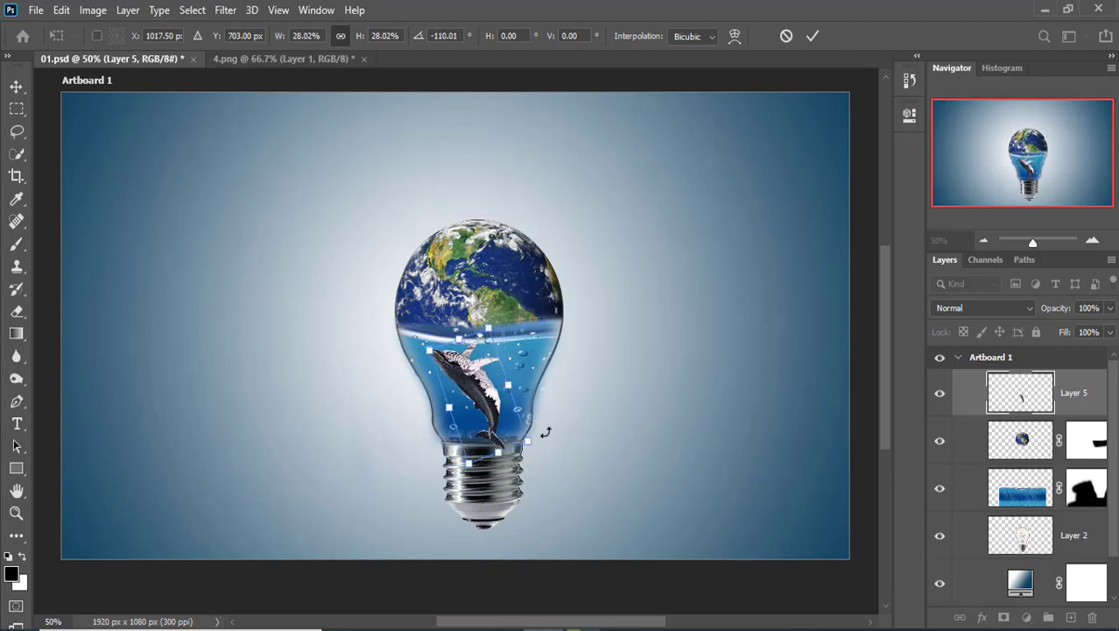
pyautogui.moveTo(488, 327); pyautogui.dragTo(484, 337)
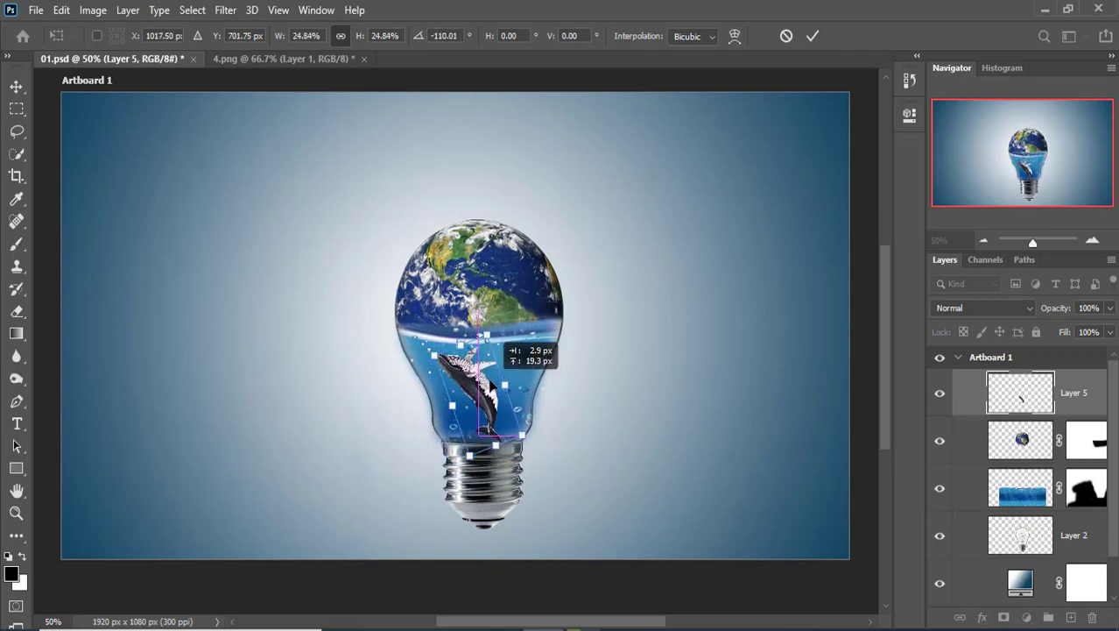
pyautogui.moveTo(504, 383); pyautogui.dragTo(495, 374)
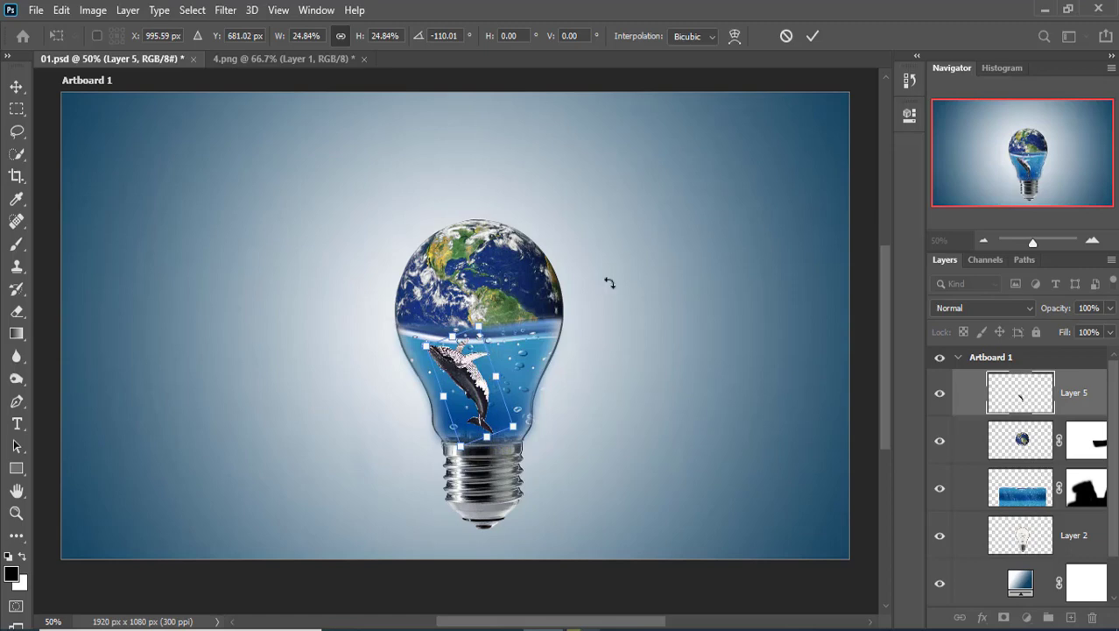
pyautogui.click(808, 38)
# Rescale the whale to about 91% and fine-tune its position in the water.
pyautogui.hotkey('ctrl', '+')
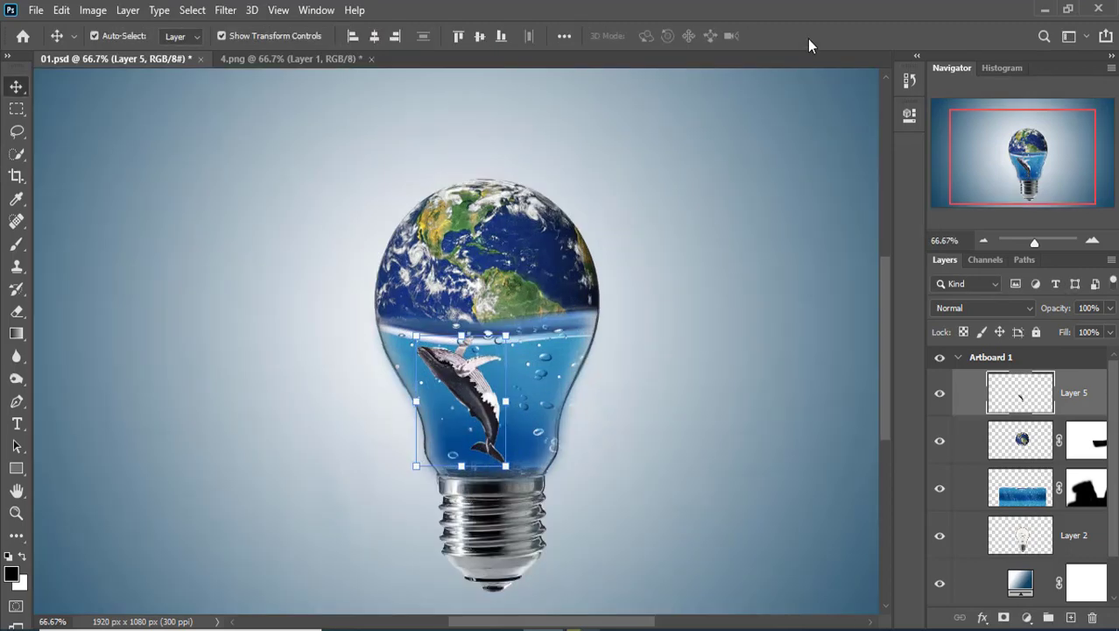
pyautogui.moveTo(495, 386); pyautogui.dragTo(501, 388)
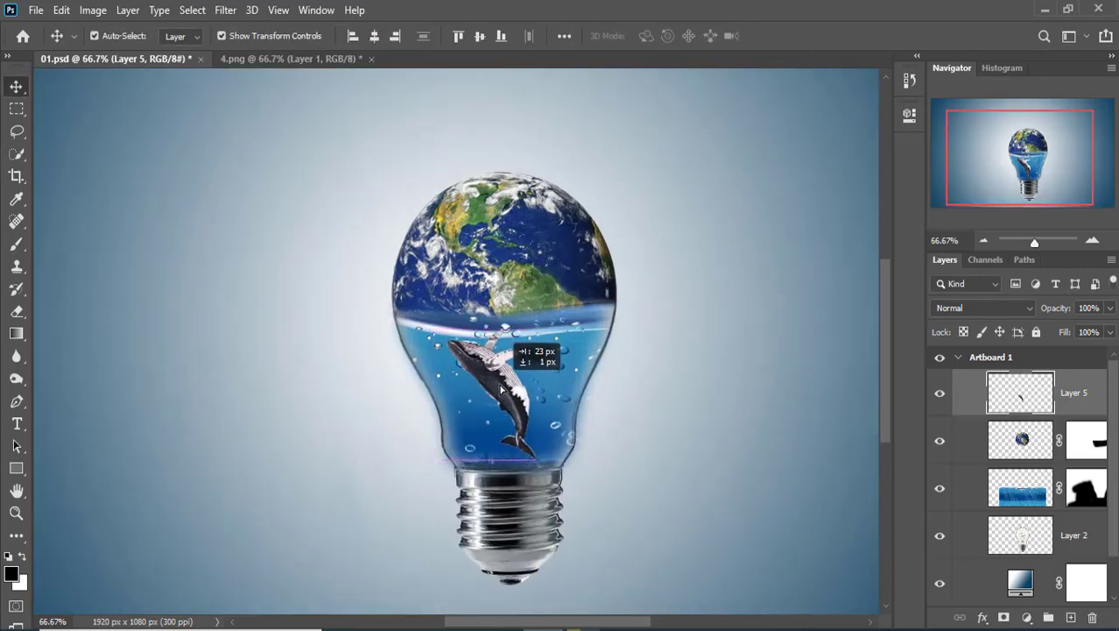
pyautogui.press('m')
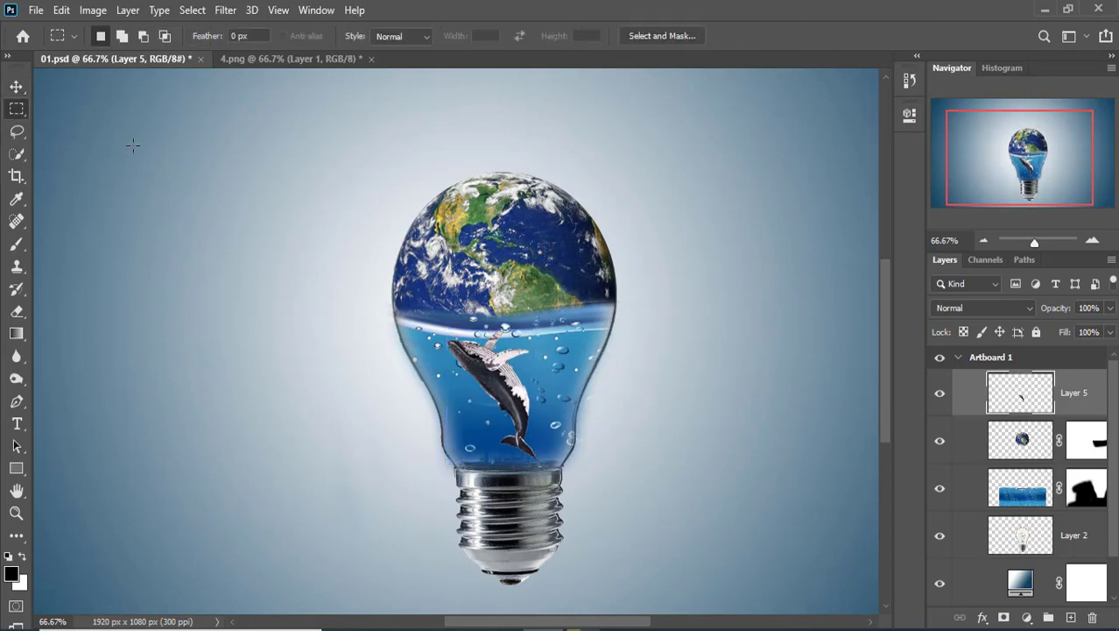
pyautogui.press('v')
pyautogui.moveTo(446, 329); pyautogui.dragTo(454, 338)
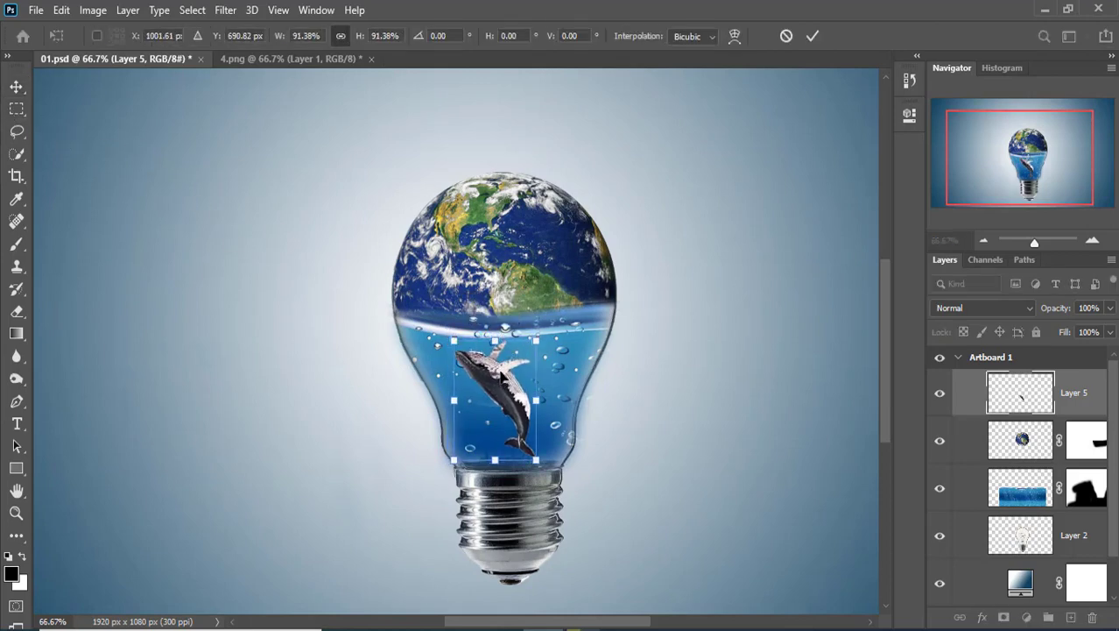
pyautogui.moveTo(493, 378); pyautogui.dragTo(491, 370)
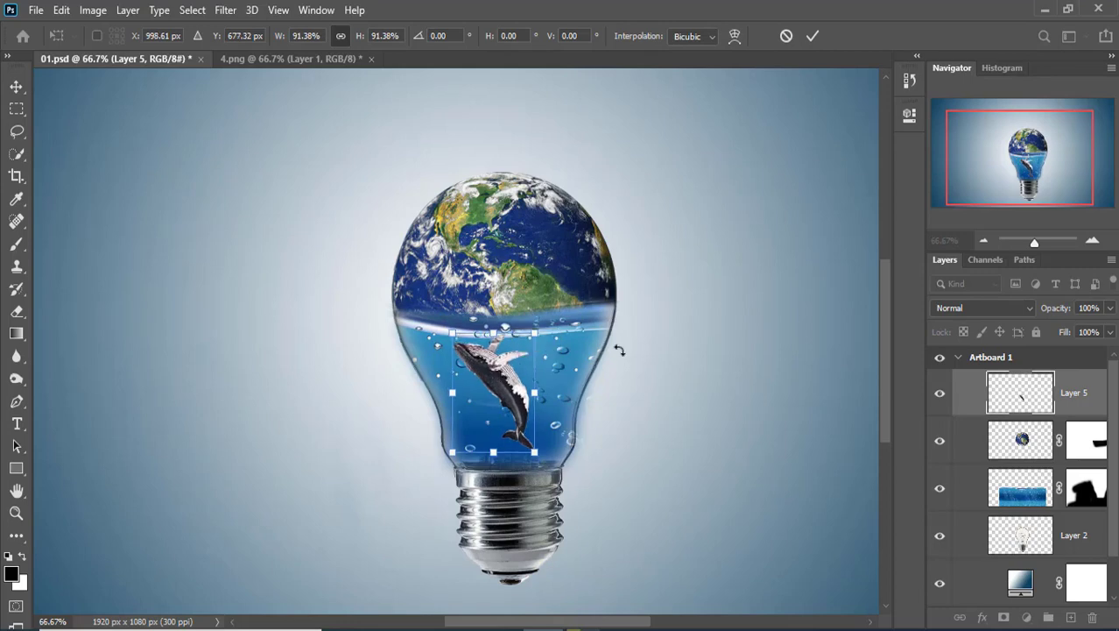
pyautogui.press('Down')
pyautogui.press('Down')
pyautogui.press('Down')
pyautogui.press('Down')
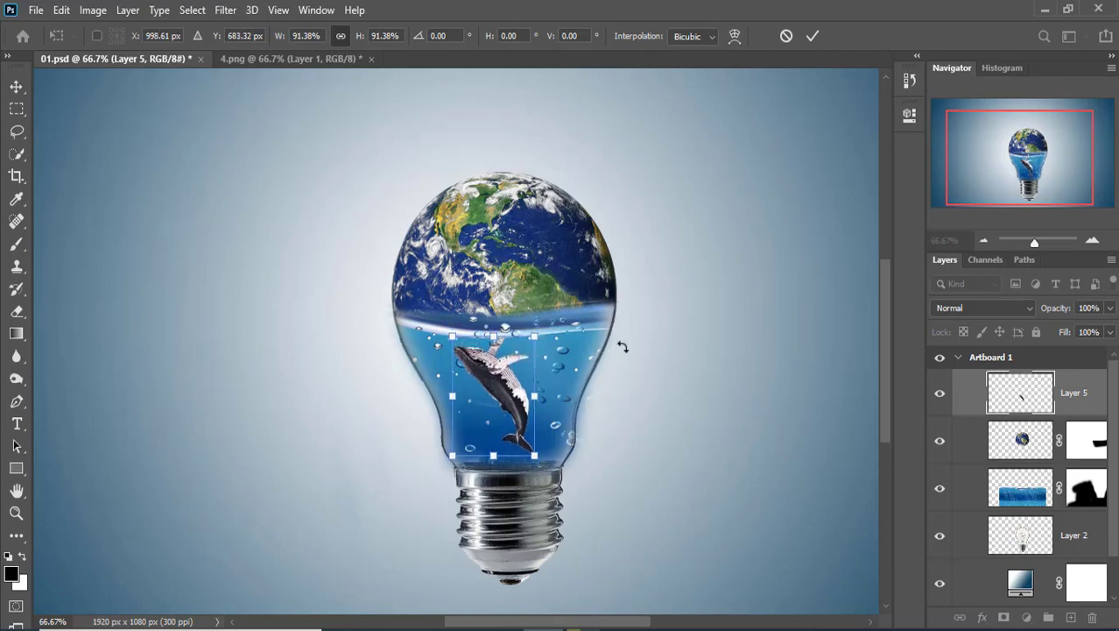
# Commit the whale's resize and set Layer 5's blend mode to Soft Light.
pyautogui.click(813, 37)
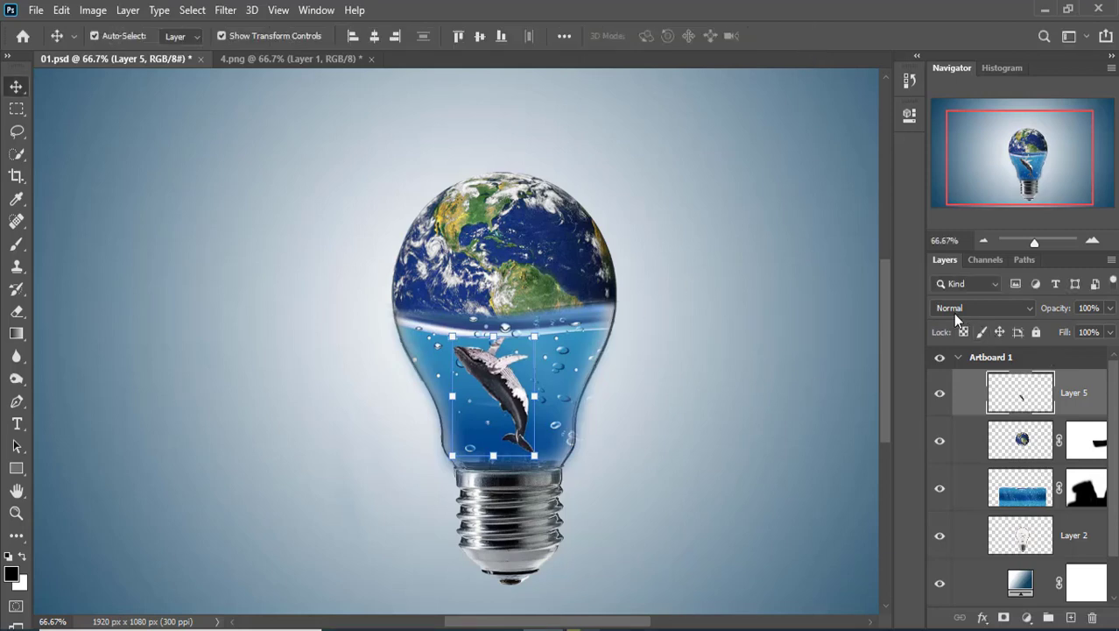
pyautogui.click(1030, 312)
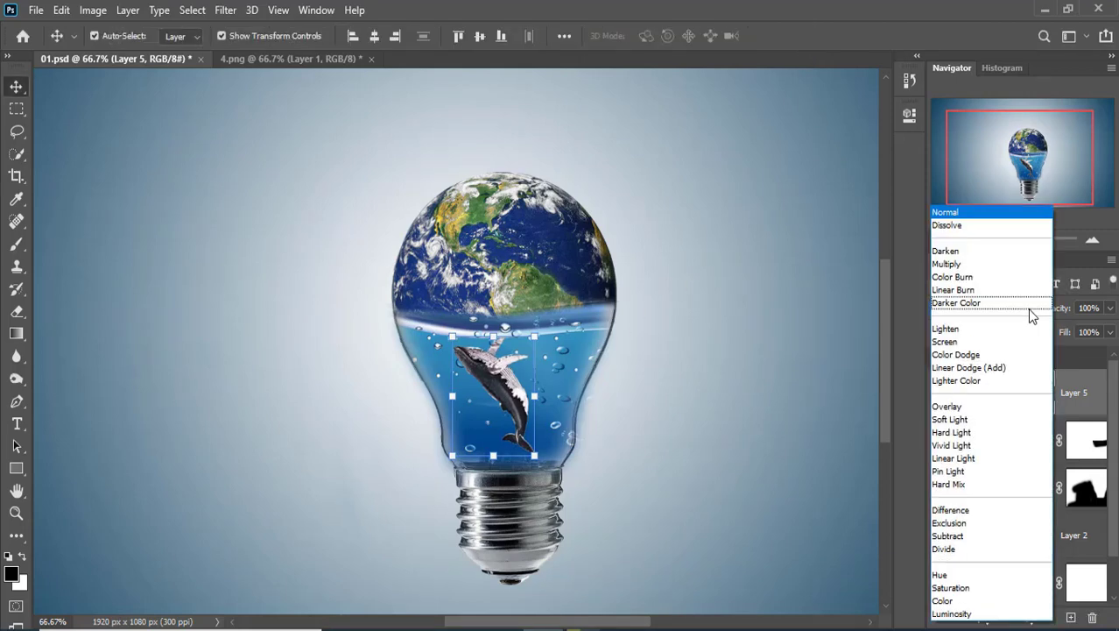
pyautogui.click(974, 421)
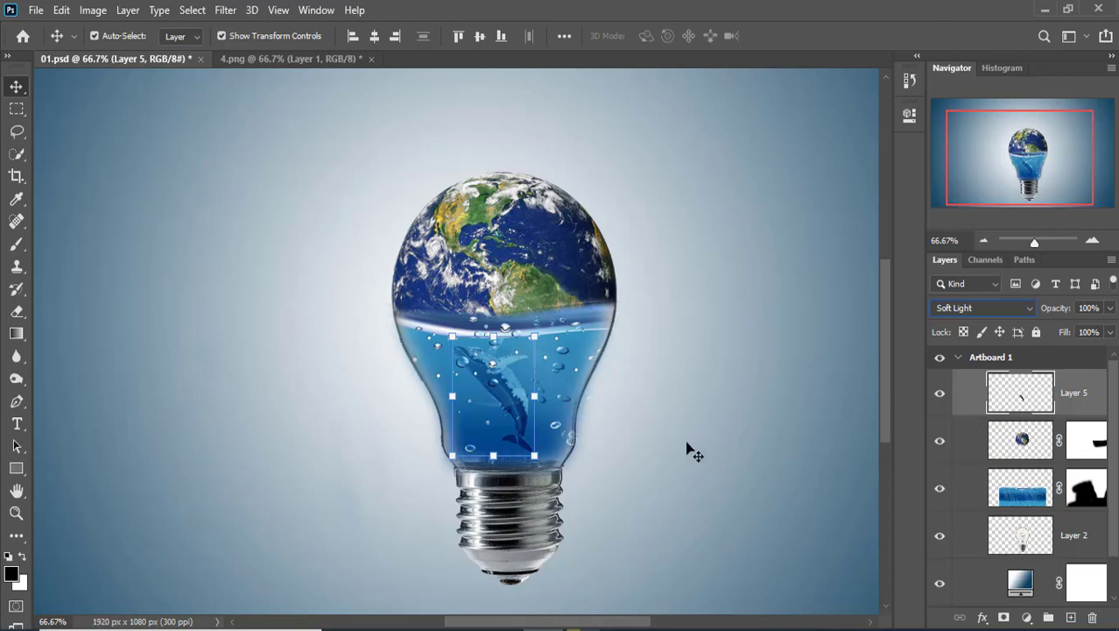
# Duplicate the whale layer as Layer 5 copy.
pyautogui.rightClick(1082, 397)
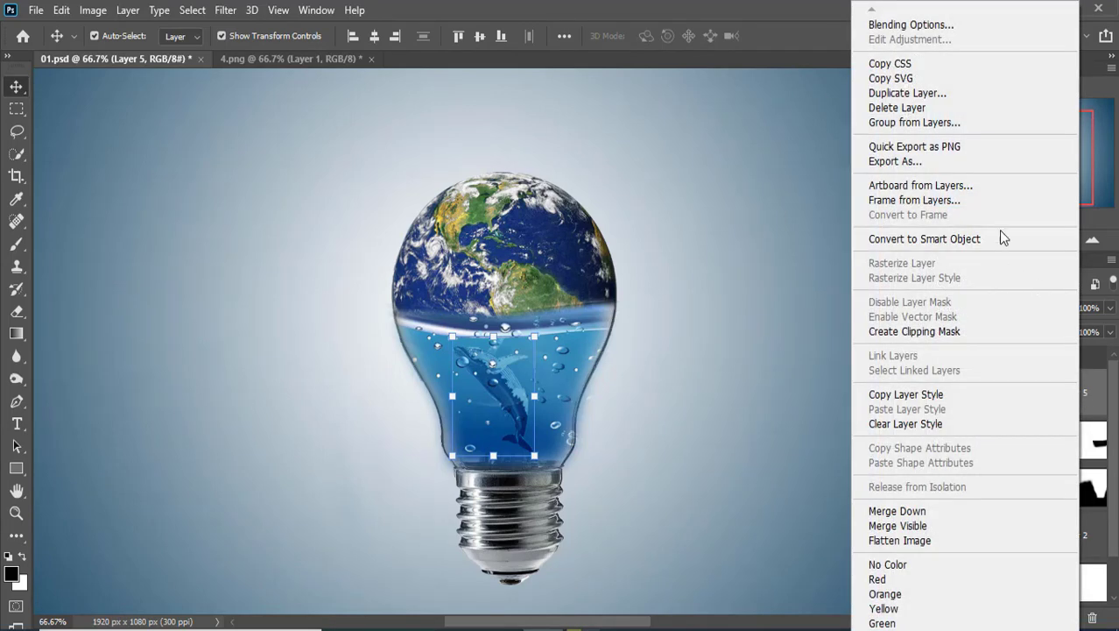
pyautogui.click(919, 95)
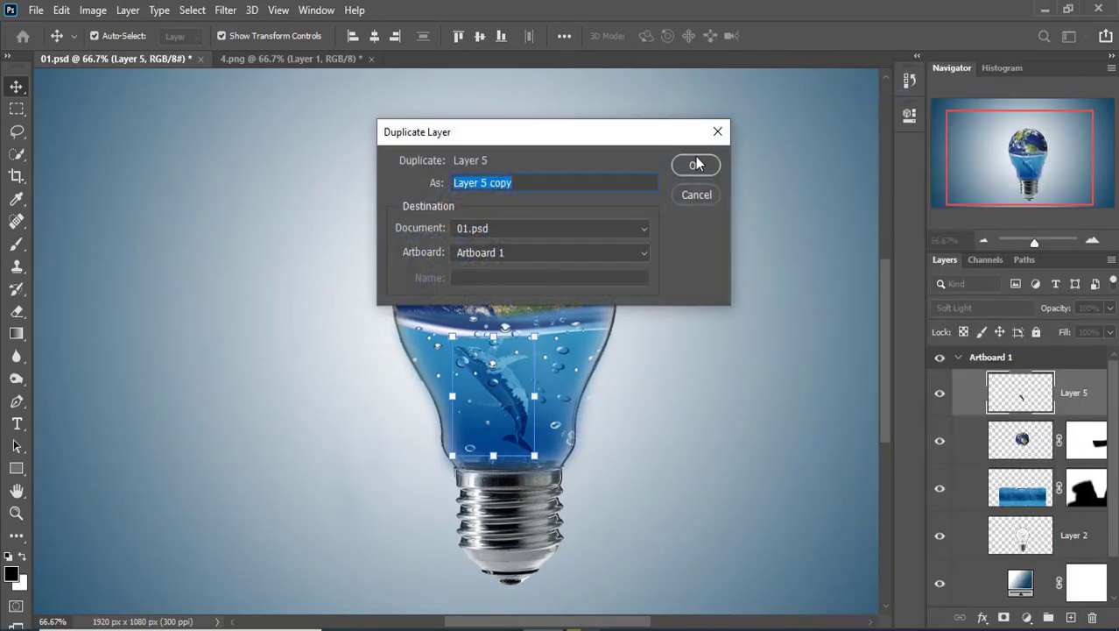
pyautogui.click(694, 164)
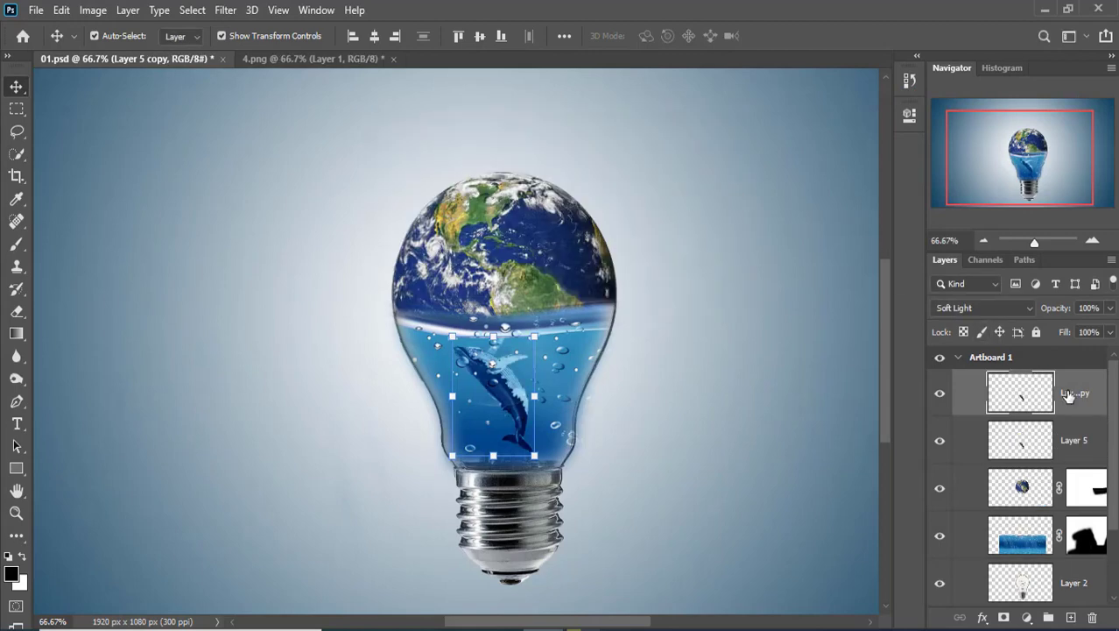
pyautogui.click(36, 10)
# Open the tree image 5.png and drag it into the bulb composition.
pyautogui.click(52, 42)
pyautogui.scroll(-5, 314, 274)
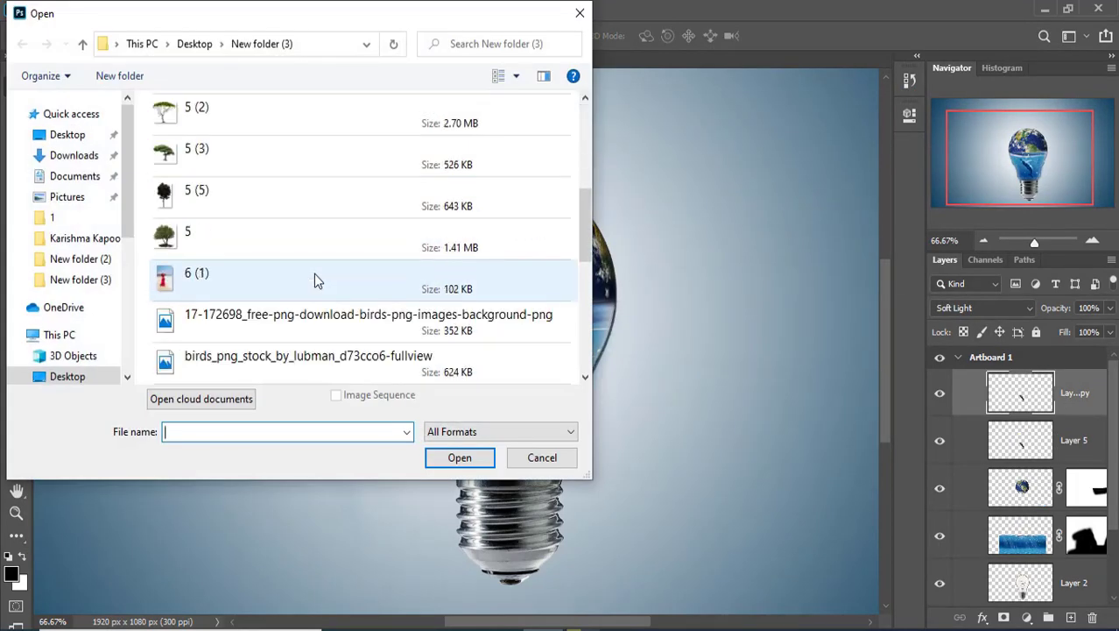
pyautogui.doubleClick(210, 233)
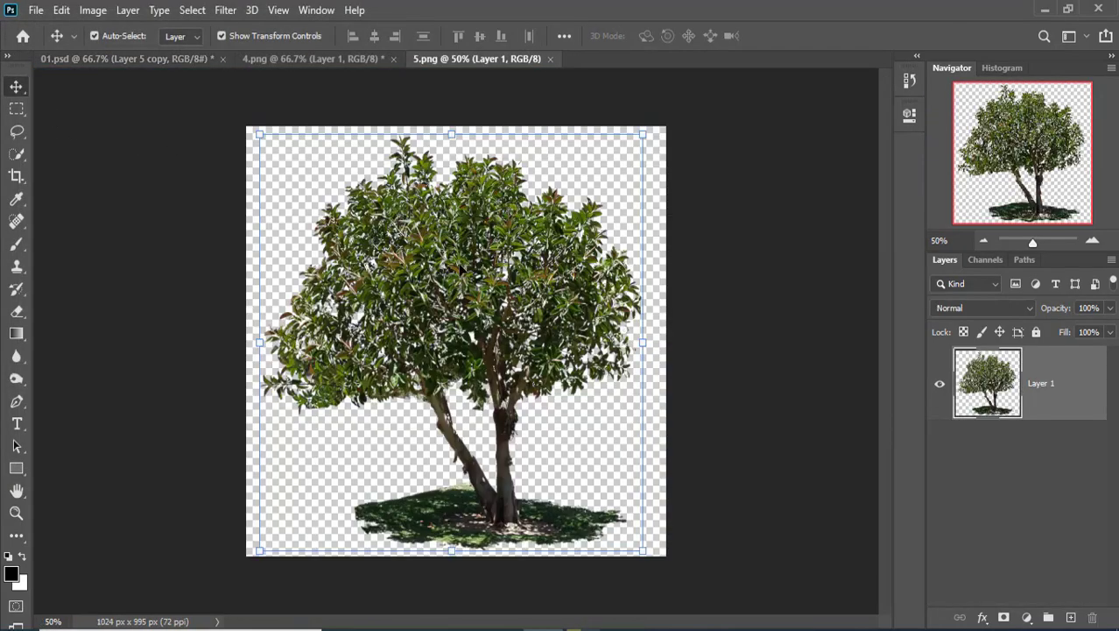
pyautogui.moveTo(459, 270); pyautogui.dragTo(270, 178)
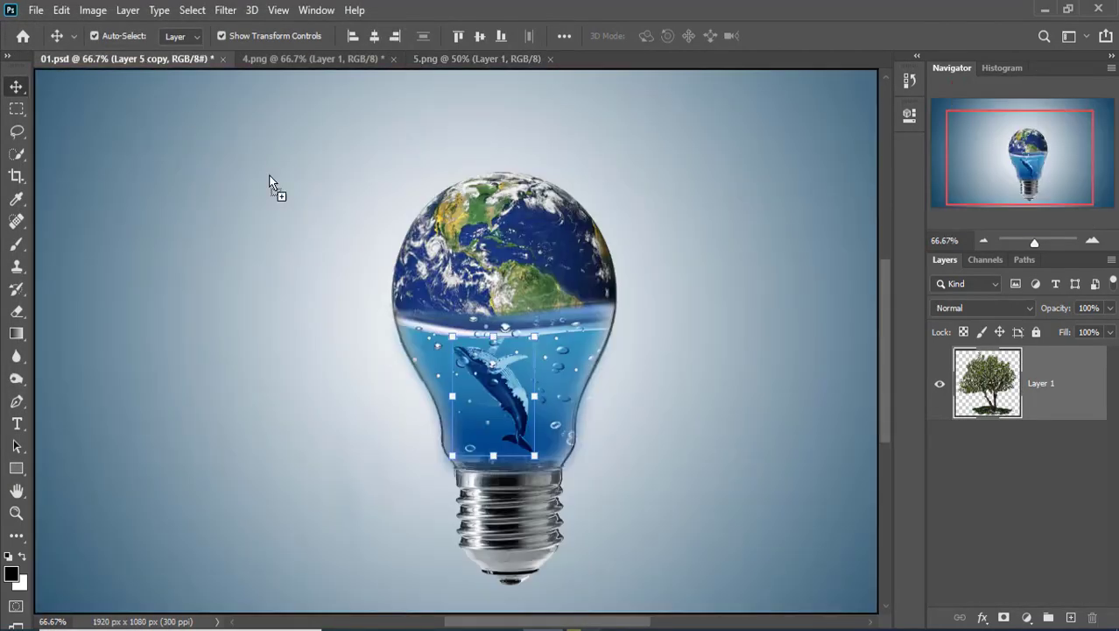
pyautogui.moveTo(162, 83); pyautogui.dragTo(212, 143)
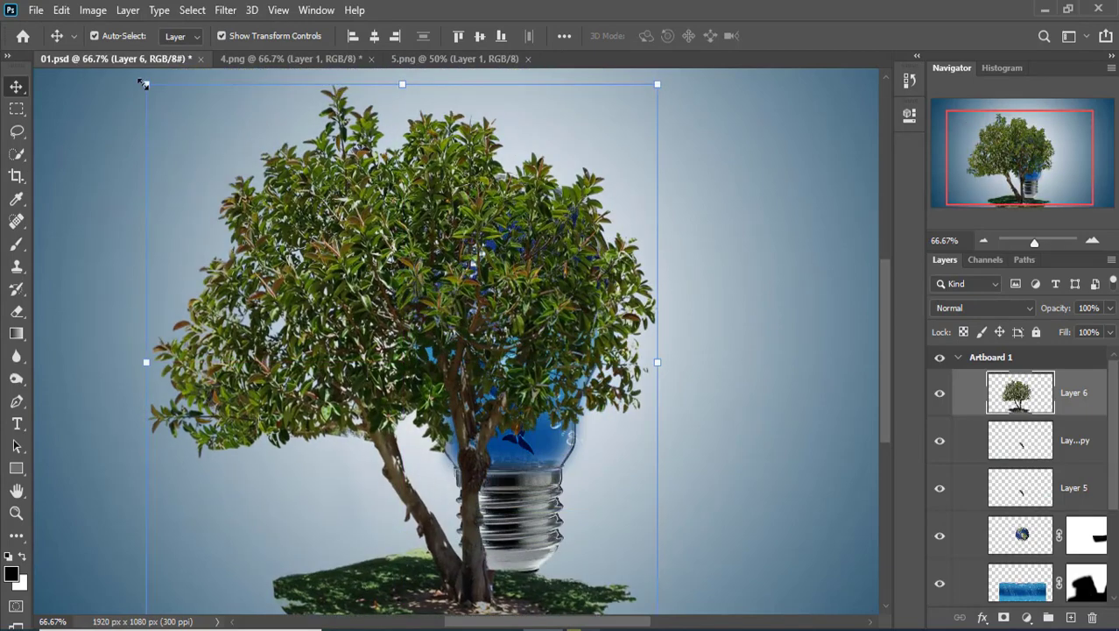
# Scale the tree to about 30% and centre it on top of the Earth.
pyautogui.moveTo(142, 84); pyautogui.dragTo(485, 449)
pyautogui.moveTo(496, 515); pyautogui.dragTo(496, 204)
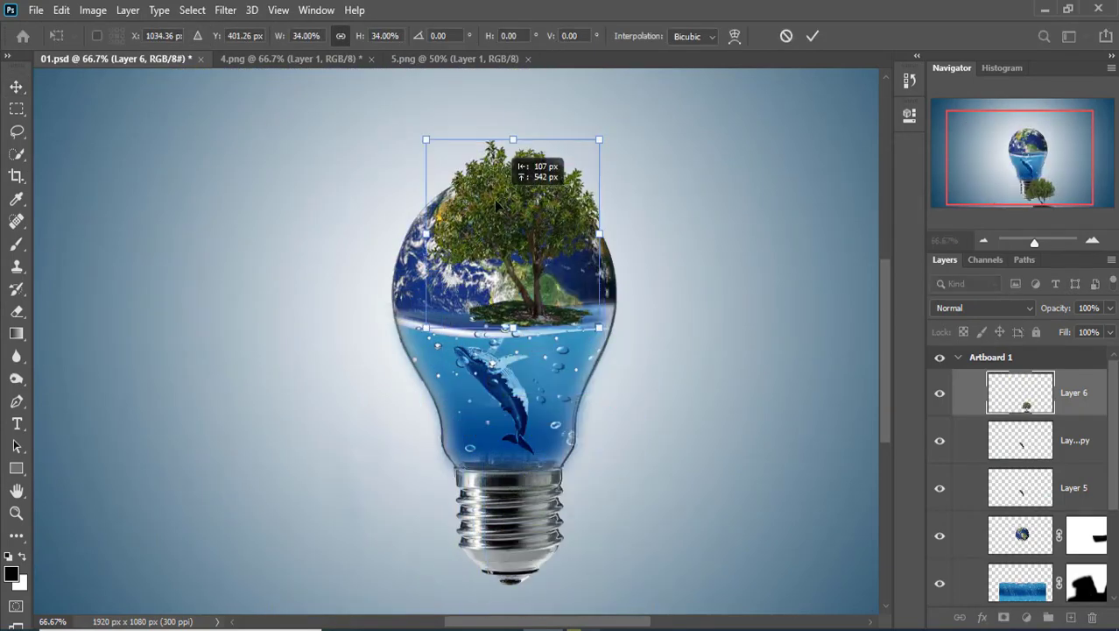
pyautogui.scroll(3, 497, 203)
pyautogui.moveTo(520, 300); pyautogui.dragTo(496, 185)
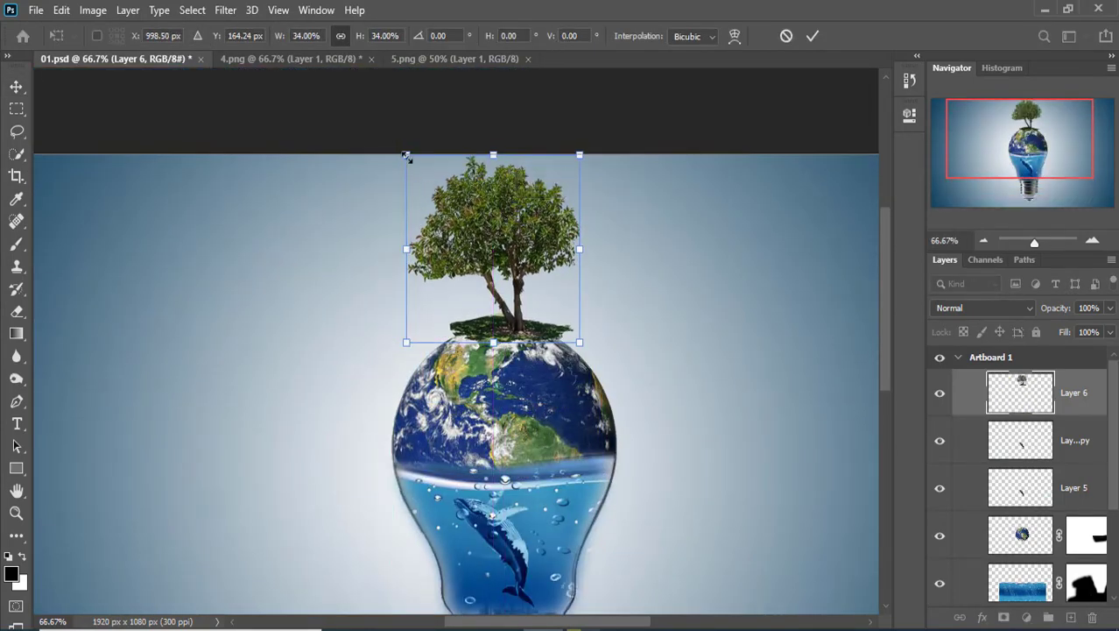
pyautogui.moveTo(407, 156); pyautogui.dragTo(424, 175)
pyautogui.moveTo(513, 250); pyautogui.dragTo(504, 252)
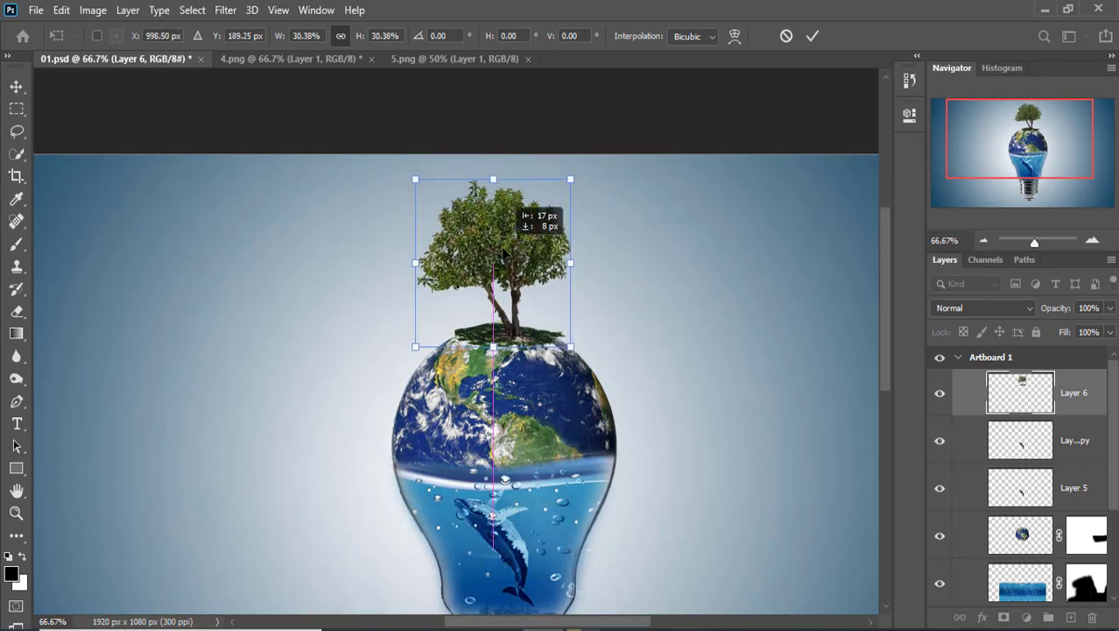
pyautogui.moveTo(493, 179); pyautogui.dragTo(493, 165)
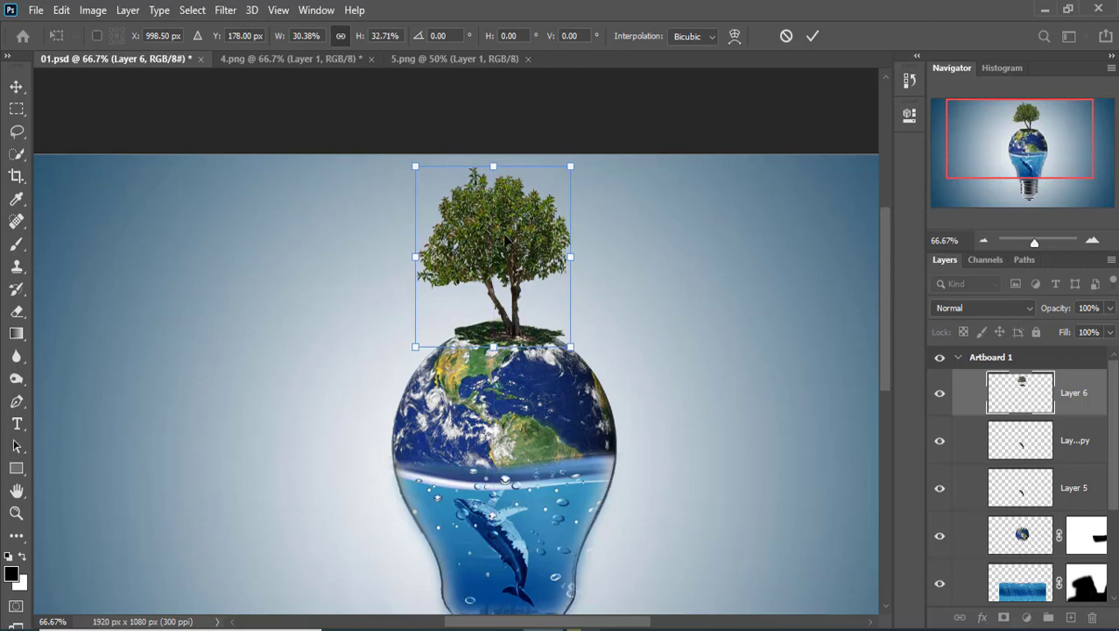
pyautogui.moveTo(504, 238); pyautogui.dragTo(509, 245)
pyautogui.click(813, 36)
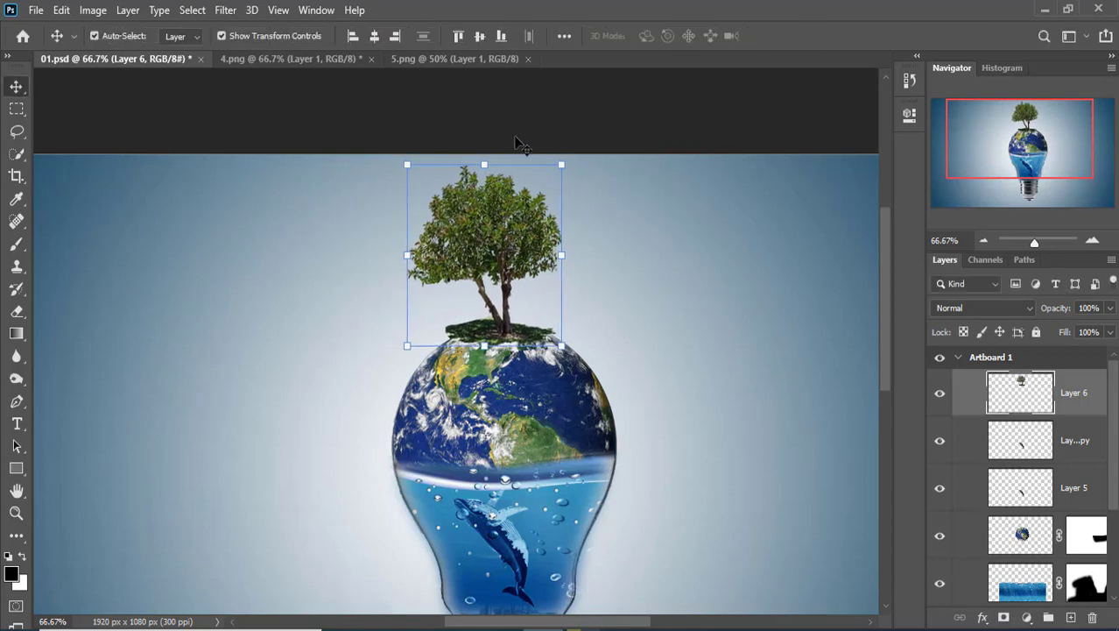
# Zoom out and check the layers down to Layer 2 with transform handles.
pyautogui.press('m')
pyautogui.hotkey('ctrl', '-')
pyautogui.hotkey('ctrl', '-')
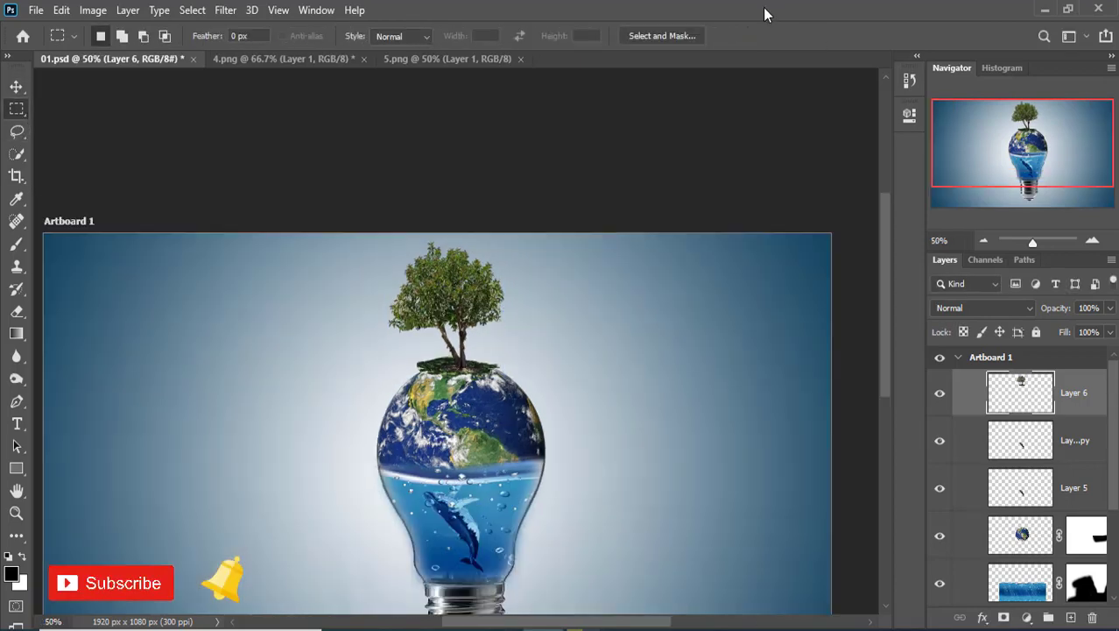
pyautogui.moveTo(600, 356); pyautogui.dragTo(598, 319)
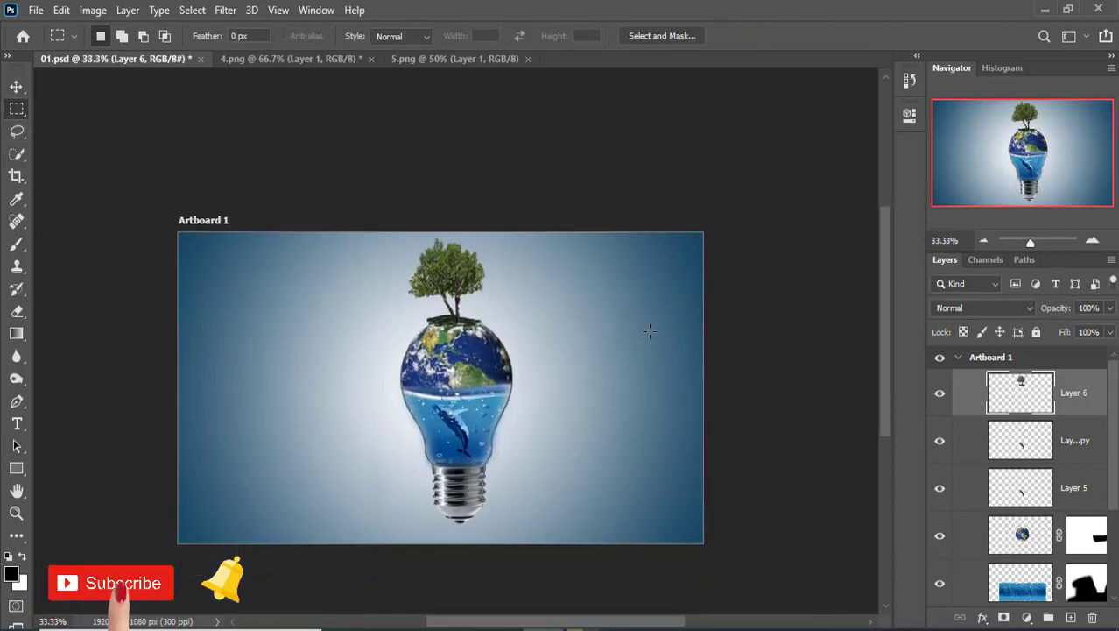
pyautogui.scroll(-1, 1076, 438)
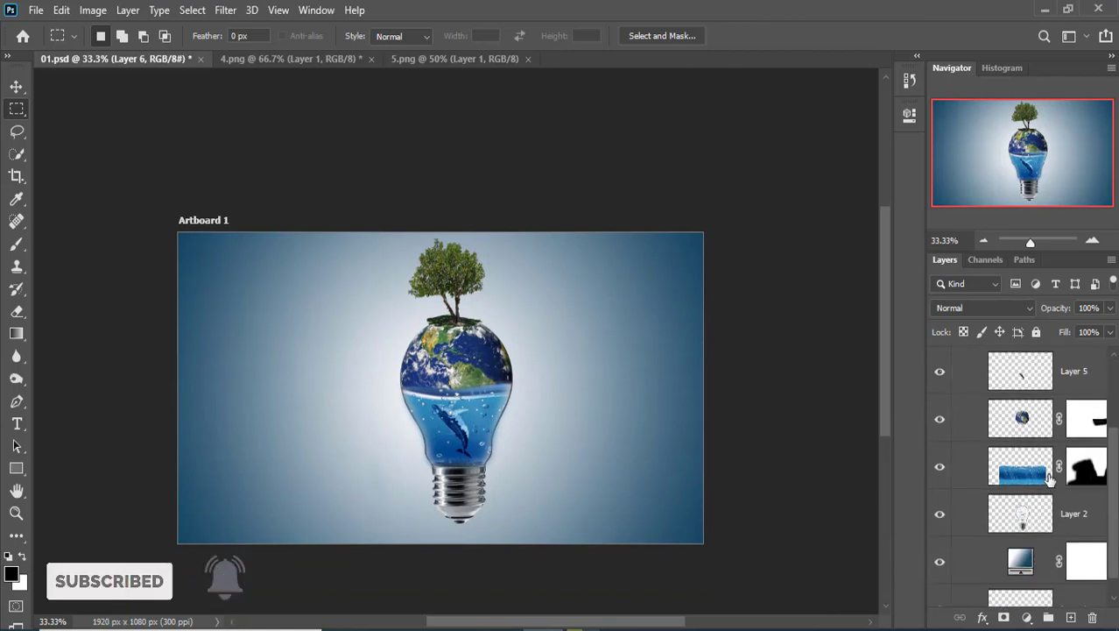
pyautogui.scroll(-2, 1071, 486)
pyautogui.keyDown('shift'); pyautogui.click(1072, 490); pyautogui.keyUp('shift')
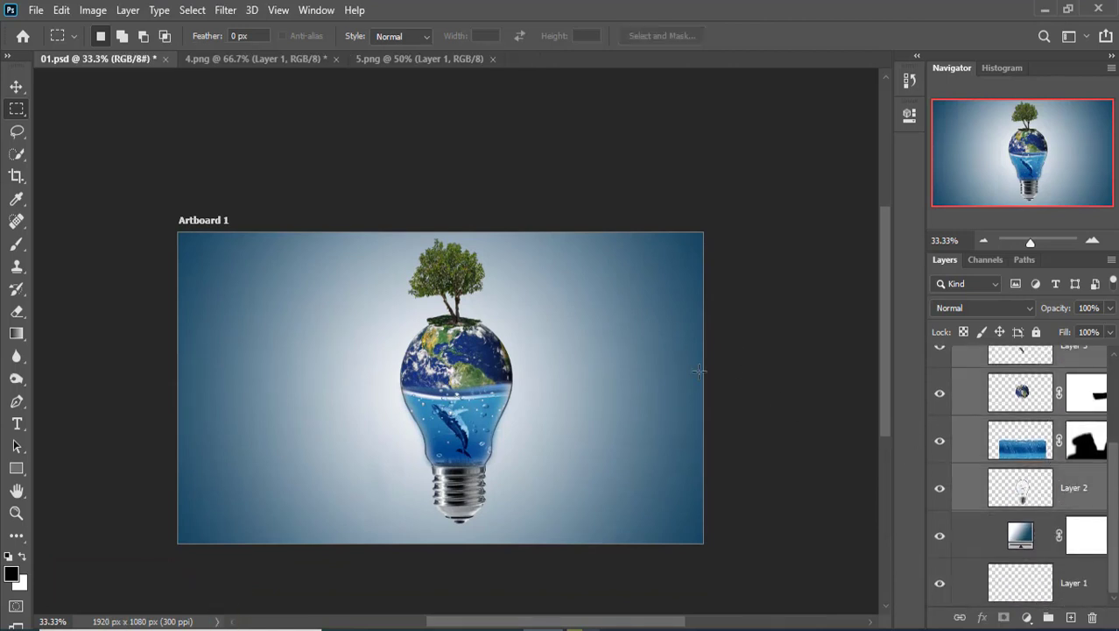
pyautogui.click(17, 86)
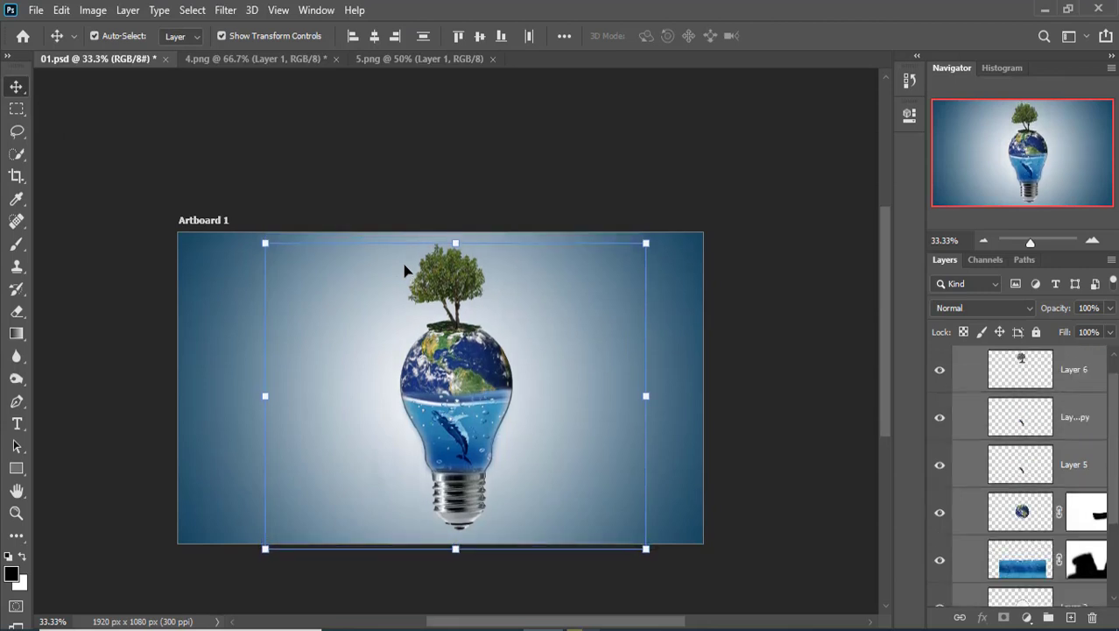
pyautogui.click(17, 108)
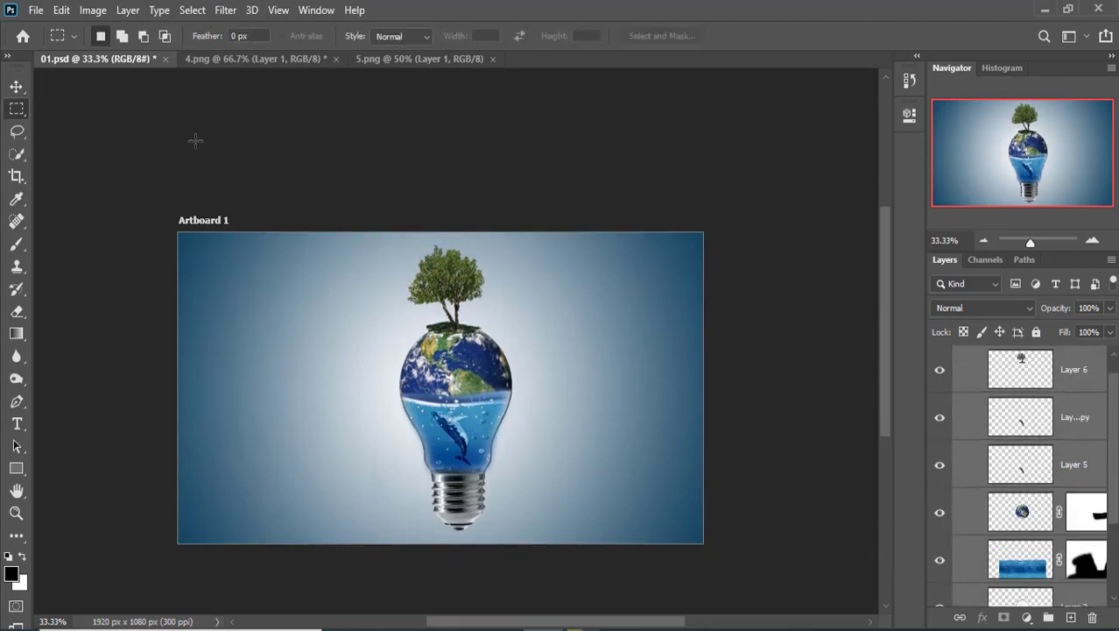
# Enlarge the tree to 105.72%, nudge it left, and add a white layer mask.
pyautogui.click(1070, 371)
pyautogui.hotkey('ctrl', '+')
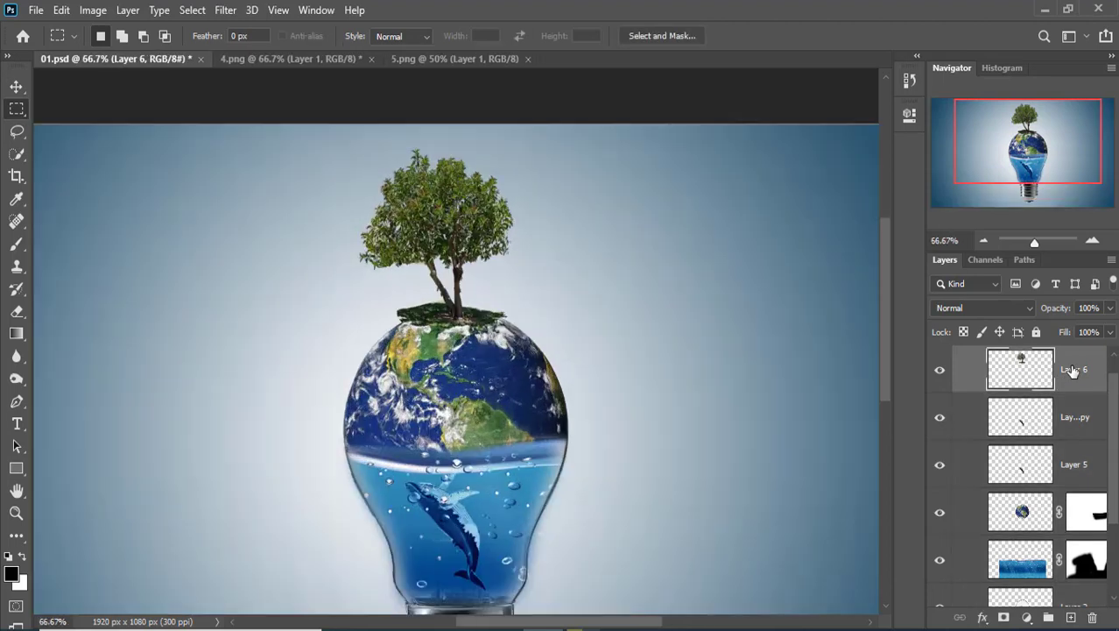
pyautogui.moveTo(715, 321); pyautogui.dragTo(603, 341)
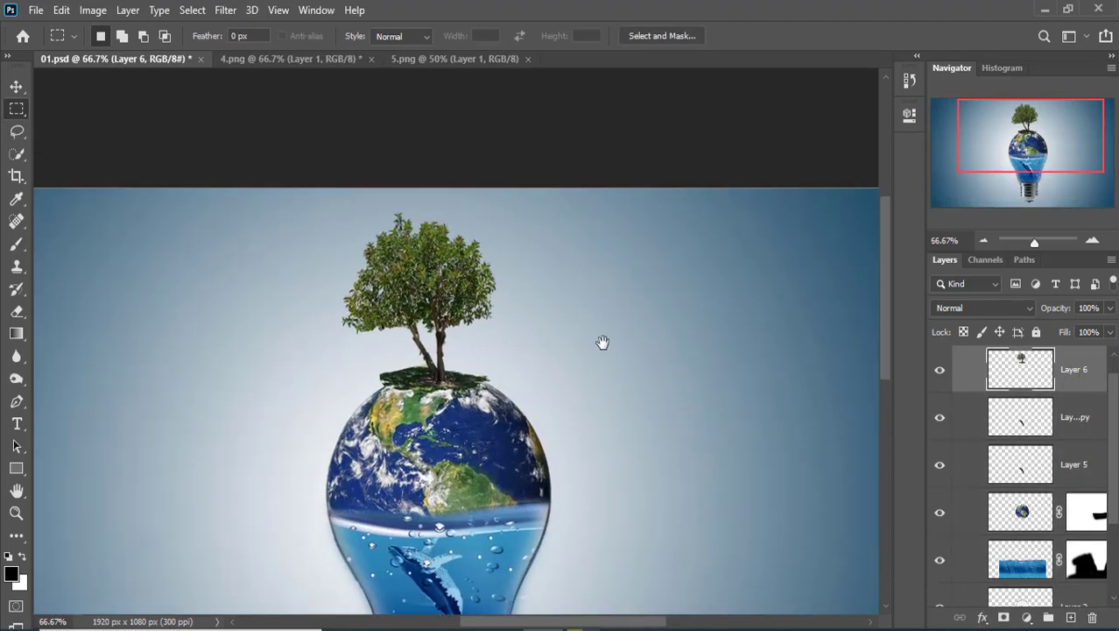
pyautogui.click(17, 86)
pyautogui.moveTo(496, 212); pyautogui.dragTo(505, 202)
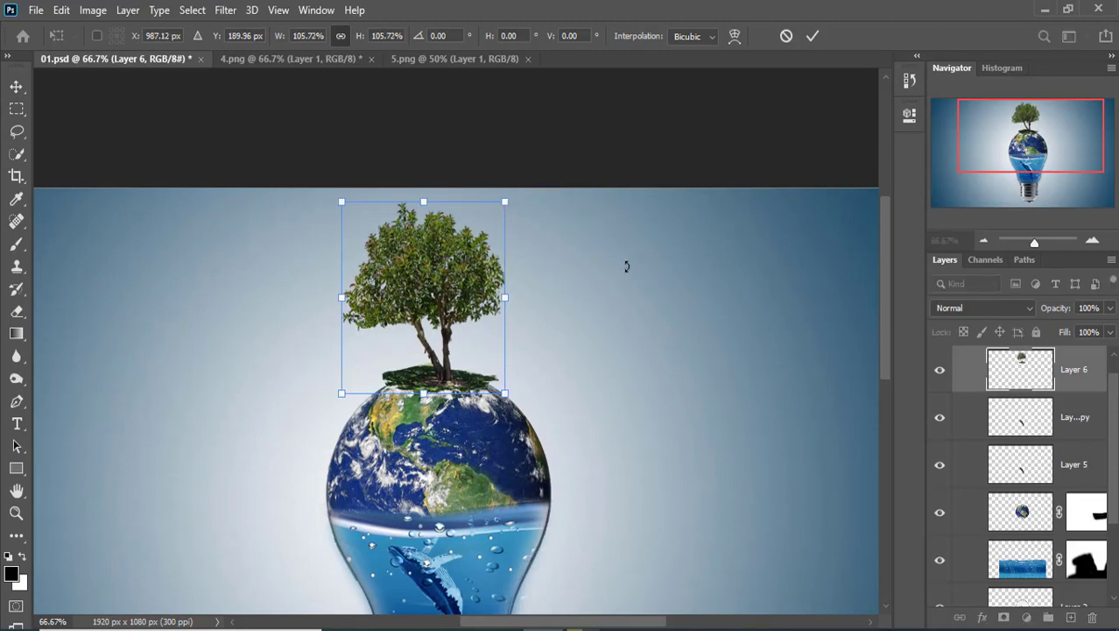
pyautogui.press('Left')
pyautogui.press('Left')
pyautogui.press('Left')
pyautogui.press('Left')
pyautogui.press('Left')
pyautogui.press('Left')
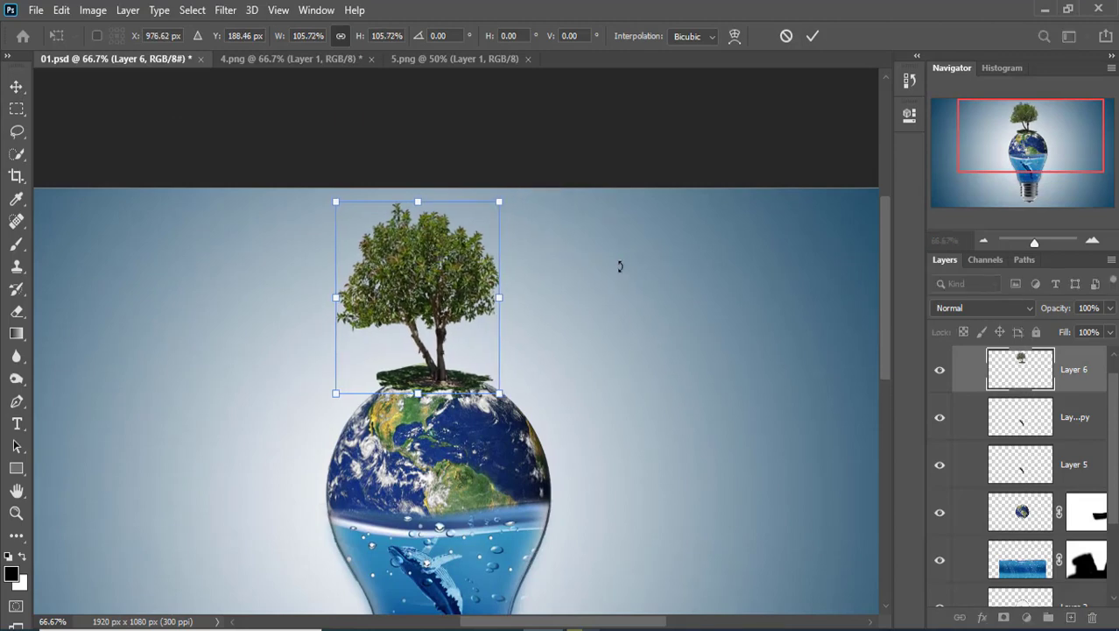
pyautogui.click(17, 108)
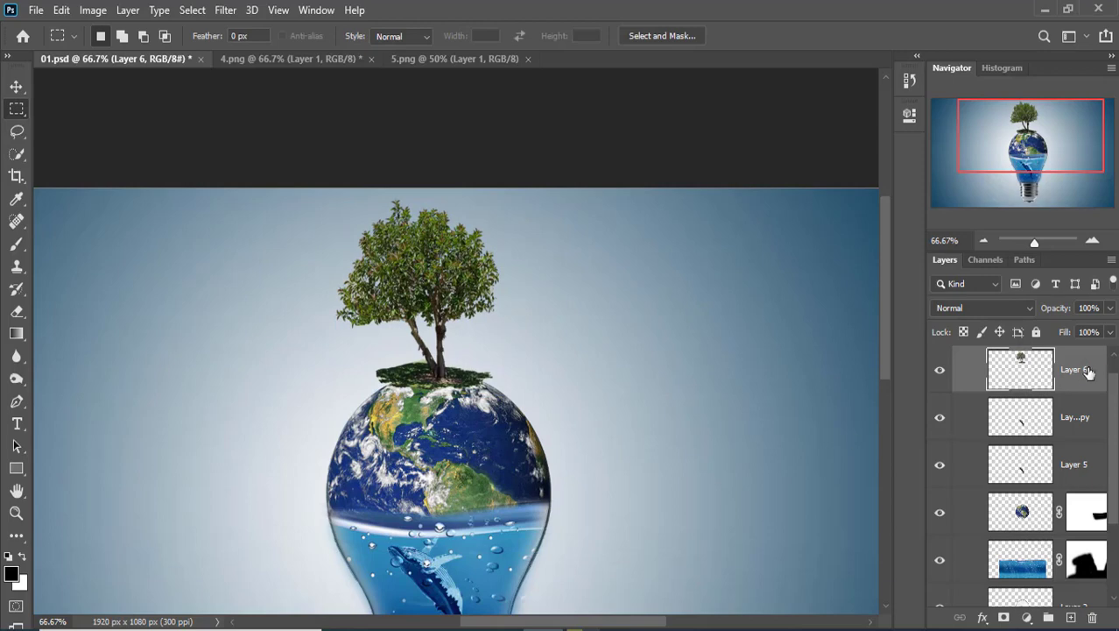
pyautogui.click(1004, 617)
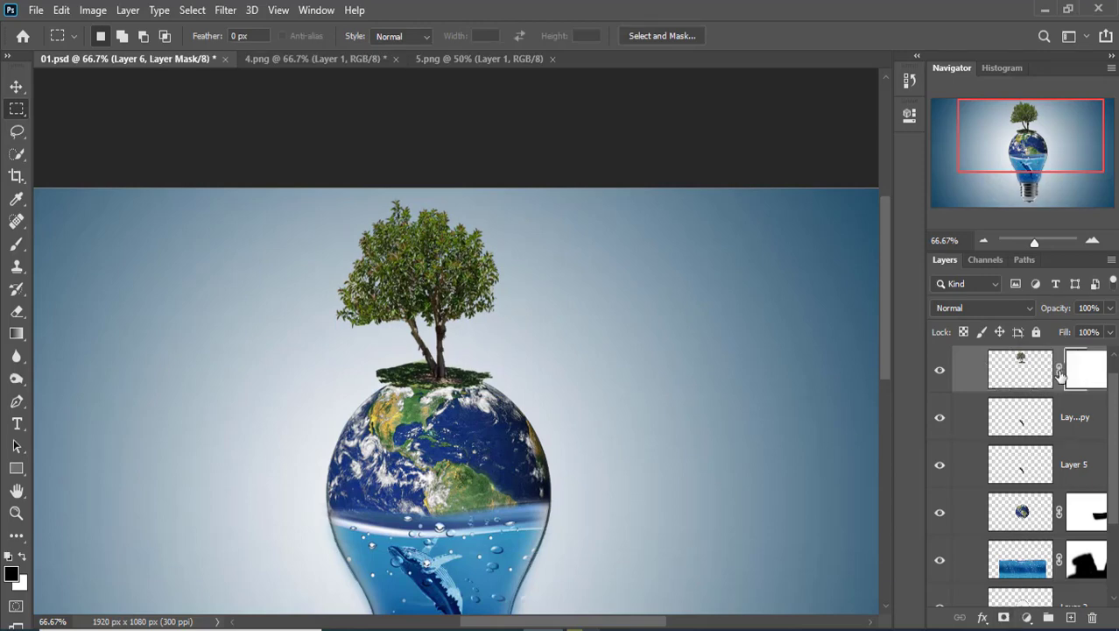
# Brush black on Layer 6's mask along both edges of the grass under the tree.
pyautogui.click(16, 246)
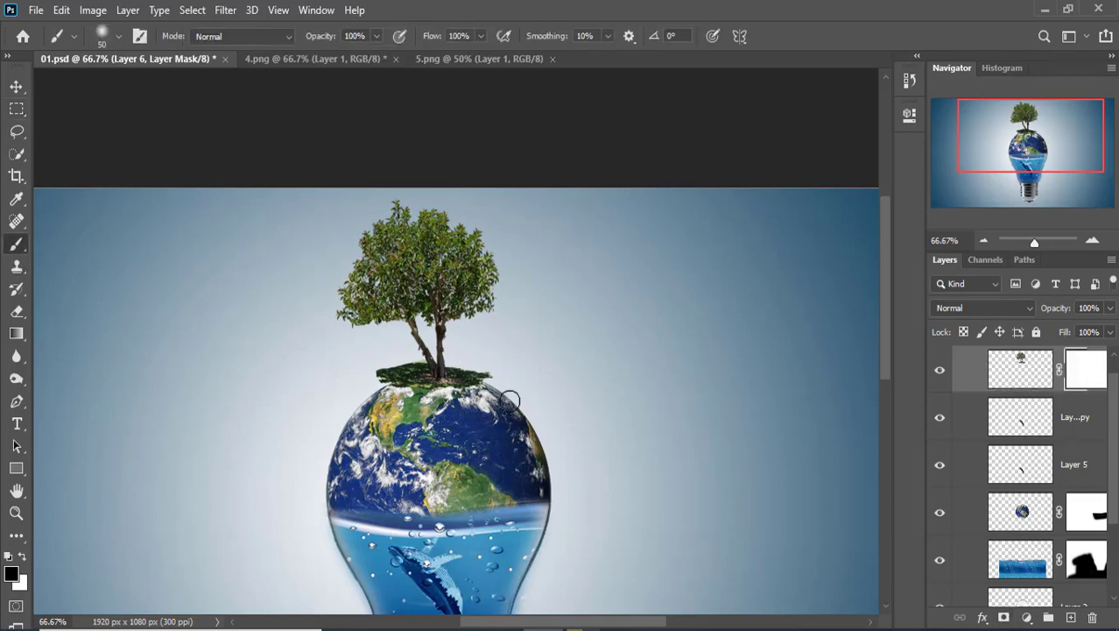
pyautogui.moveTo(498, 384); pyautogui.dragTo(492, 387)
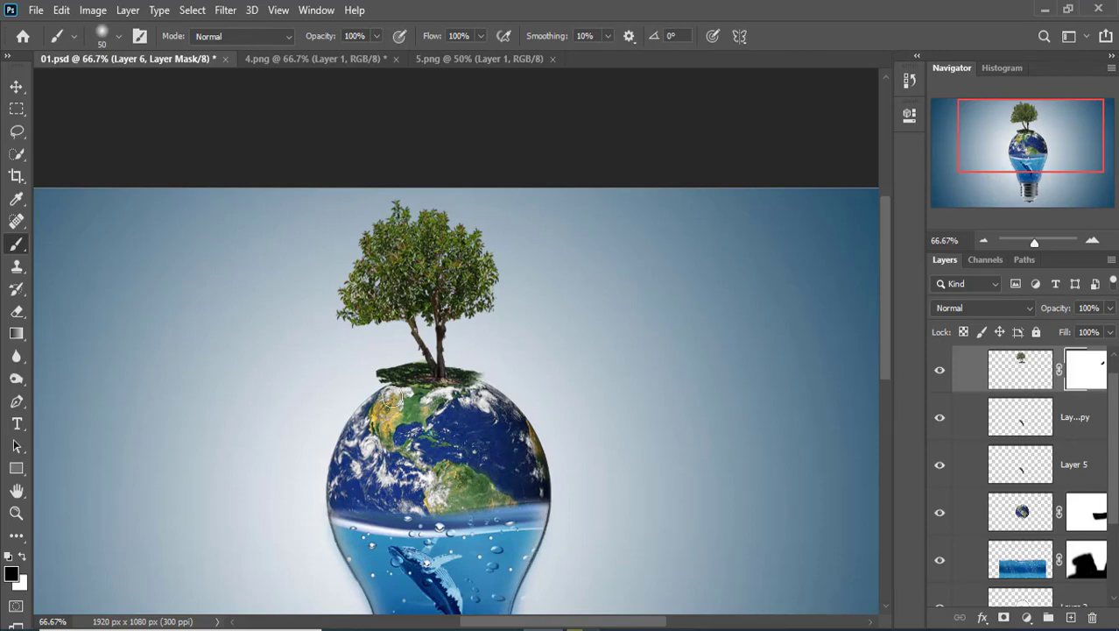
pyautogui.hotkey('ctrl', '+')
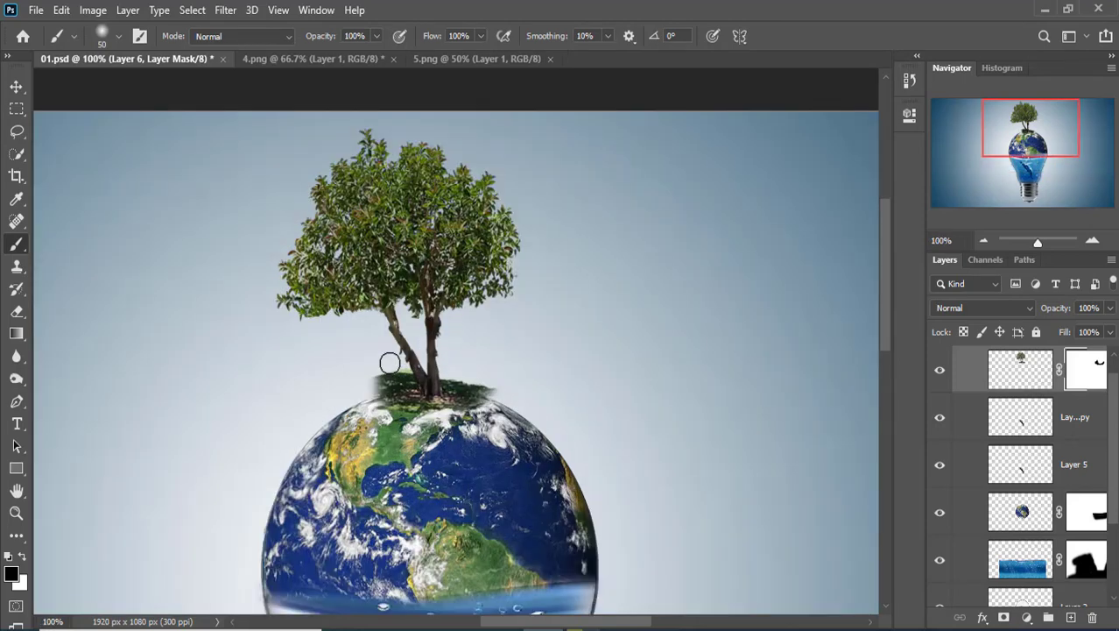
pyautogui.moveTo(487, 427); pyautogui.dragTo(517, 433)
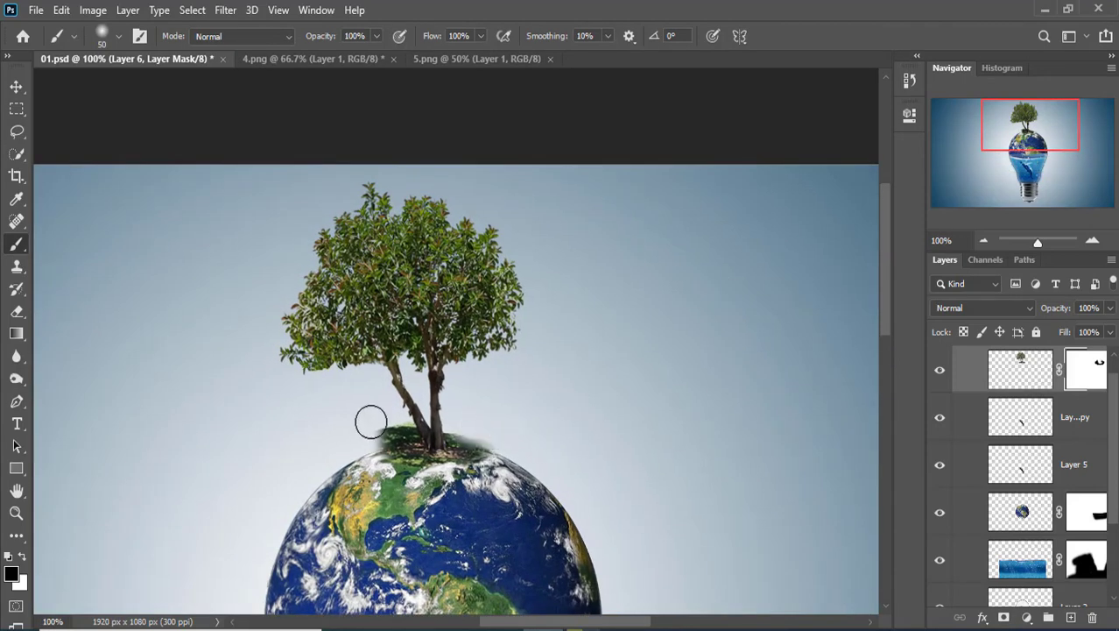
pyautogui.moveTo(369, 420); pyautogui.dragTo(380, 427)
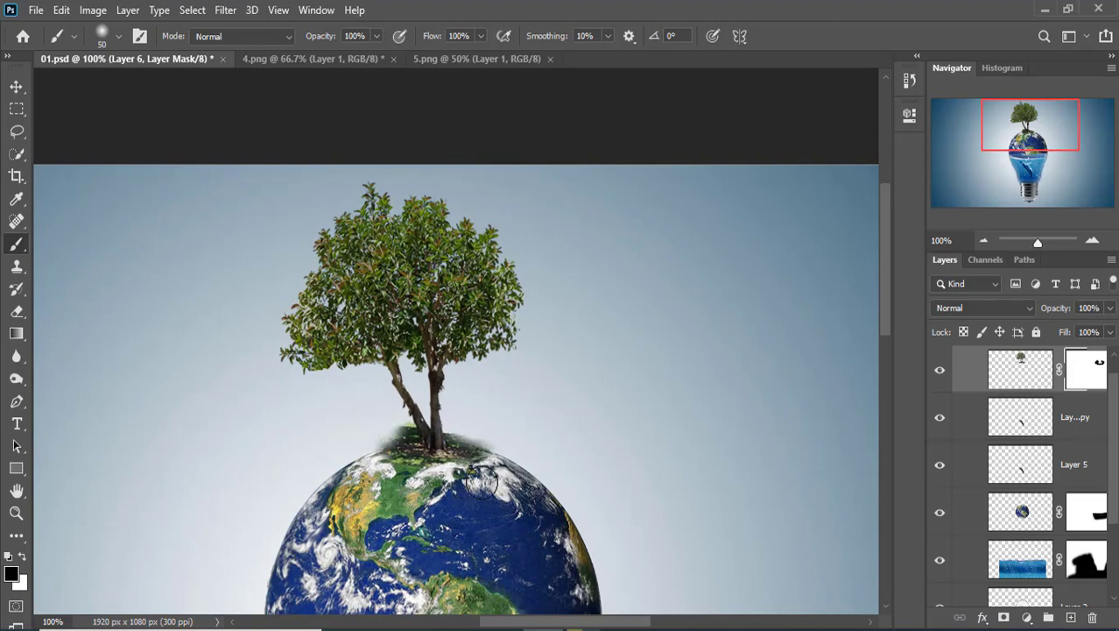
pyautogui.hotkey('ctrl', '-')
pyautogui.hotkey('ctrl', '-')
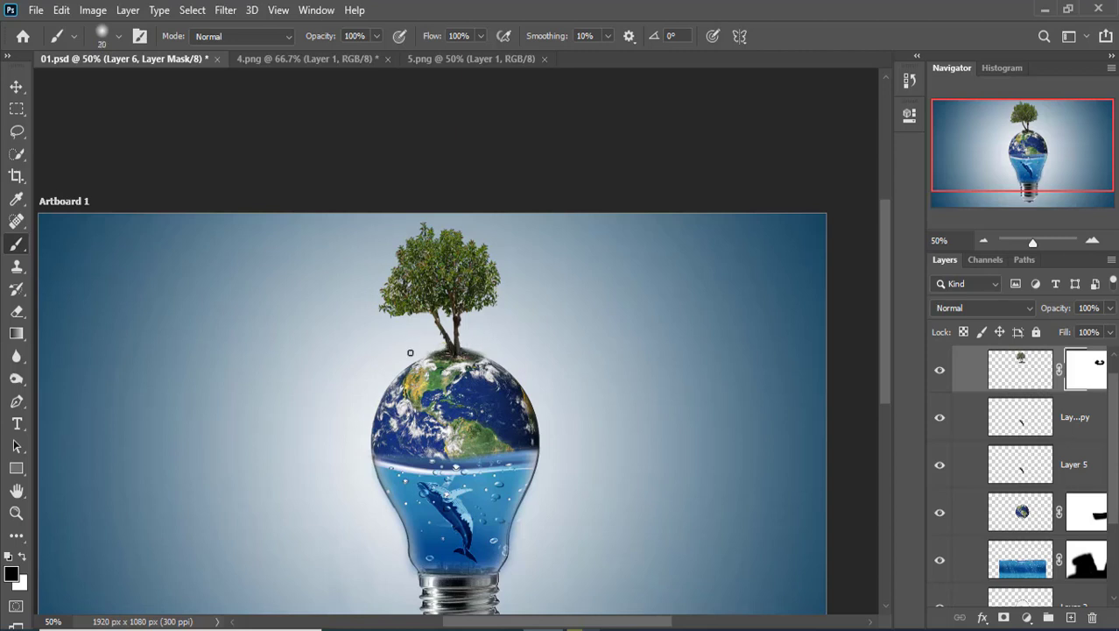
pyautogui.scroll(-3, 517, 417)
# Open the beach photo 6 (1).jpg.
pyautogui.press('s')
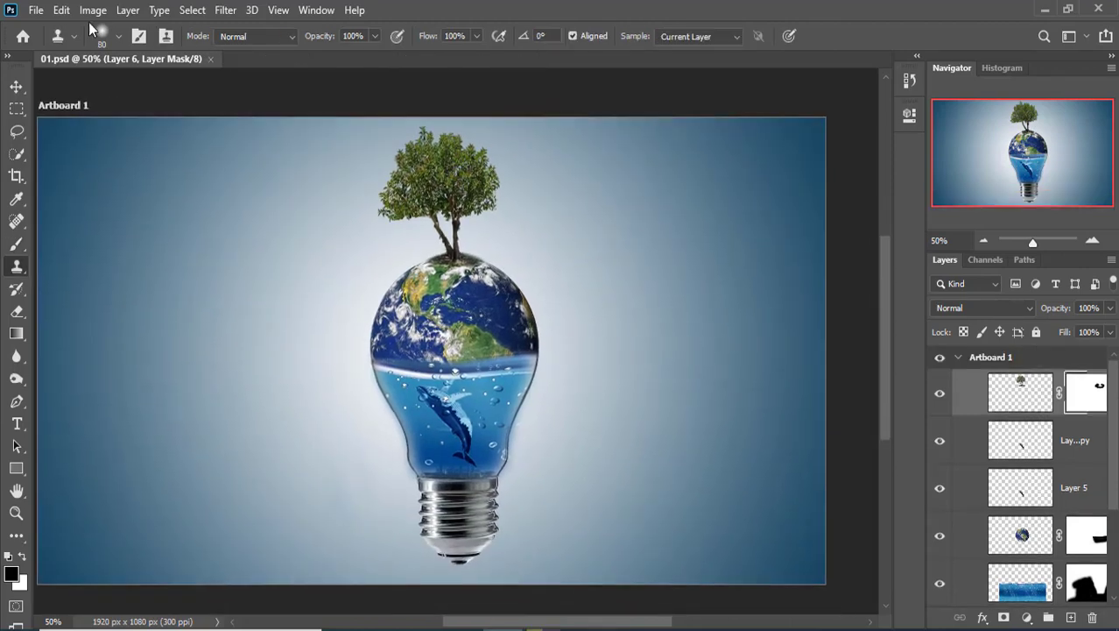
pyautogui.click(36, 10)
pyautogui.click(56, 51)
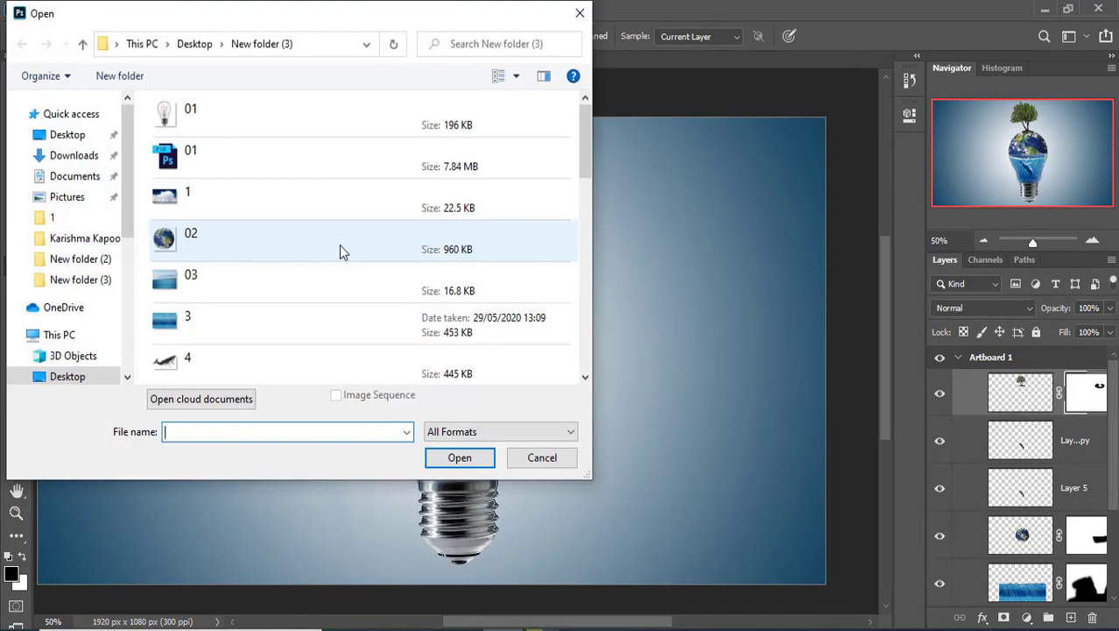
pyautogui.scroll(-5, 337, 254)
pyautogui.scroll(3, 263, 245)
pyautogui.click(191, 274)
pyautogui.doubleClick(191, 274)
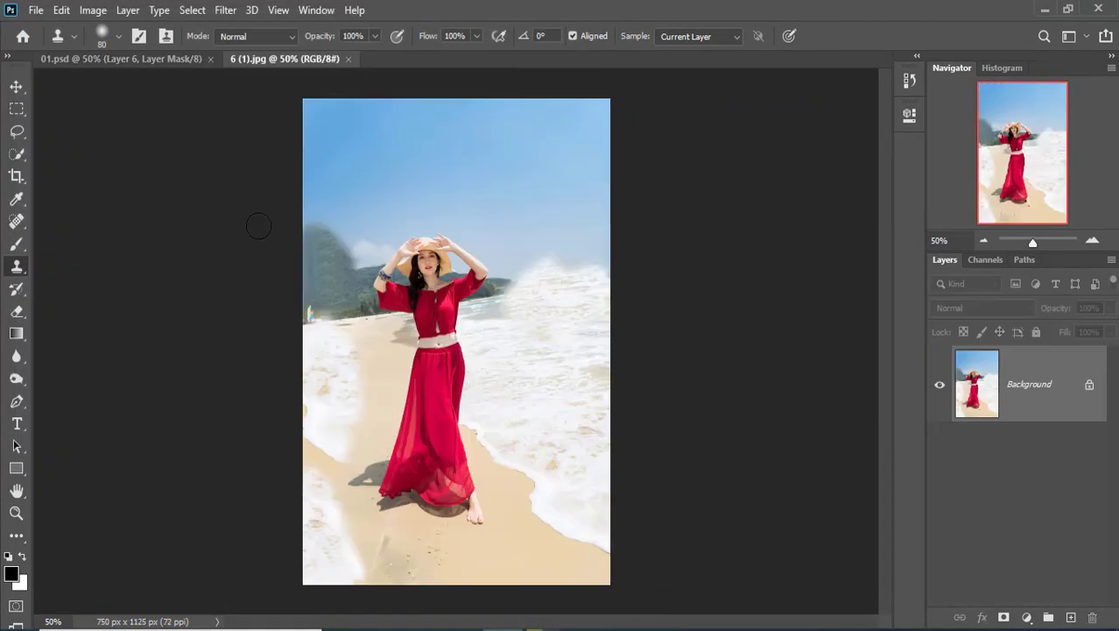
# Quick-select the woman's red dress, foot, shadow and blouse.
pyautogui.hotkey('ctrl', '+')
pyautogui.click(16, 153)
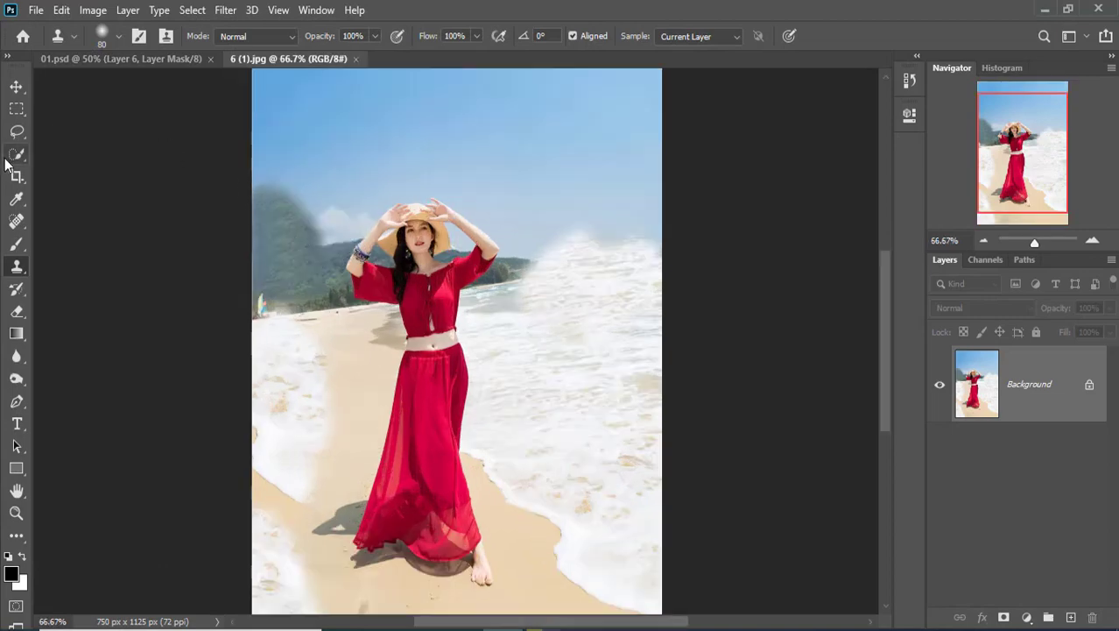
pyautogui.moveTo(432, 434); pyautogui.dragTo(441, 471)
pyautogui.hotkey('ctrl', '+')
pyautogui.hotkey('ctrl', '+')
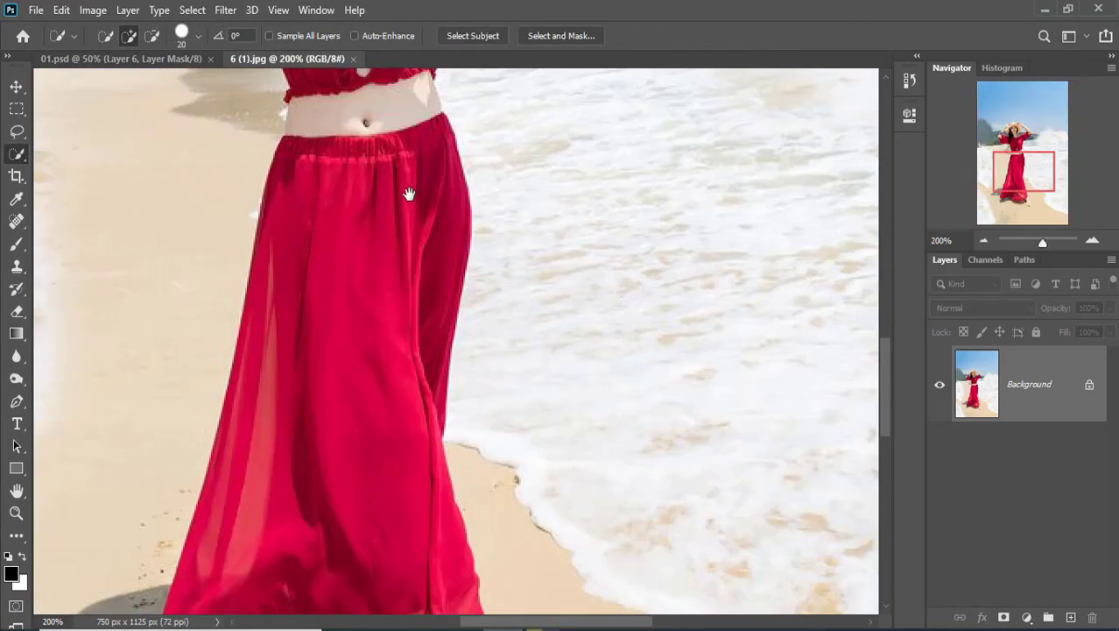
pyautogui.scroll(-3, 351, 210)
pyautogui.press('[')
pyautogui.press('[')
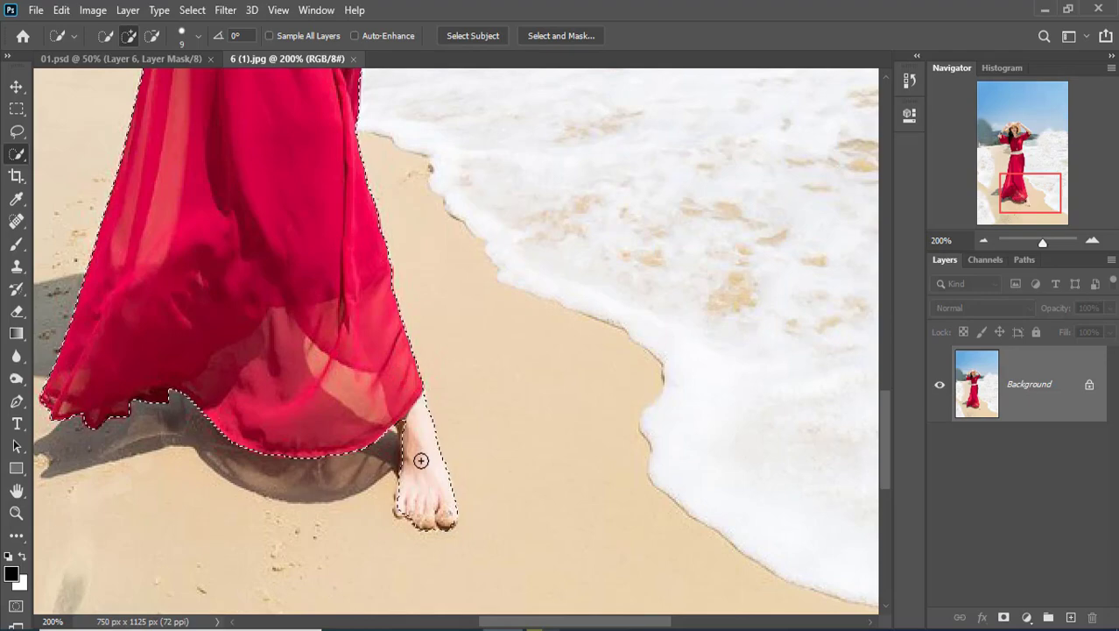
pyautogui.moveTo(400, 383); pyautogui.dragTo(417, 455)
pyautogui.hscroll(-2, 341, 359)
pyautogui.scroll(3, 350, 350)
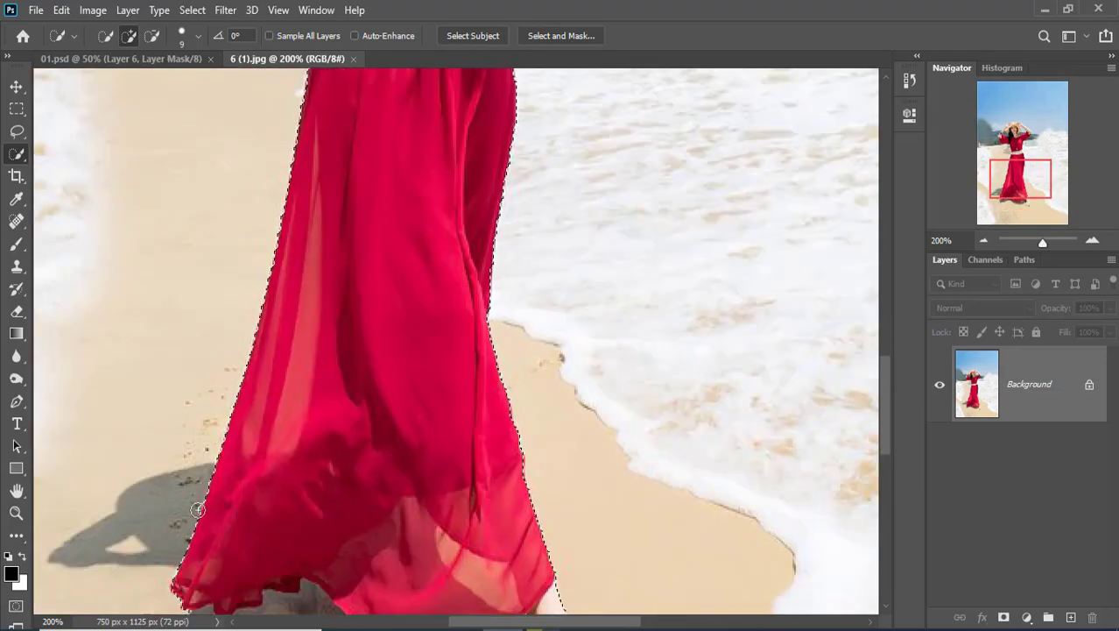
pyautogui.scroll(3, 385, 368)
pyautogui.moveTo(407, 391); pyautogui.dragTo(407, 157)
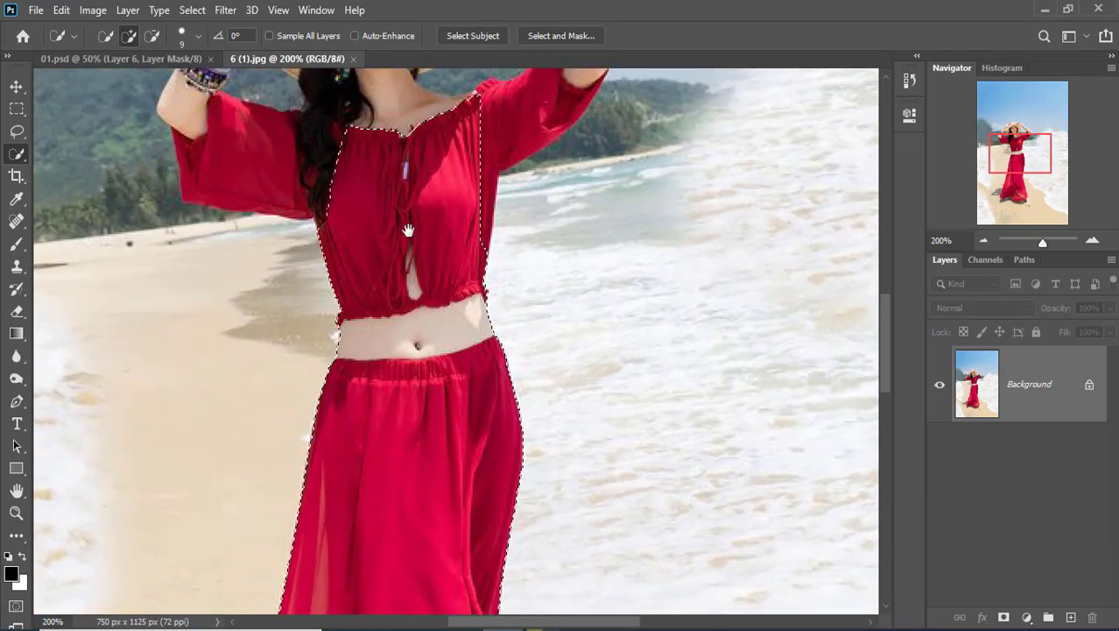
# Add her face, hat and raised hand to the selection and copy her to a new layer.
pyautogui.scroll(3, 408, 219)
pyautogui.moveTo(390, 262)
pyautogui.mouseDown()
pyautogui.moveTo(385, 104)
pyautogui.moveTo(287, 325)
pyautogui.moveTo(233, 191)
pyautogui.moveTo(289, 114)
pyautogui.mouseUp()
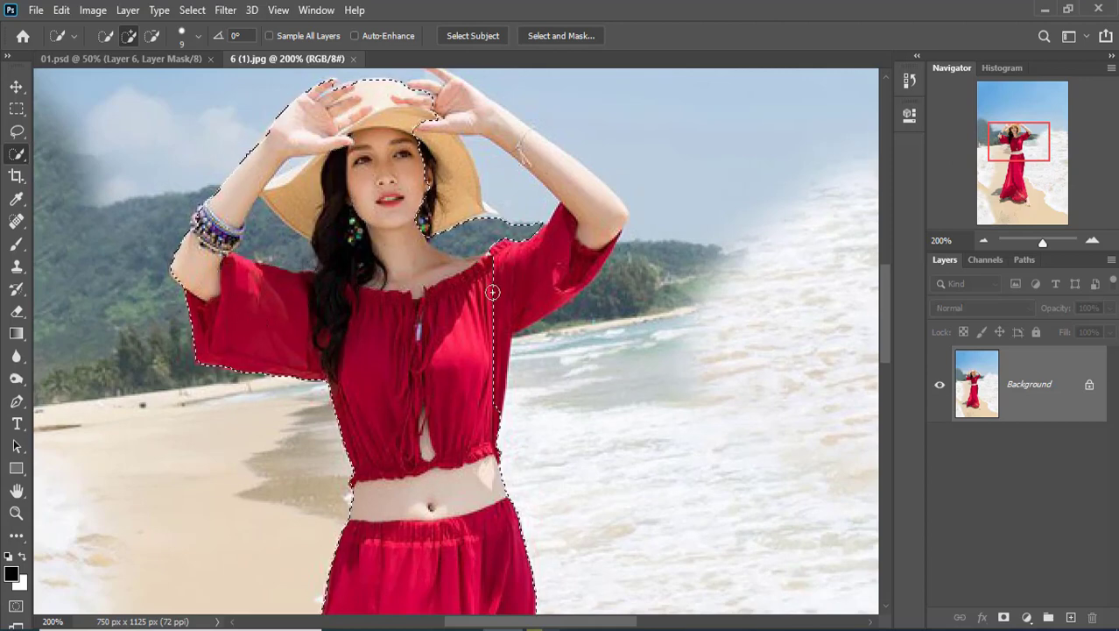
pyautogui.moveTo(492, 292)
pyautogui.mouseDown()
pyautogui.moveTo(500, 132)
pyautogui.moveTo(492, 175)
pyautogui.moveTo(503, 180)
pyautogui.mouseUp()
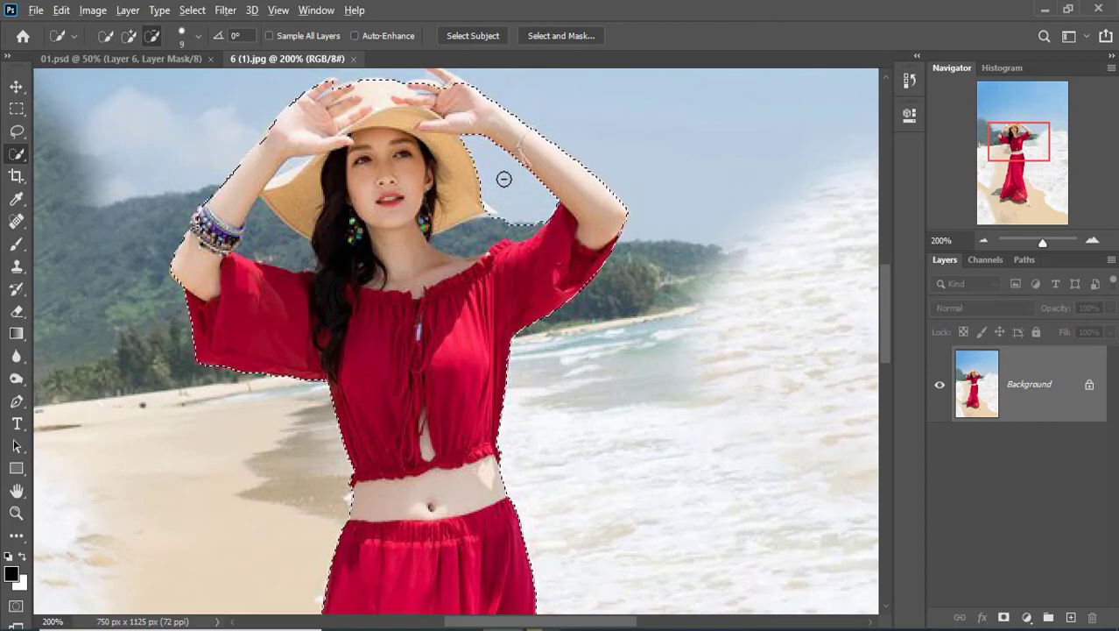
pyautogui.moveTo(360, 146); pyautogui.dragTo(371, 250)
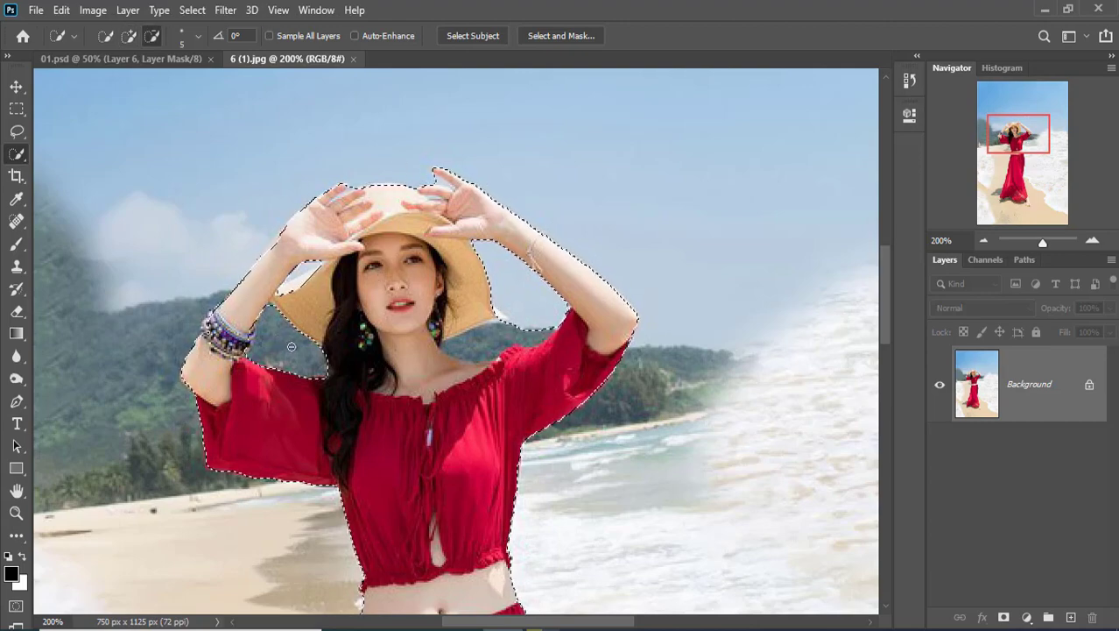
pyautogui.scroll(-5, 388, 465)
pyautogui.scroll(-5, 405, 313)
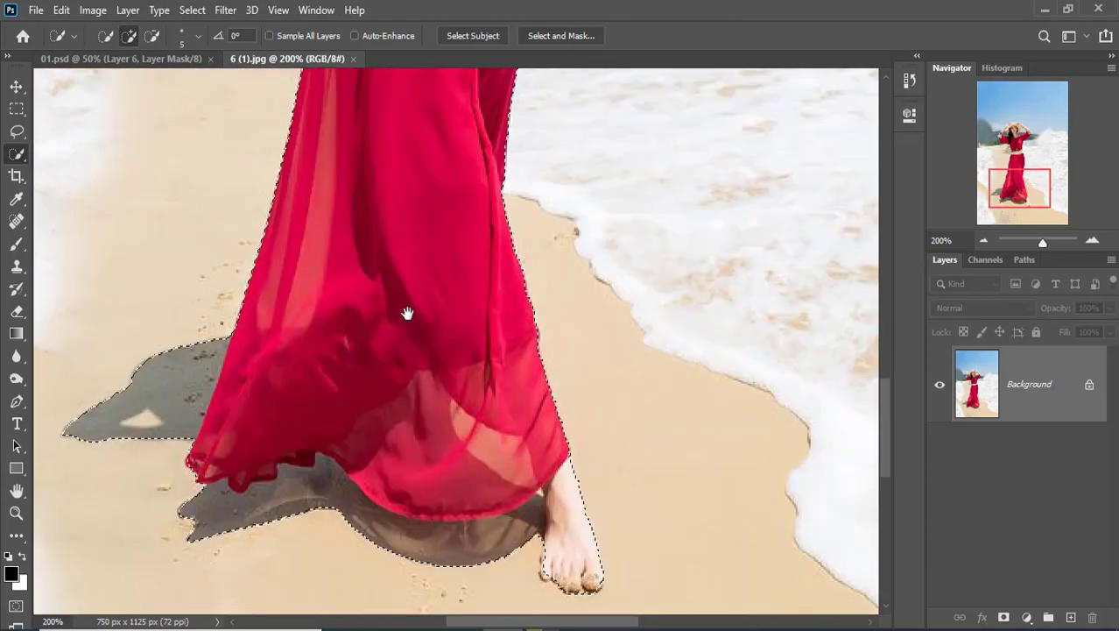
pyautogui.hotkey('ctrl', '-')
pyautogui.hotkey('ctrl', '-')
pyautogui.hotkey('ctrl', '-')
pyautogui.hotkey('ctrl', 'j')
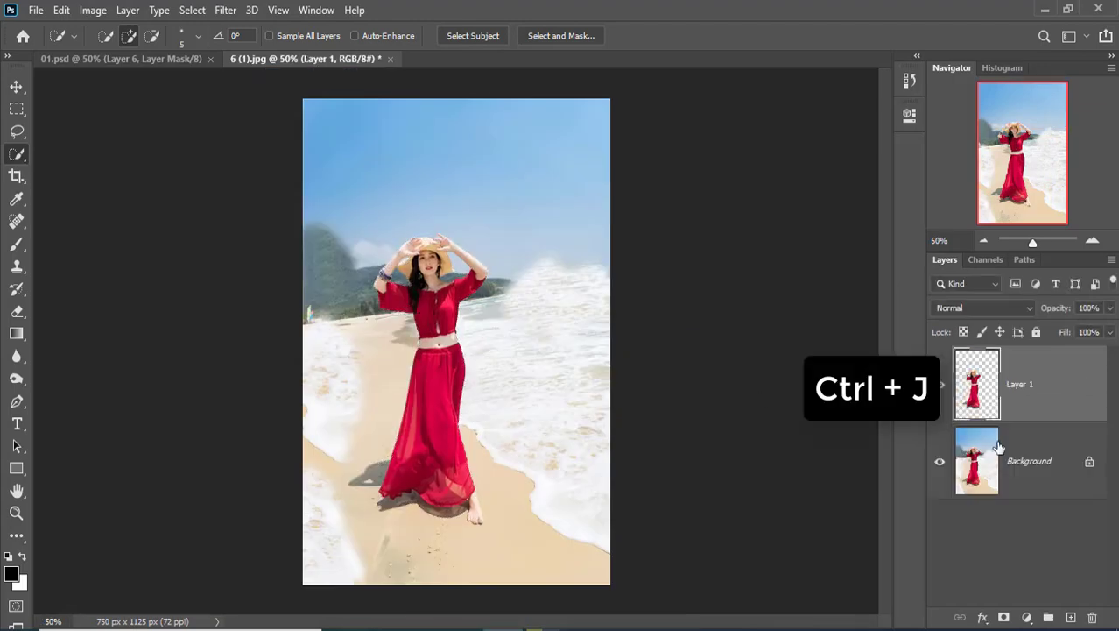
# Drag the woman into 01.psd and shrink her to about 17% beside the tree trunk.
pyautogui.click(17, 86)
pyautogui.moveTo(416, 516)
pyautogui.mouseDown()
pyautogui.moveTo(373, 284)
pyautogui.moveTo(305, 175)
pyautogui.moveTo(381, 301)
pyautogui.mouseUp()
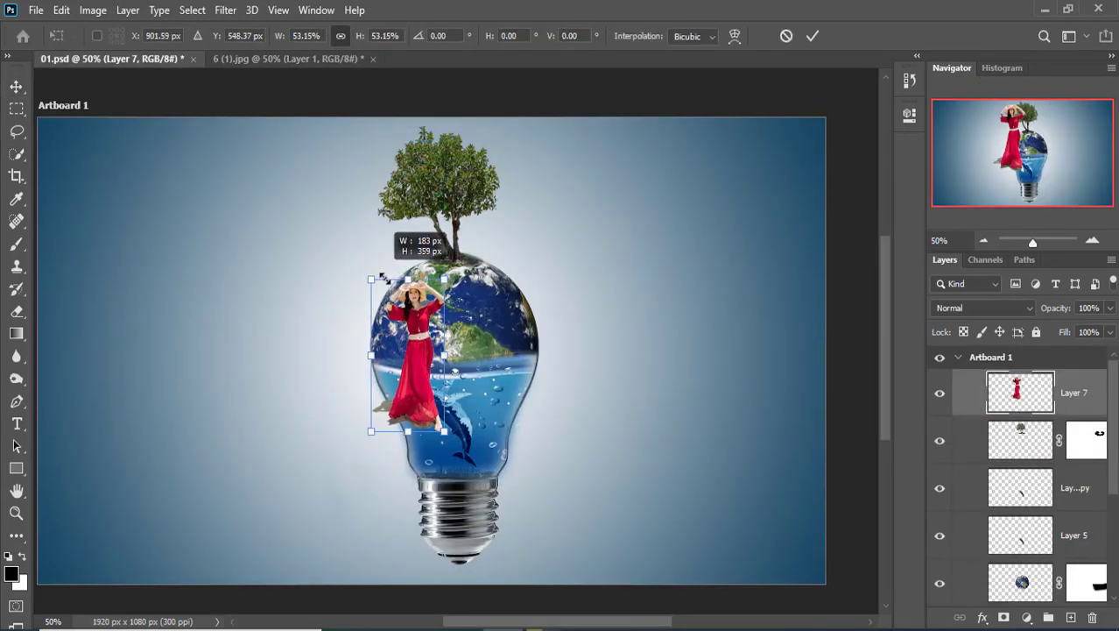
pyautogui.moveTo(415, 356); pyautogui.dragTo(423, 245)
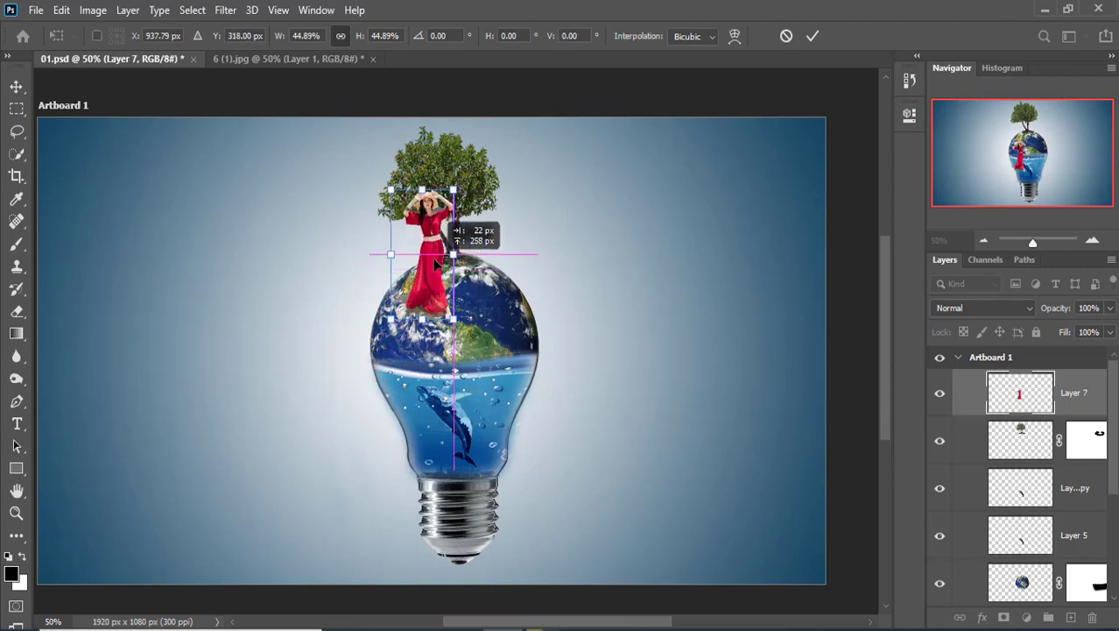
pyautogui.moveTo(390, 190); pyautogui.dragTo(418, 248)
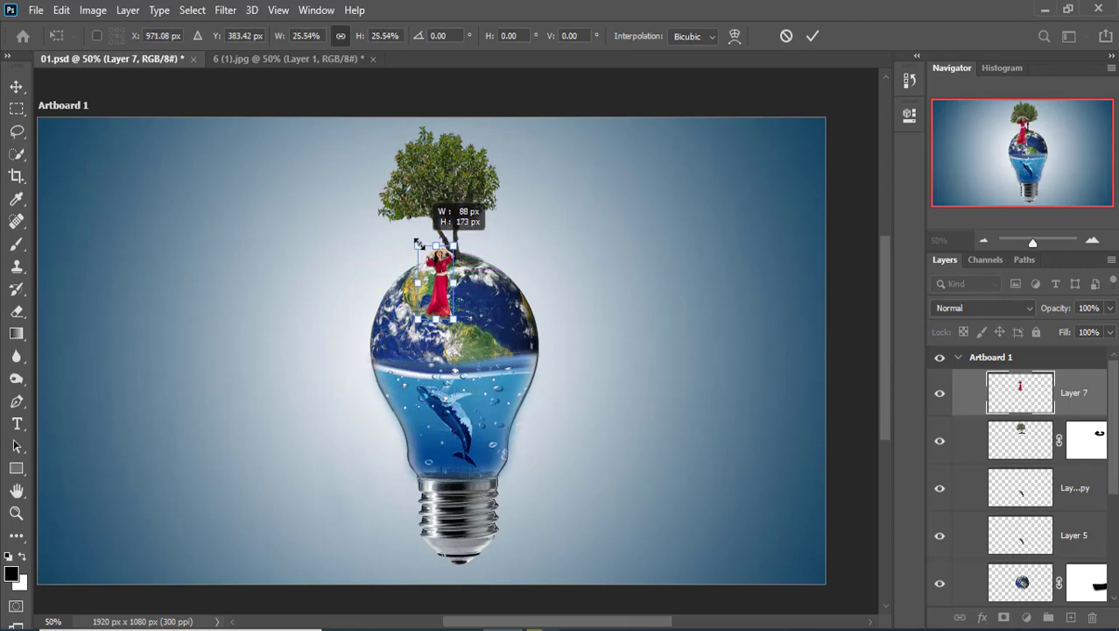
pyautogui.moveTo(445, 292)
pyautogui.mouseDown()
pyautogui.moveTo(436, 257)
pyautogui.moveTo(400, 226)
pyautogui.moveTo(480, 247)
pyautogui.mouseUp()
pyautogui.moveTo(462, 212); pyautogui.dragTo(475, 241)
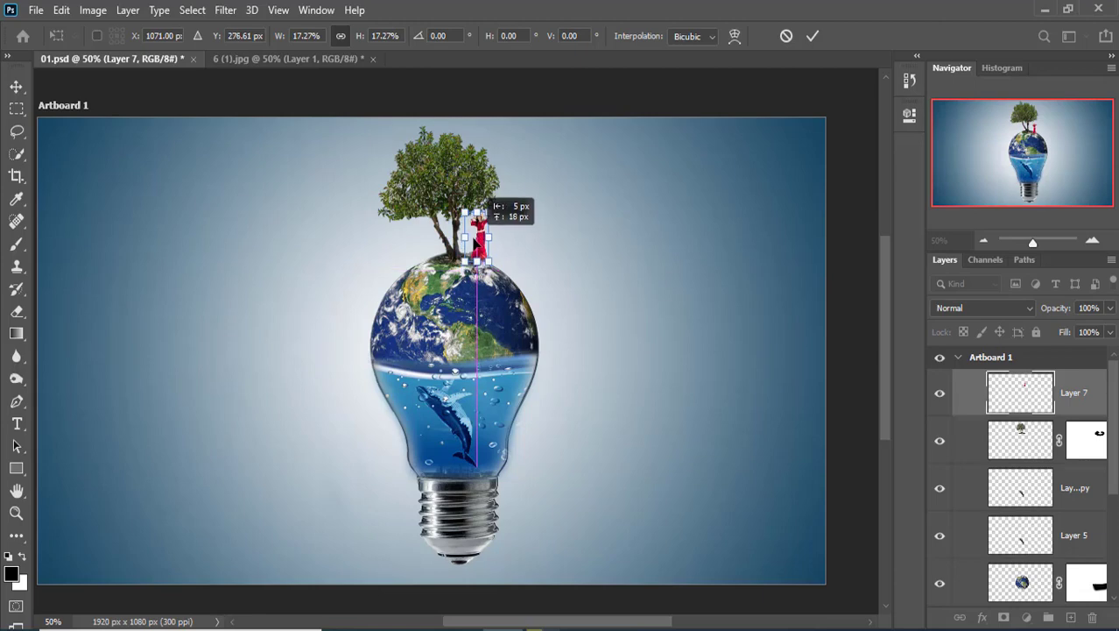
pyautogui.click(812, 38)
# Select the tree layer and switch to the Move tool.
pyautogui.click(16, 109)
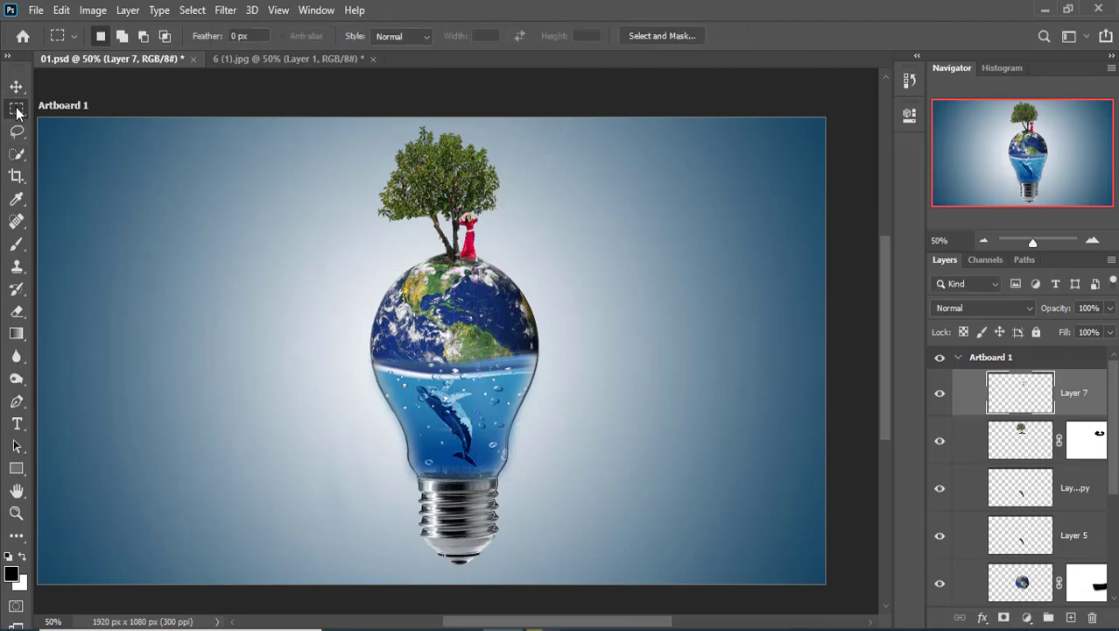
pyautogui.click(982, 448)
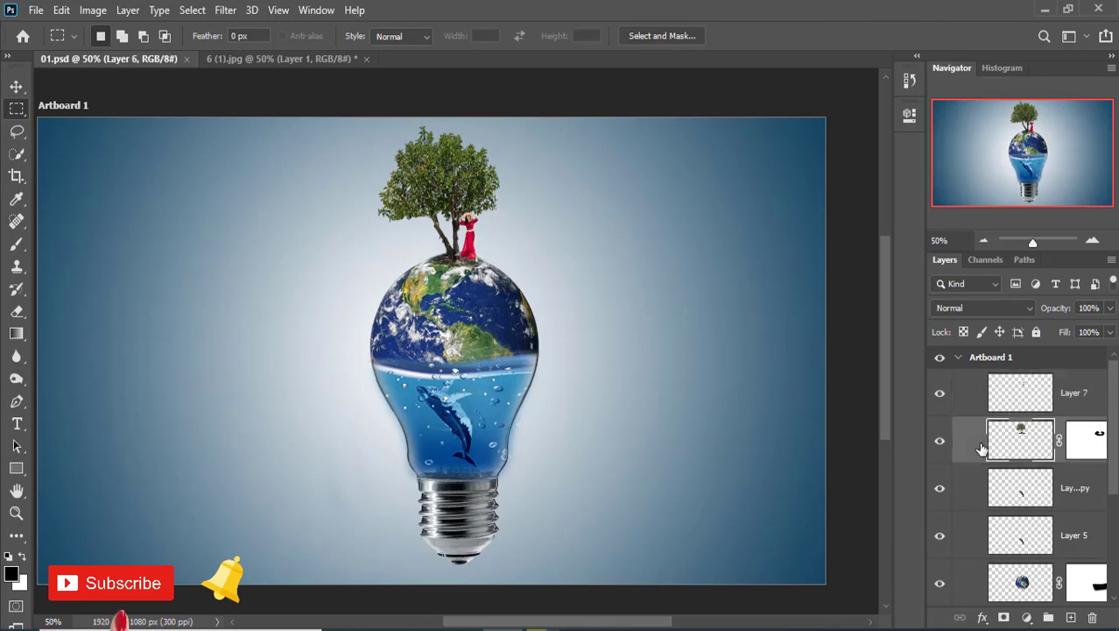
pyautogui.scroll(-4, 1033, 473)
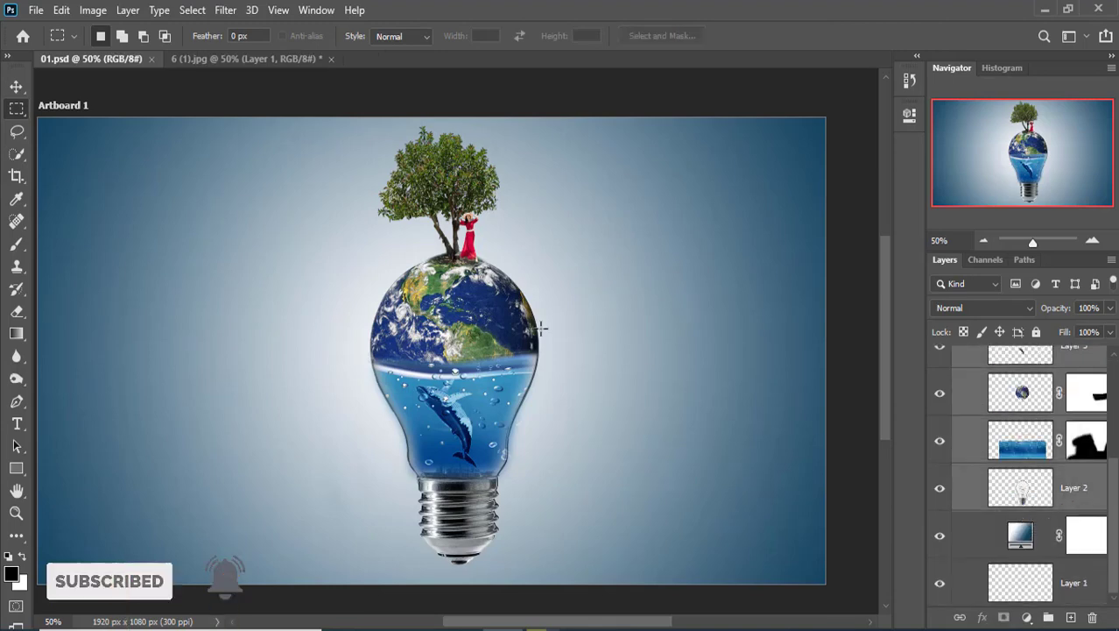
pyautogui.scroll(1, 100, 108)
pyautogui.scroll(1, 39, 120)
pyautogui.click(16, 87)
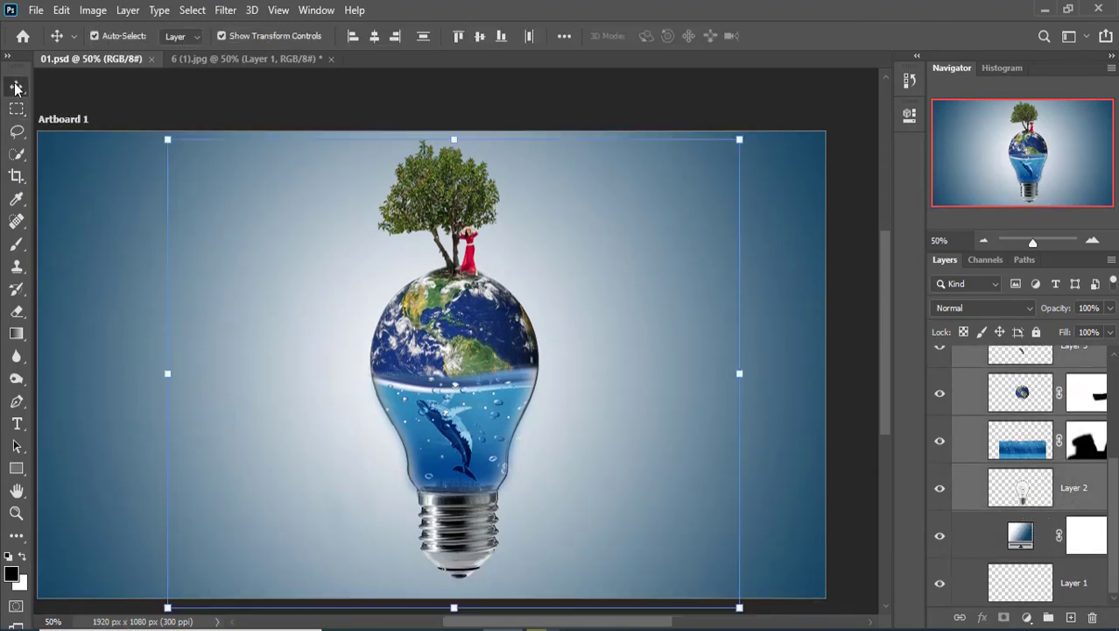
pyautogui.scroll(2, 979, 473)
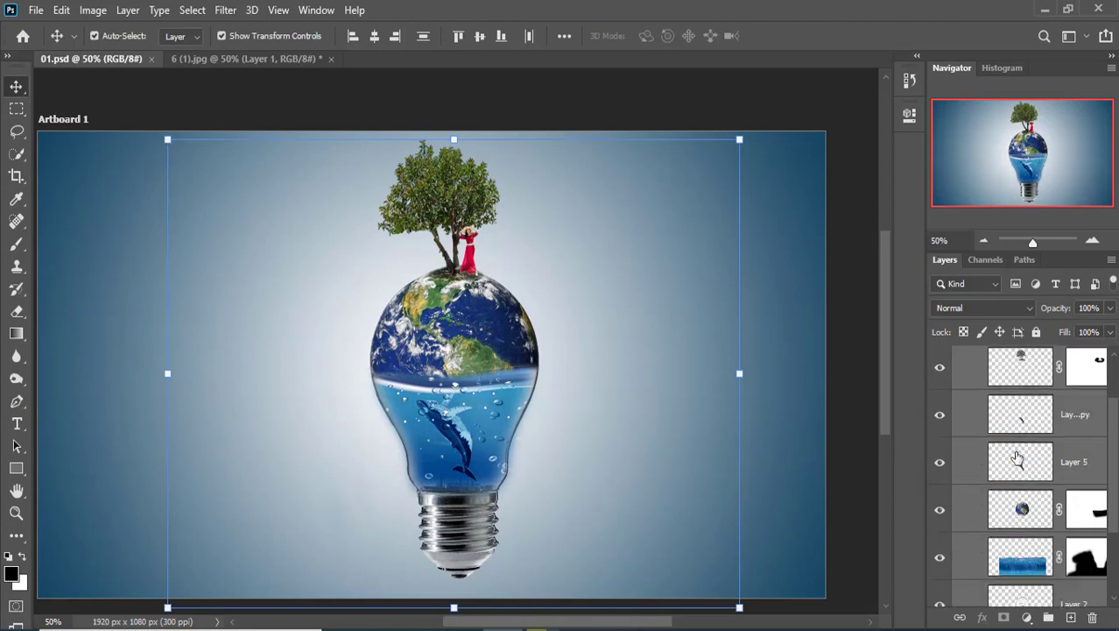
pyautogui.scroll(2, 1007, 460)
pyautogui.scroll(2, 1016, 456)
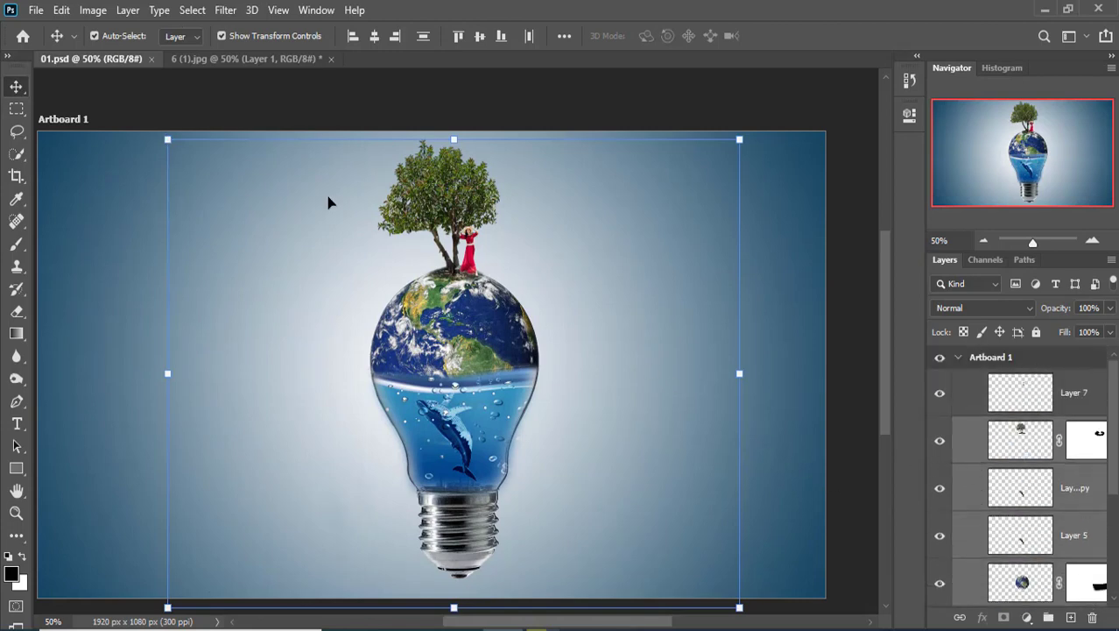
# Scale the composition to 97.5%, recentre it and nudge it 10 px up.
pyautogui.moveTo(167, 138); pyautogui.dragTo(179, 152)
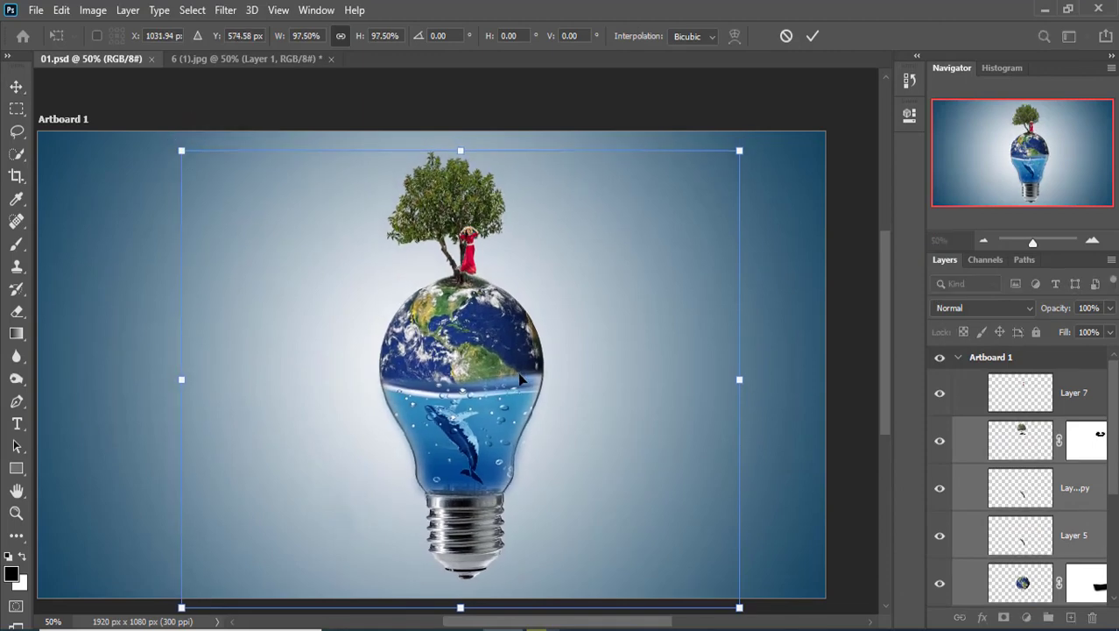
pyautogui.moveTo(477, 362); pyautogui.dragTo(448, 358)
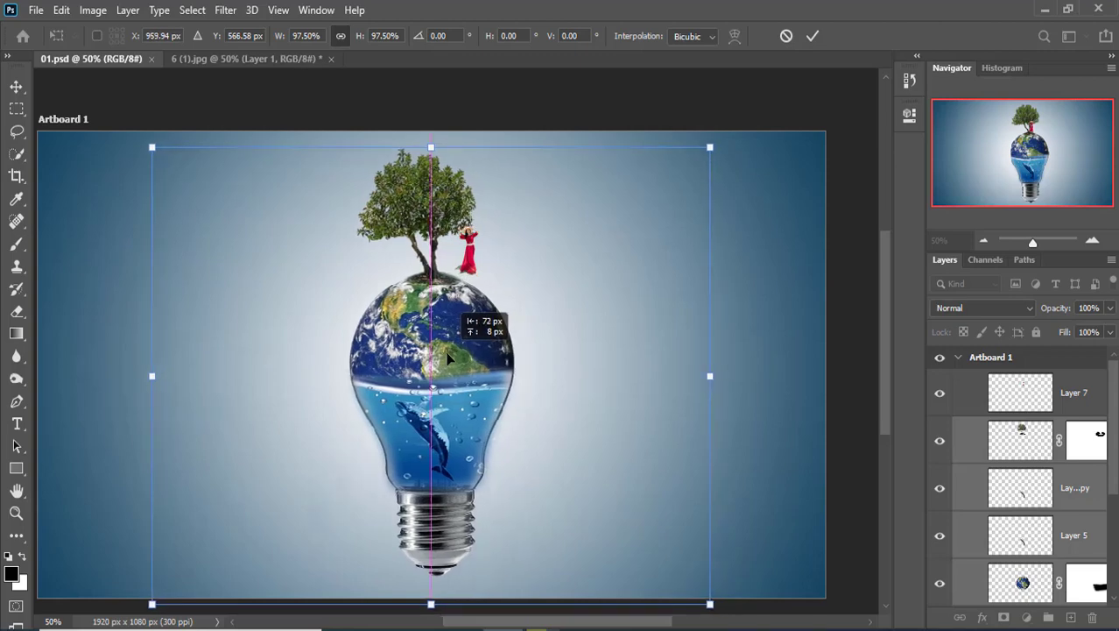
pyautogui.moveTo(446, 352); pyautogui.dragTo(446, 356)
pyautogui.hotkey('shift', 'Up')
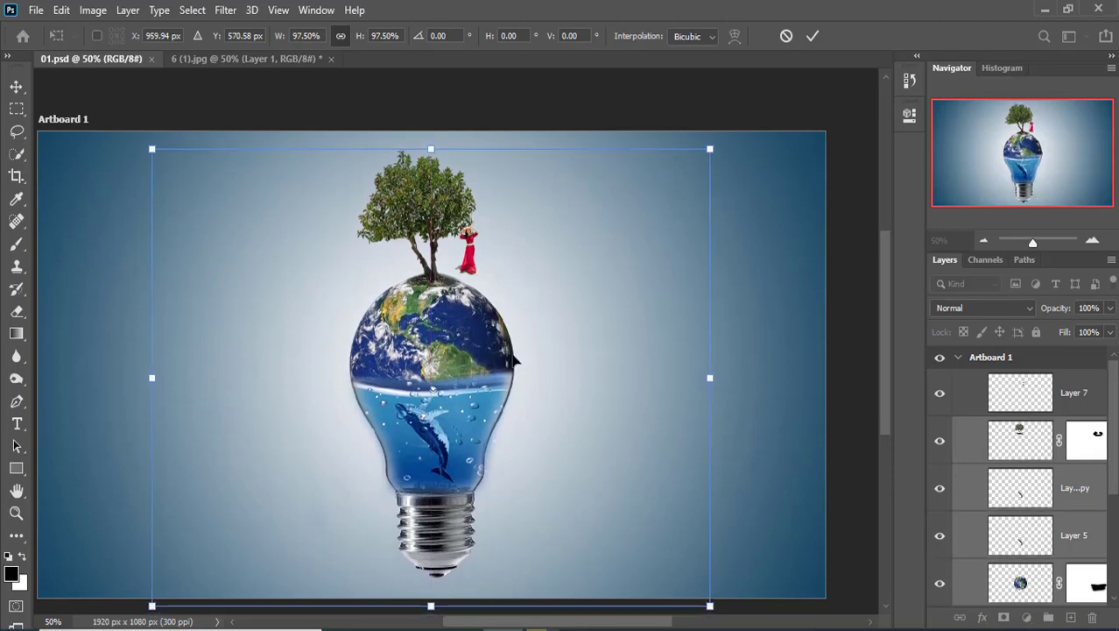
pyautogui.click(965, 459)
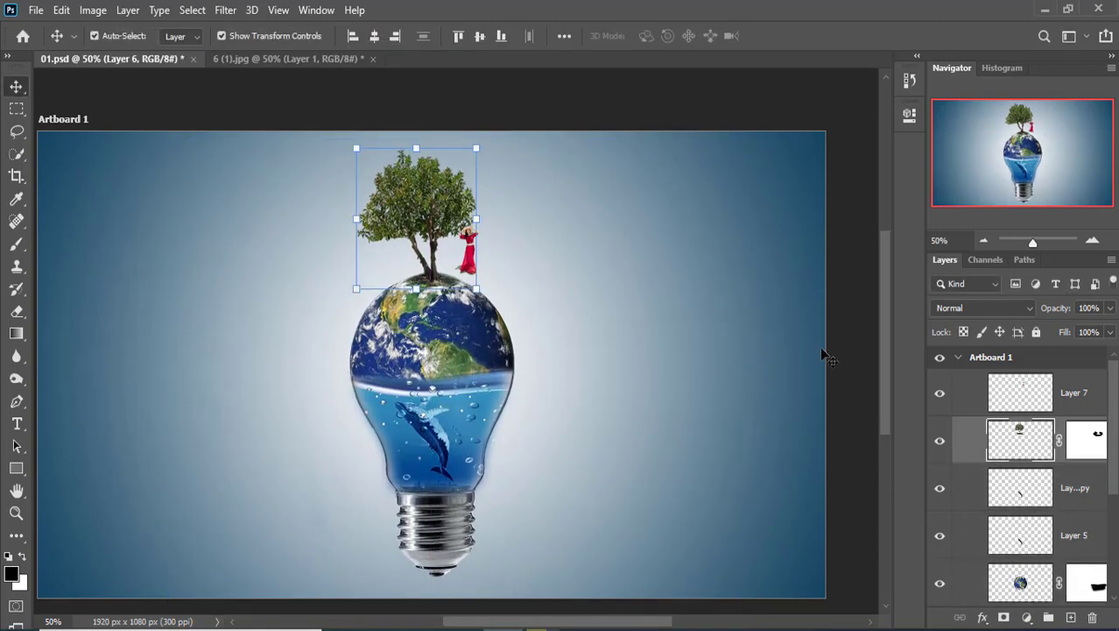
# Stretch the tree layer to about 112% height at full width, reaching the canvas top.
pyautogui.moveTo(416, 149); pyautogui.dragTo(417, 142)
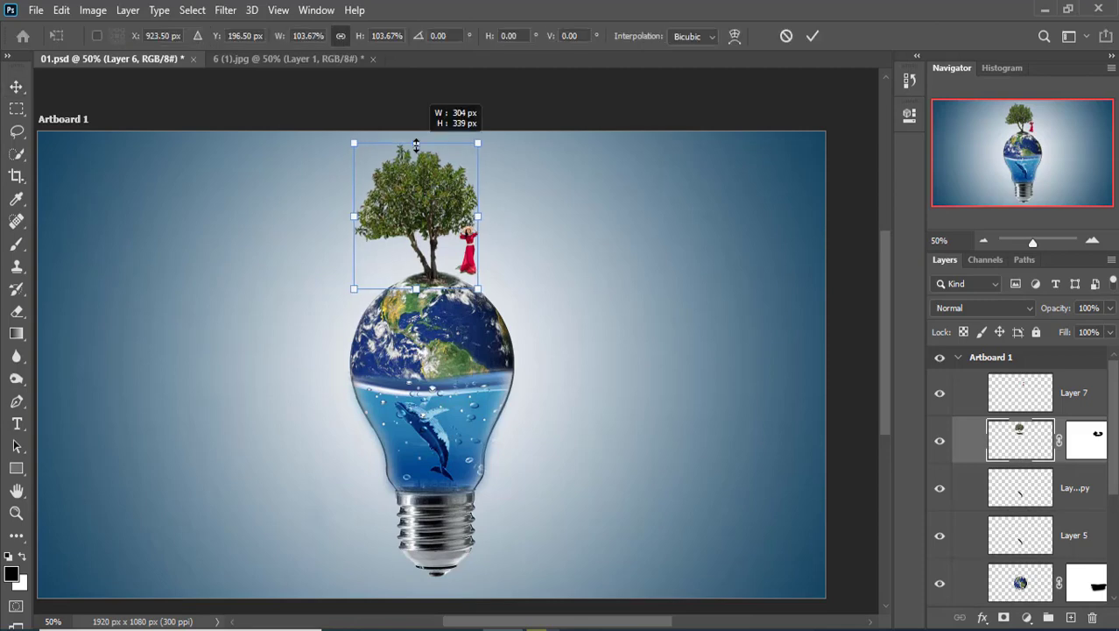
pyautogui.press('shift')
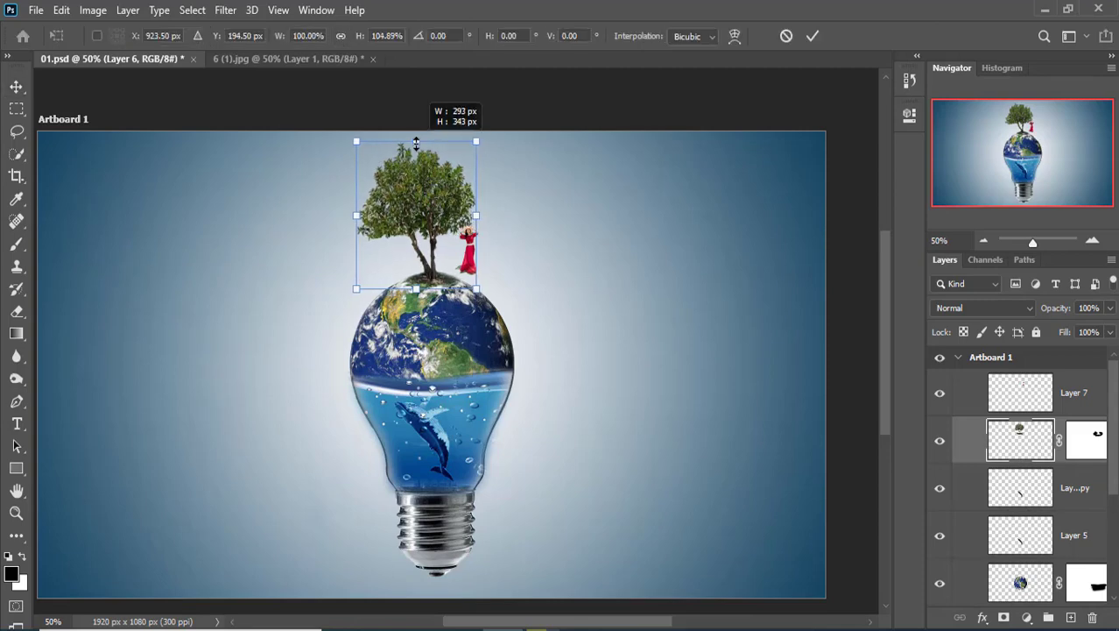
pyautogui.moveTo(416, 143); pyautogui.dragTo(416, 136)
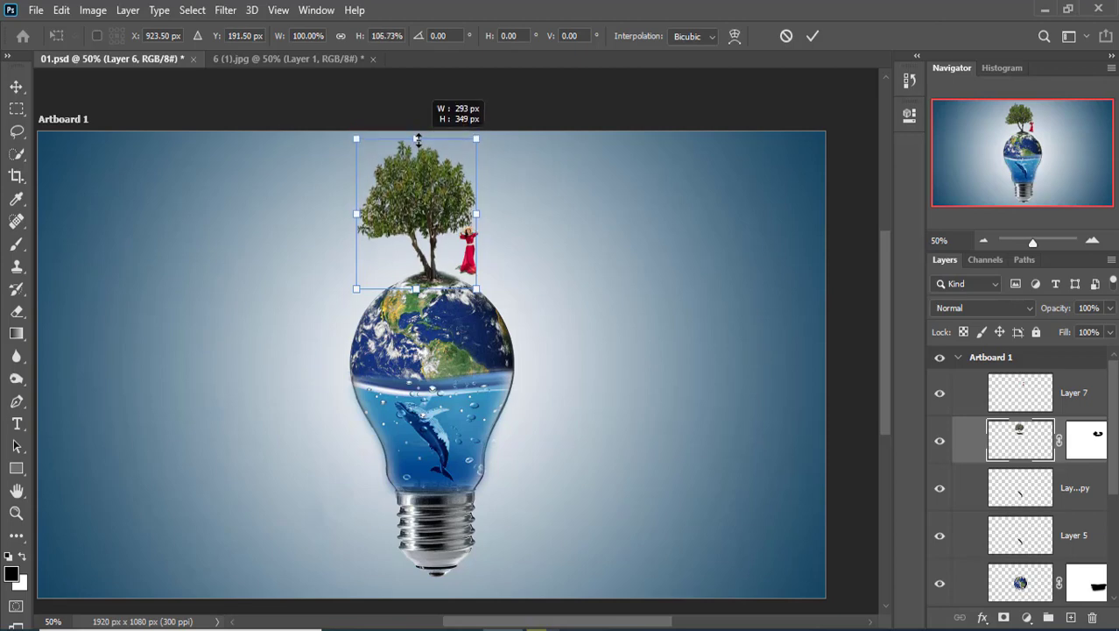
pyautogui.moveTo(417, 137); pyautogui.dragTo(418, 139)
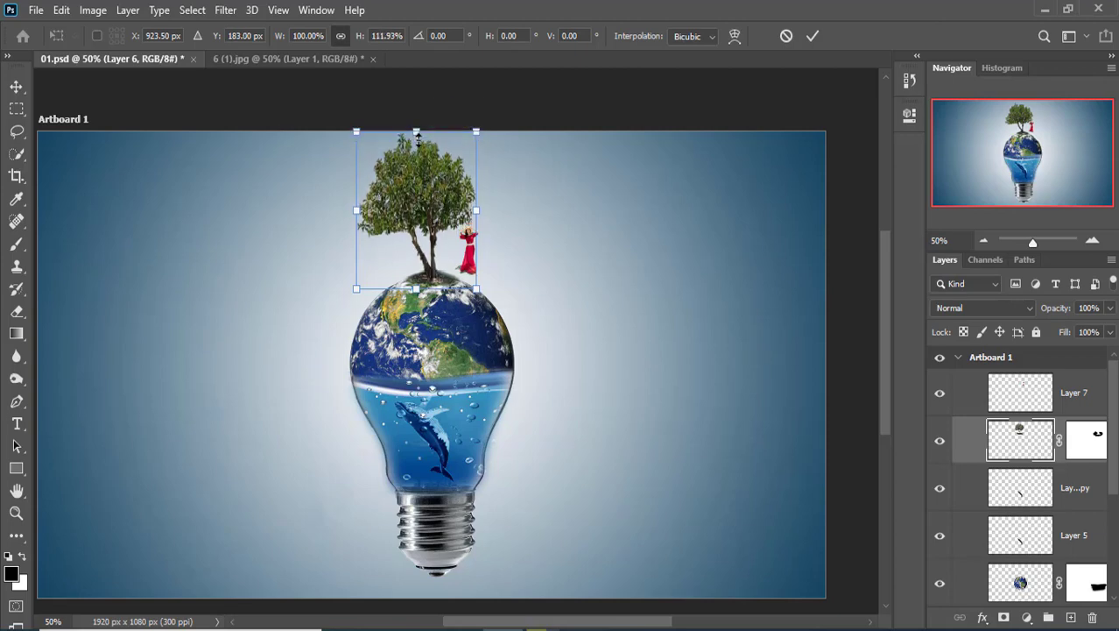
pyautogui.click(17, 108)
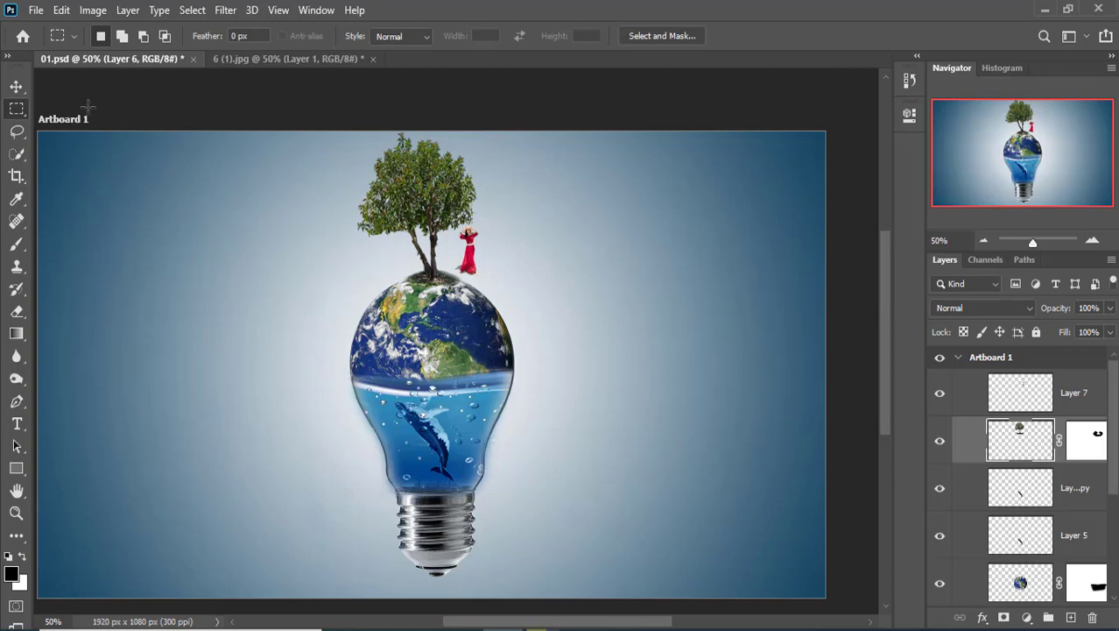
# Zoom in and move the woman in red (Layer 7) closer to the tree trunk.
pyautogui.hotkey('ctrl', '+')
pyautogui.hotkey('ctrl', '+')
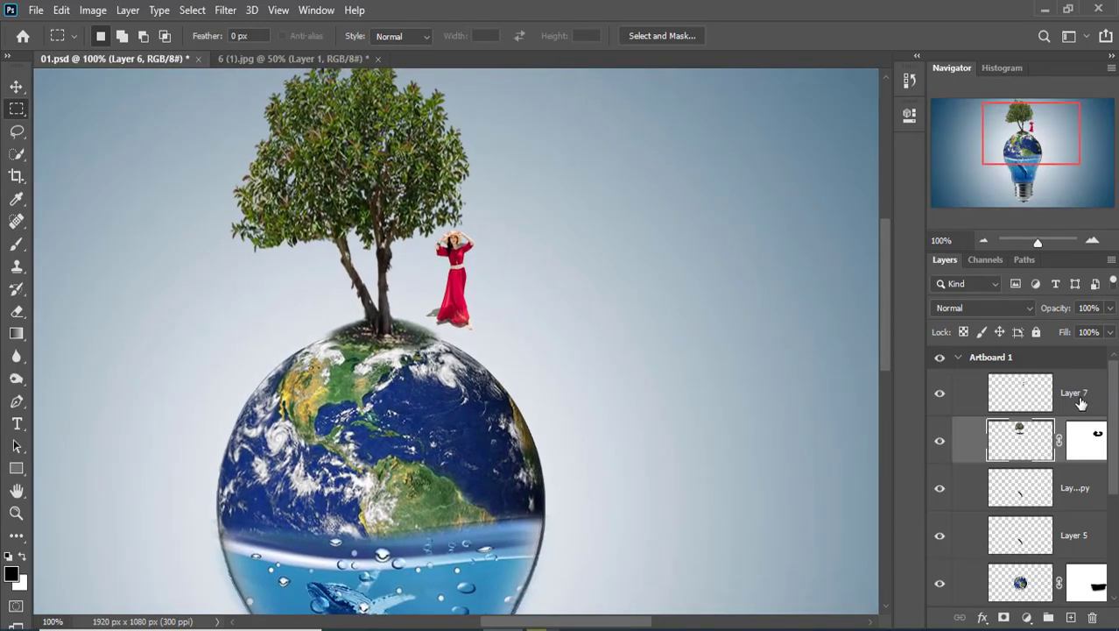
pyautogui.click(1081, 402)
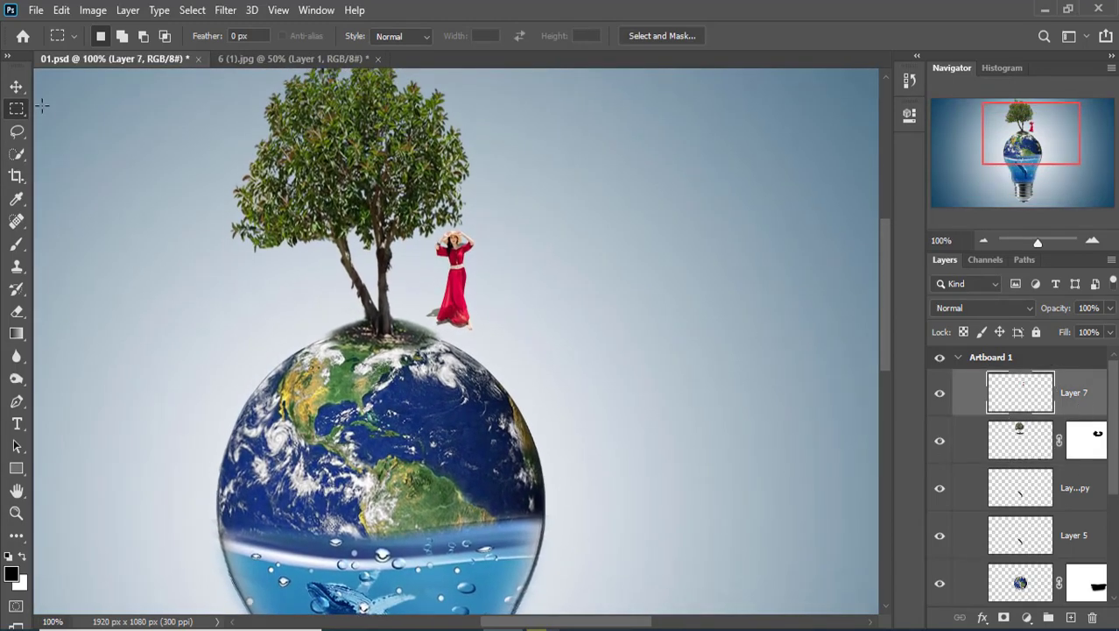
pyautogui.click(20, 87)
pyautogui.moveTo(465, 290); pyautogui.dragTo(441, 301)
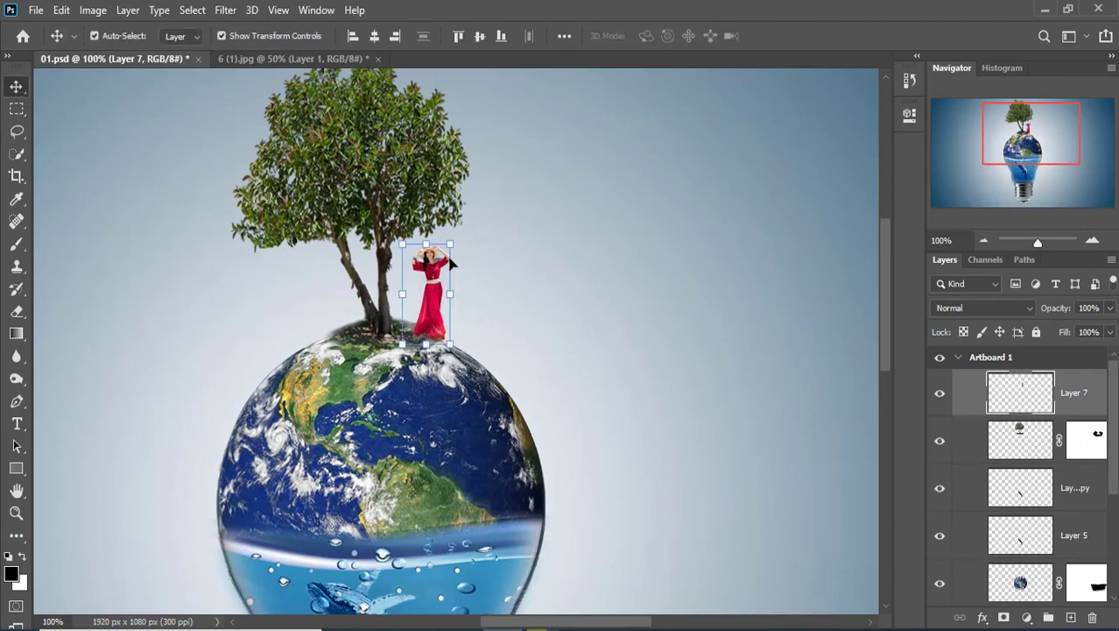
# Enlarge the woman in red to about 111% and settle her on the globe.
pyautogui.hotkey('ctrl', 't')
pyautogui.moveTo(450, 246); pyautogui.dragTo(463, 234)
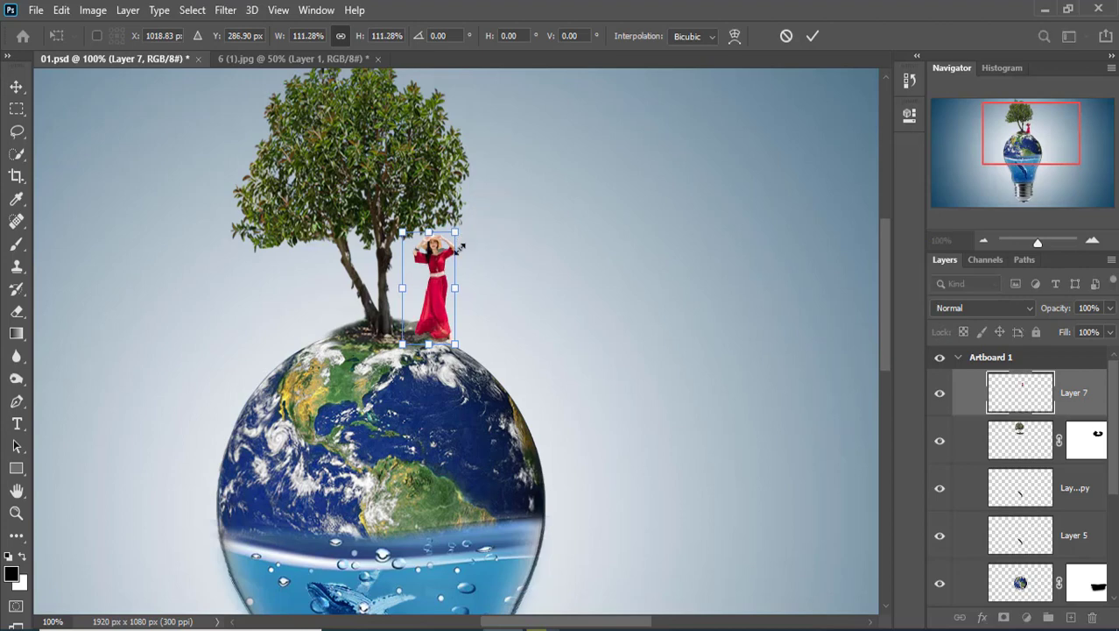
pyautogui.moveTo(449, 297); pyautogui.dragTo(445, 301)
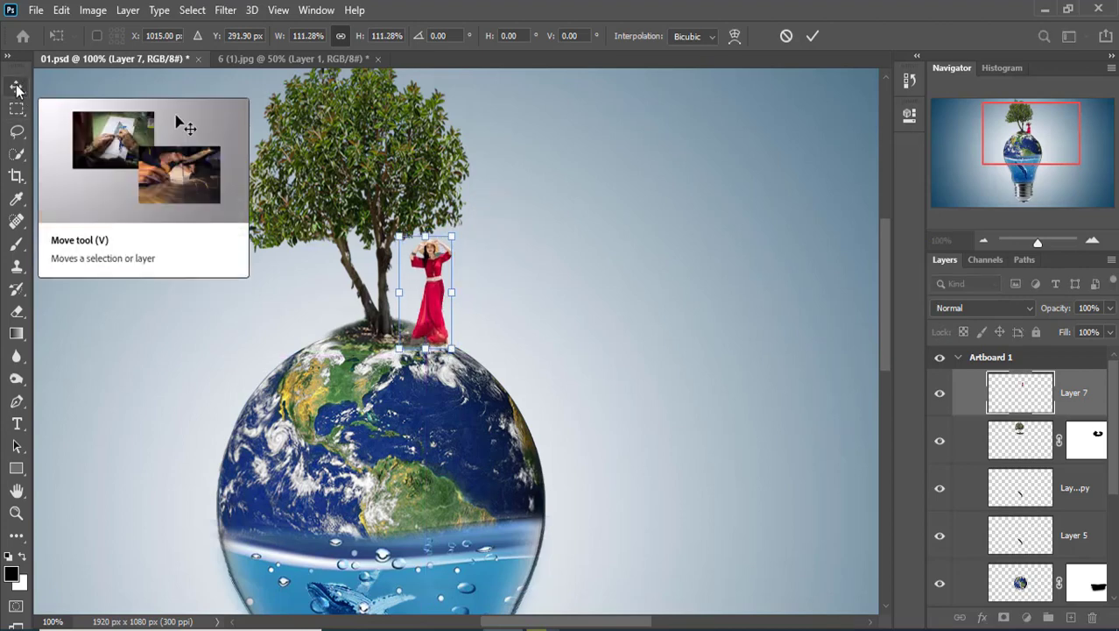
pyautogui.click(15, 109)
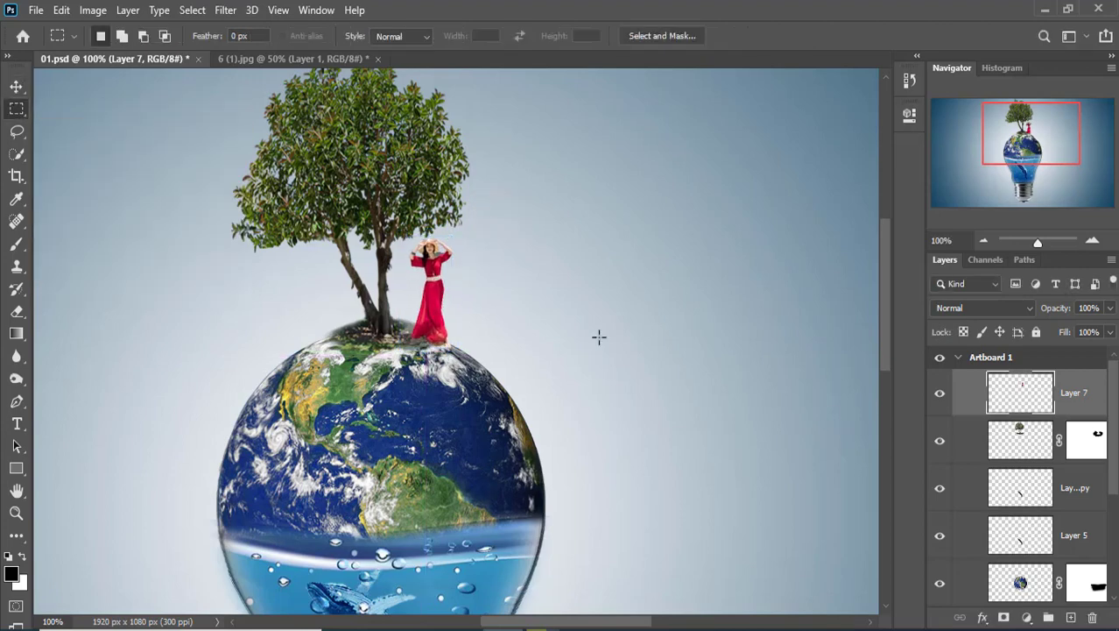
# Add a layer mask to the woman, brush her feet into the globe, and close 6 (1).jpg.
pyautogui.click(1003, 619)
pyautogui.hotkey('ctrl', '+')
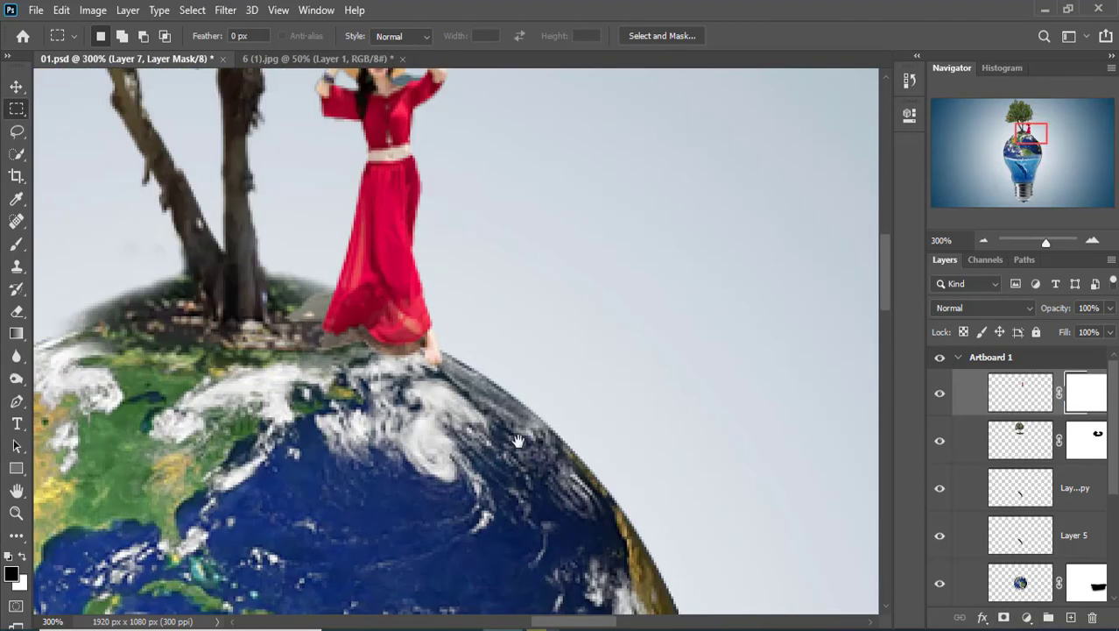
pyautogui.moveTo(380, 397); pyautogui.dragTo(412, 408)
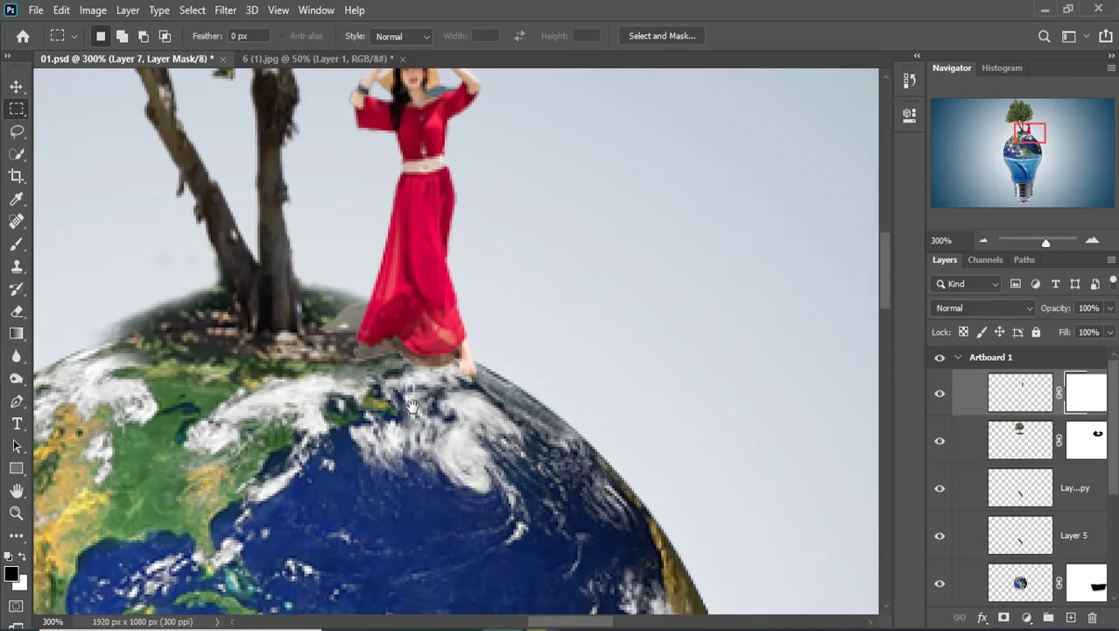
pyautogui.click(14, 246)
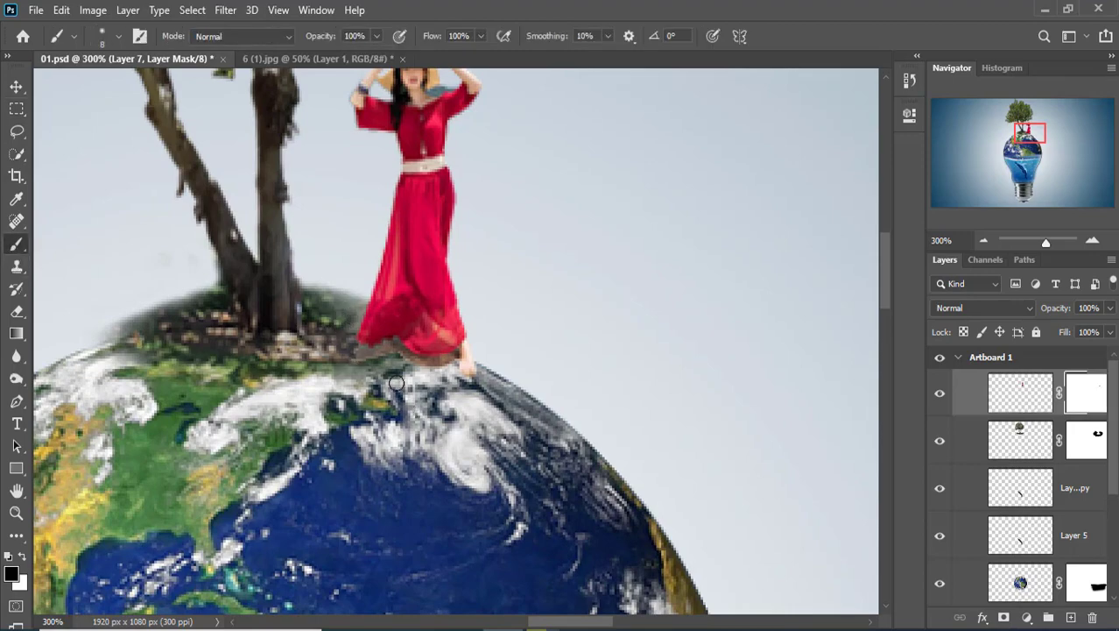
pyautogui.hotkey('ctrl', '-')
pyautogui.hotkey('ctrl', '-')
pyautogui.hotkey('ctrl', '-')
pyautogui.hotkey('ctrl', '-')
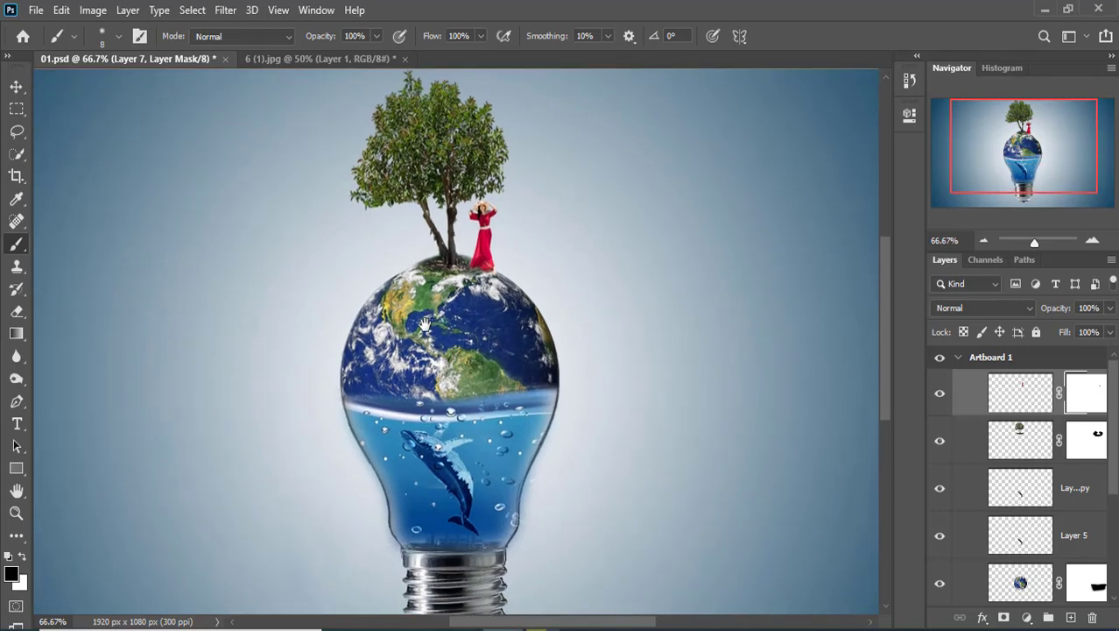
pyautogui.hotkey('ctrl', '-')
pyautogui.click(396, 59)
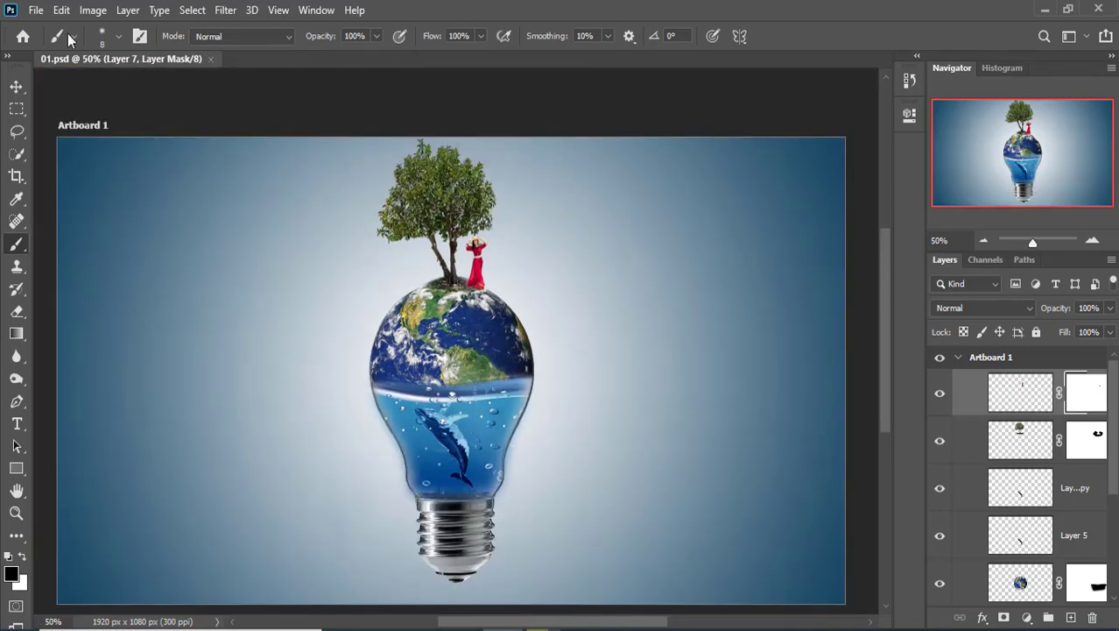
# Open 7.png and drag its cloud into the 01.psd composition.
pyautogui.click(29, 9)
pyautogui.click(55, 42)
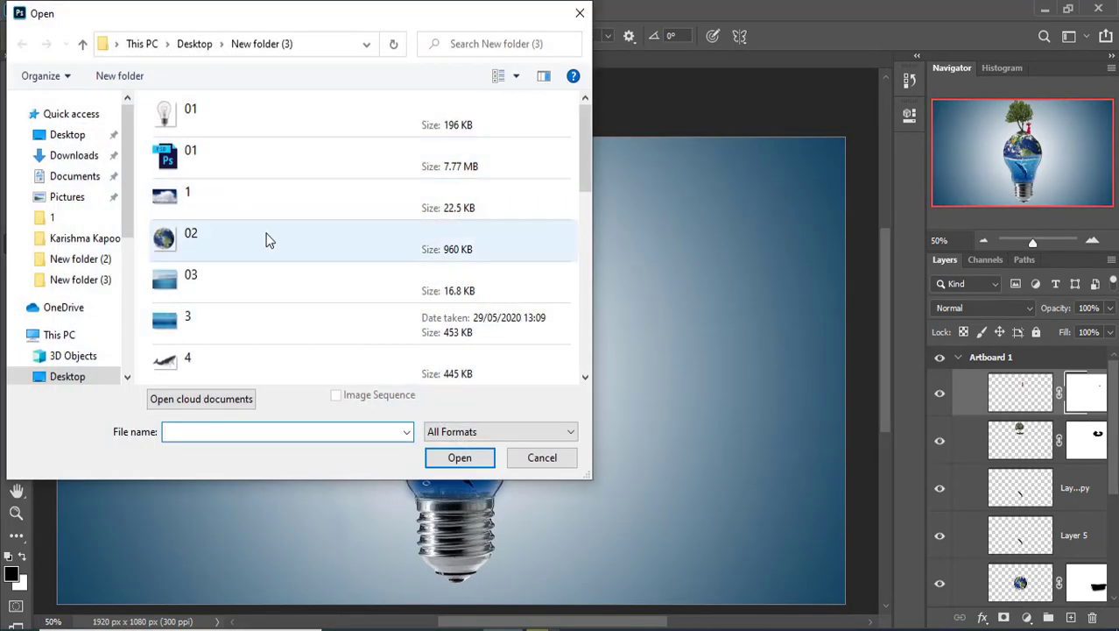
pyautogui.scroll(-5, 266, 245)
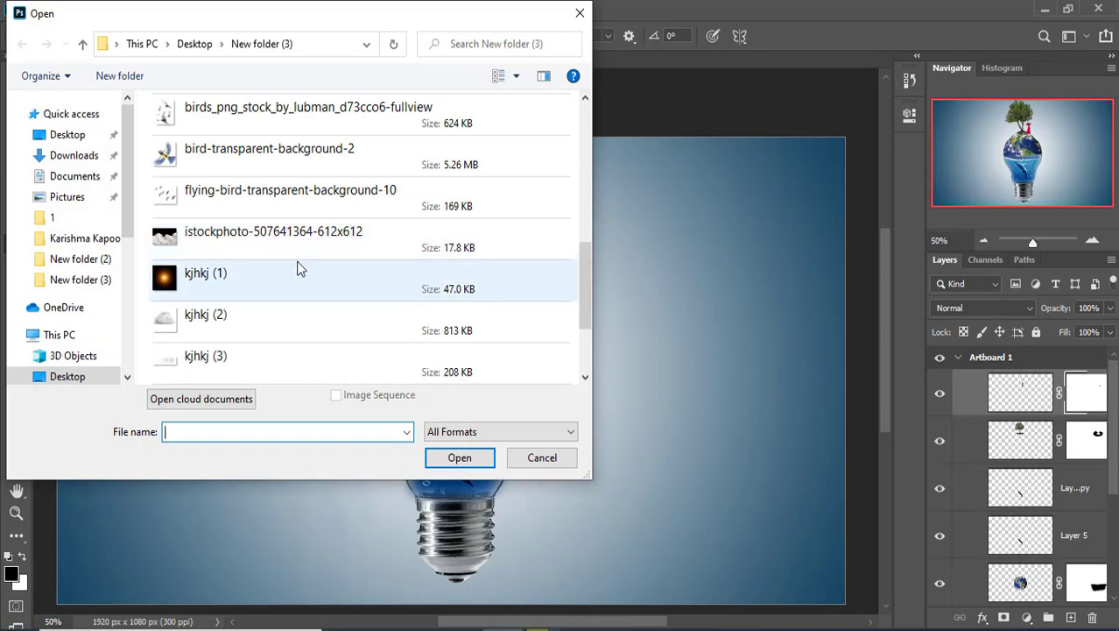
pyautogui.scroll(3, 296, 261)
pyautogui.doubleClick(203, 276)
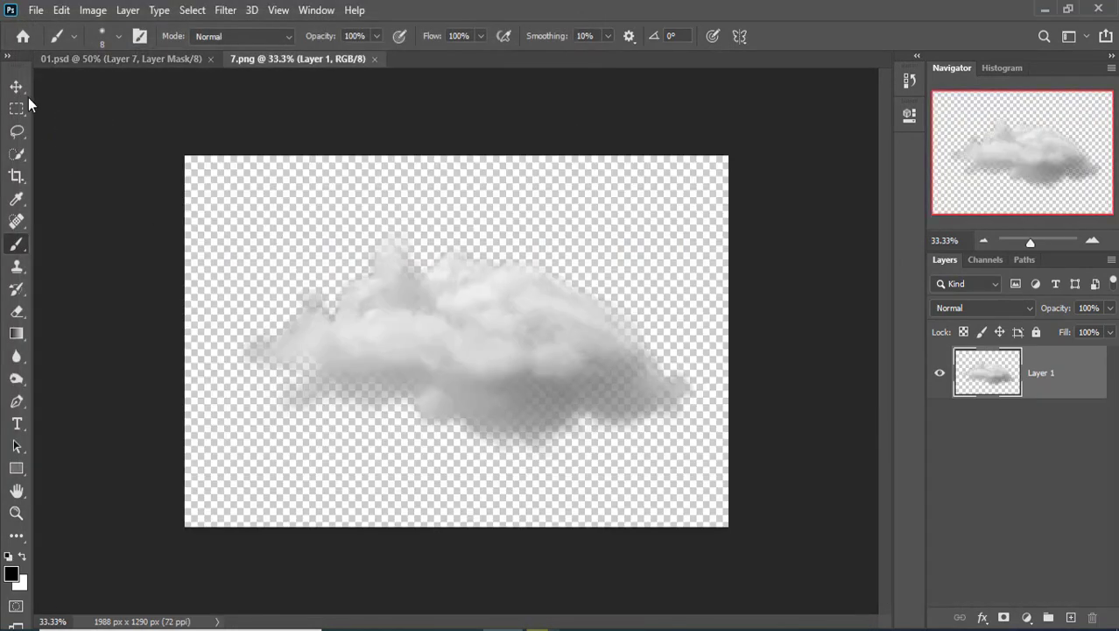
pyautogui.press('v')
pyautogui.moveTo(386, 340); pyautogui.dragTo(151, 67)
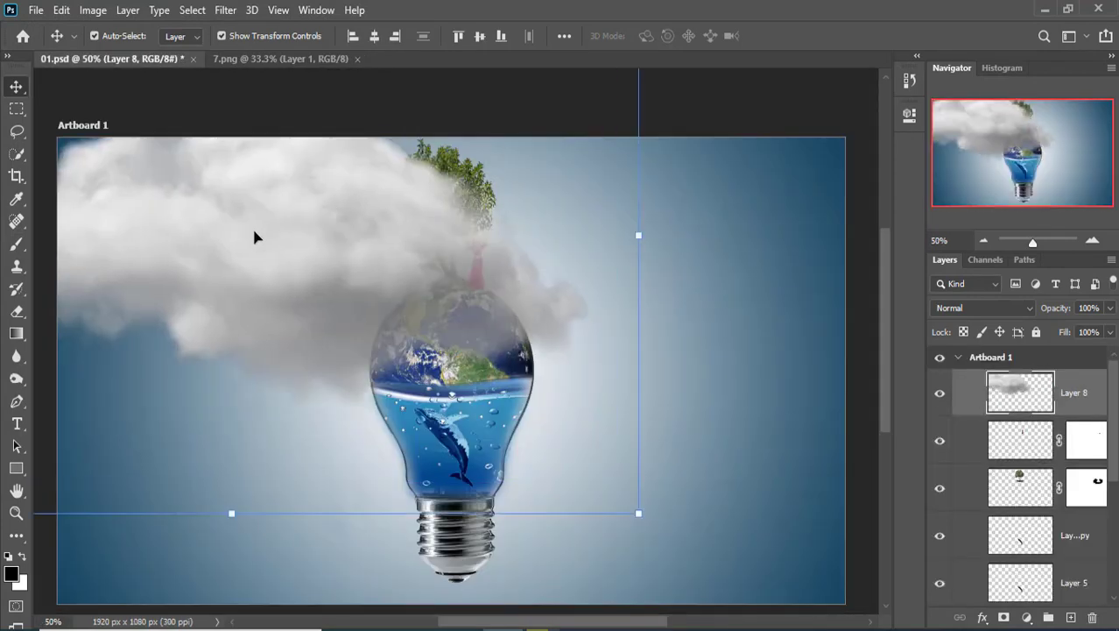
pyautogui.moveTo(150, 67)
pyautogui.mouseDown()
pyautogui.moveTo(256, 235)
pyautogui.moveTo(332, 282)
pyautogui.mouseUp()
# Shrink the cloud (Layer 8) to about 34% and place it in the upper left sky.
pyautogui.moveTo(136, 163)
pyautogui.mouseDown()
pyautogui.moveTo(600, 470)
pyautogui.moveTo(209, 226)
pyautogui.mouseUp()
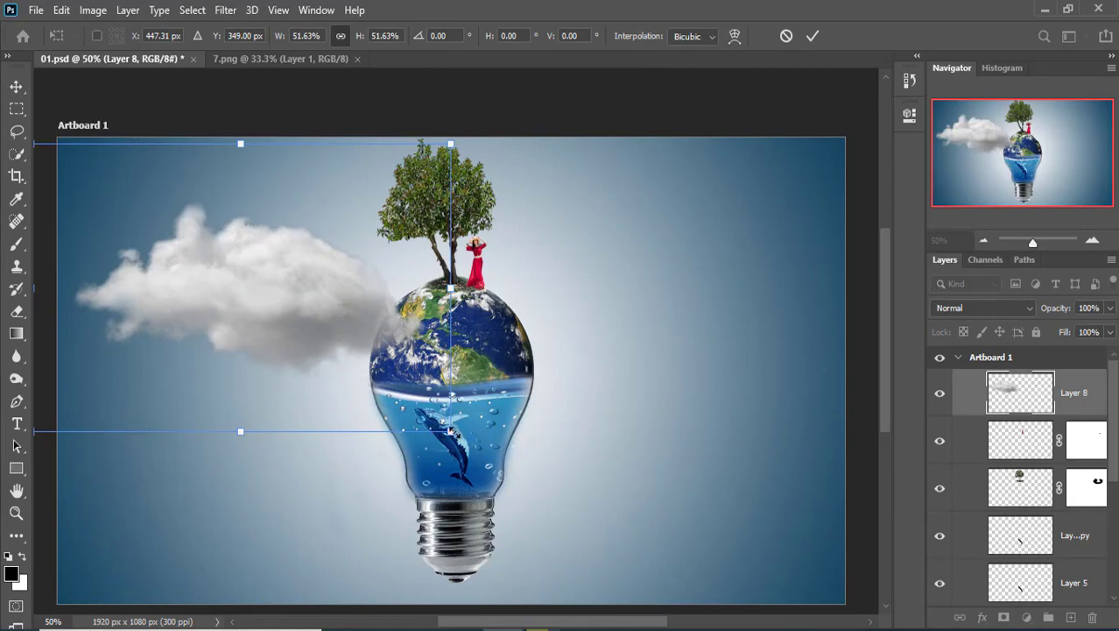
pyautogui.moveTo(451, 430); pyautogui.dragTo(310, 332)
pyautogui.moveTo(217, 254); pyautogui.dragTo(199, 215)
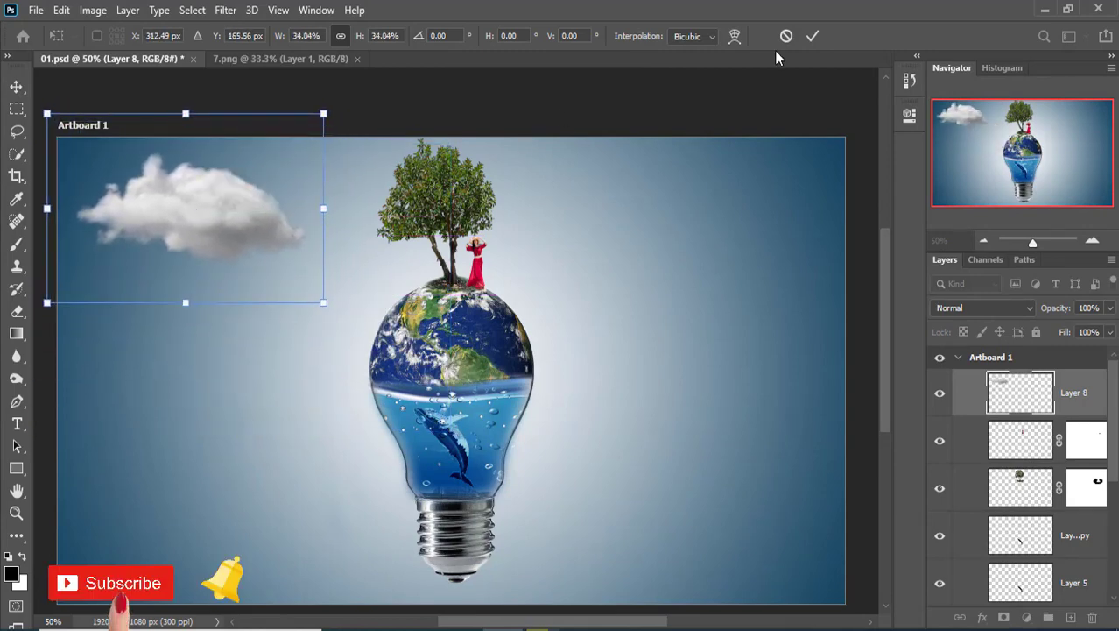
pyautogui.click(813, 36)
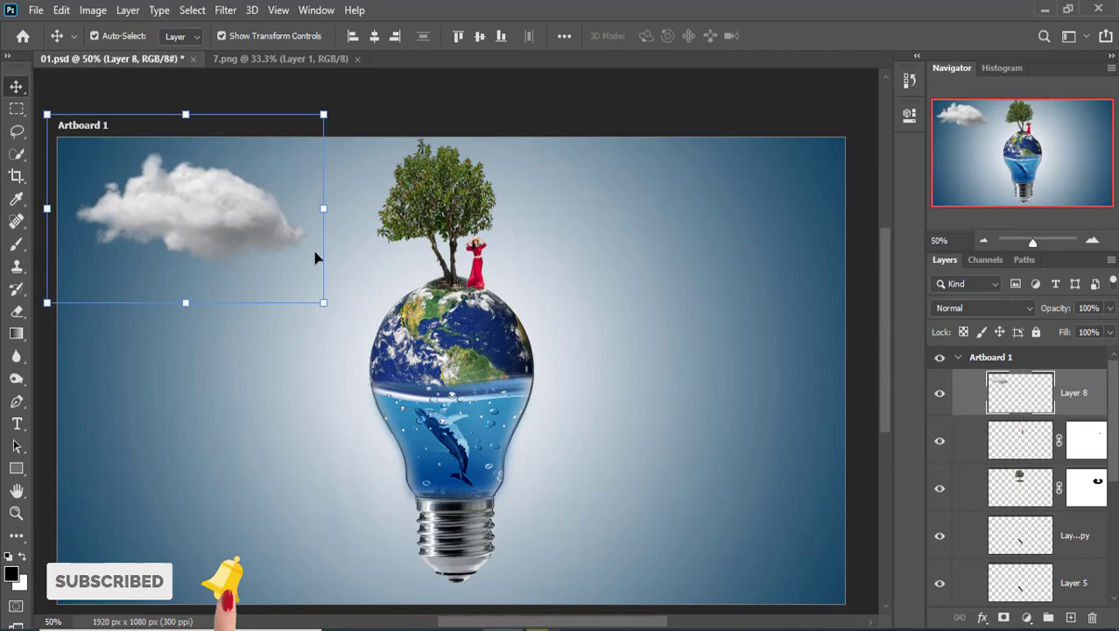
# Duplicate the cloud as Layer 8 copy and move it to the upper right.
pyautogui.rightClick(1089, 396)
pyautogui.click(941, 87)
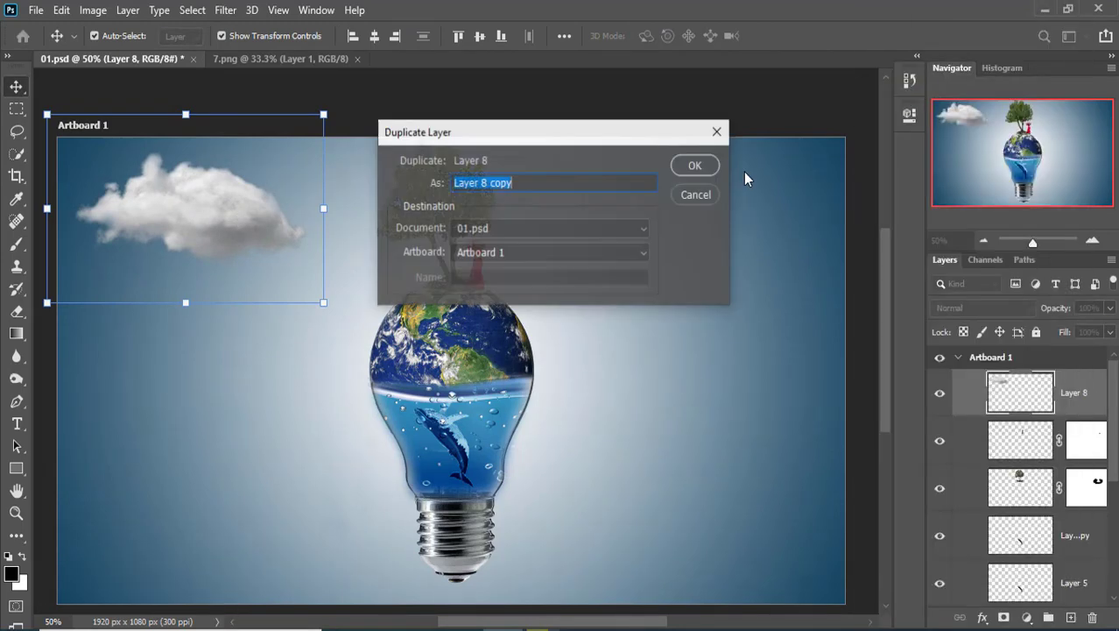
pyautogui.click(696, 166)
pyautogui.moveTo(192, 205)
pyautogui.mouseDown()
pyautogui.moveTo(657, 167)
pyautogui.moveTo(666, 178)
pyautogui.mouseUp()
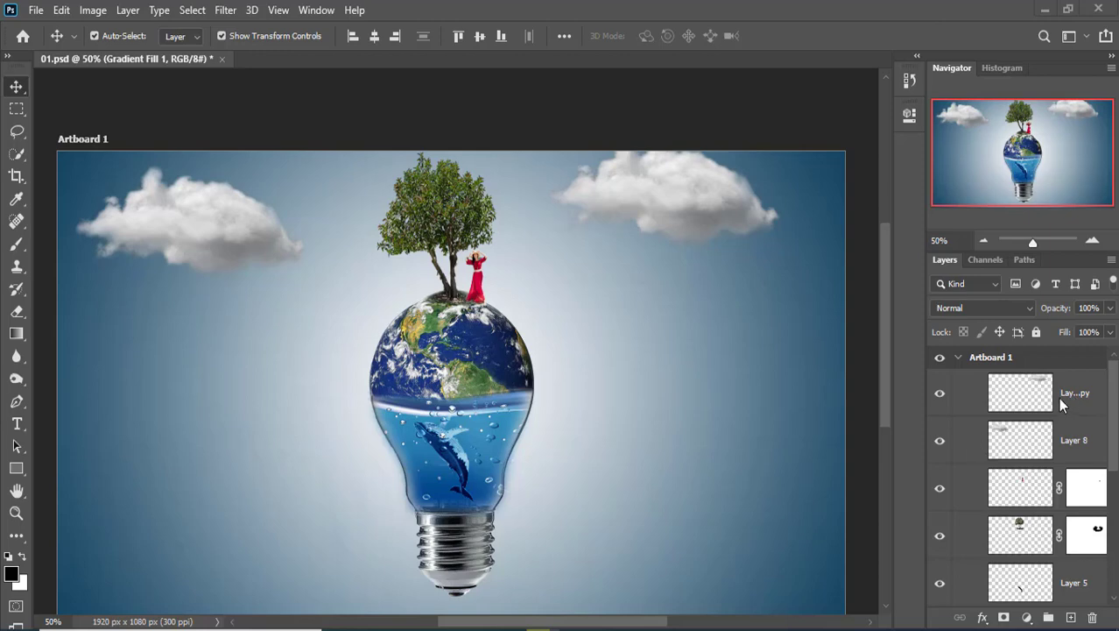
# Select the light bulb layer and open the cloud image 8.png.
pyautogui.click(1067, 399)
pyautogui.scroll(-2, 1066, 407)
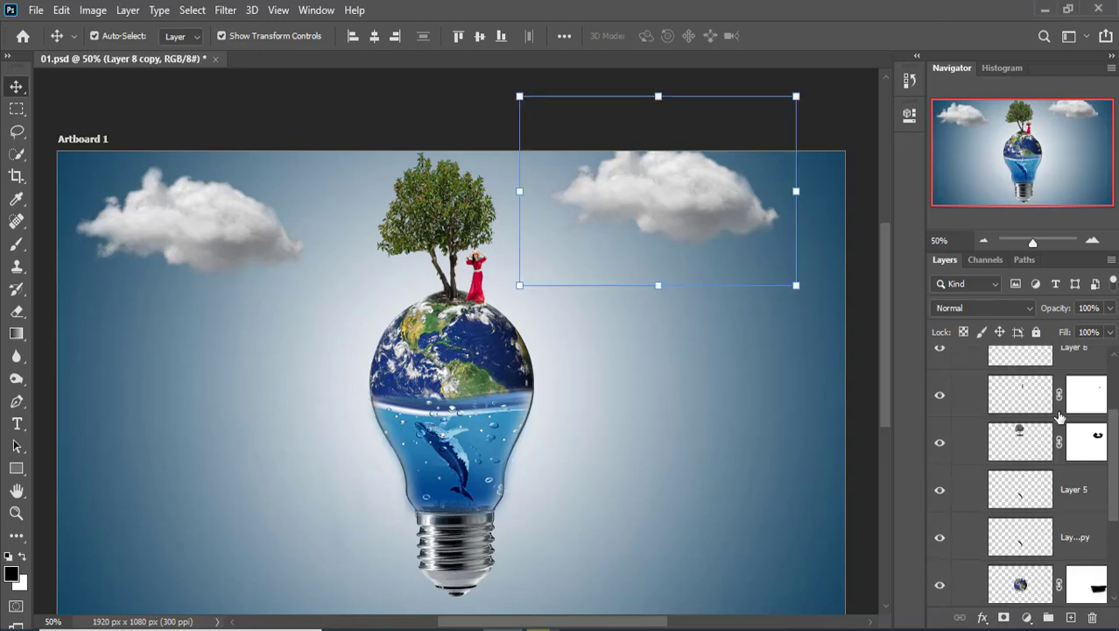
pyautogui.scroll(-1, 1066, 411)
pyautogui.scroll(-2, 1066, 418)
pyautogui.click(1070, 490)
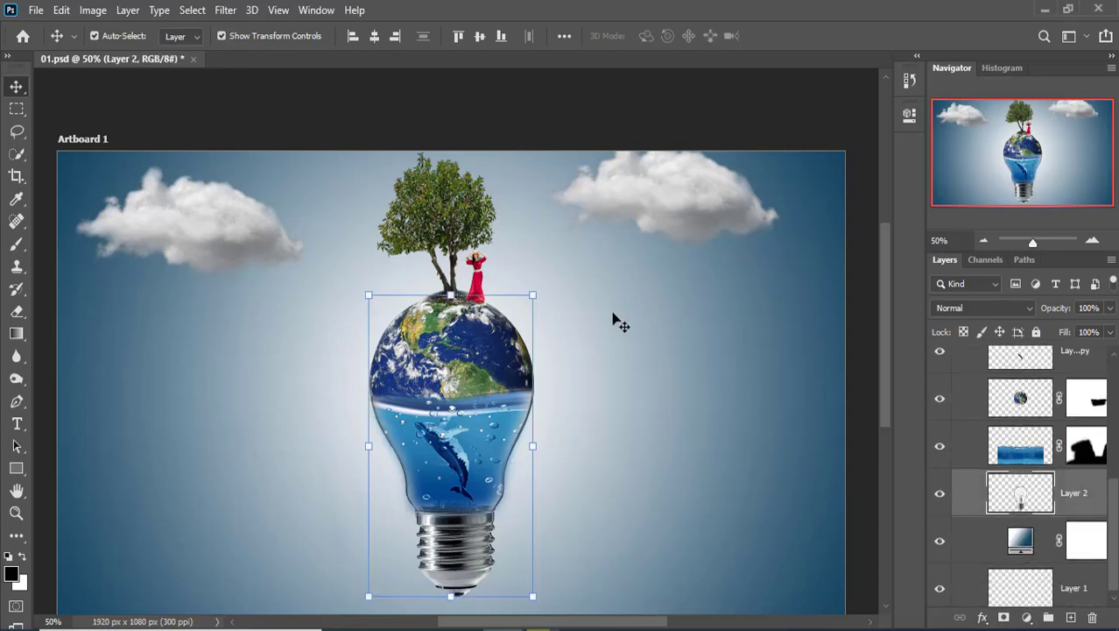
pyautogui.click(36, 11)
pyautogui.click(54, 45)
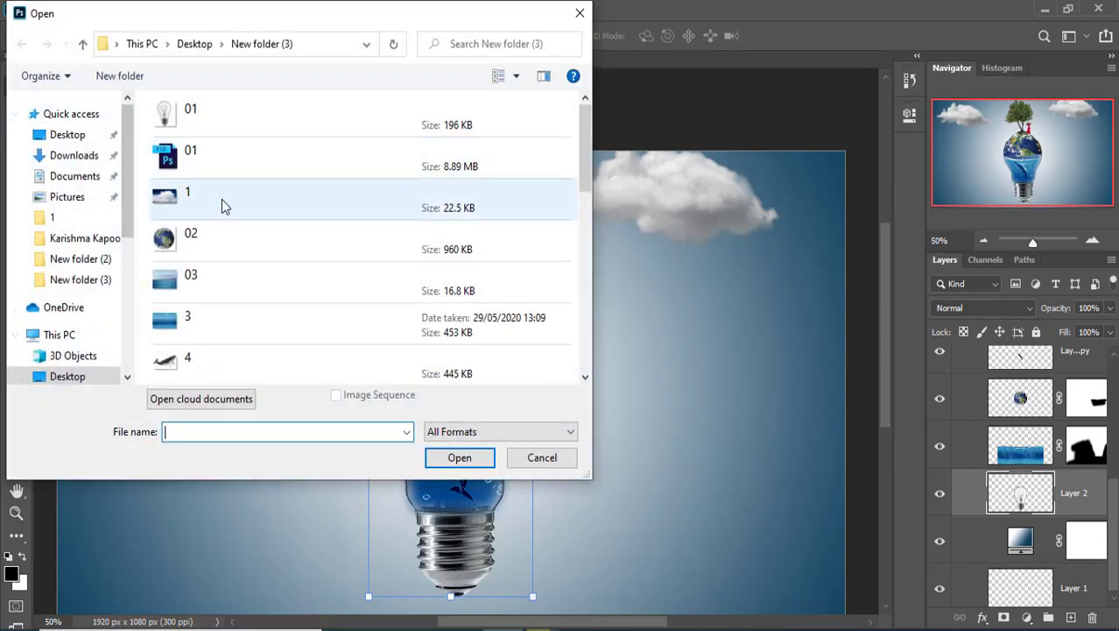
pyautogui.scroll(-1, 219, 205)
pyautogui.scroll(-3, 270, 240)
pyautogui.doubleClick(205, 202)
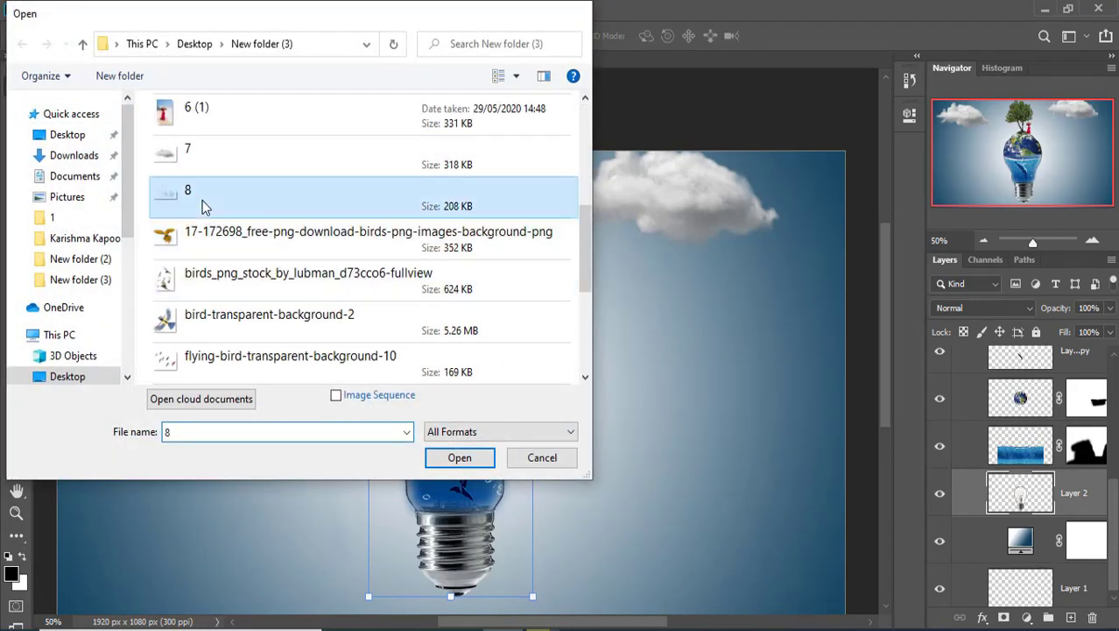
# Drag the cloud into 01.psd and place Layer 9 below the bulb's Layer 2.
pyautogui.moveTo(458, 337); pyautogui.dragTo(138, 67)
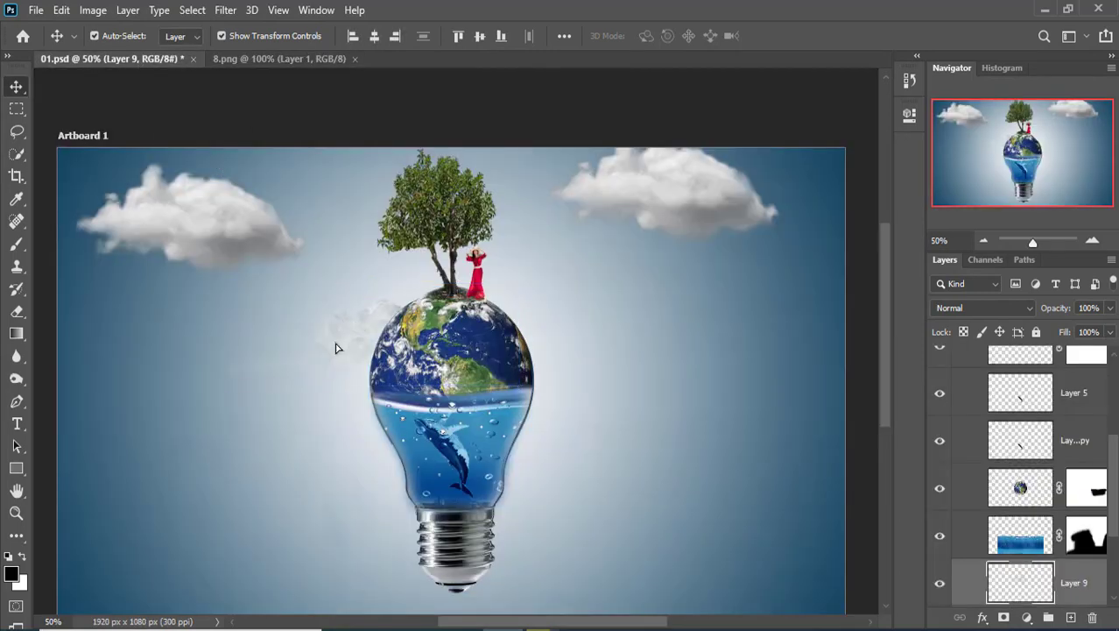
pyautogui.moveTo(138, 67); pyautogui.dragTo(449, 405)
pyautogui.scroll(-1, 1033, 541)
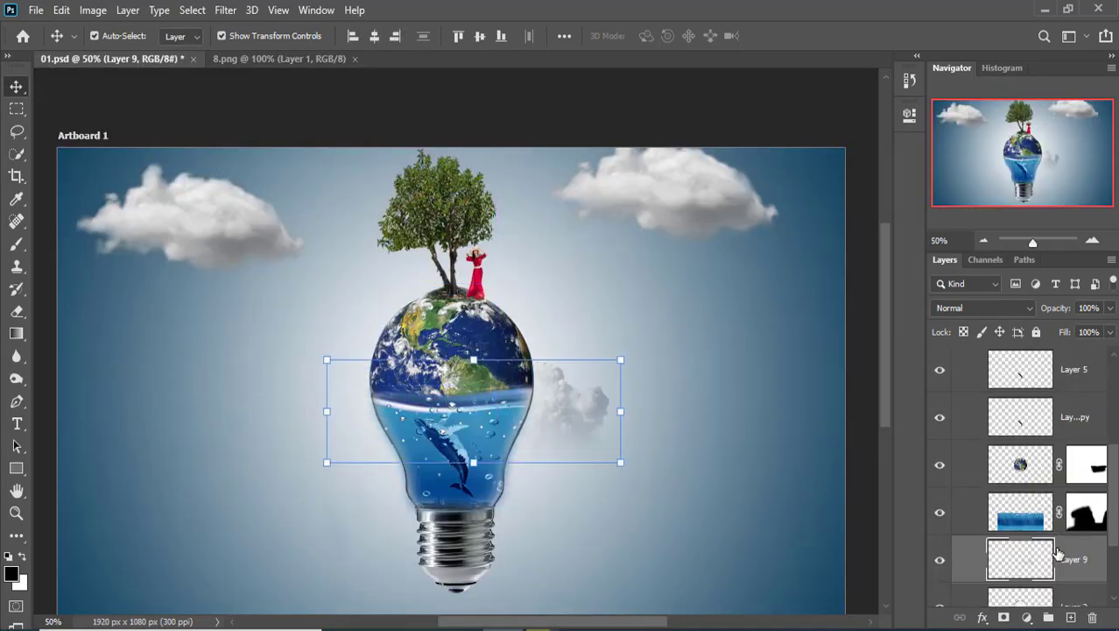
pyautogui.scroll(-1, 1062, 534)
pyautogui.moveTo(1069, 515); pyautogui.dragTo(1087, 585)
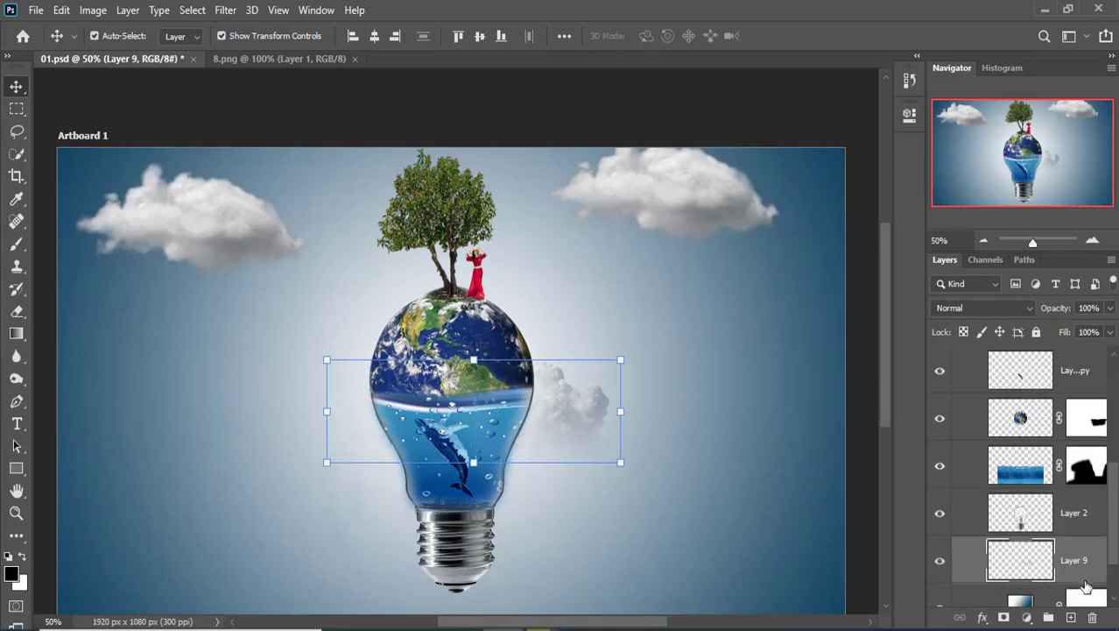
# Enlarge and stretch the Layer 9 cloud so it spreads behind the bulb.
pyautogui.moveTo(621, 362)
pyautogui.mouseDown()
pyautogui.moveTo(742, 317)
pyautogui.moveTo(530, 375)
pyautogui.mouseUp()
pyautogui.moveTo(648, 320); pyautogui.dragTo(762, 269)
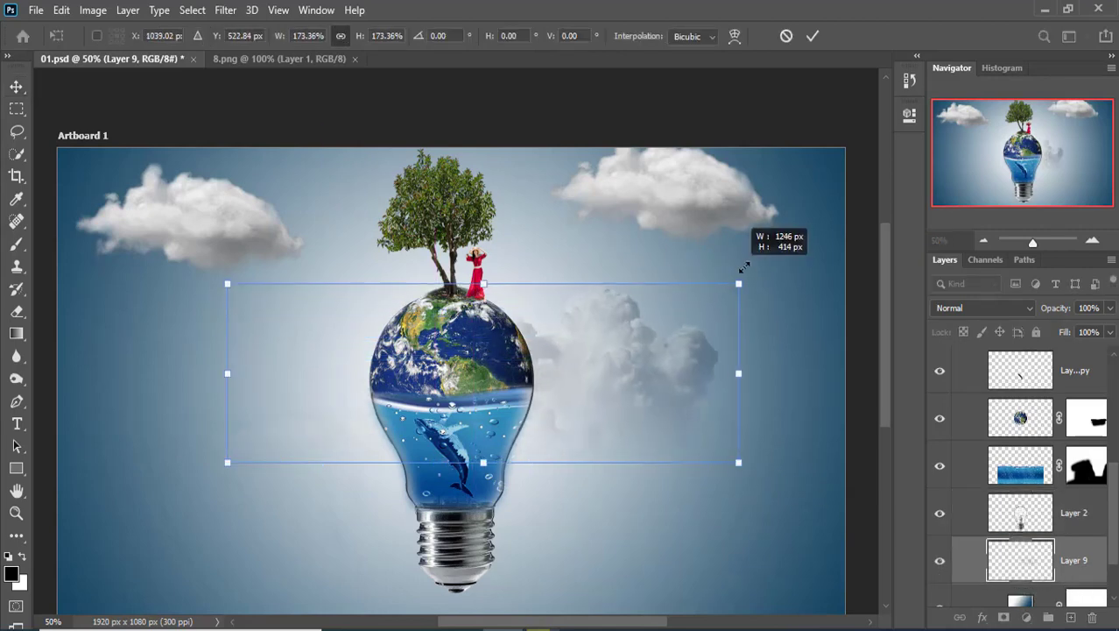
pyautogui.moveTo(665, 343)
pyautogui.mouseDown()
pyautogui.moveTo(579, 366)
pyautogui.moveTo(591, 355)
pyautogui.mouseUp()
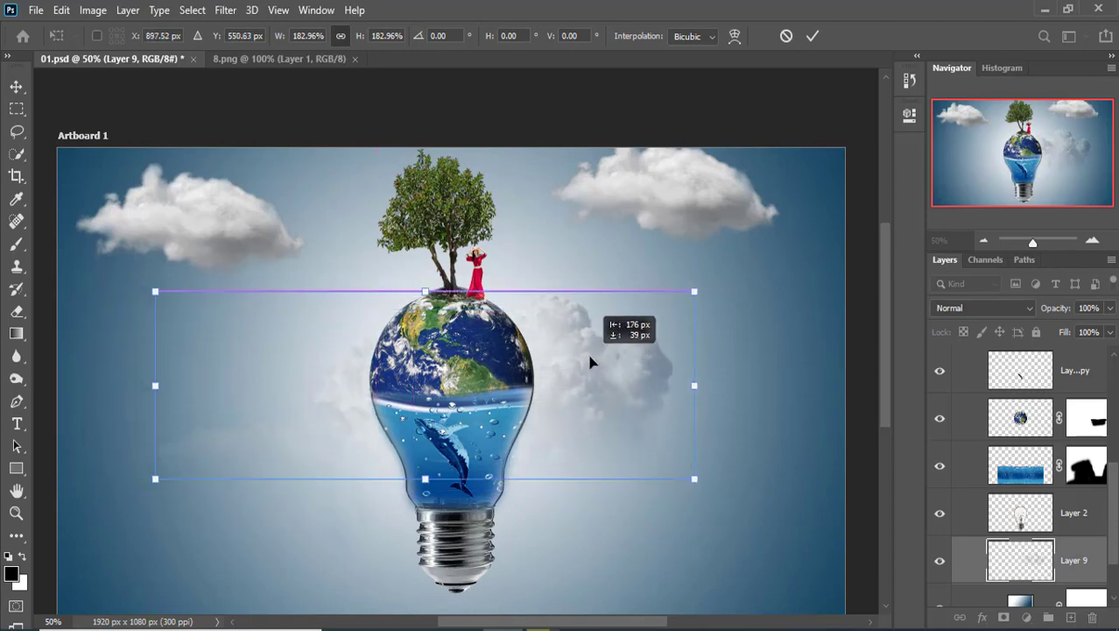
pyautogui.moveTo(697, 290); pyautogui.dragTo(685, 292)
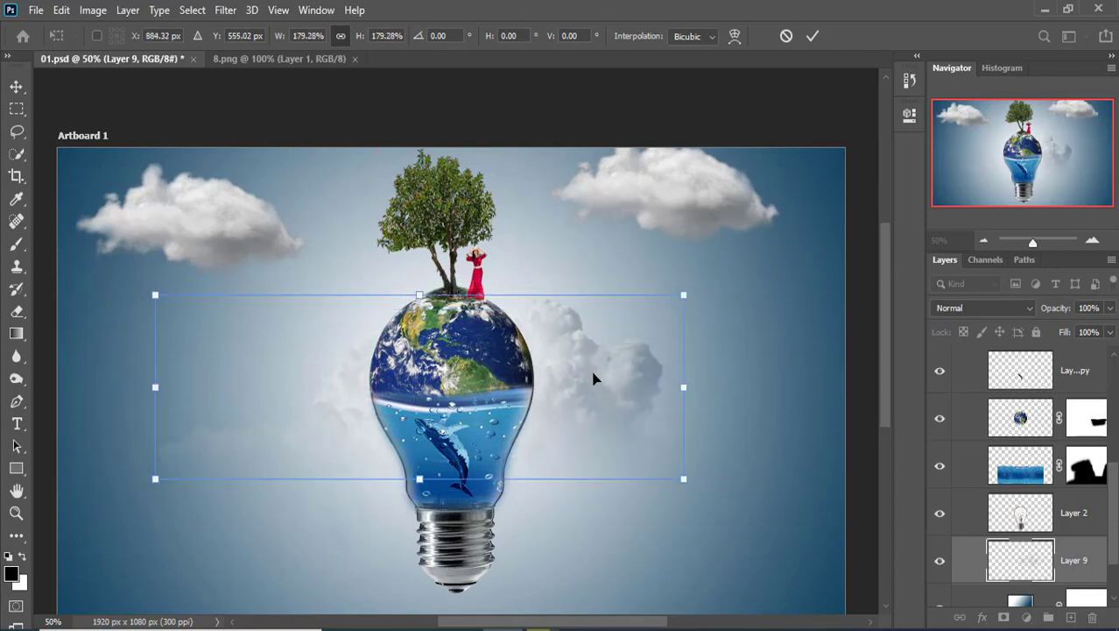
pyautogui.moveTo(595, 375)
pyautogui.mouseDown()
pyautogui.moveTo(609, 319)
pyautogui.moveTo(609, 349)
pyautogui.mouseUp()
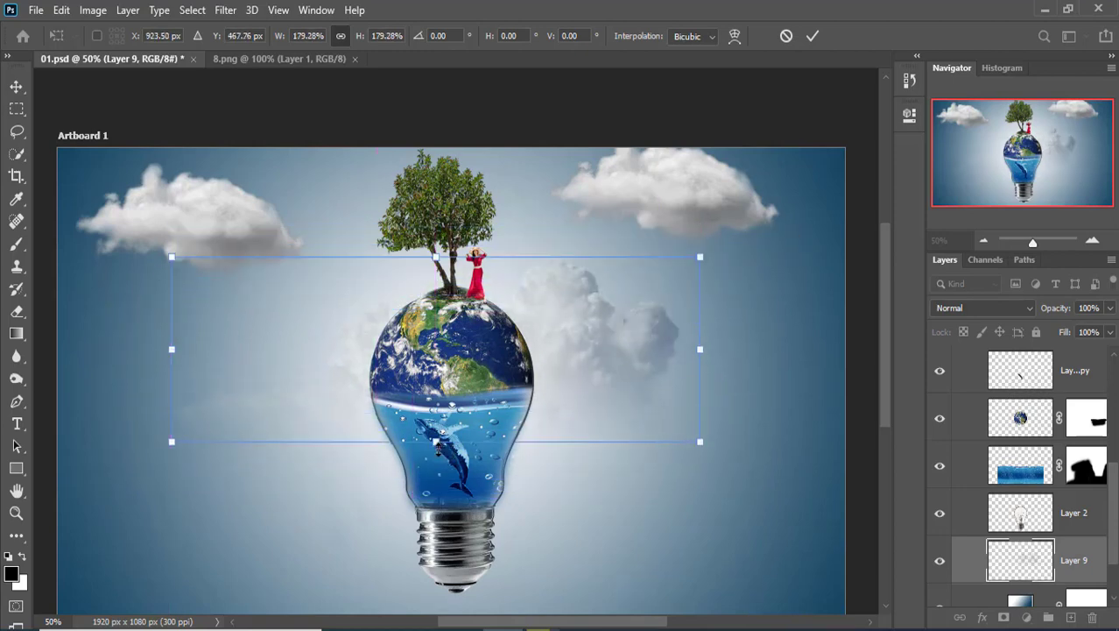
pyautogui.moveTo(437, 443); pyautogui.dragTo(443, 501)
pyautogui.moveTo(555, 405); pyautogui.dragTo(562, 404)
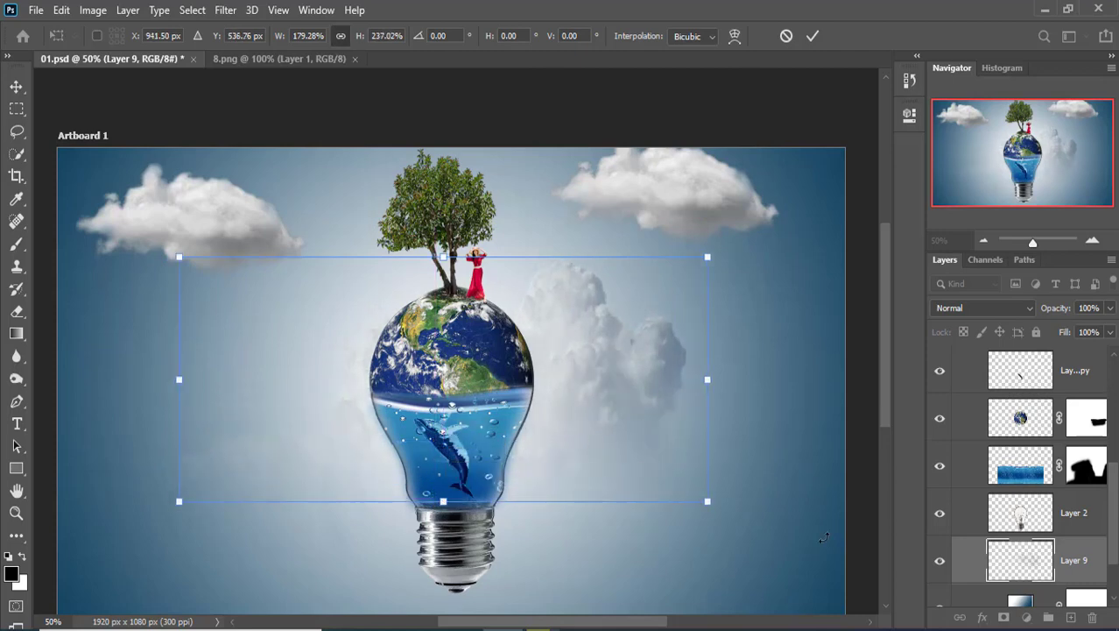
pyautogui.click(814, 36)
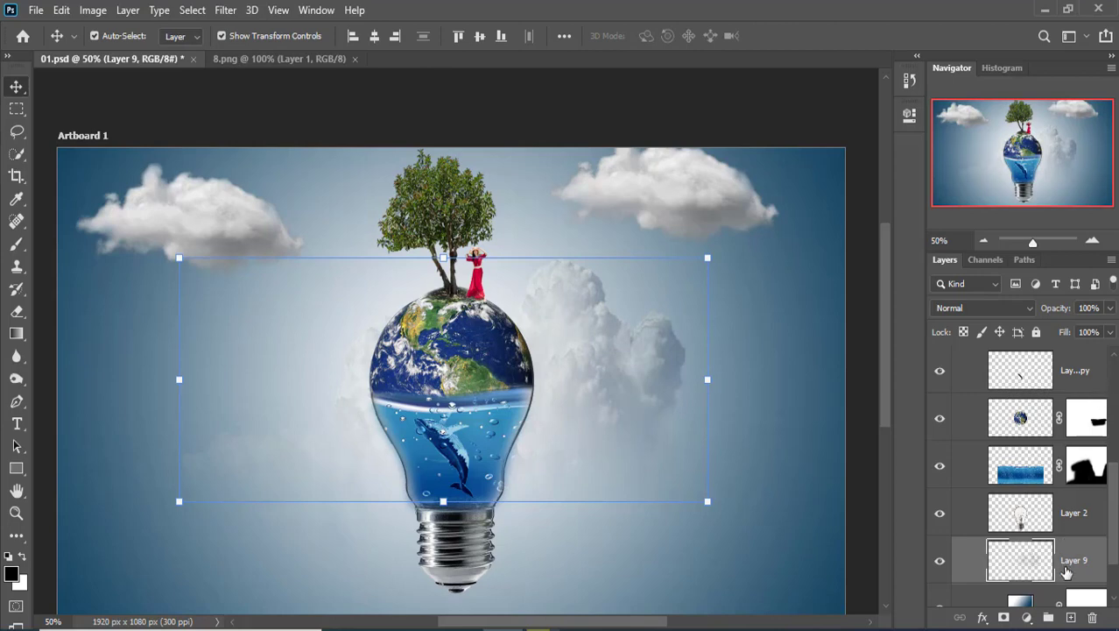
# Add a layer mask to the cloud and brush away its lower-left edge.
pyautogui.click(1004, 619)
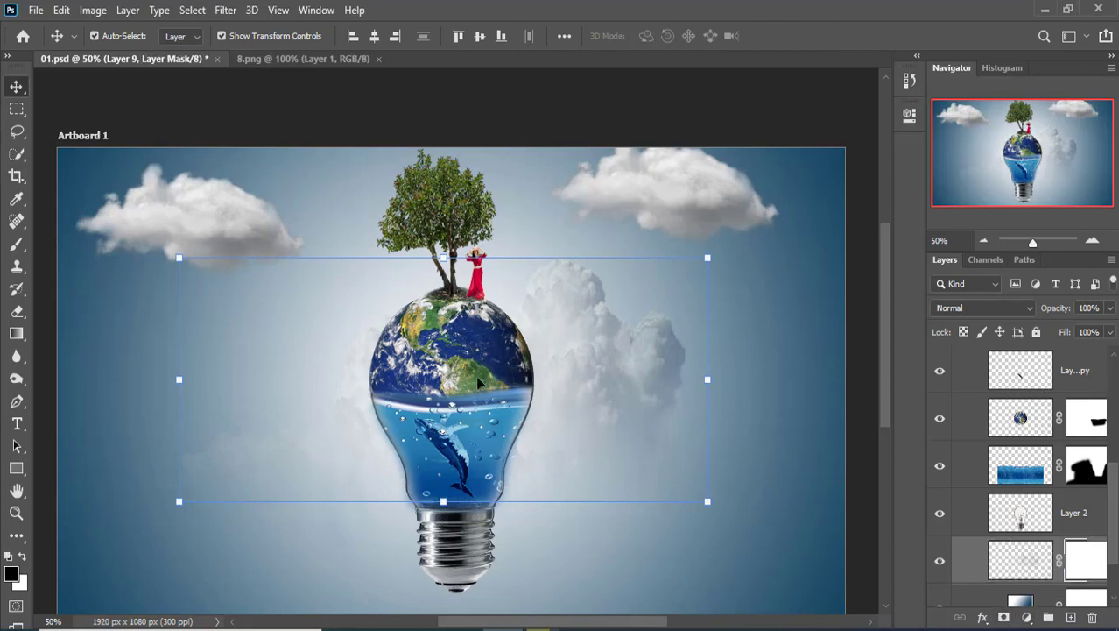
pyautogui.click(17, 252)
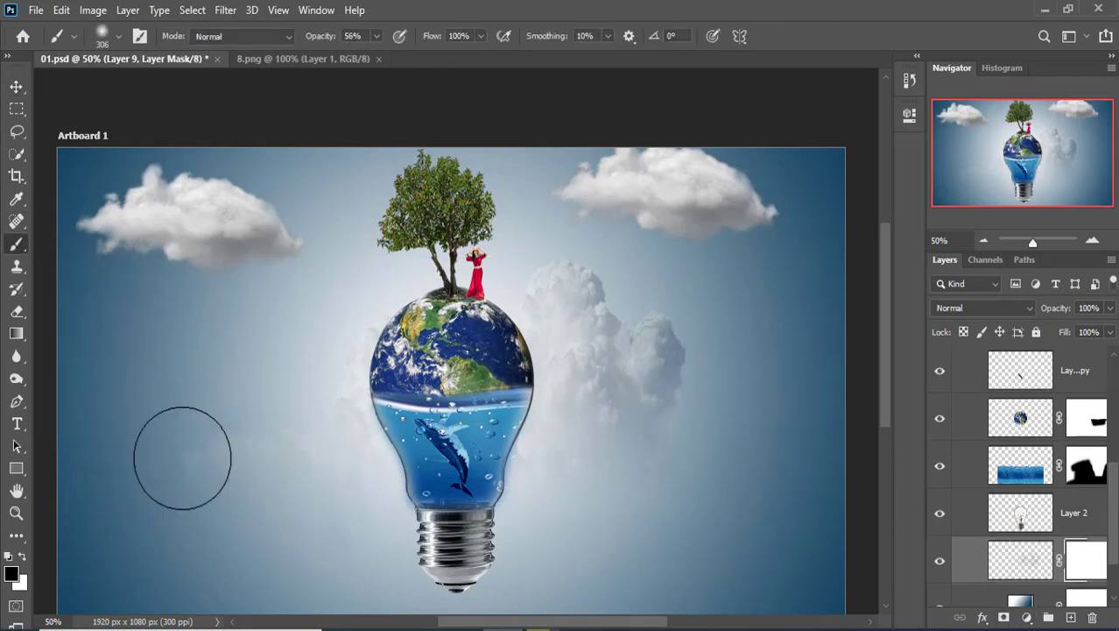
pyautogui.moveTo(222, 561); pyautogui.dragTo(188, 532)
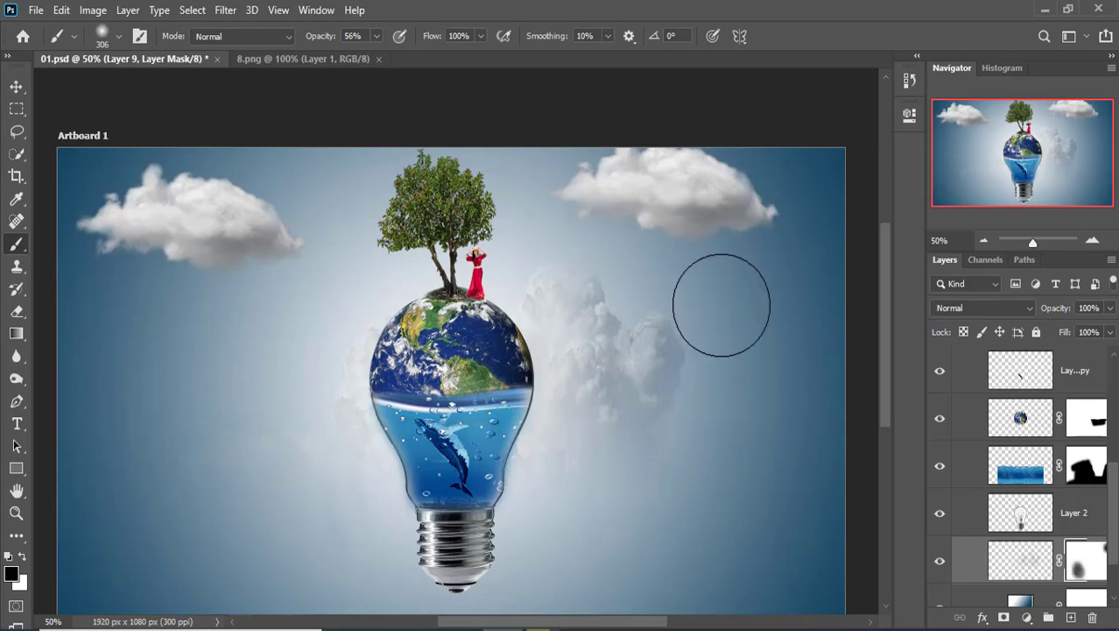
pyautogui.scroll(-2, 783, 339)
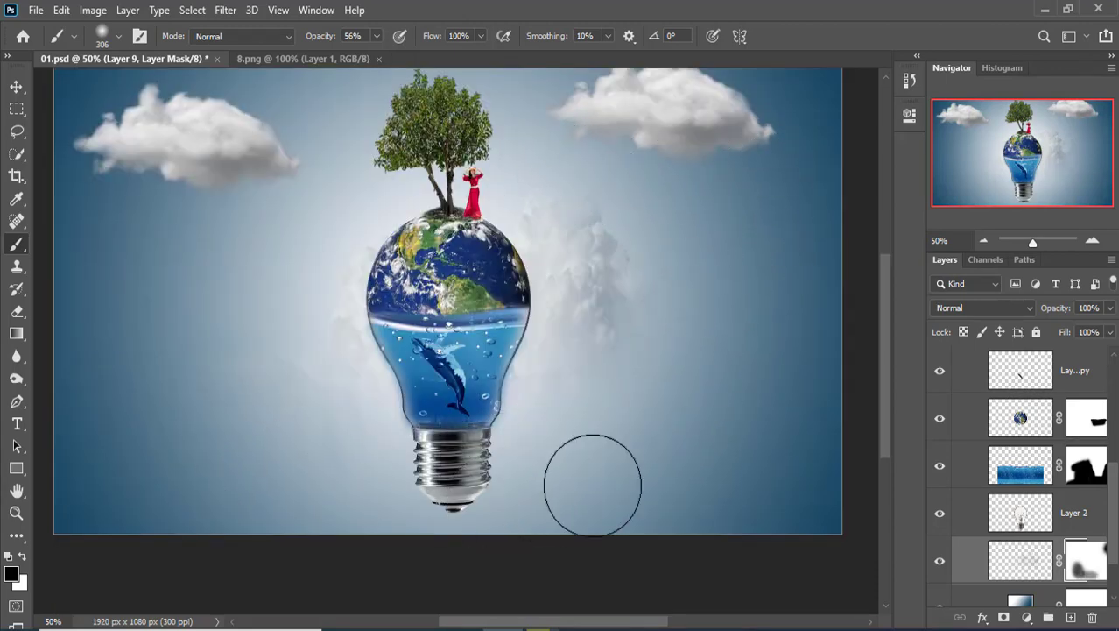
pyautogui.moveTo(571, 321); pyautogui.dragTo(577, 372)
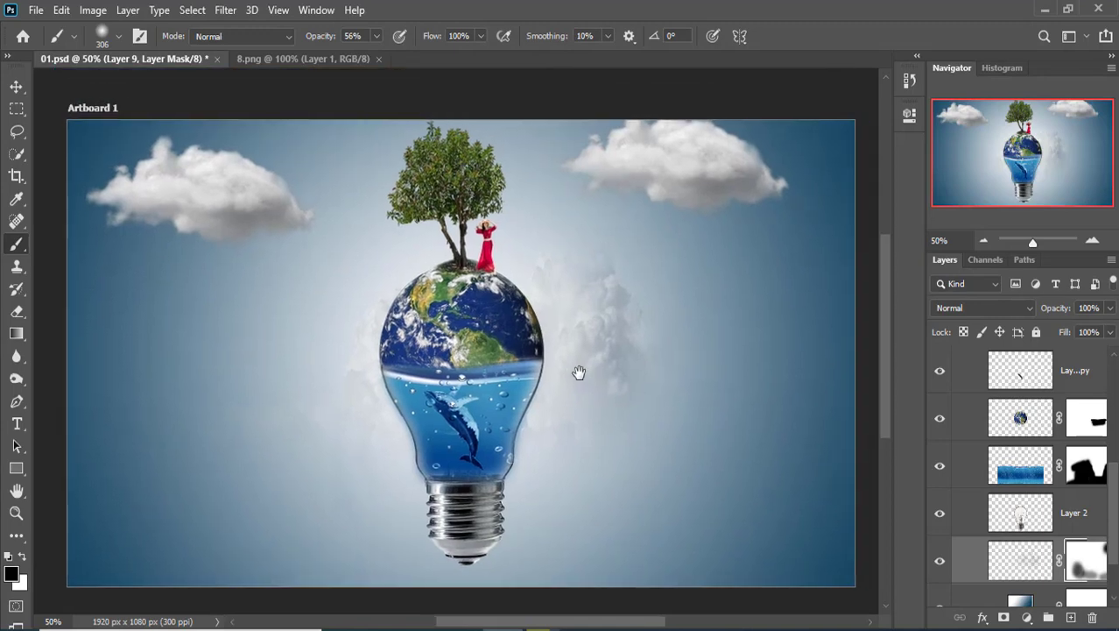
# Duplicate the Layer 8 copy cloud layer.
pyautogui.press('m')
pyautogui.scroll(3, 1043, 394)
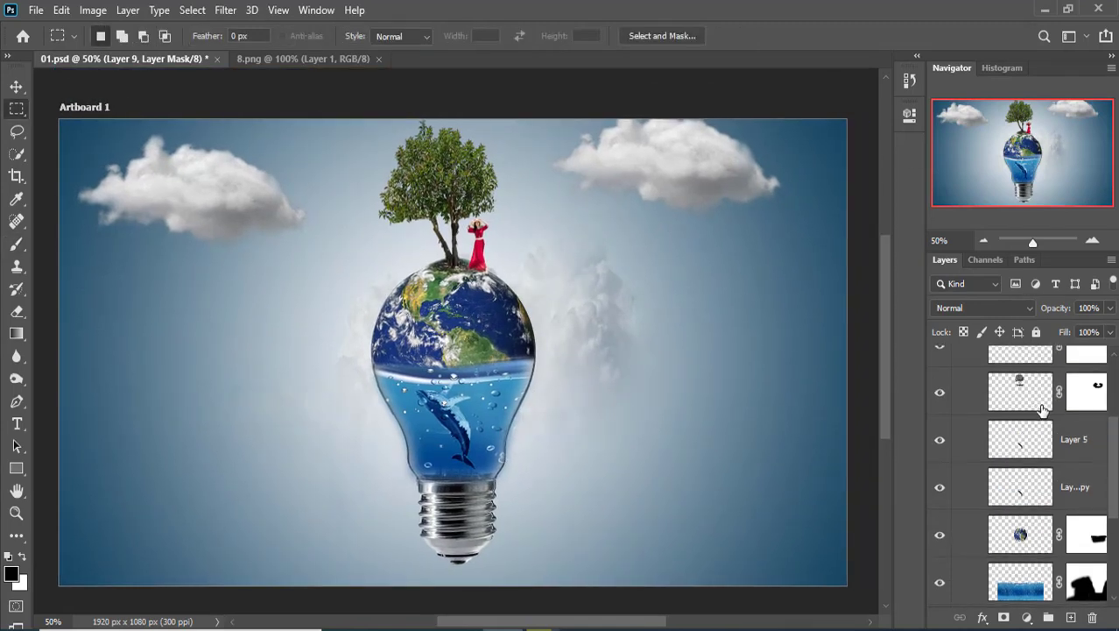
pyautogui.scroll(3, 1055, 411)
pyautogui.click(1064, 442)
pyautogui.click(1072, 395)
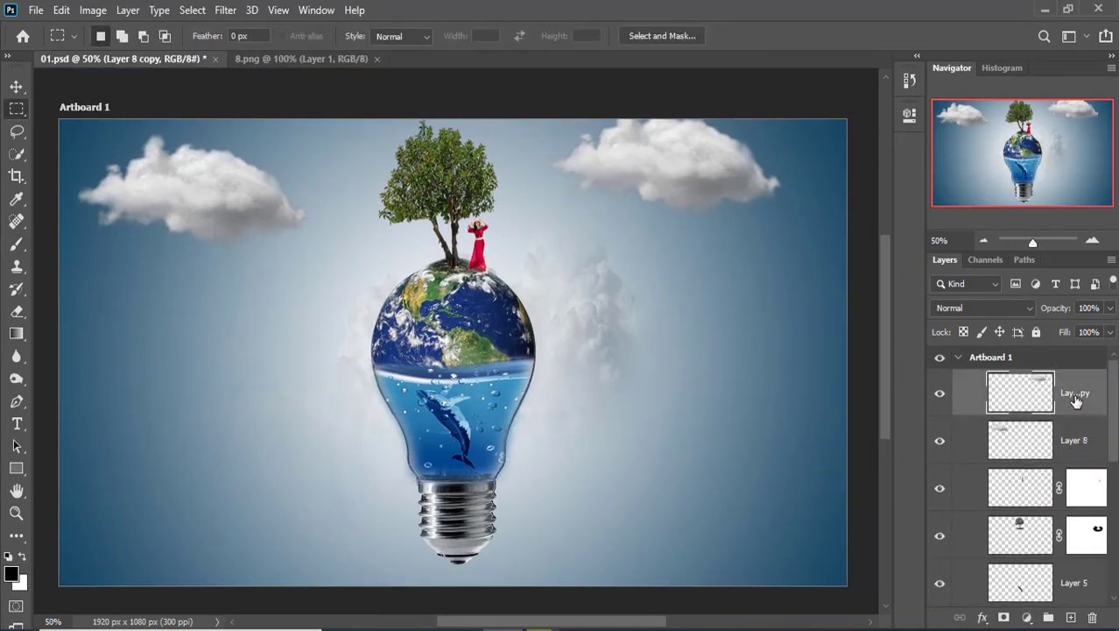
pyautogui.rightClick(1072, 396)
pyautogui.click(885, 94)
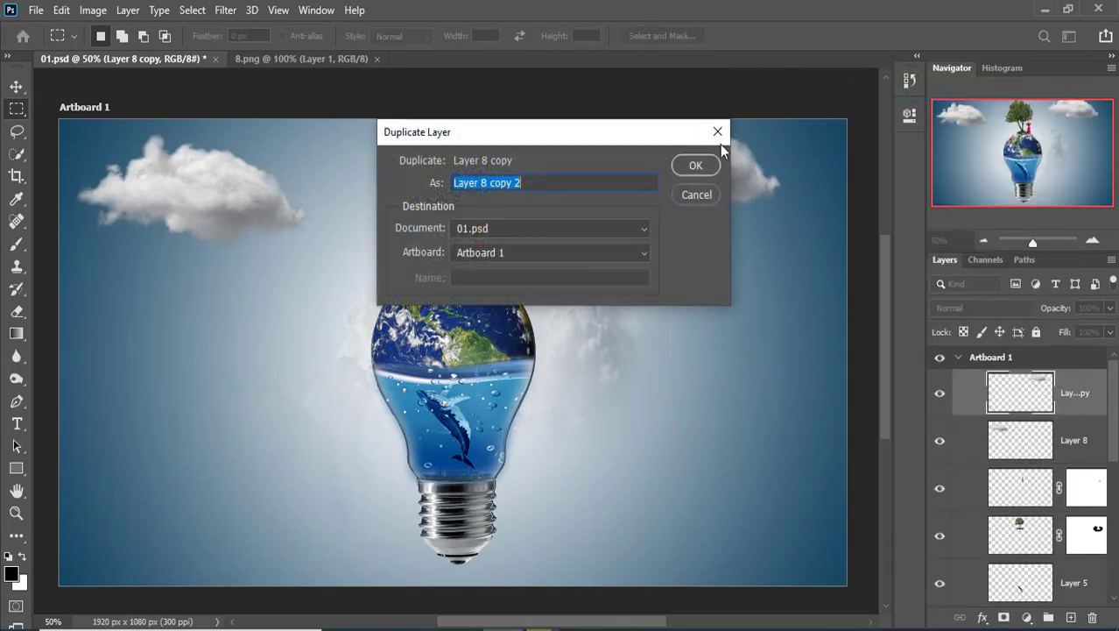
pyautogui.click(698, 164)
# Move the new cloud copy to the lower left and shrink it to 77.5%.
pyautogui.click(15, 86)
pyautogui.moveTo(617, 250); pyautogui.dragTo(206, 425)
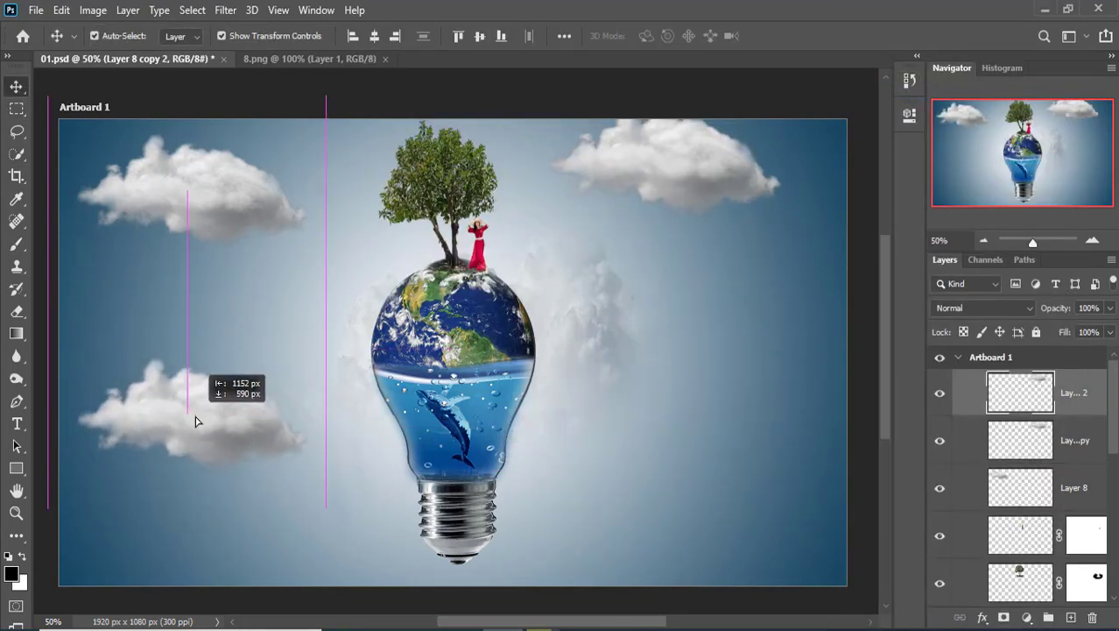
pyautogui.moveTo(206, 425); pyautogui.dragTo(196, 423)
pyautogui.moveTo(57, 333); pyautogui.dragTo(120, 375)
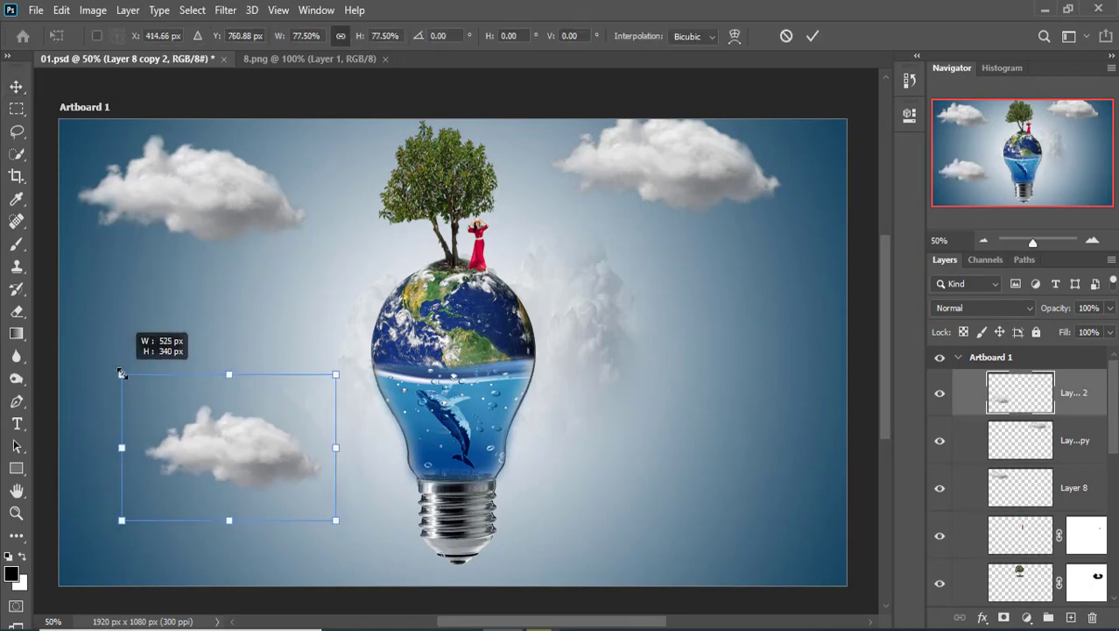
pyautogui.moveTo(201, 457); pyautogui.dragTo(184, 420)
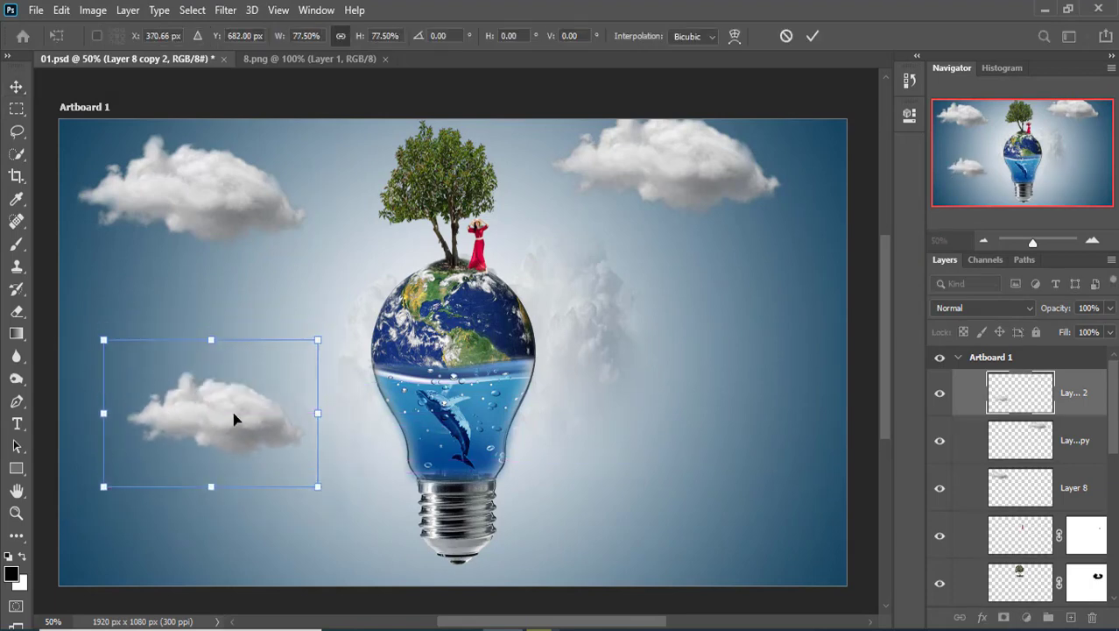
pyautogui.press('Return')
# Duplicate the small cloud, place it beside the bulb's right side at about 88% opacity.
pyautogui.rightClick(1075, 401)
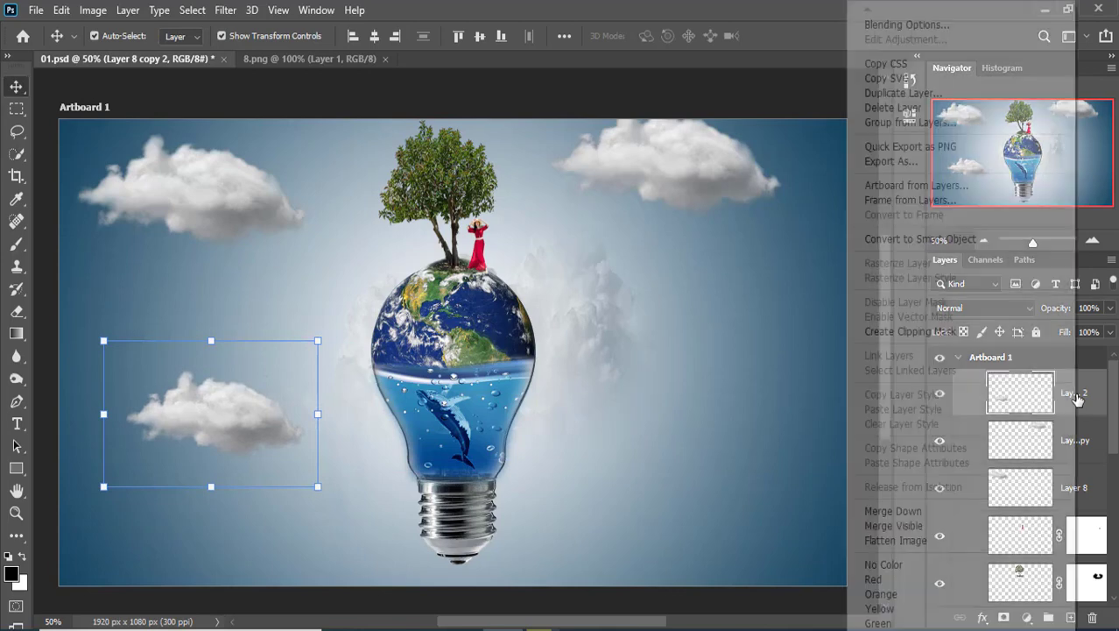
pyautogui.click(893, 93)
pyautogui.click(710, 166)
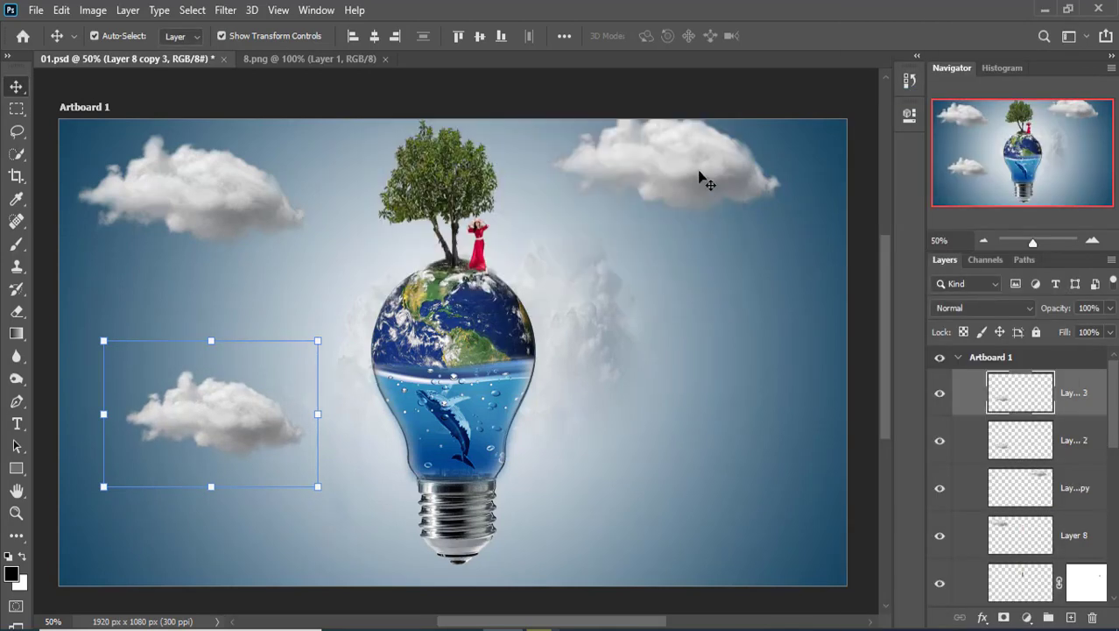
pyautogui.moveTo(704, 178)
pyautogui.mouseDown()
pyautogui.moveTo(724, 237)
pyautogui.moveTo(632, 398)
pyautogui.moveTo(615, 390)
pyautogui.mouseUp()
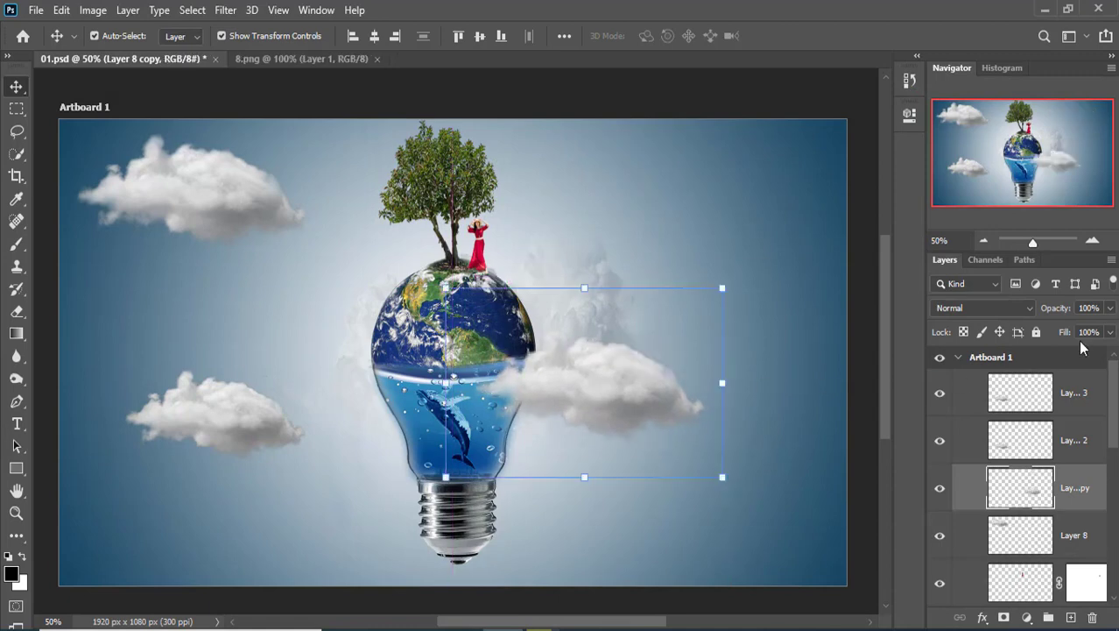
pyautogui.click(1111, 308)
pyautogui.moveTo(1109, 331); pyautogui.dragTo(1100, 331)
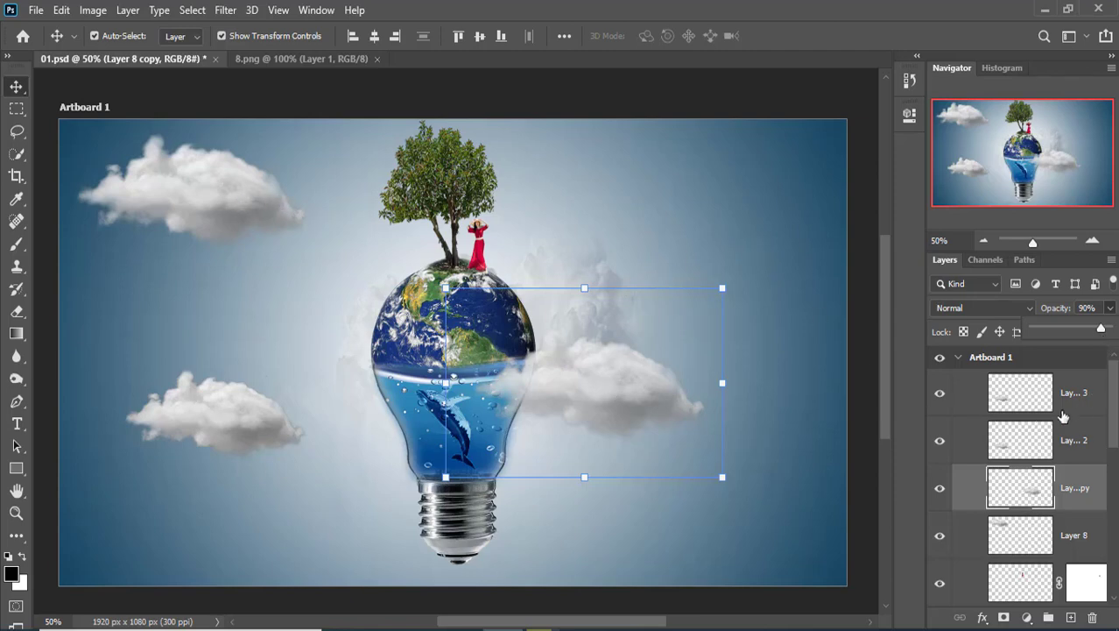
# Duplicate the upper-left cloud layer and move the copy into the upper-right sky.
pyautogui.click(1073, 394)
pyautogui.click(1072, 454)
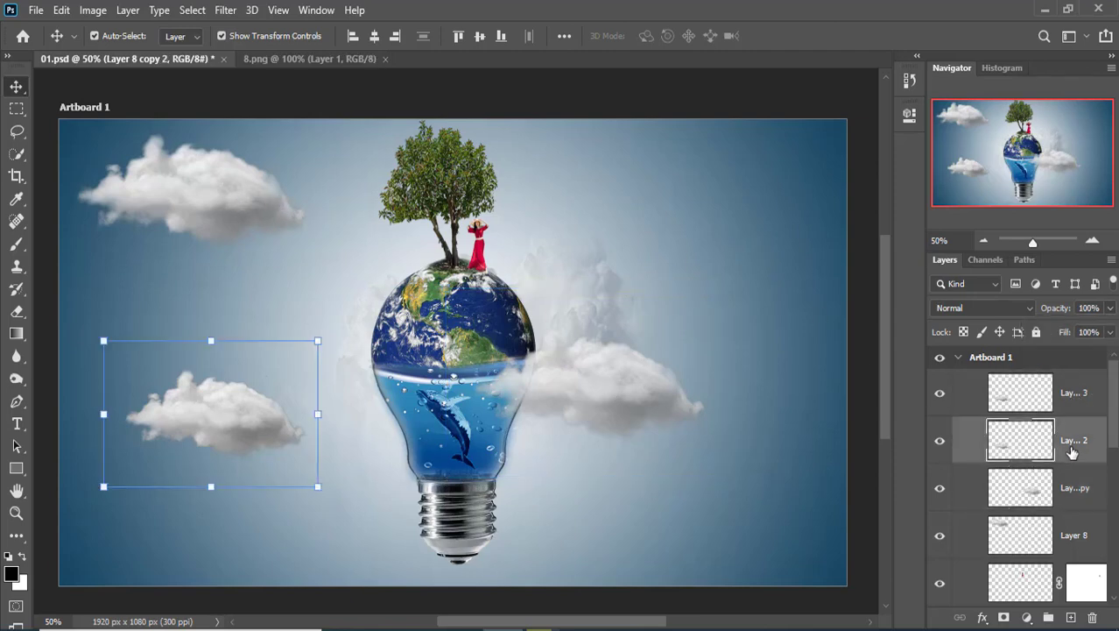
pyautogui.click(1073, 494)
pyautogui.click(1072, 536)
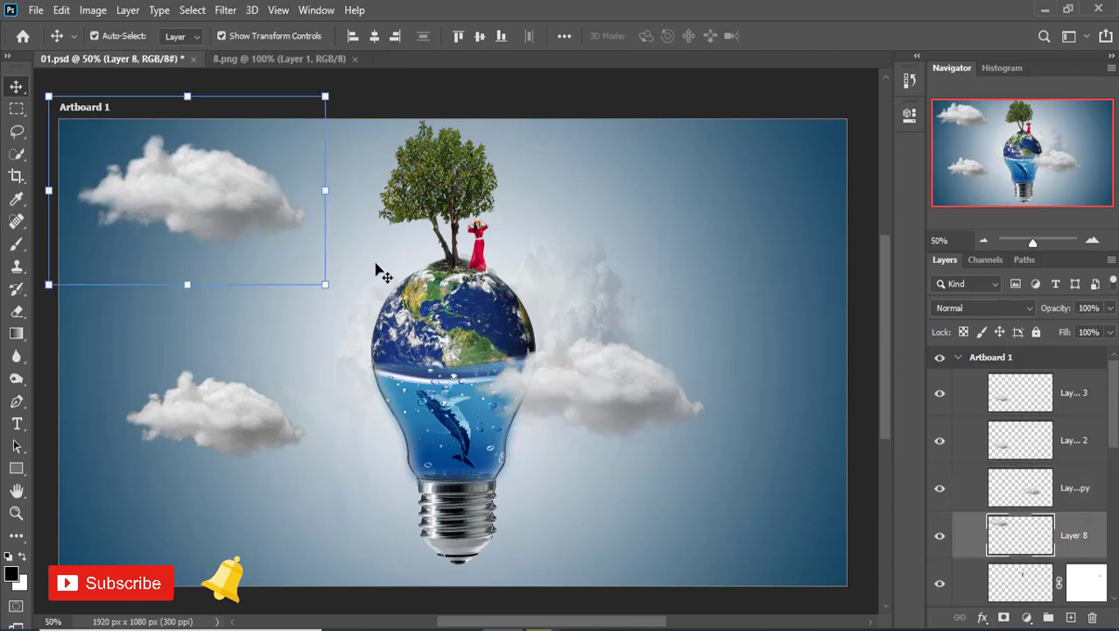
pyautogui.rightClick(1083, 536)
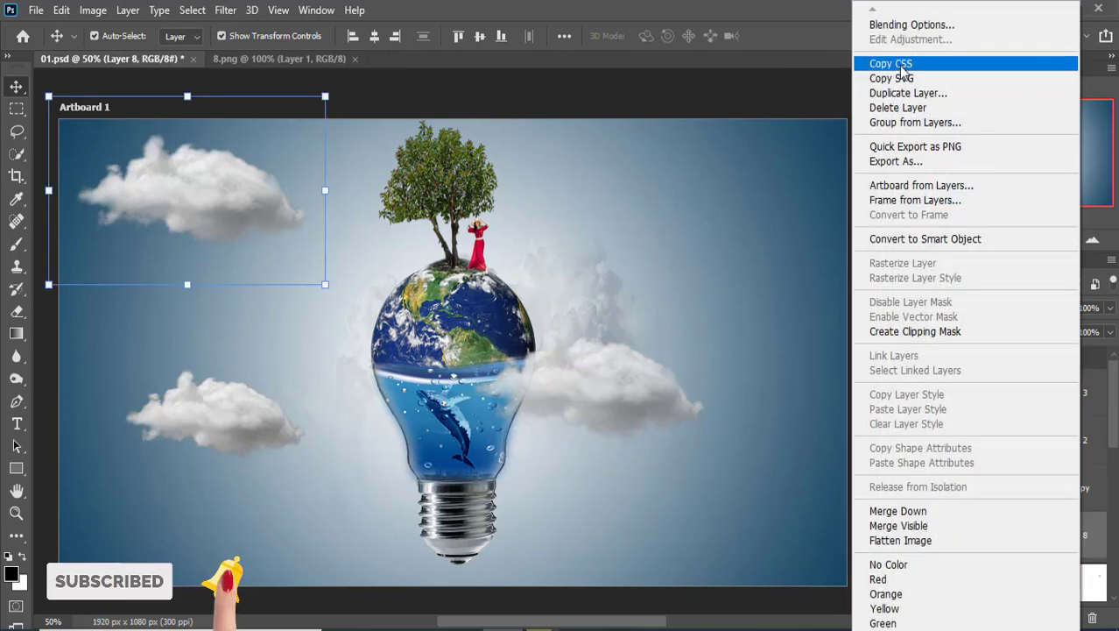
pyautogui.click(911, 93)
pyautogui.click(695, 167)
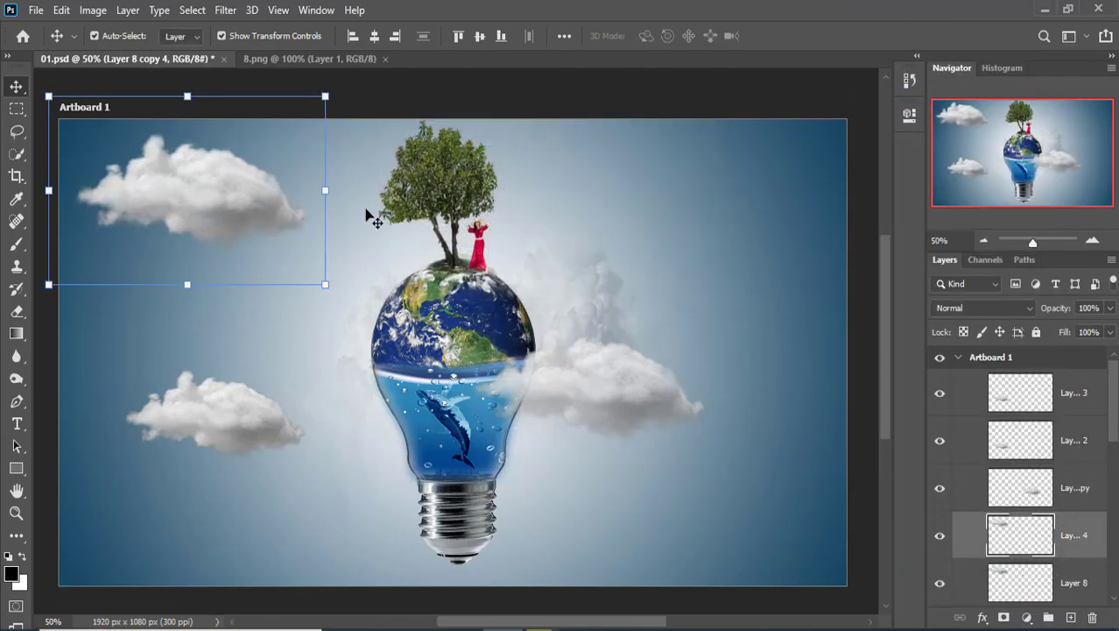
pyautogui.moveTo(238, 187); pyautogui.dragTo(710, 155)
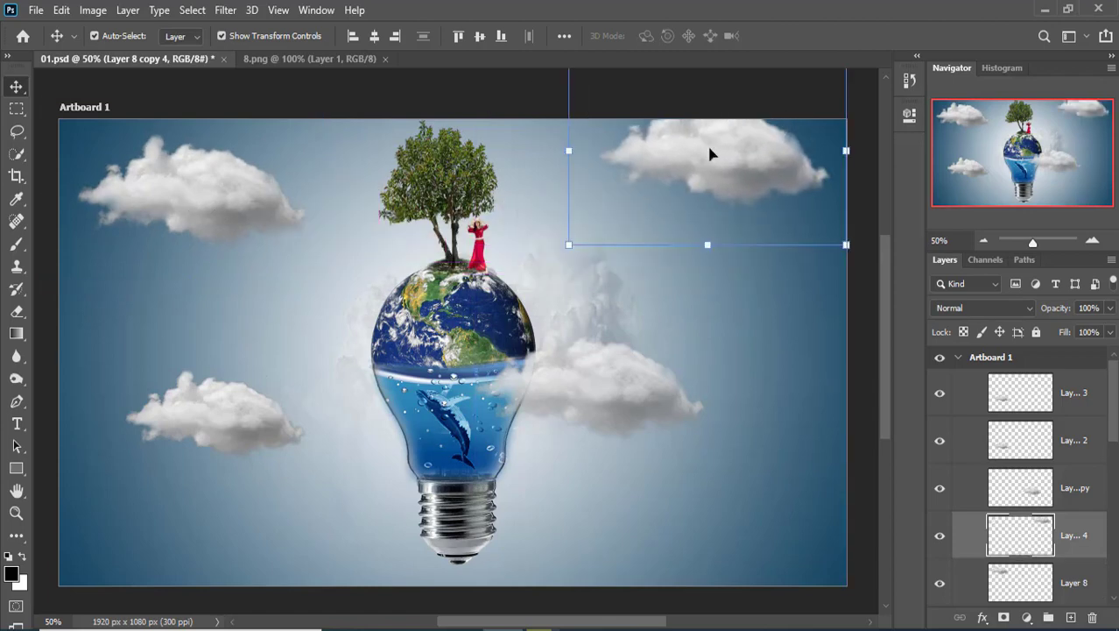
# Enlarge the lower-left cloud copy to about 108% and delete the extra Layer 8 copy 2.
pyautogui.click(1029, 582)
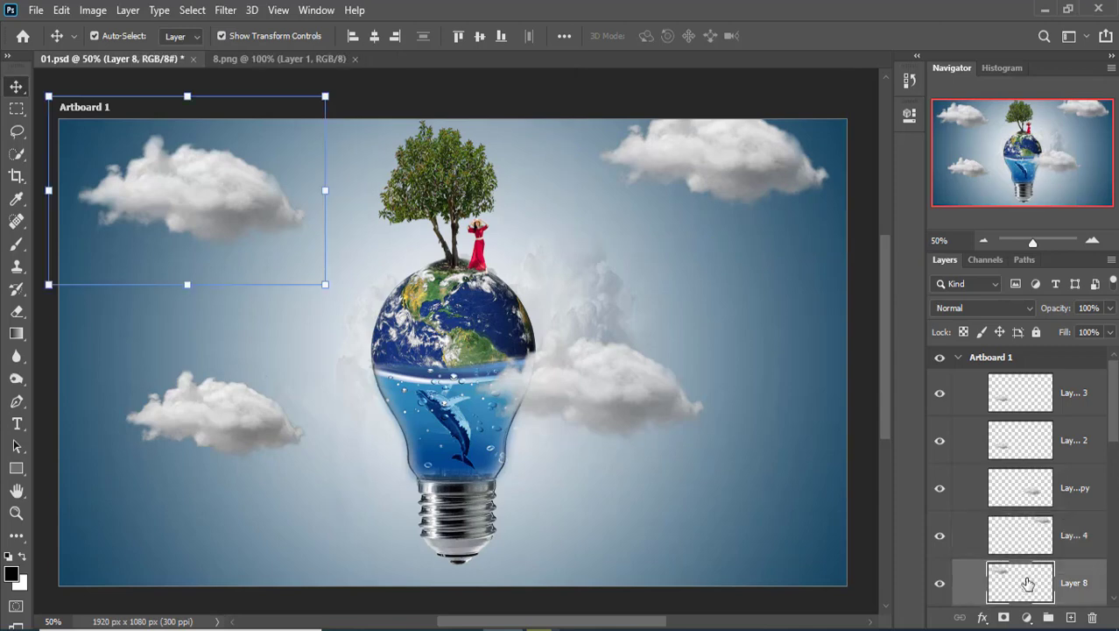
pyautogui.click(1051, 445)
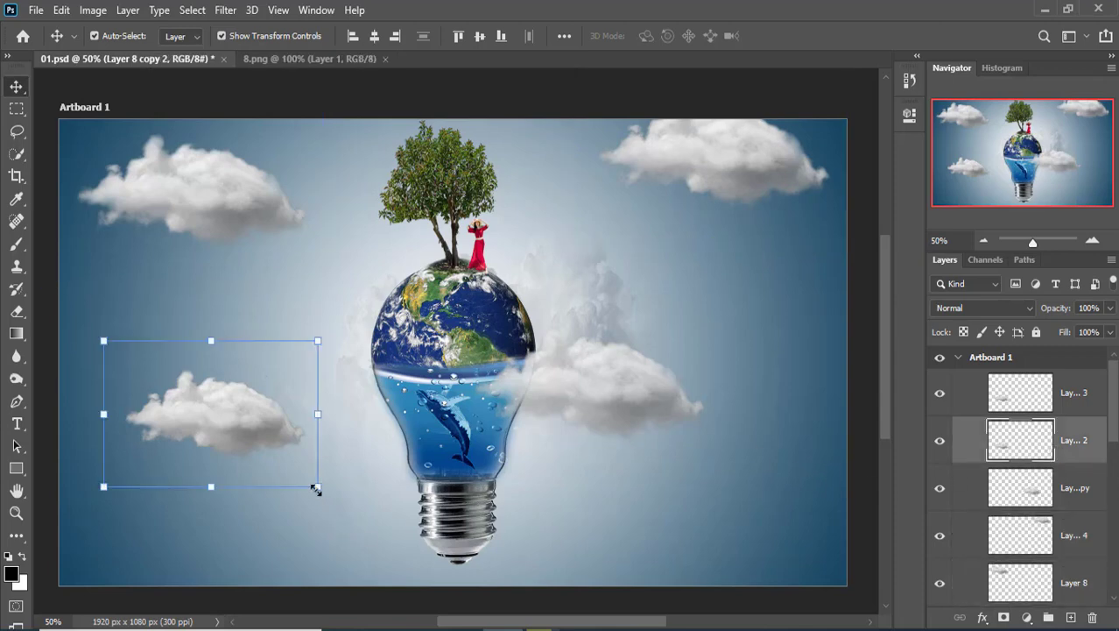
pyautogui.moveTo(315, 488)
pyautogui.mouseDown()
pyautogui.moveTo(334, 497)
pyautogui.moveTo(837, 308)
pyautogui.moveTo(857, 372)
pyautogui.moveTo(854, 337)
pyautogui.mouseUp()
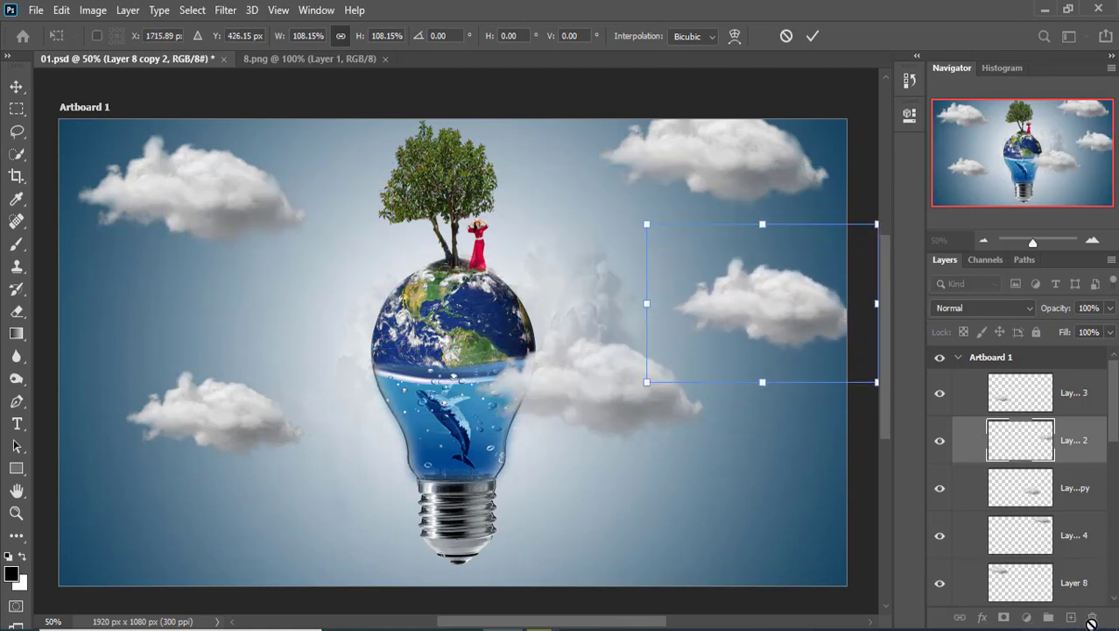
pyautogui.click(813, 36)
pyautogui.click(1091, 619)
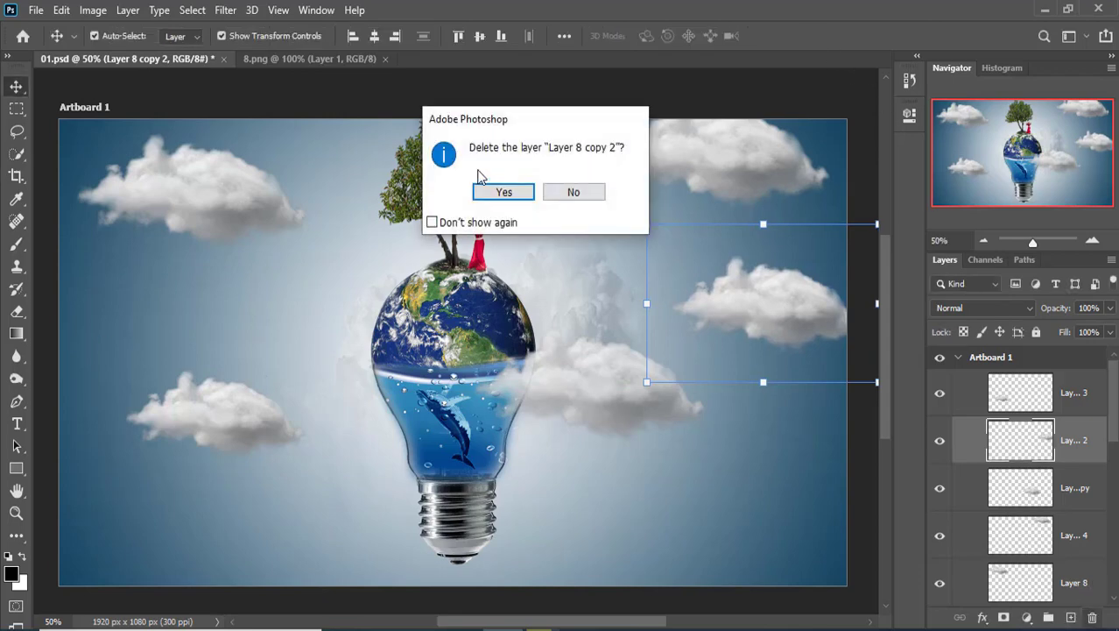
pyautogui.click(512, 191)
pyautogui.click(204, 198)
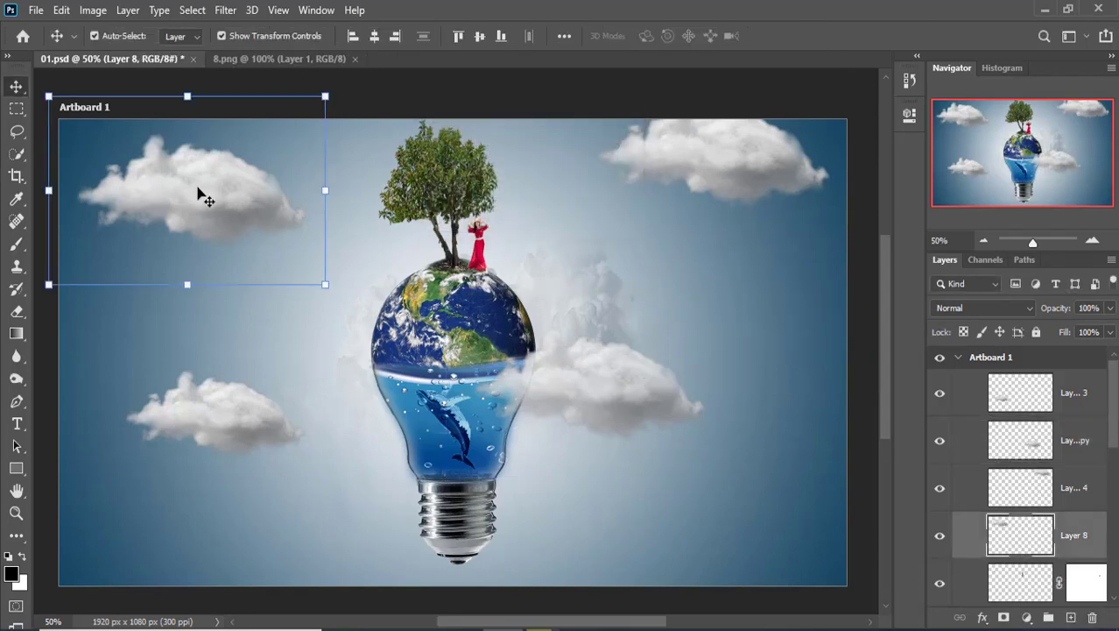
# Stretch the misty Layer 9 cloud rightward to about 121% width.
pyautogui.press('m')
pyautogui.scroll(-5, 1016, 473)
pyautogui.click(1007, 492)
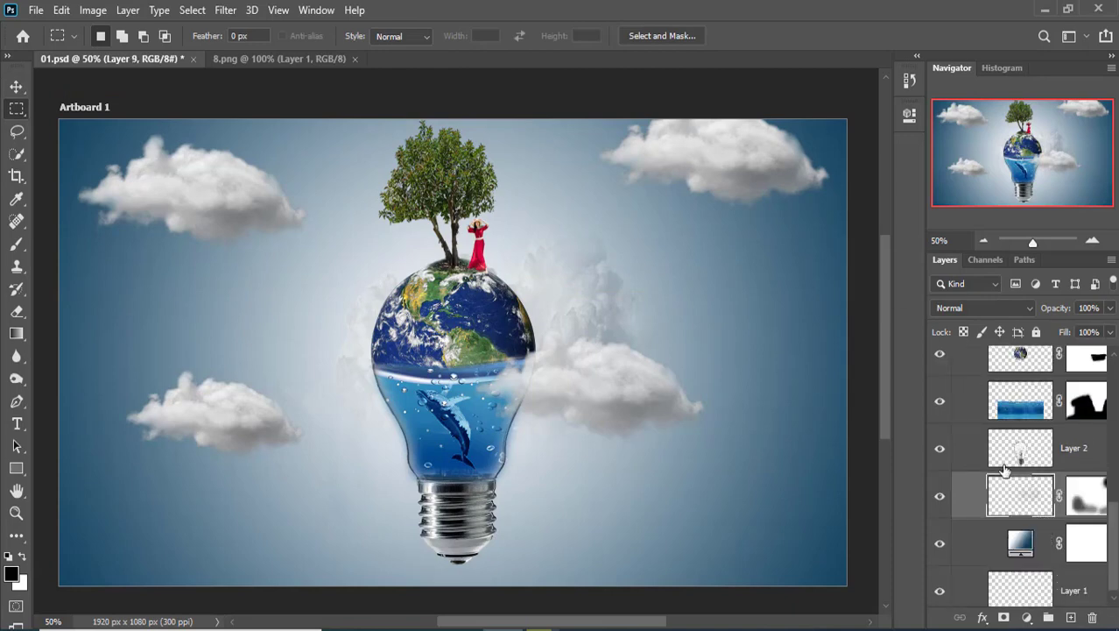
pyautogui.click(16, 86)
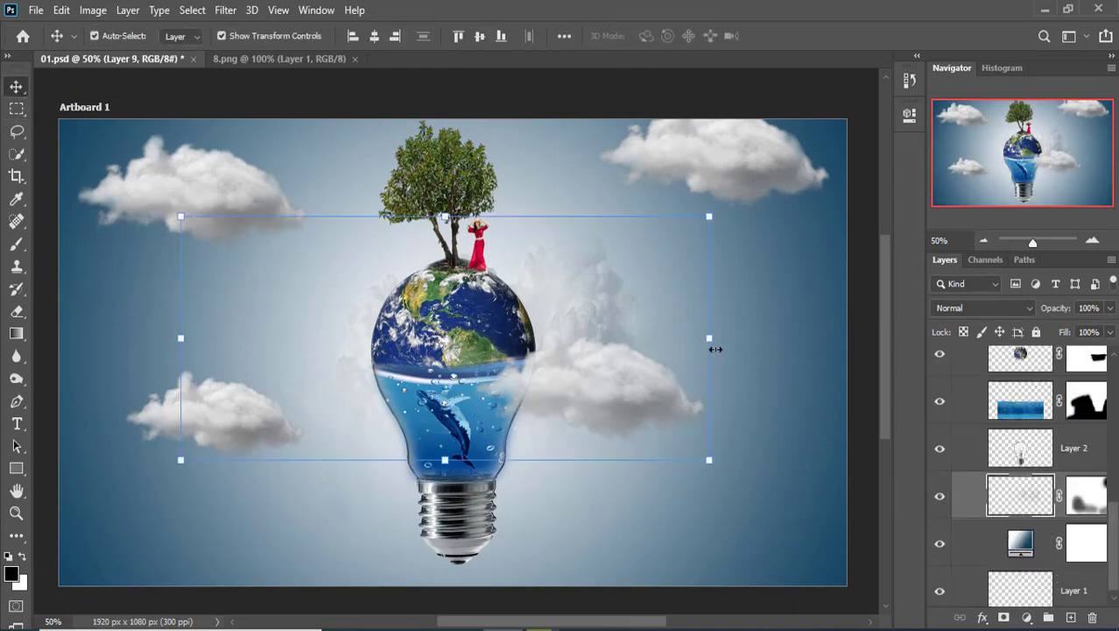
pyautogui.moveTo(708, 339); pyautogui.dragTo(820, 352)
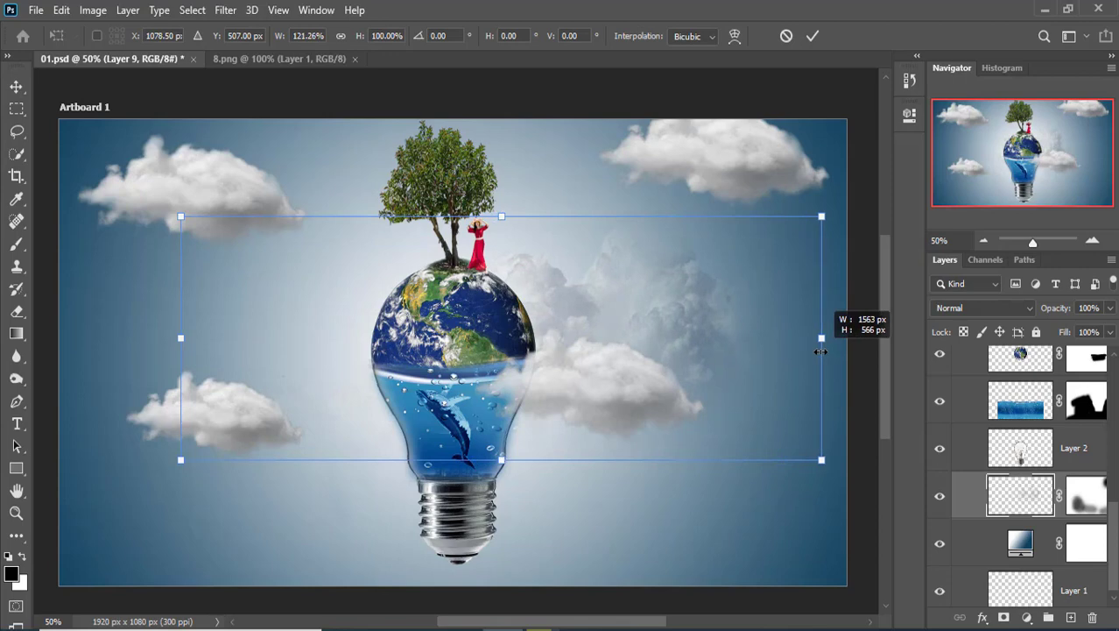
pyautogui.click(812, 36)
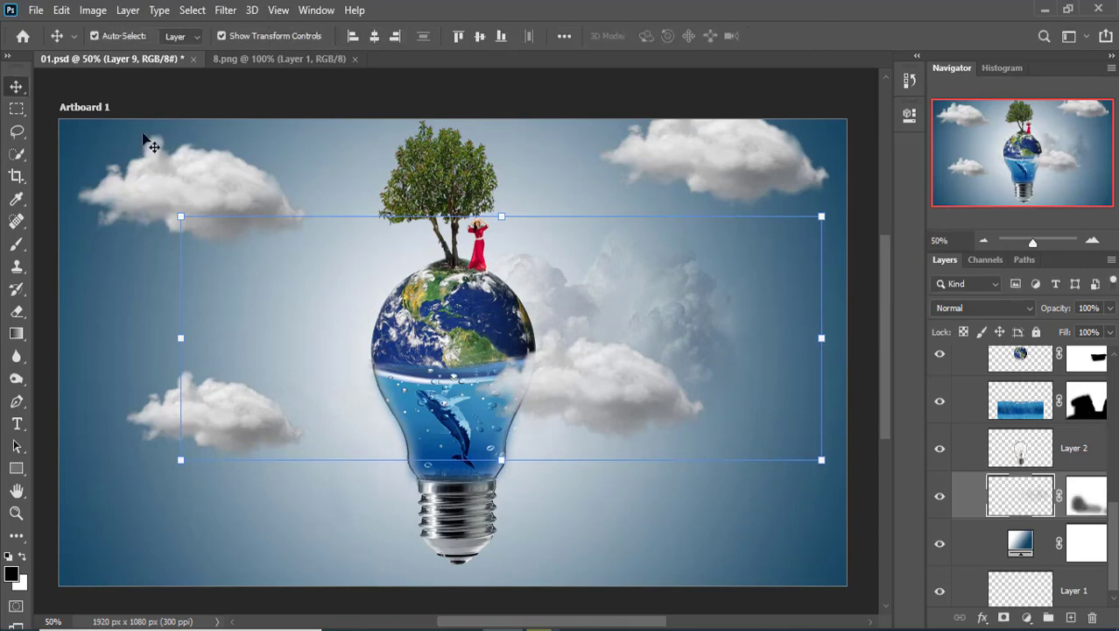
# Open 9.png and drag the bird flock into the 01.psd composite.
pyautogui.press('m')
pyautogui.press('e')
pyautogui.click(36, 10)
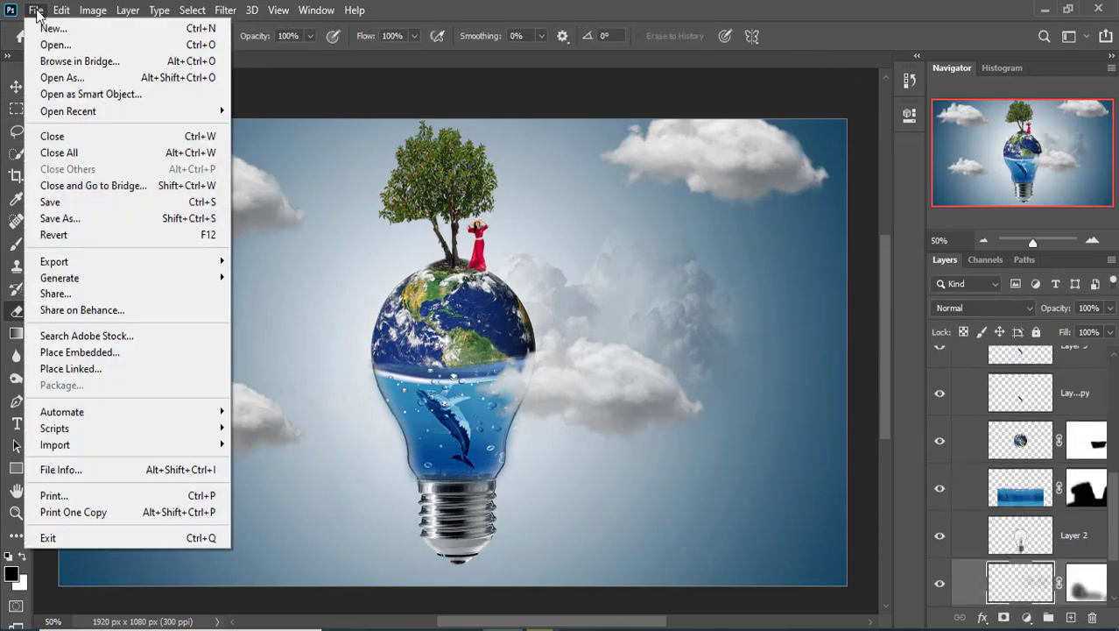
pyautogui.click(55, 44)
pyautogui.scroll(-2, 297, 293)
pyautogui.scroll(-5, 294, 289)
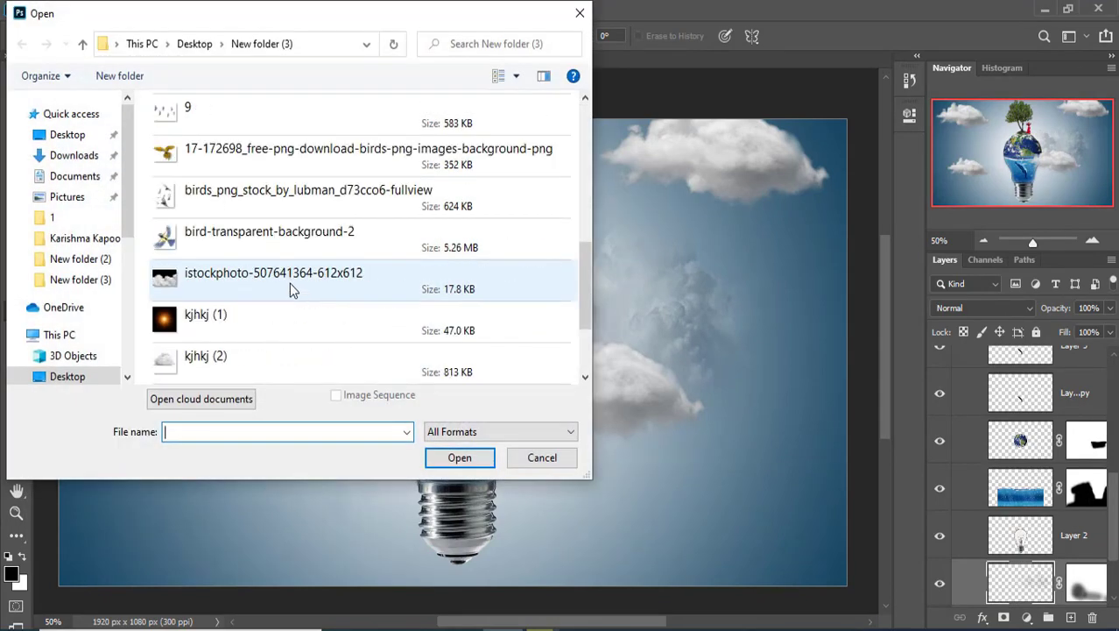
pyautogui.doubleClick(188, 110)
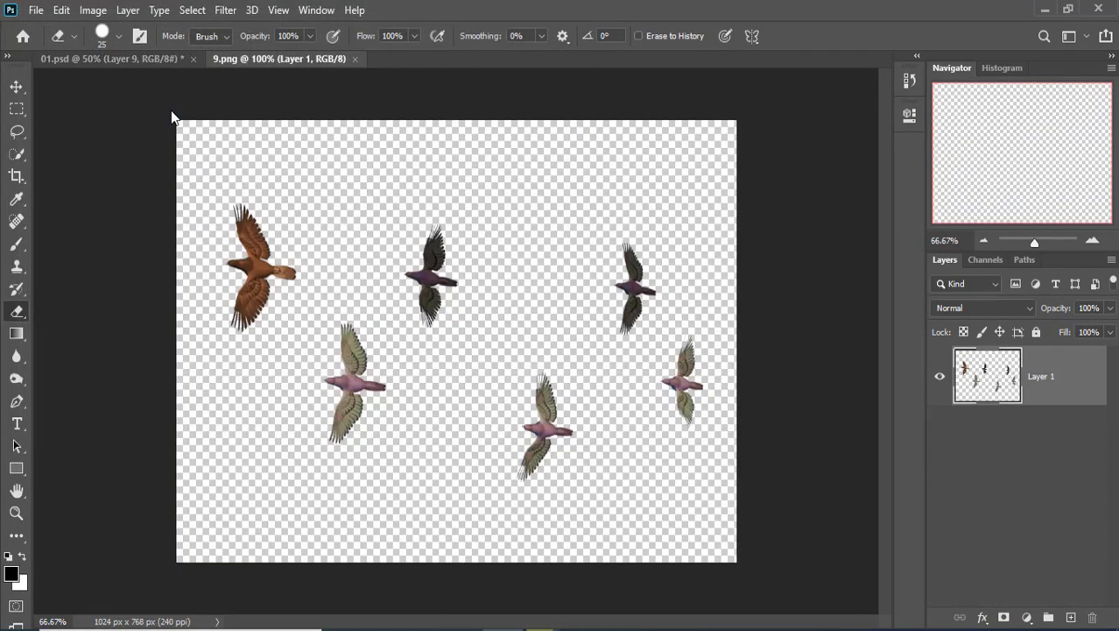
pyautogui.click(16, 87)
pyautogui.moveTo(387, 206)
pyautogui.mouseDown()
pyautogui.moveTo(153, 60)
pyautogui.moveTo(315, 254)
pyautogui.mouseUp()
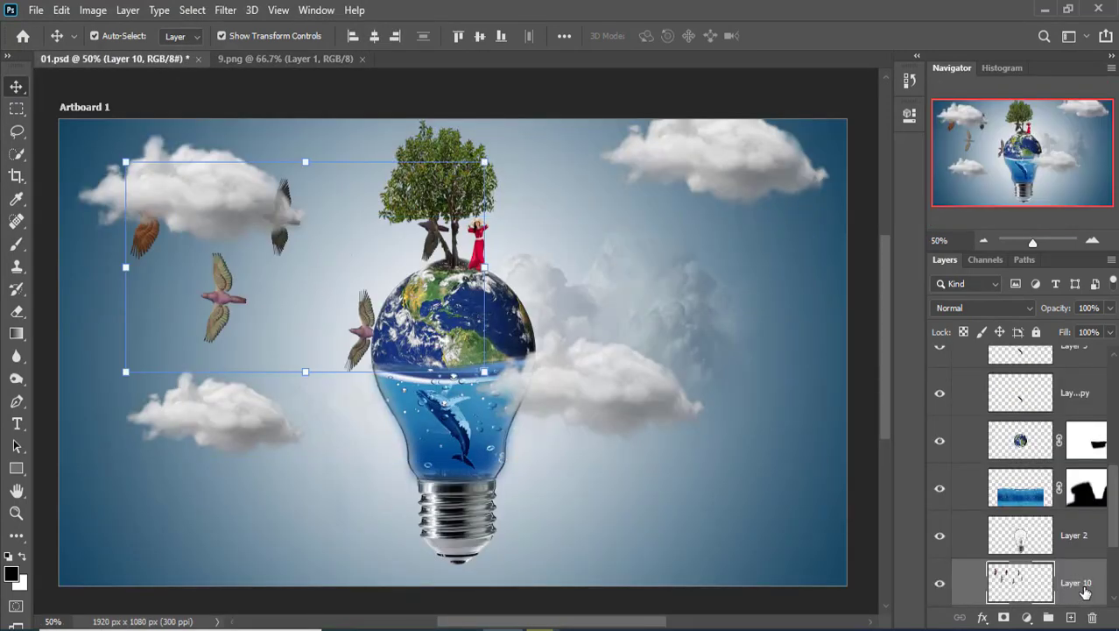
# Move the birds layer, Layer 10, to the top of the layer stack.
pyautogui.moveTo(1086, 593); pyautogui.dragTo(1065, 427)
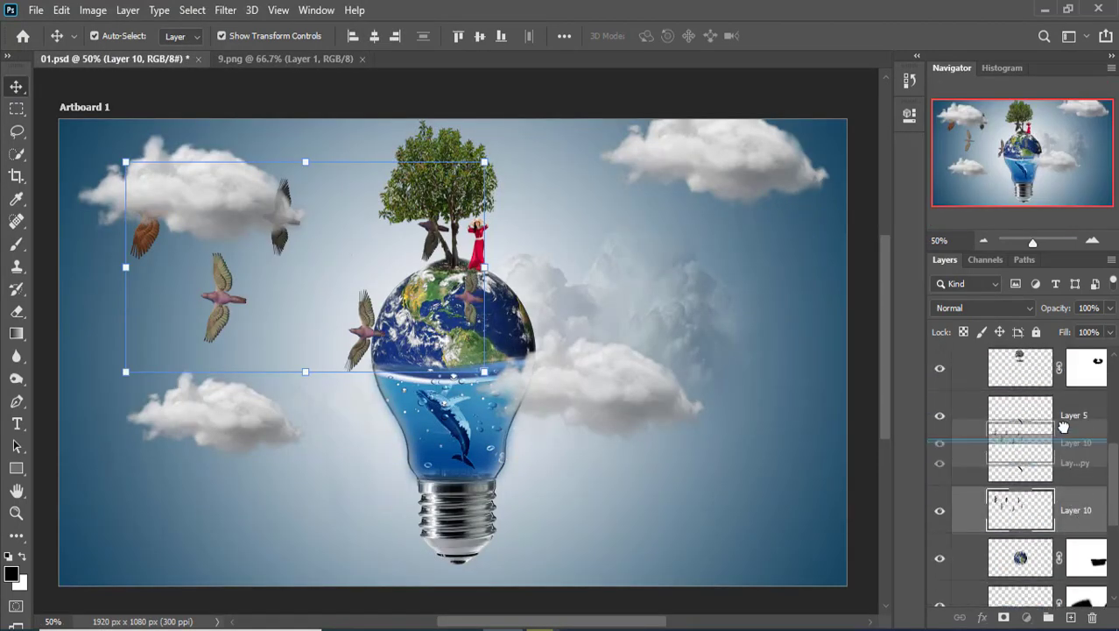
pyautogui.moveTo(1064, 426); pyautogui.dragTo(1099, 496)
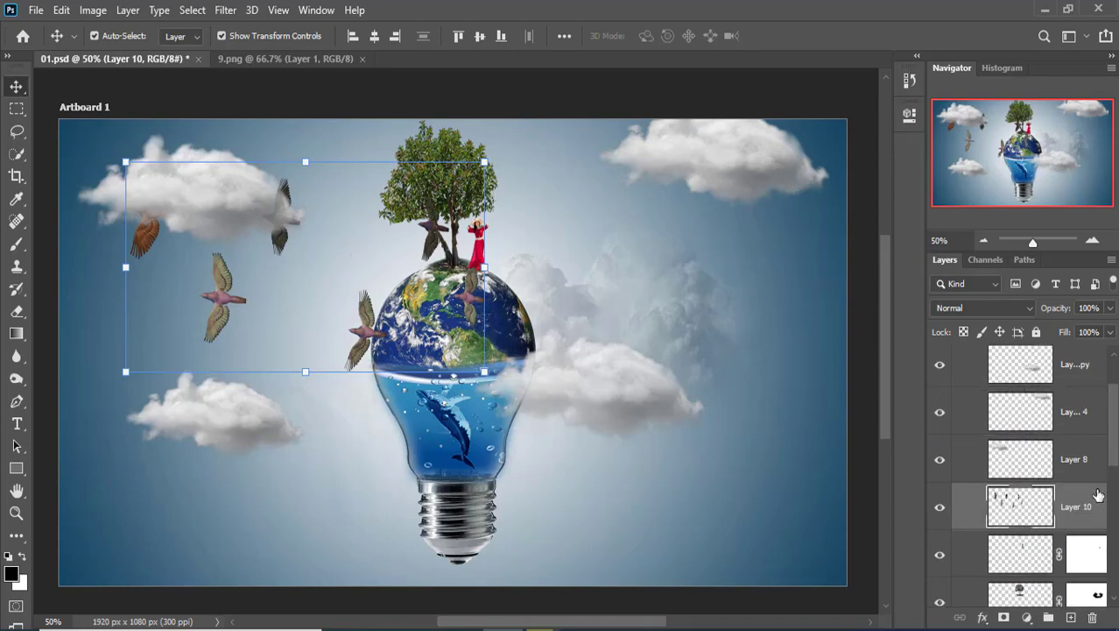
pyautogui.scroll(3, 1098, 496)
pyautogui.moveTo(1063, 578); pyautogui.dragTo(1078, 378)
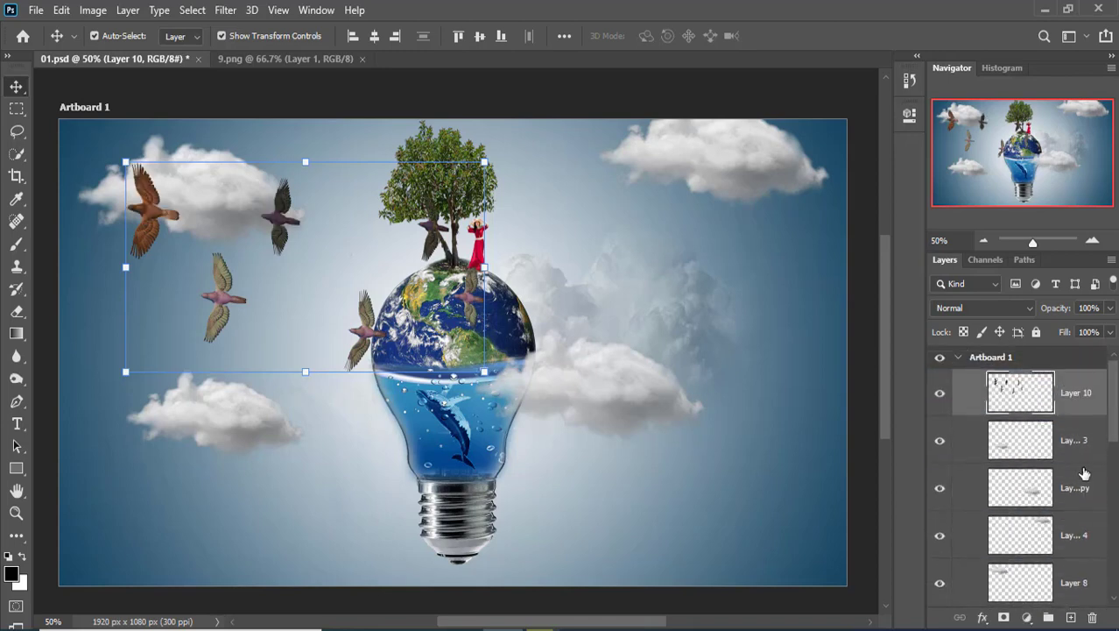
# Scale the flock to about 49%, tilt it, and place it beside the upper-left cloud.
pyautogui.moveTo(125, 162)
pyautogui.mouseDown()
pyautogui.moveTo(308, 268)
pyautogui.moveTo(223, 249)
pyautogui.mouseUp()
pyautogui.moveTo(350, 357); pyautogui.dragTo(360, 338)
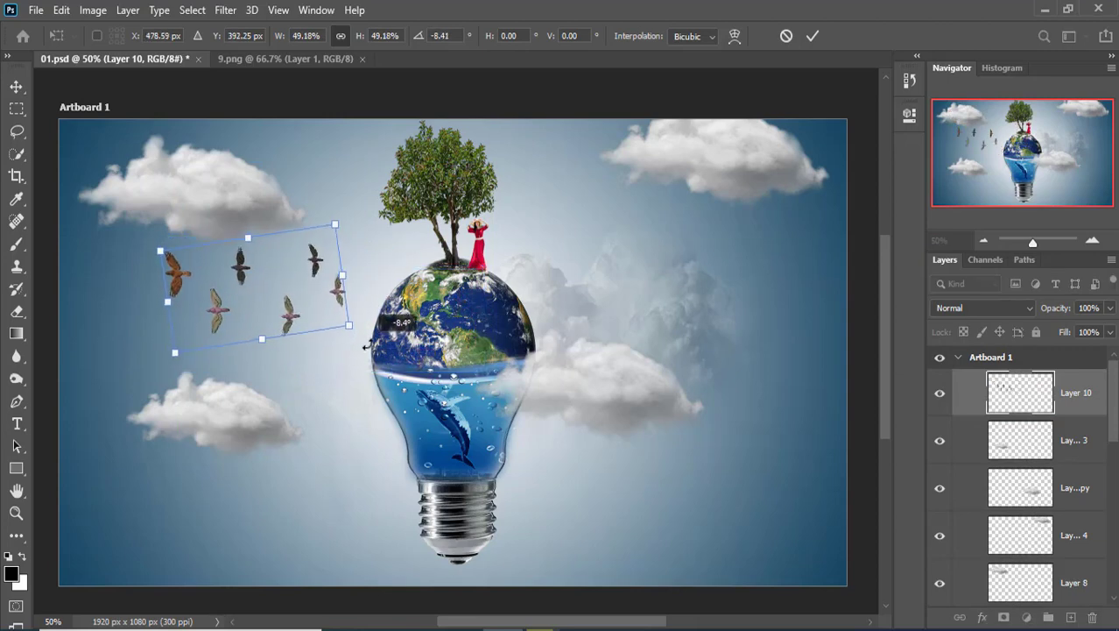
pyautogui.moveTo(259, 300); pyautogui.dragTo(234, 263)
pyautogui.click(811, 37)
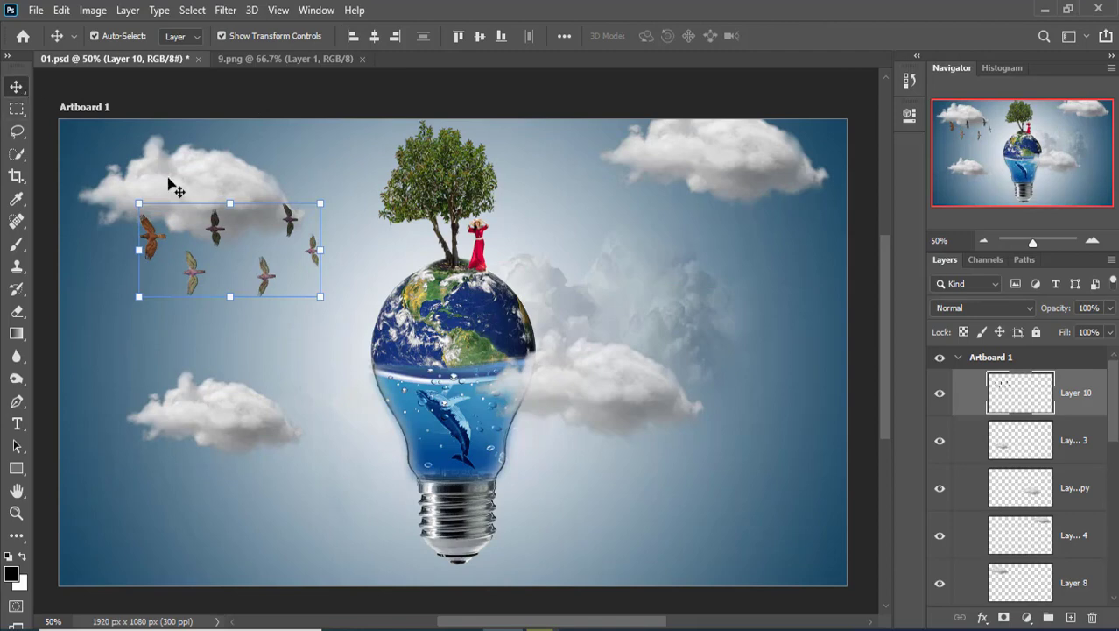
pyautogui.rightClick(1042, 394)
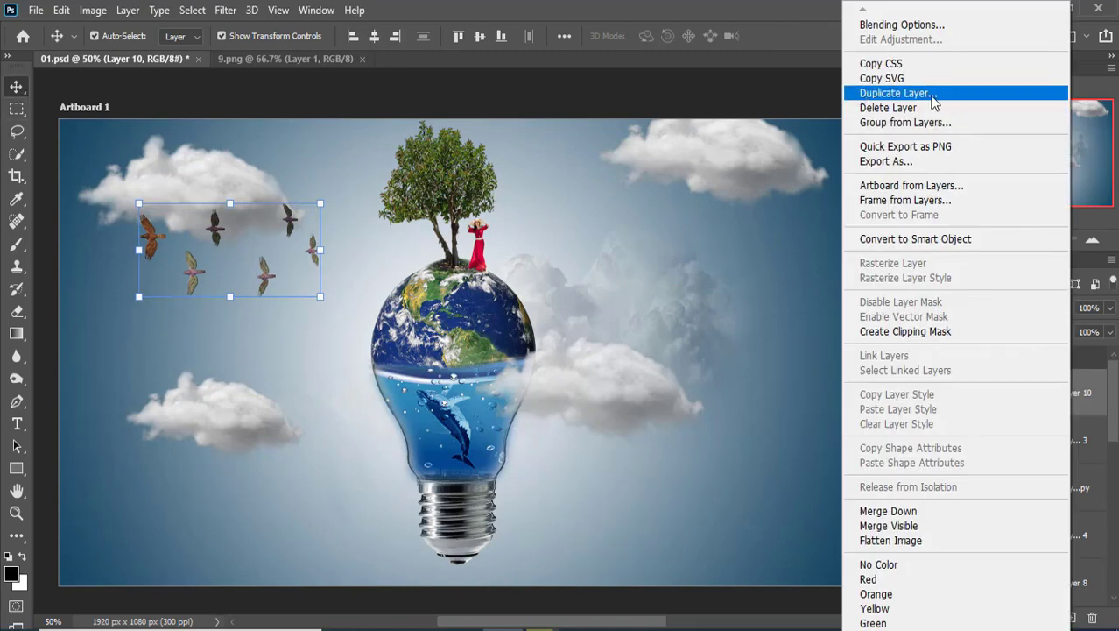
# Duplicate the flock at about 69% under the upper-right cloud, and nudge the original flock.
pyautogui.click(889, 89)
pyautogui.click(693, 165)
pyautogui.moveTo(185, 270)
pyautogui.mouseDown()
pyautogui.moveTo(673, 310)
pyautogui.moveTo(675, 294)
pyautogui.mouseUp()
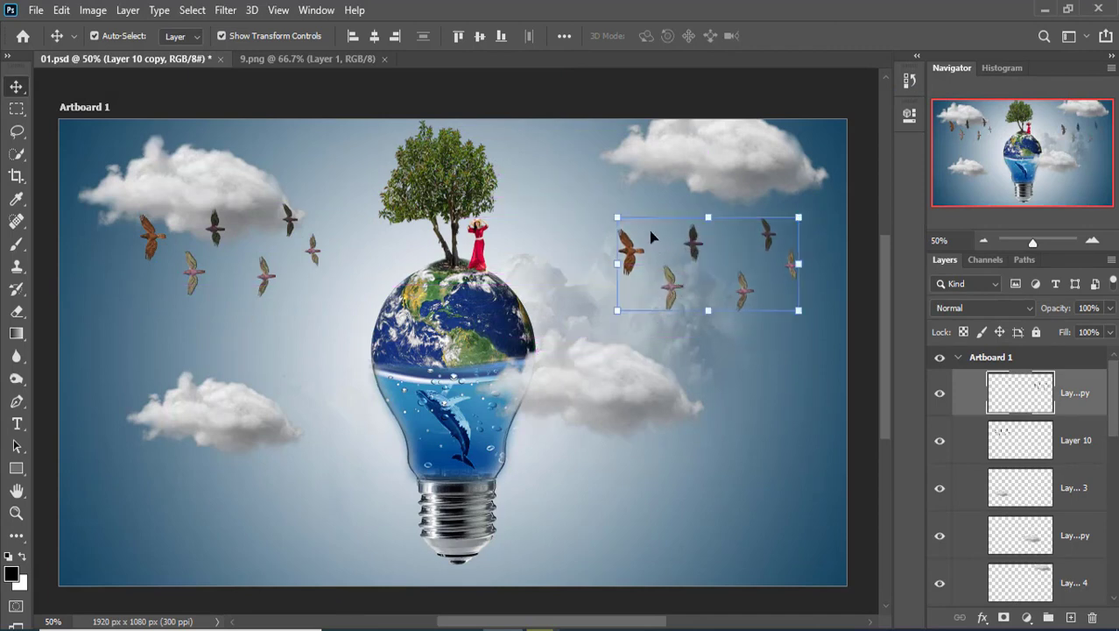
pyautogui.moveTo(616, 215); pyautogui.dragTo(668, 252)
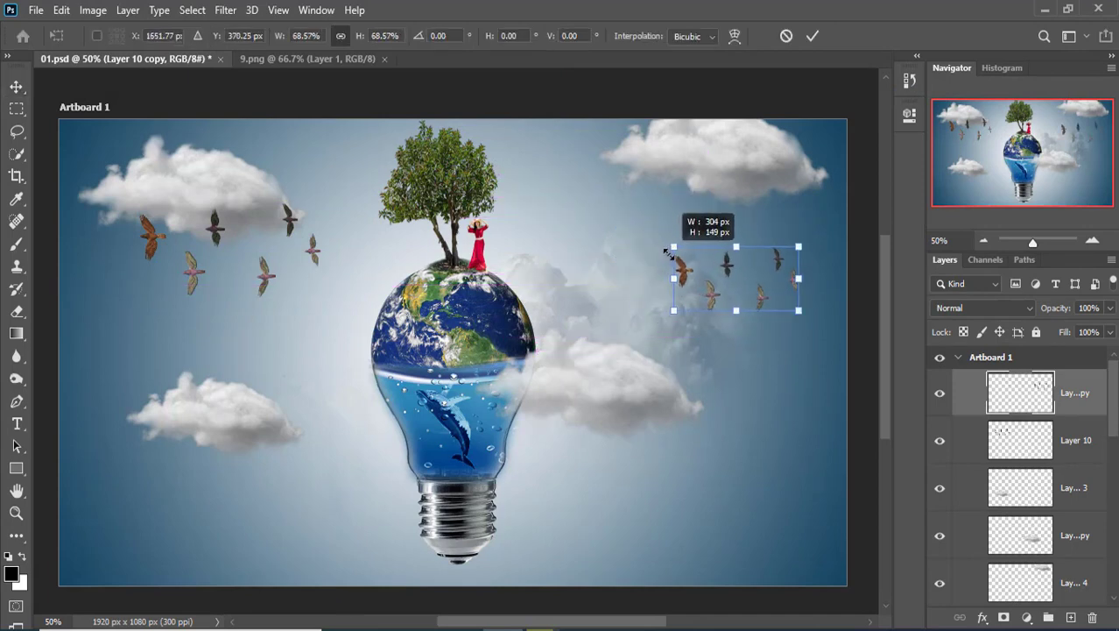
pyautogui.moveTo(719, 299); pyautogui.dragTo(663, 276)
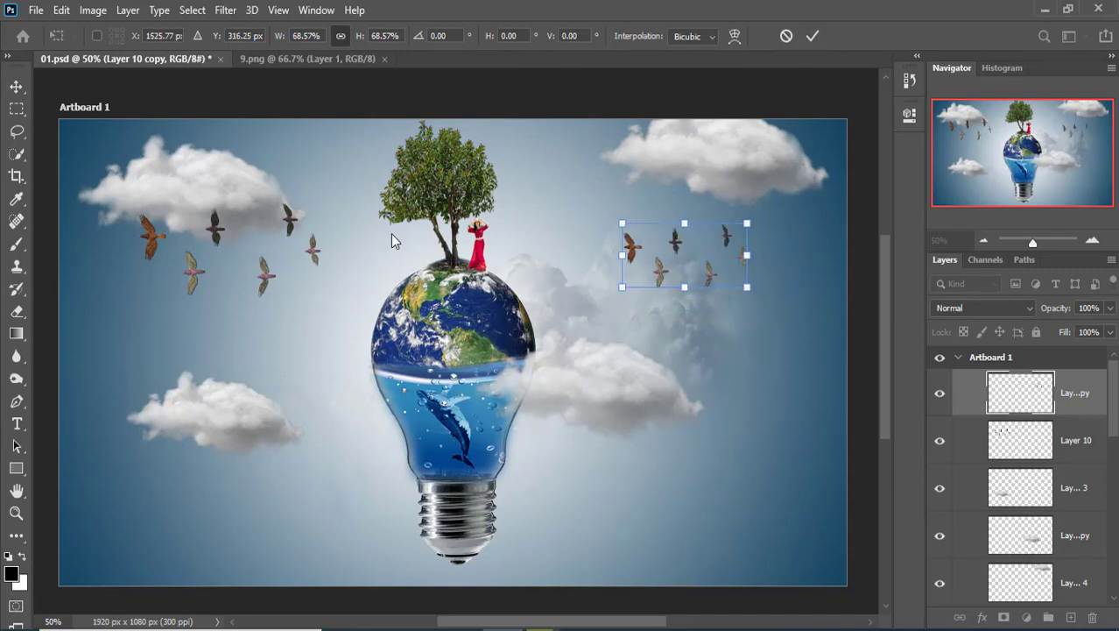
pyautogui.click(17, 86)
pyautogui.moveTo(672, 252); pyautogui.dragTo(686, 198)
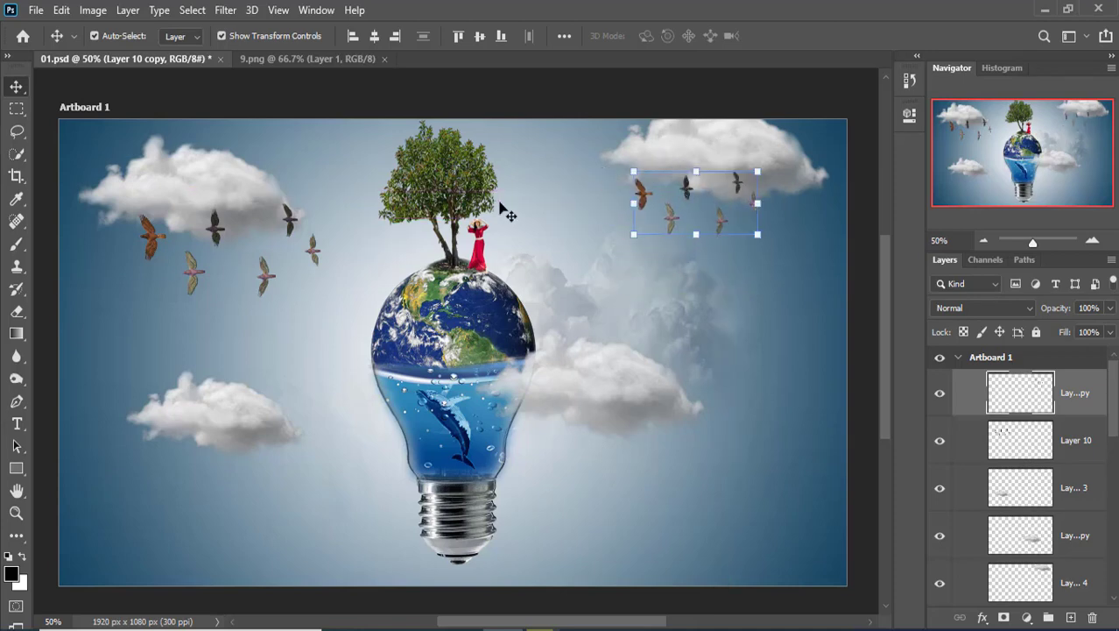
pyautogui.click(1074, 444)
pyautogui.moveTo(280, 280); pyautogui.dragTo(324, 260)
# Open the geese photo 10.jpg.
pyautogui.press('m')
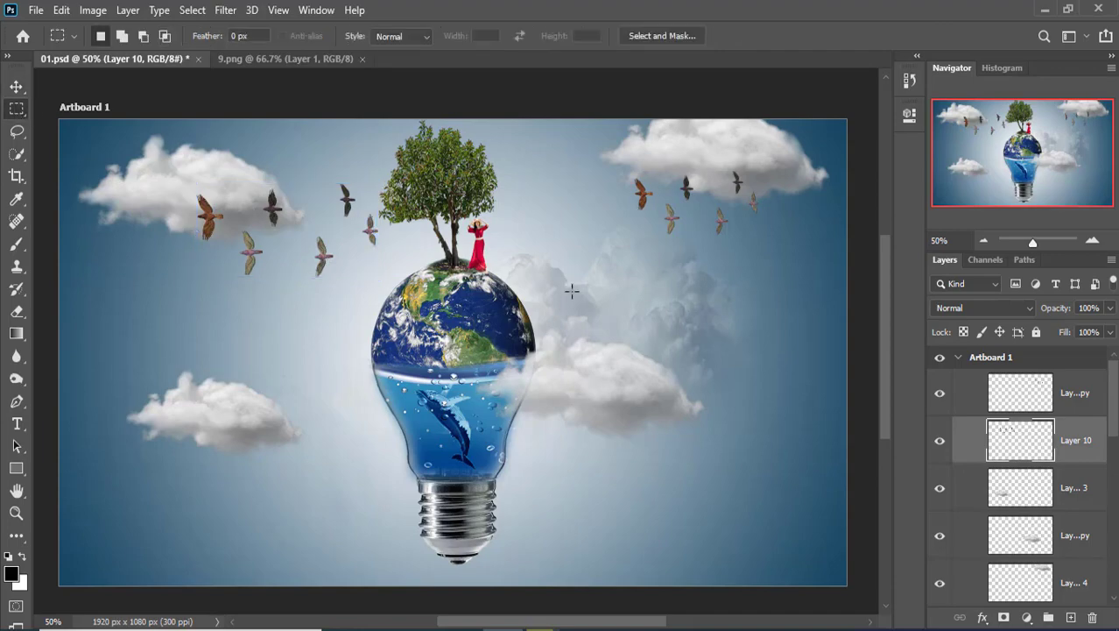
pyautogui.press('w')
pyautogui.click(36, 10)
pyautogui.click(53, 42)
pyautogui.scroll(-5, 316, 208)
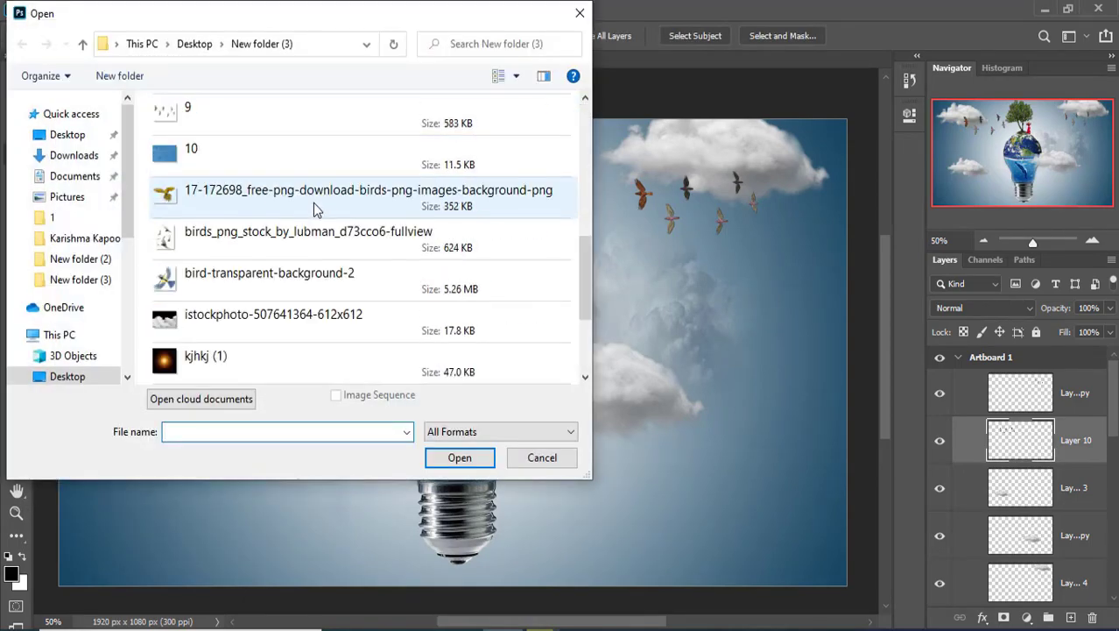
pyautogui.doubleClick(174, 149)
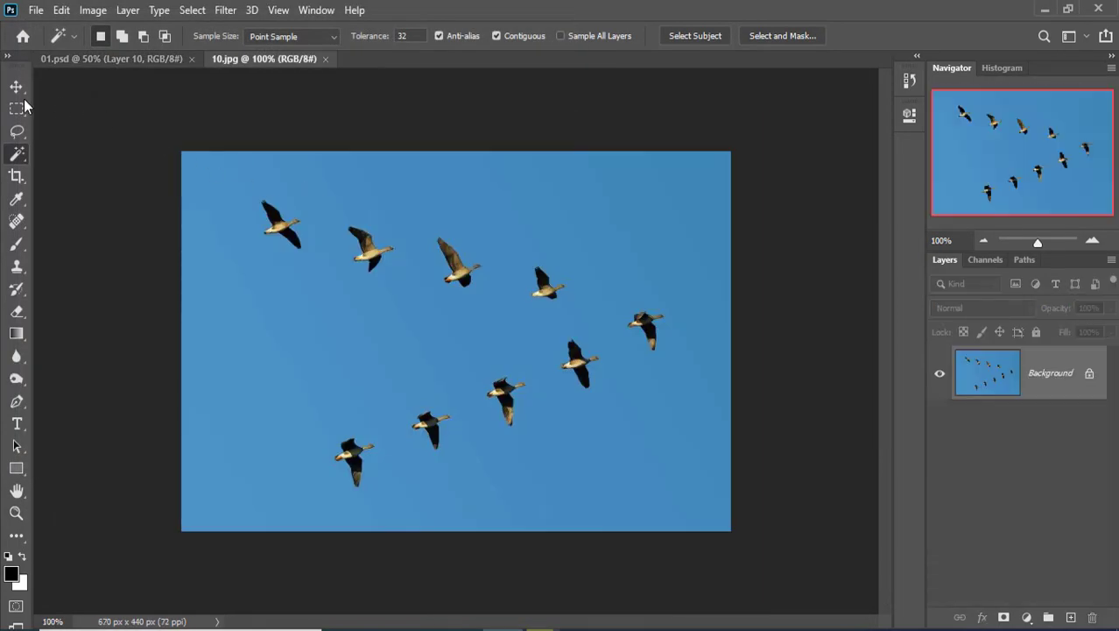
# Select the geese without the sky, copy them to a new layer, and drag them into 01.psd.
pyautogui.click(252, 320)
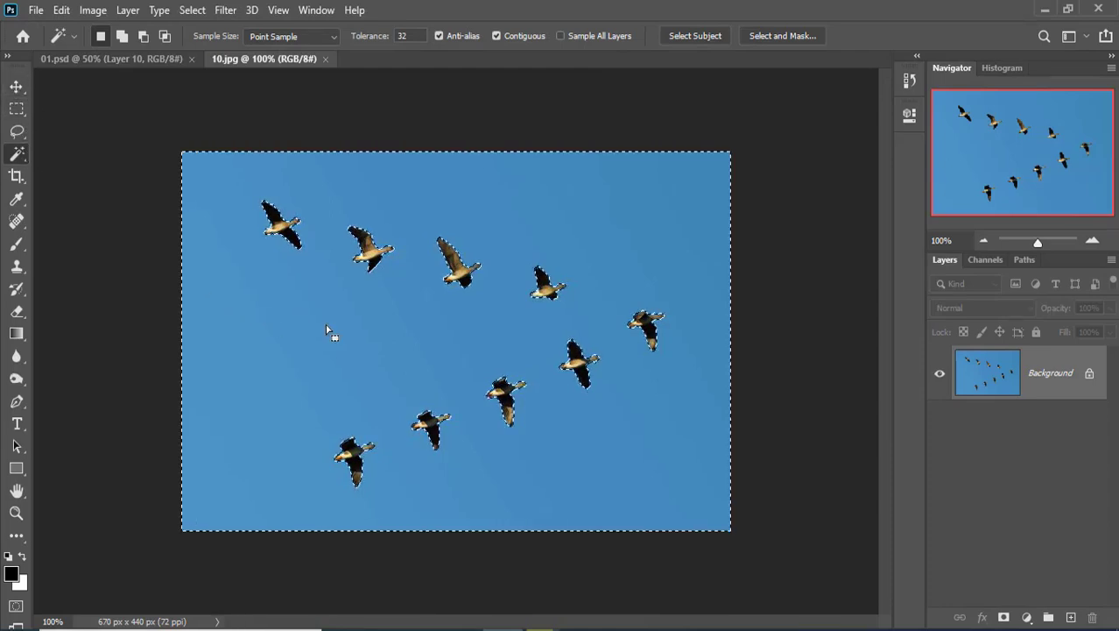
pyautogui.click(225, 10)
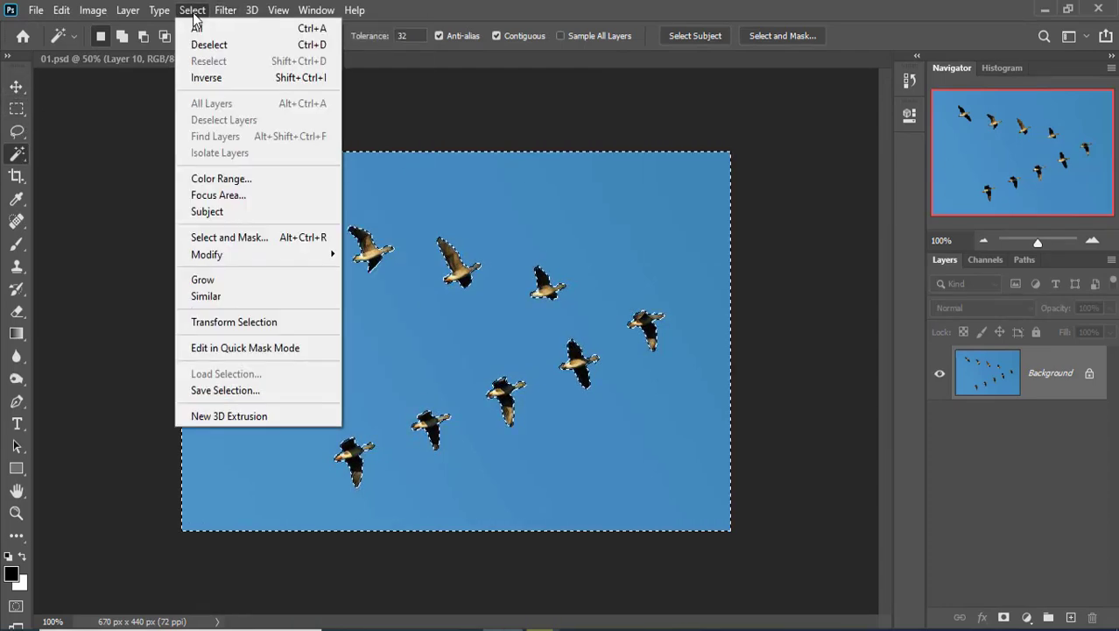
pyautogui.click(207, 77)
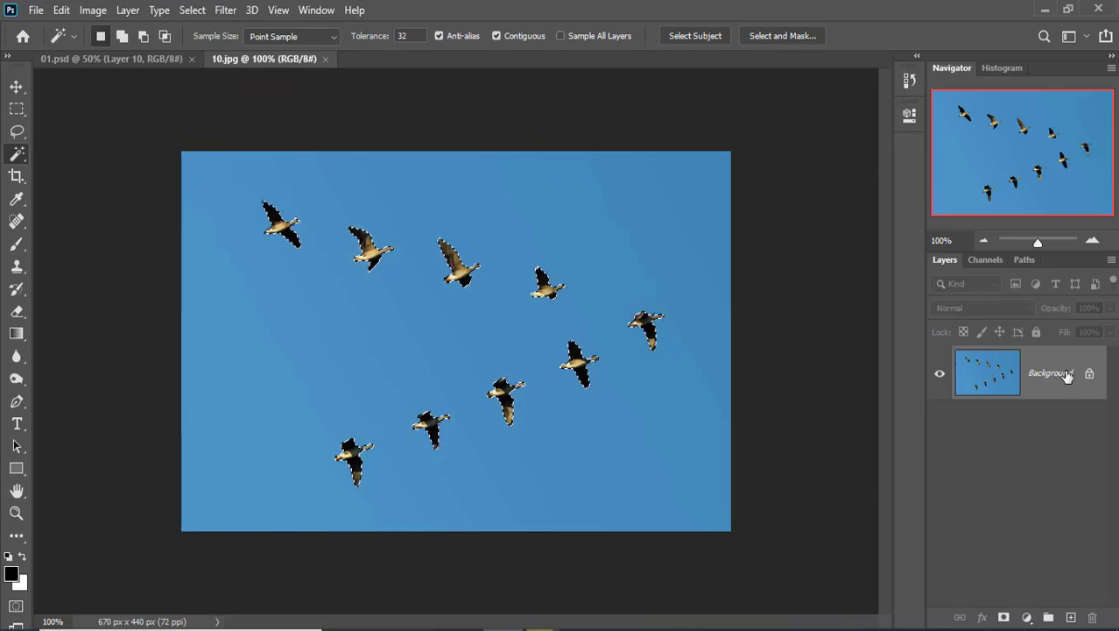
pyautogui.hotkey('ctrl', 'j')
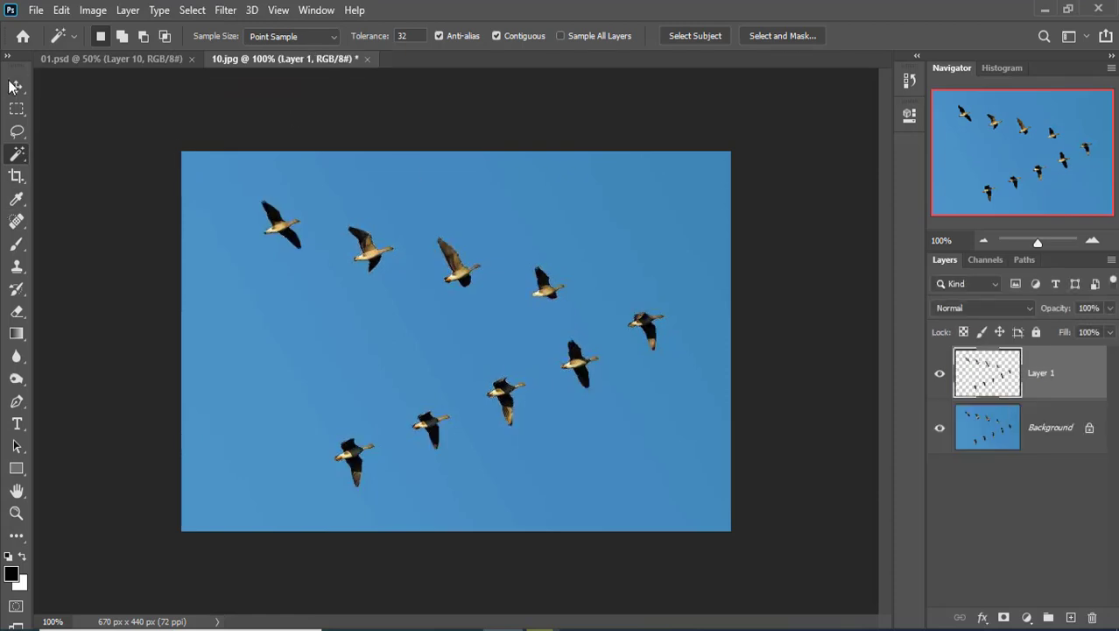
pyautogui.click(16, 86)
pyautogui.moveTo(422, 243)
pyautogui.mouseDown()
pyautogui.moveTo(255, 168)
pyautogui.moveTo(663, 318)
pyautogui.moveTo(722, 326)
pyautogui.moveTo(688, 329)
pyautogui.mouseUp()
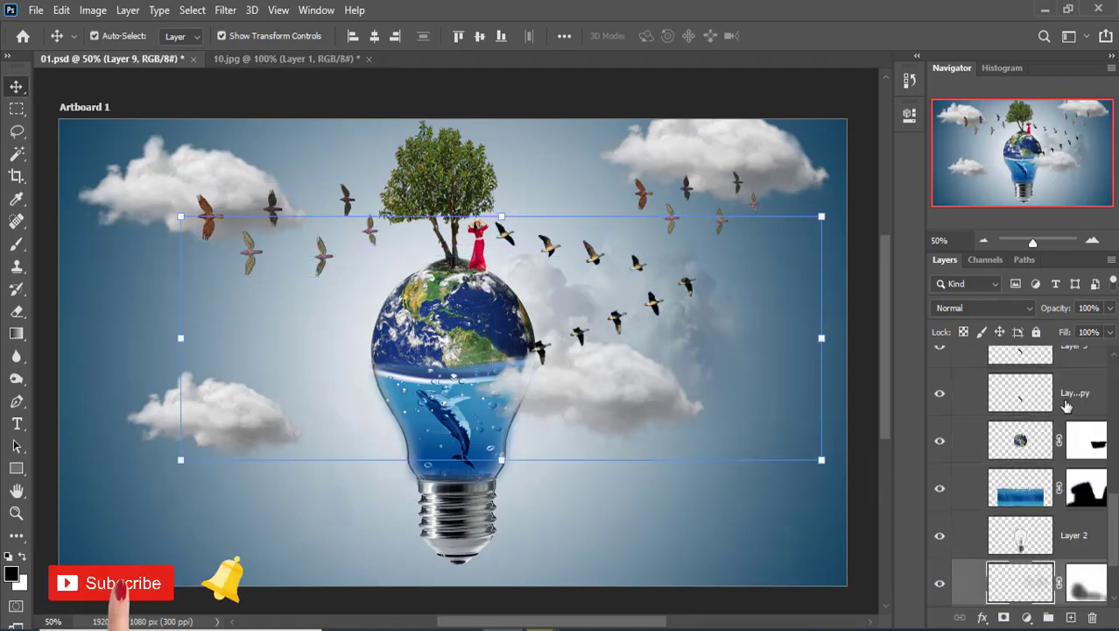
# Shrink the Layer 11 geese to about 62% and place them left, above the lower cloud.
pyautogui.scroll(-3, 1021, 455)
pyautogui.scroll(2, 1021, 455)
pyautogui.scroll(-1, 1079, 484)
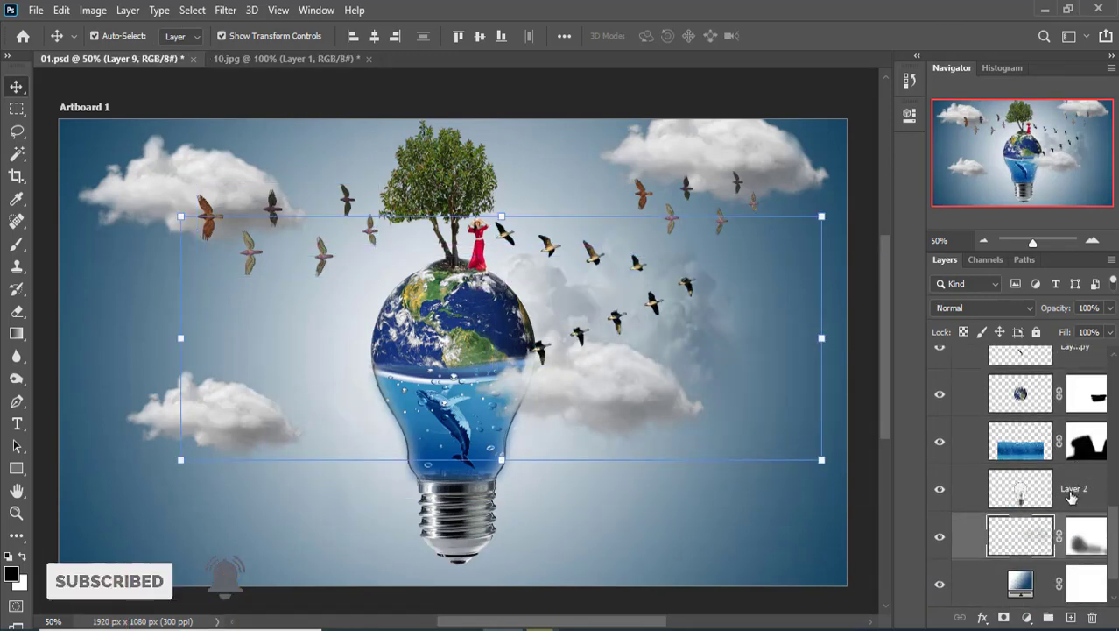
pyautogui.scroll(3, 1079, 473)
pyautogui.scroll(3, 1079, 447)
pyautogui.click(1078, 397)
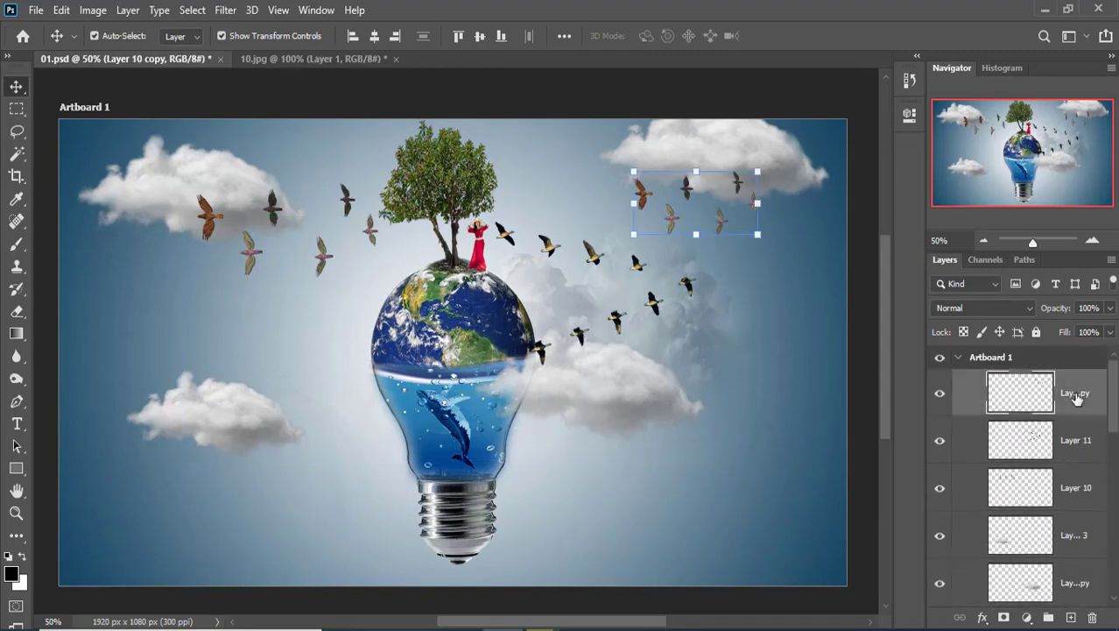
pyautogui.click(1081, 440)
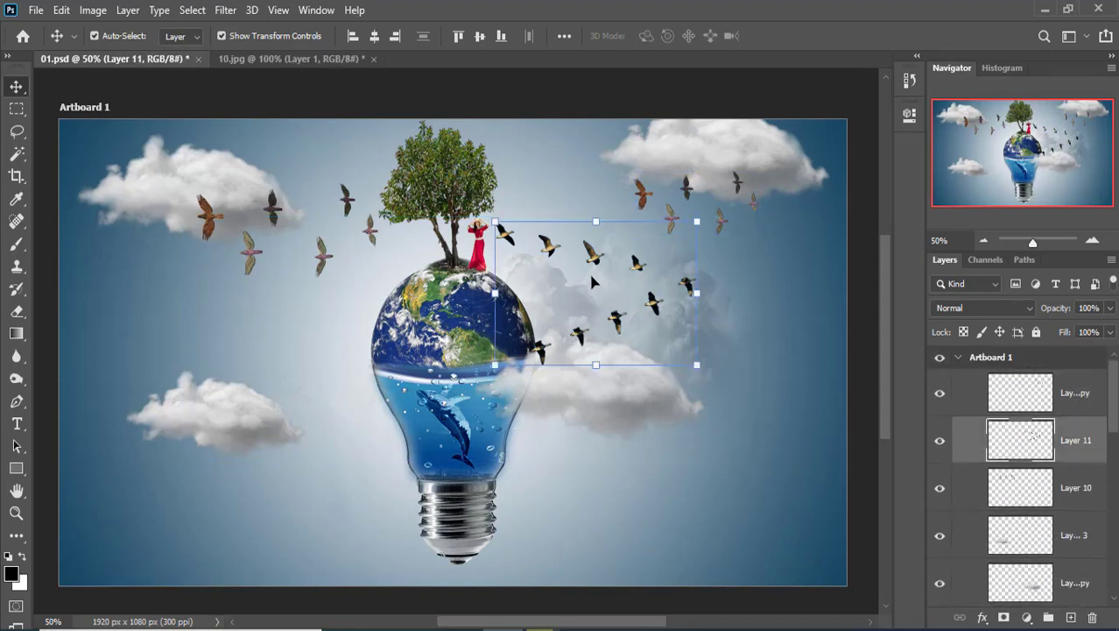
pyautogui.moveTo(592, 282)
pyautogui.mouseDown()
pyautogui.moveTo(225, 371)
pyautogui.moveTo(243, 333)
pyautogui.mouseUp()
pyautogui.moveTo(146, 293)
pyautogui.mouseDown()
pyautogui.moveTo(222, 347)
pyautogui.moveTo(174, 330)
pyautogui.mouseUp()
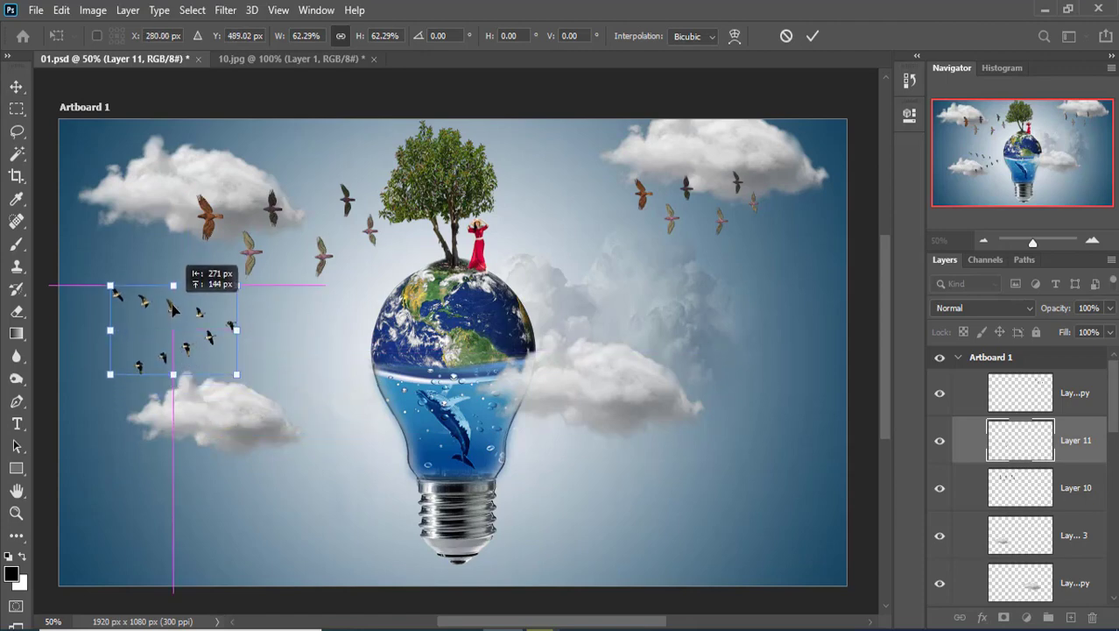
pyautogui.moveTo(174, 331); pyautogui.dragTo(175, 307)
pyautogui.click(16, 109)
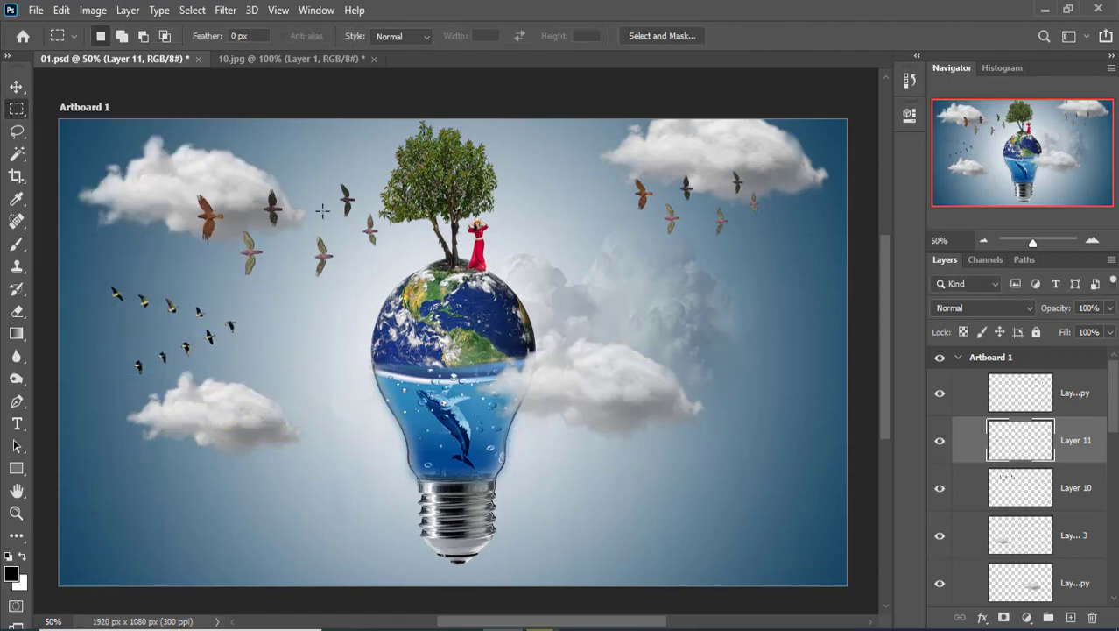
# Open the parrot image 11.png.
pyautogui.click(36, 10)
pyautogui.click(52, 75)
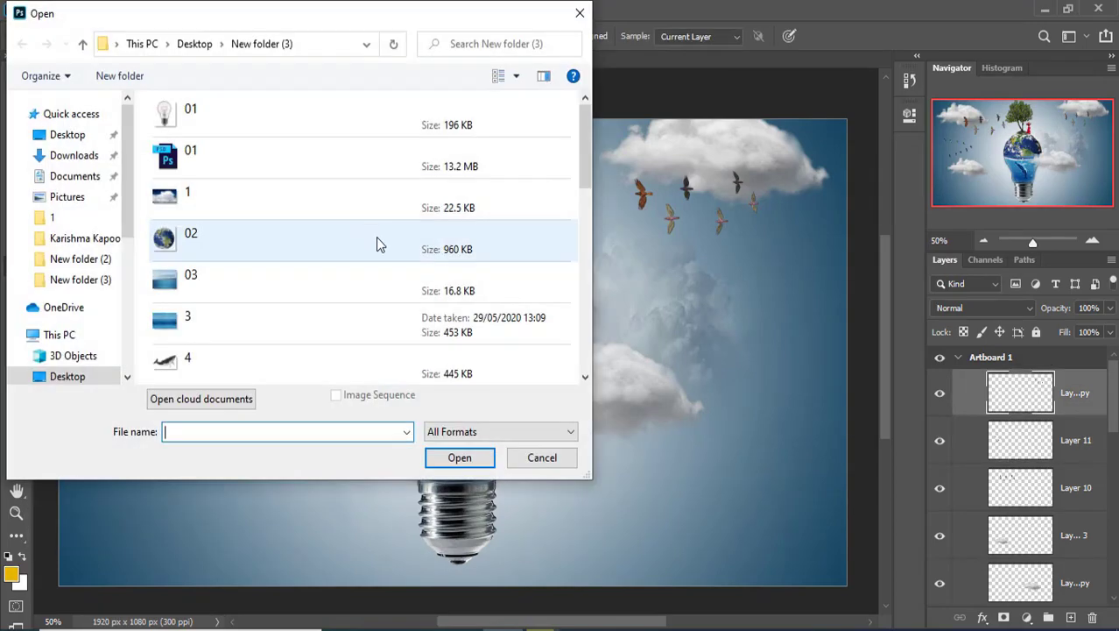
pyautogui.scroll(-5, 376, 236)
pyautogui.doubleClick(199, 192)
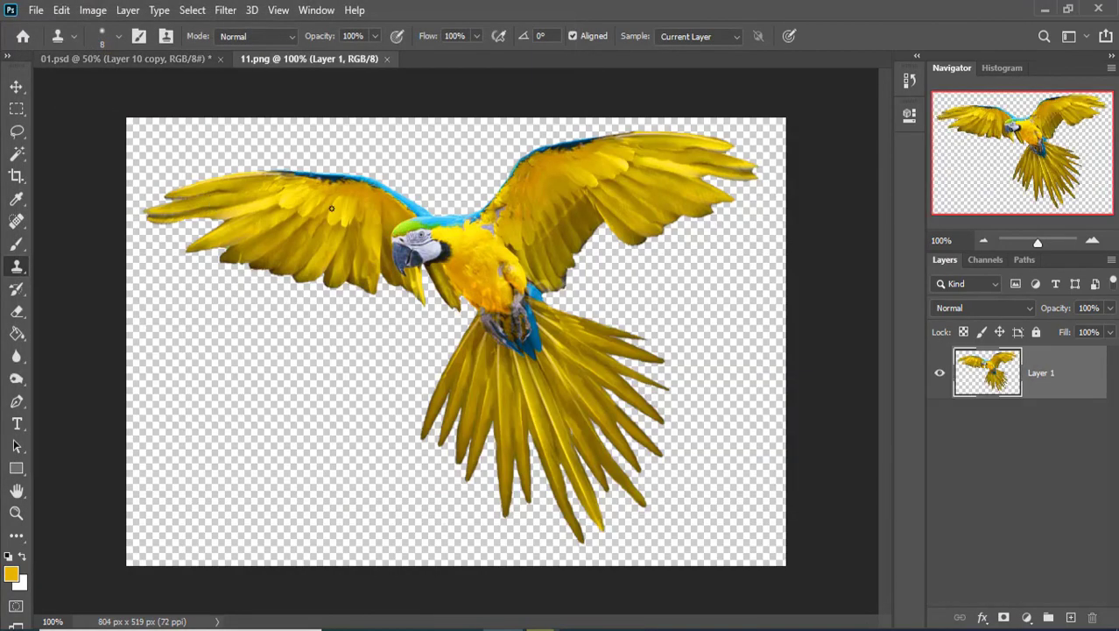
# Drag the parrot into 01.psd and scale it to about 41% left of the bulb.
pyautogui.click(16, 86)
pyautogui.moveTo(441, 209)
pyautogui.mouseDown()
pyautogui.moveTo(340, 362)
pyautogui.moveTo(278, 328)
pyautogui.mouseUp()
pyautogui.moveTo(194, 287); pyautogui.dragTo(324, 374)
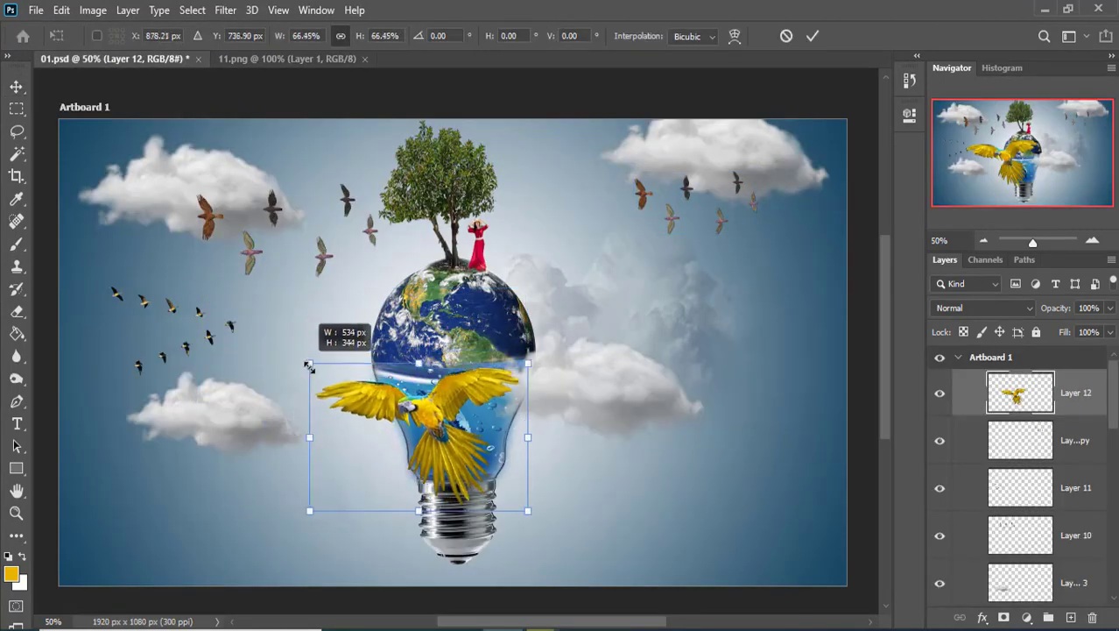
pyautogui.moveTo(438, 420); pyautogui.dragTo(298, 356)
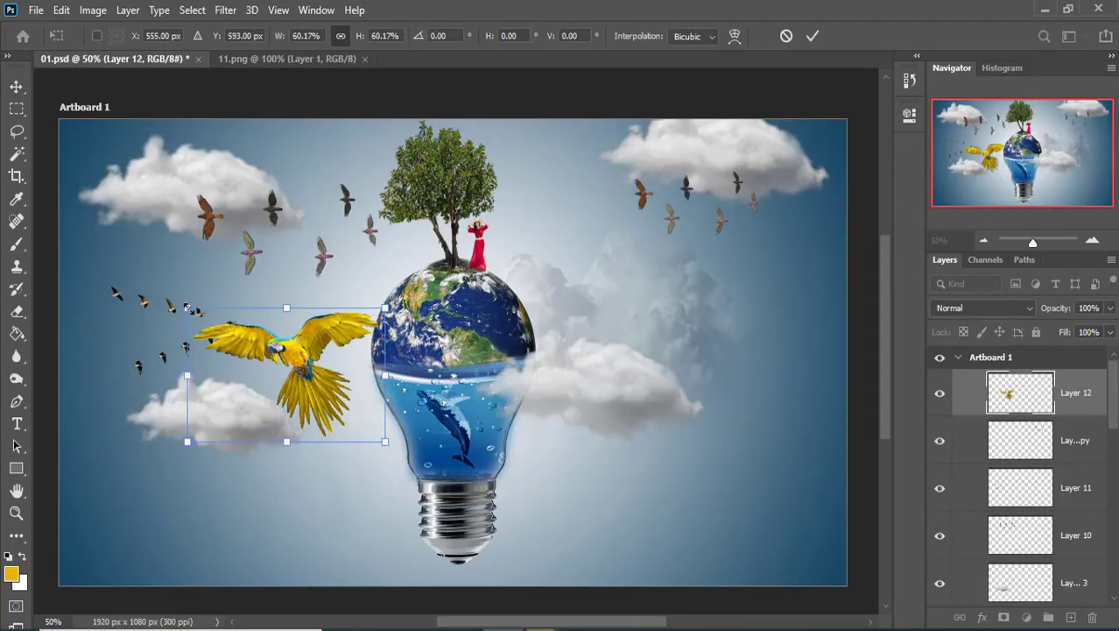
pyautogui.moveTo(187, 308); pyautogui.dragTo(250, 353)
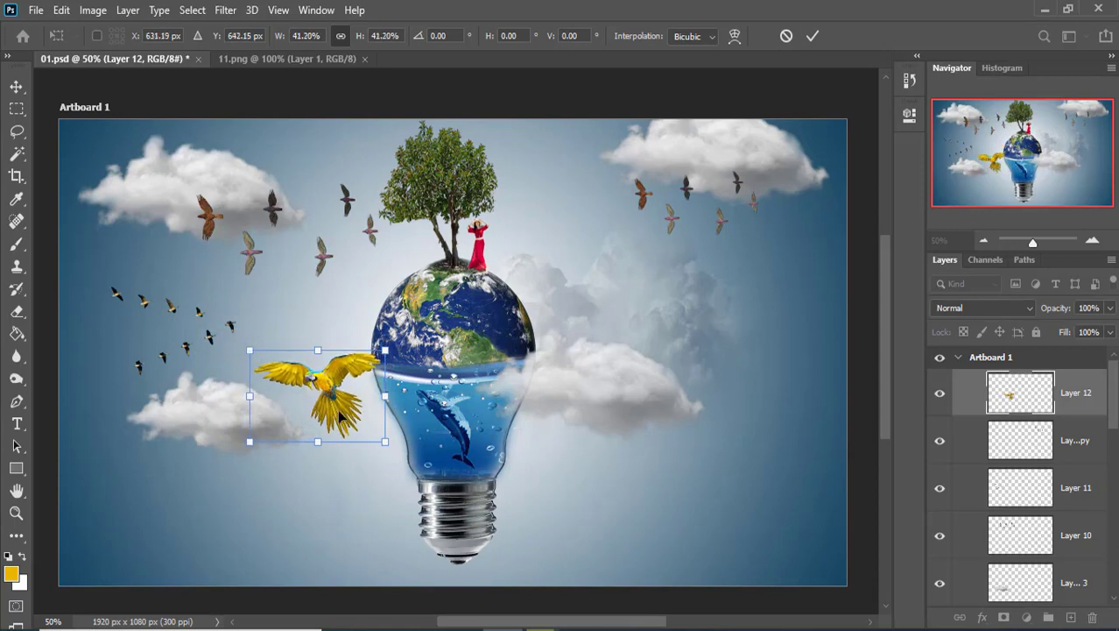
pyautogui.moveTo(335, 394); pyautogui.dragTo(310, 386)
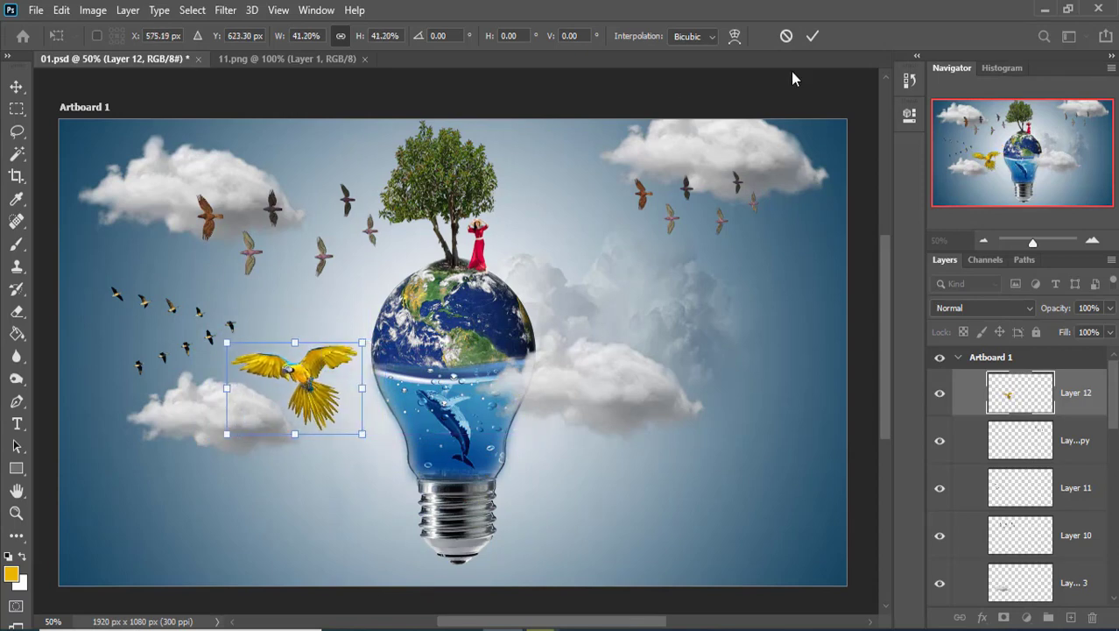
pyautogui.click(811, 42)
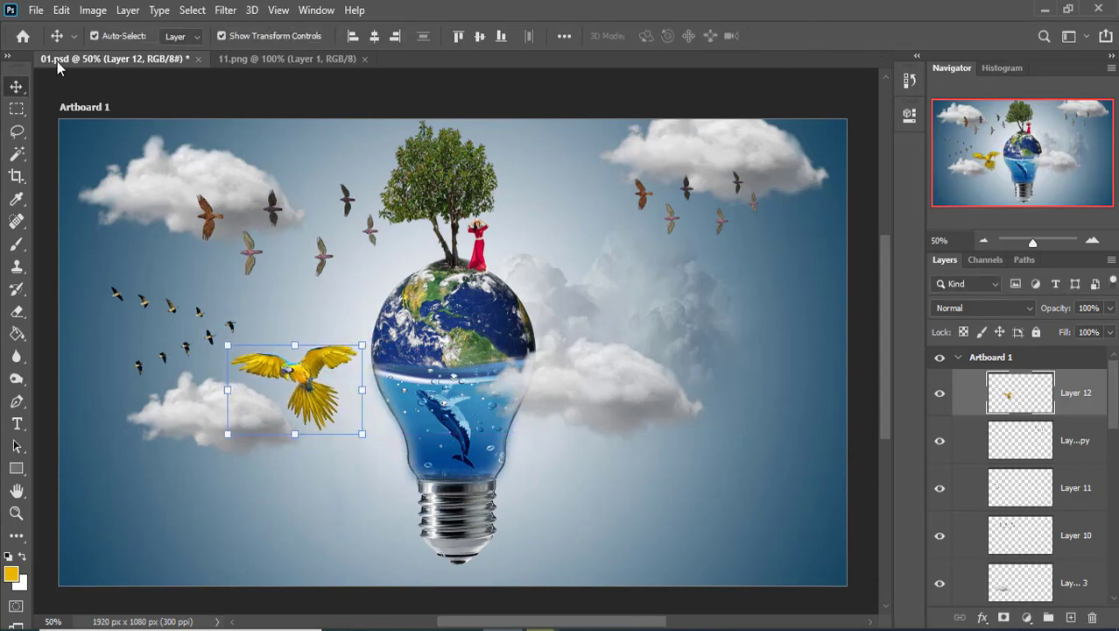
# Open 12.png and drag the blue-and-yellow bird into the 01.psd composite.
pyautogui.click(36, 10)
pyautogui.click(39, 43)
pyautogui.scroll(-5, 350, 254)
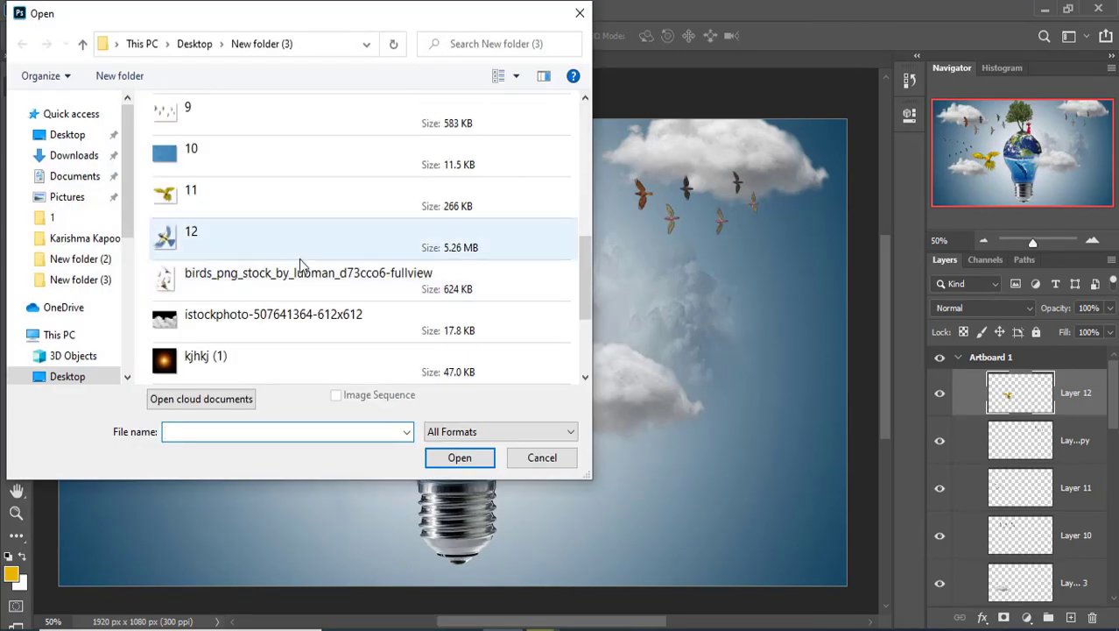
pyautogui.doubleClick(246, 235)
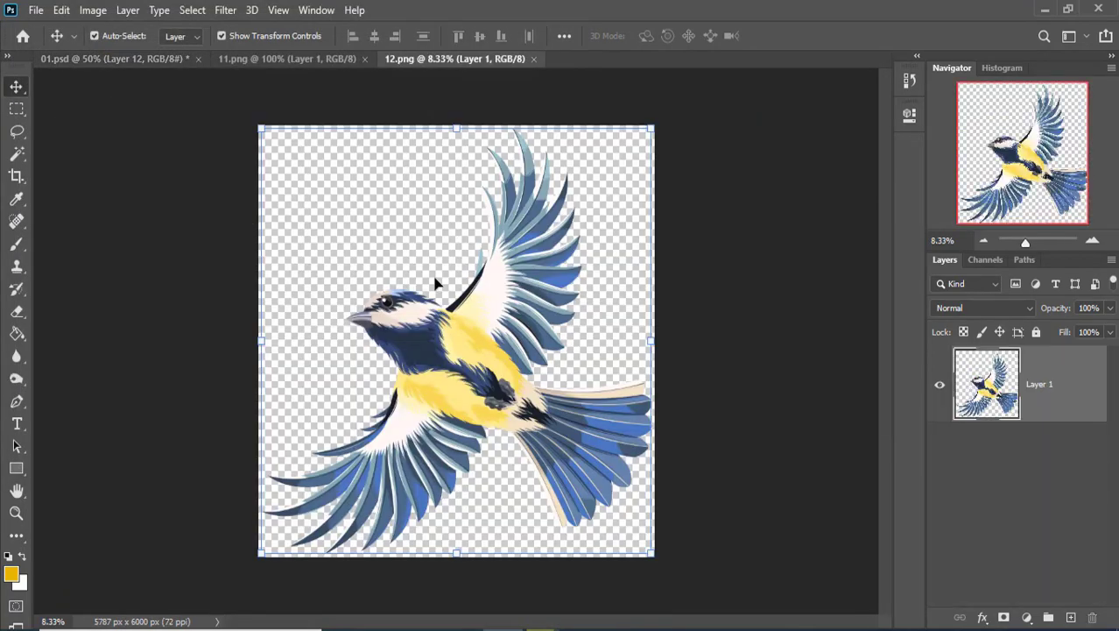
pyautogui.moveTo(489, 358)
pyautogui.mouseDown()
pyautogui.moveTo(368, 266)
pyautogui.moveTo(370, 254)
pyautogui.mouseUp()
# Scale the Layer 13 bird down to about 4.6% and place it right of the bulb.
pyautogui.hotkey('ctrl', '-')
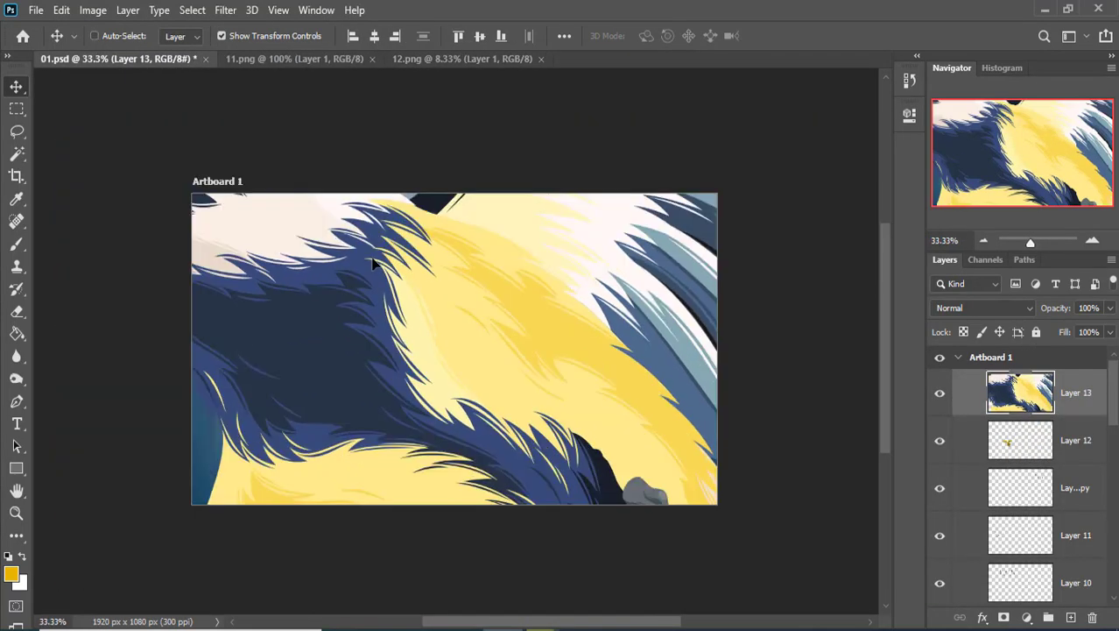
pyautogui.hotkey('ctrl', '-')
pyautogui.hotkey('ctrl', '-')
pyautogui.hotkey('ctrl', '-')
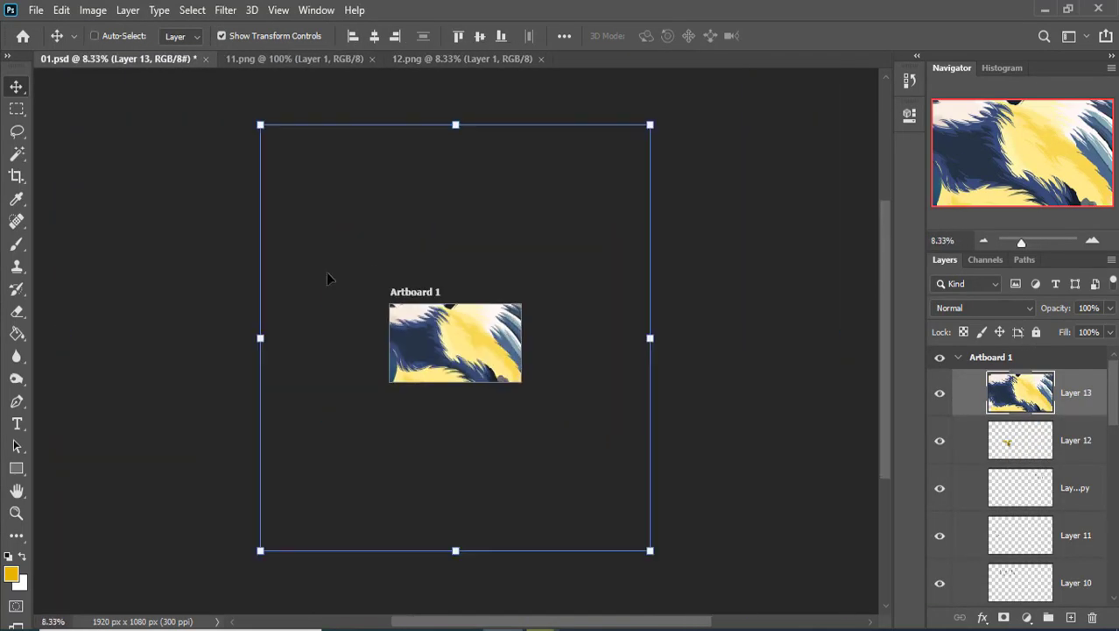
pyautogui.moveTo(260, 126)
pyautogui.mouseDown()
pyautogui.moveTo(537, 438)
pyautogui.moveTo(487, 358)
pyautogui.mouseUp()
pyautogui.hotkey('ctrl', '+')
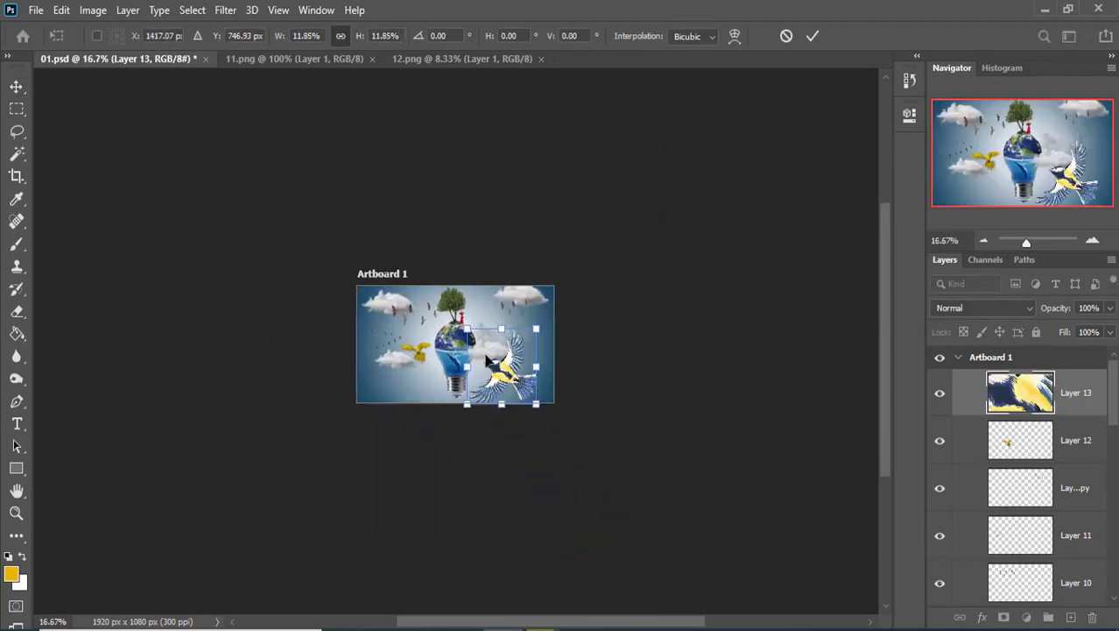
pyautogui.hotkey('ctrl', '+')
pyautogui.moveTo(478, 315); pyautogui.dragTo(555, 400)
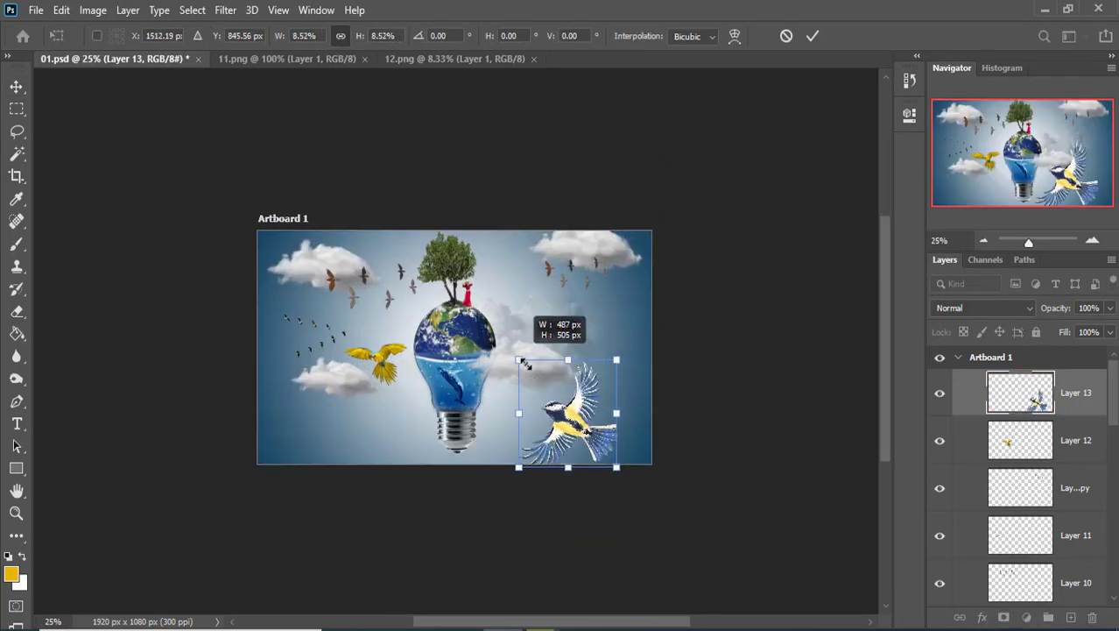
pyautogui.moveTo(592, 438)
pyautogui.mouseDown()
pyautogui.moveTo(580, 333)
pyautogui.moveTo(519, 252)
pyautogui.mouseUp()
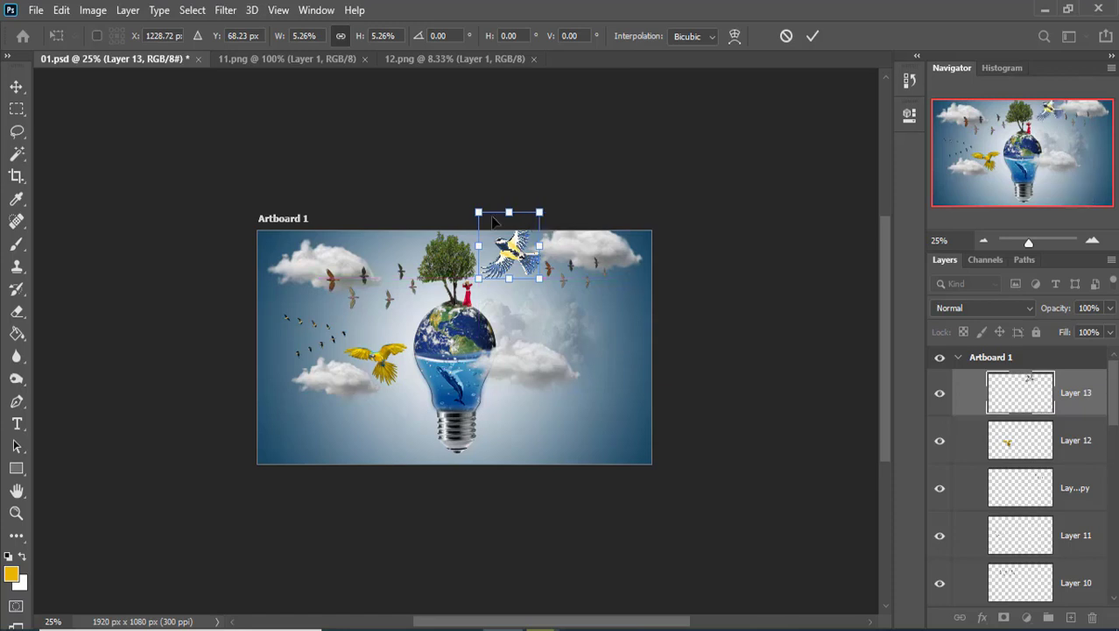
pyautogui.moveTo(480, 213)
pyautogui.mouseDown()
pyautogui.moveTo(556, 342)
pyautogui.moveTo(582, 361)
pyautogui.moveTo(590, 337)
pyautogui.moveTo(551, 301)
pyautogui.moveTo(589, 338)
pyautogui.mouseUp()
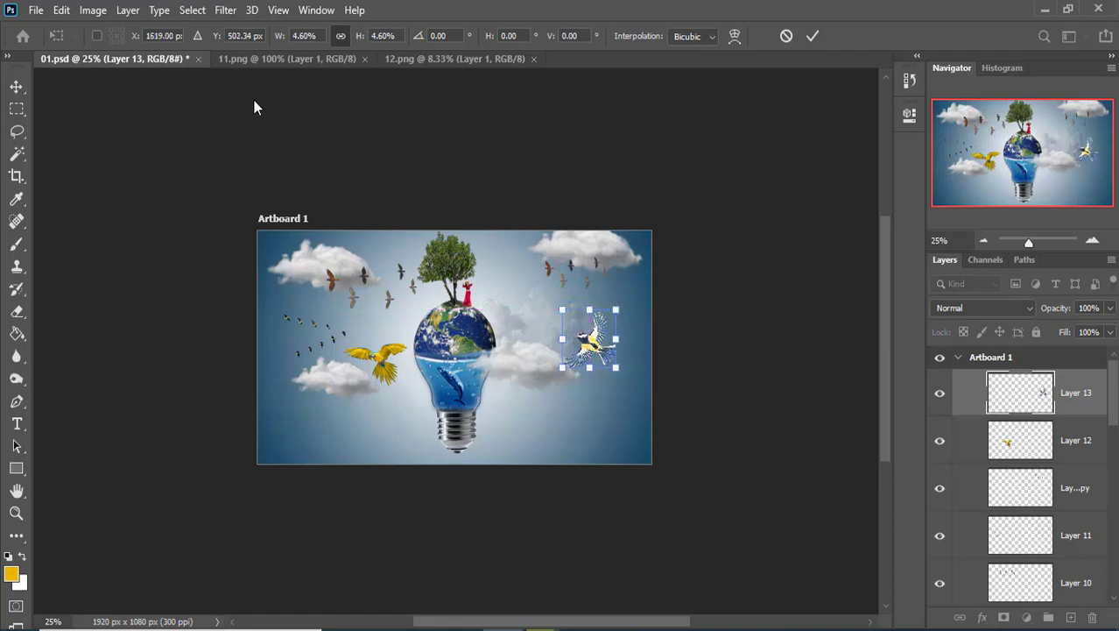
pyautogui.click(813, 36)
pyautogui.hotkey('ctrl', '+')
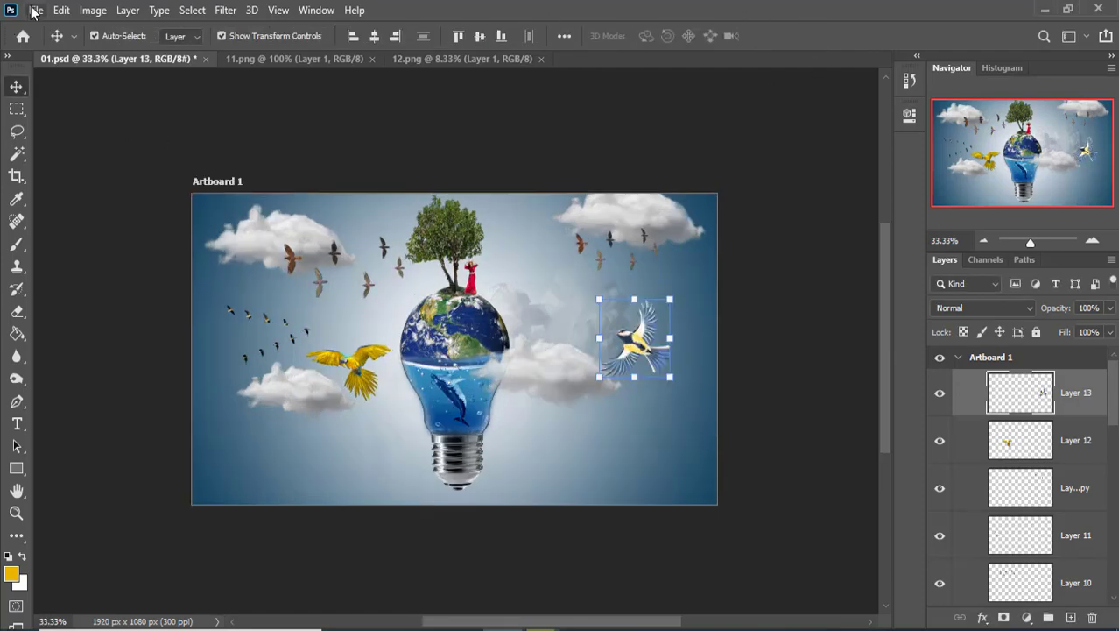
# Open kjhkj (1).jpg, unlock its layer, and drag the orange glow into 01.psd.
pyautogui.click(33, 10)
pyautogui.click(50, 42)
pyautogui.scroll(-5, 377, 254)
pyautogui.click(232, 236)
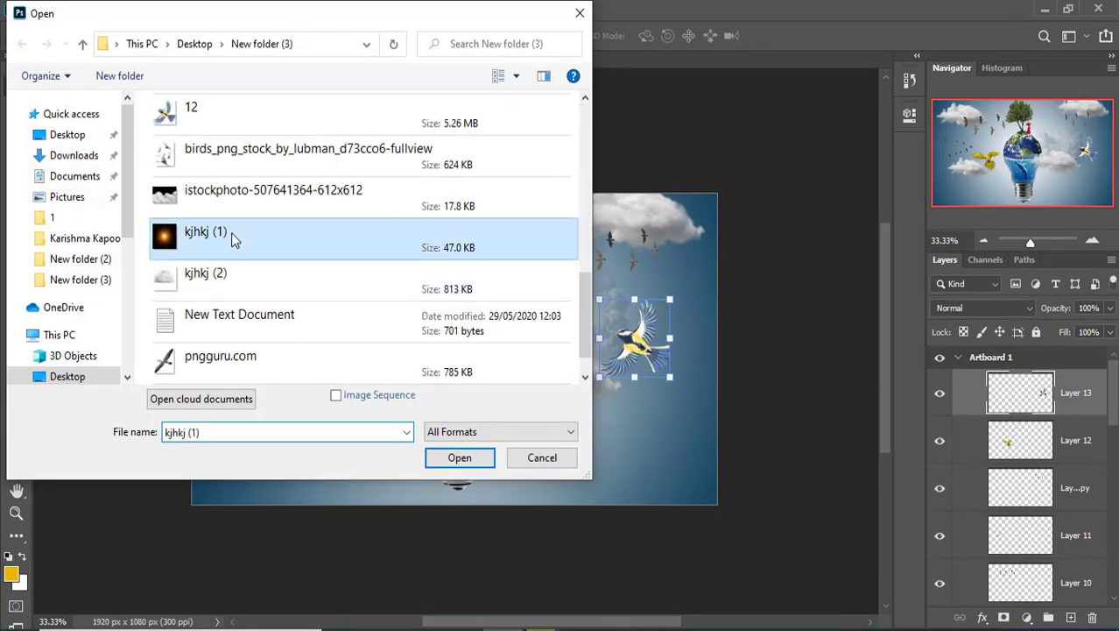
pyautogui.doubleClick(232, 233)
pyautogui.click(1090, 384)
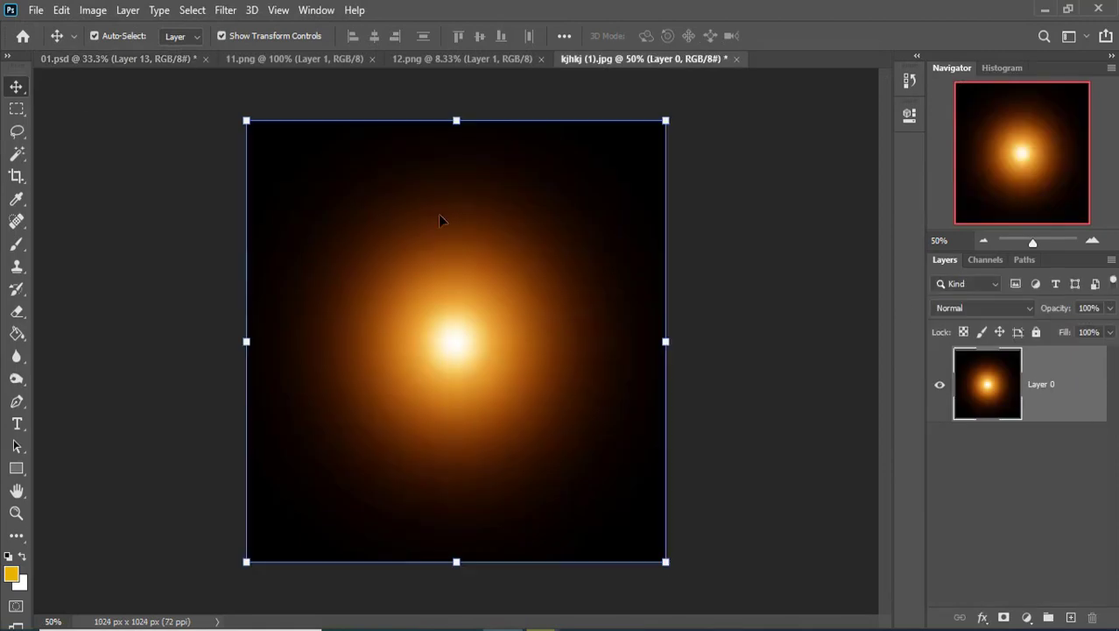
pyautogui.moveTo(439, 217)
pyautogui.mouseDown()
pyautogui.moveTo(137, 67)
pyautogui.moveTo(474, 340)
pyautogui.mouseUp()
# Set the glow layer to Screen and scale it to about 62% behind the tree.
pyautogui.click(1030, 309)
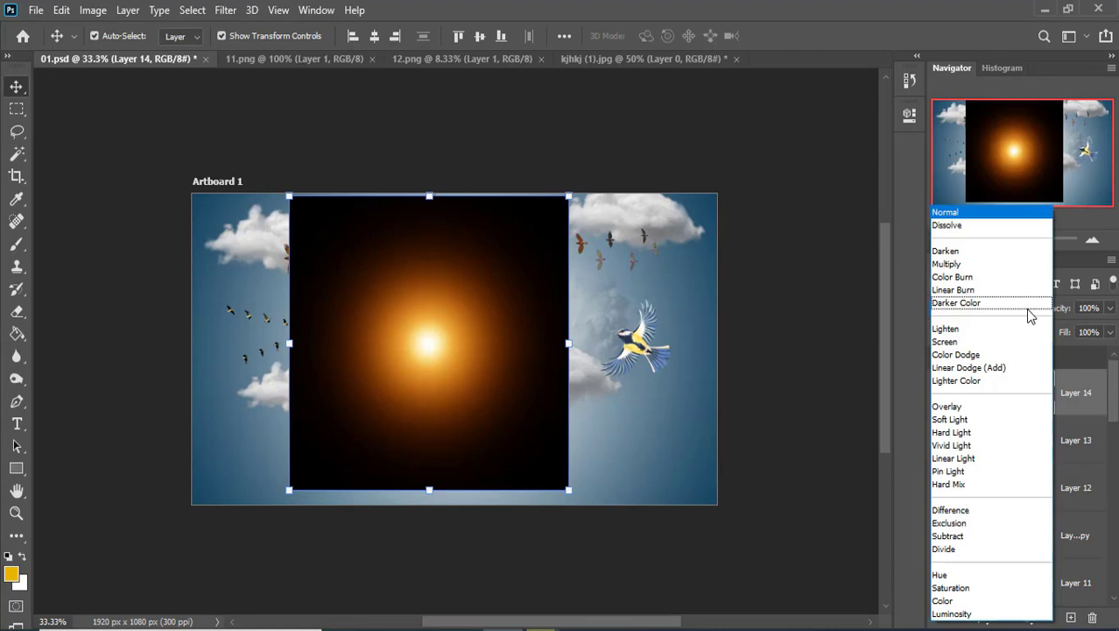
pyautogui.click(957, 338)
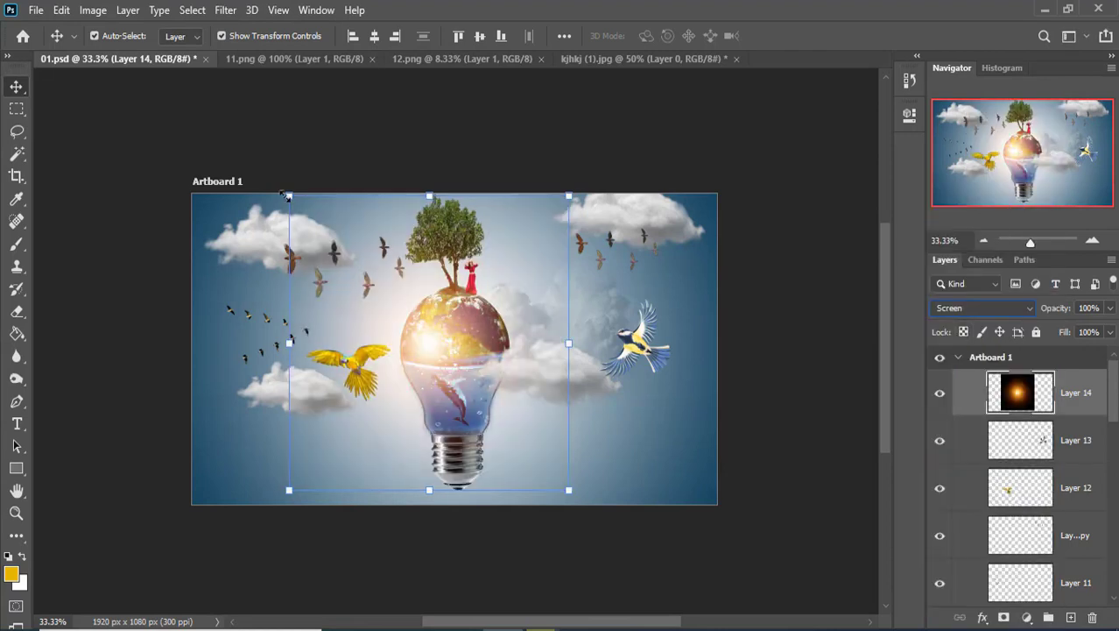
pyautogui.moveTo(287, 196); pyautogui.dragTo(388, 287)
pyautogui.moveTo(482, 372)
pyautogui.mouseDown()
pyautogui.moveTo(408, 277)
pyautogui.moveTo(455, 311)
pyautogui.mouseUp()
pyautogui.click(813, 36)
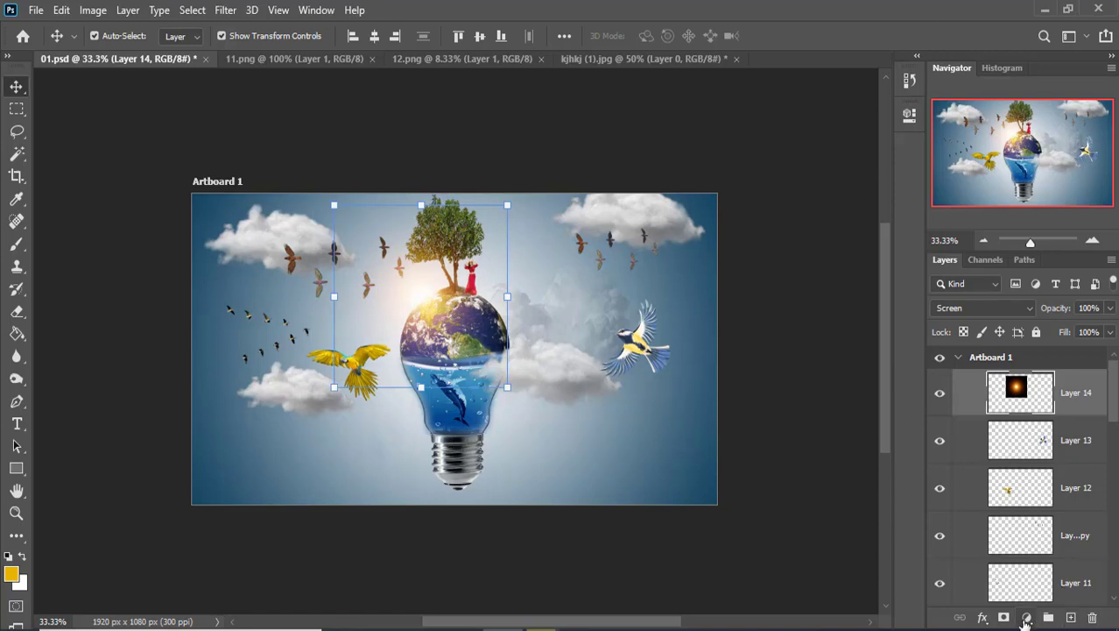
# Add a Color Balance adjustment shifting midtones +12 toward red and +18 toward blue.
pyautogui.click(1026, 617)
pyautogui.click(1011, 473)
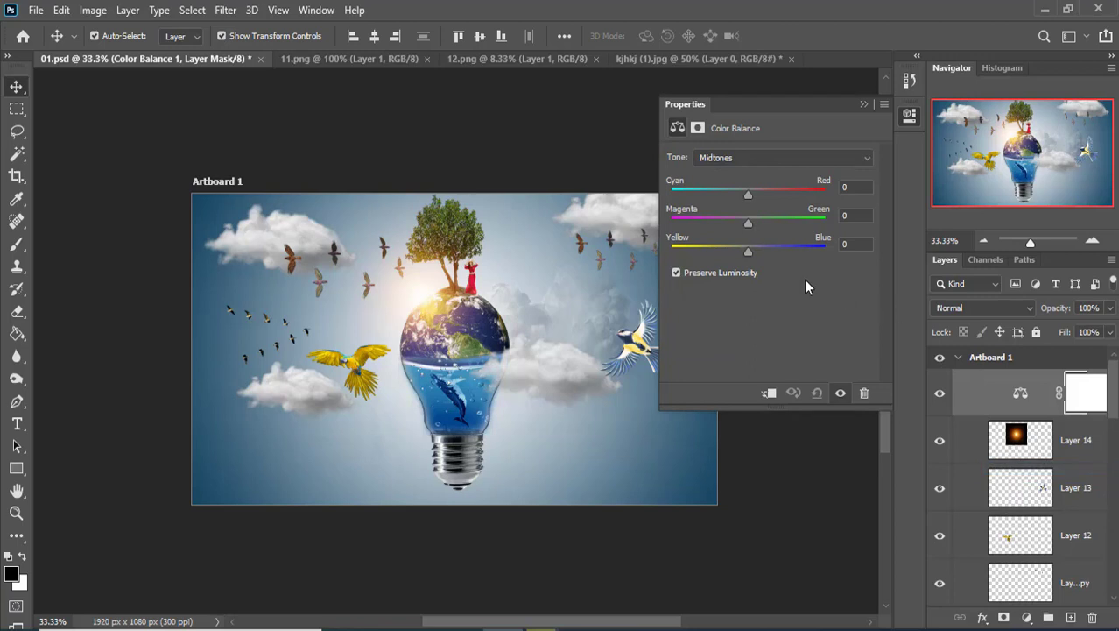
pyautogui.moveTo(748, 195); pyautogui.dragTo(757, 198)
pyautogui.moveTo(748, 252); pyautogui.dragTo(761, 253)
pyautogui.click(863, 105)
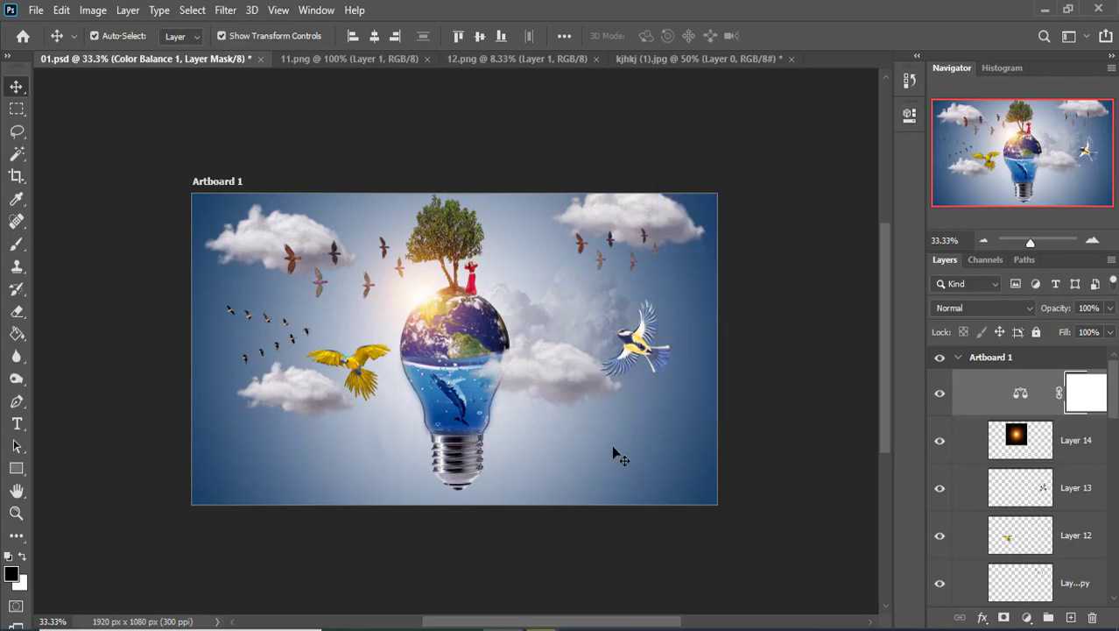
# Save the composite and stamp all visible layers into a new layer.
pyautogui.hotkey('ctrl', 's')
pyautogui.click(1021, 397)
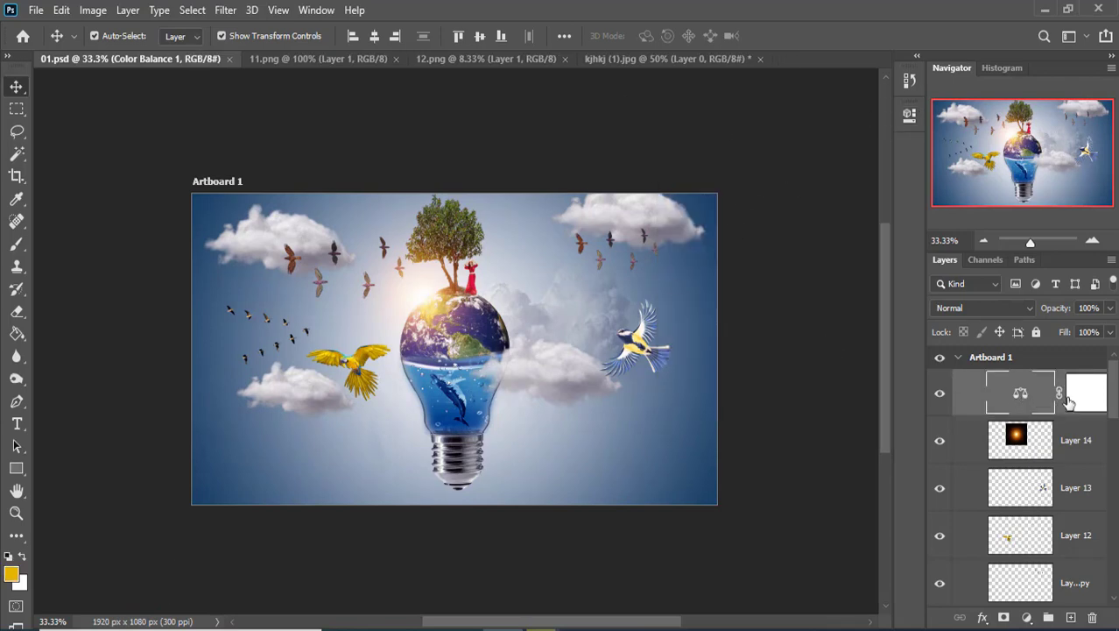
pyautogui.hotkey('shift', 'ctrl', 'alt', 'e')
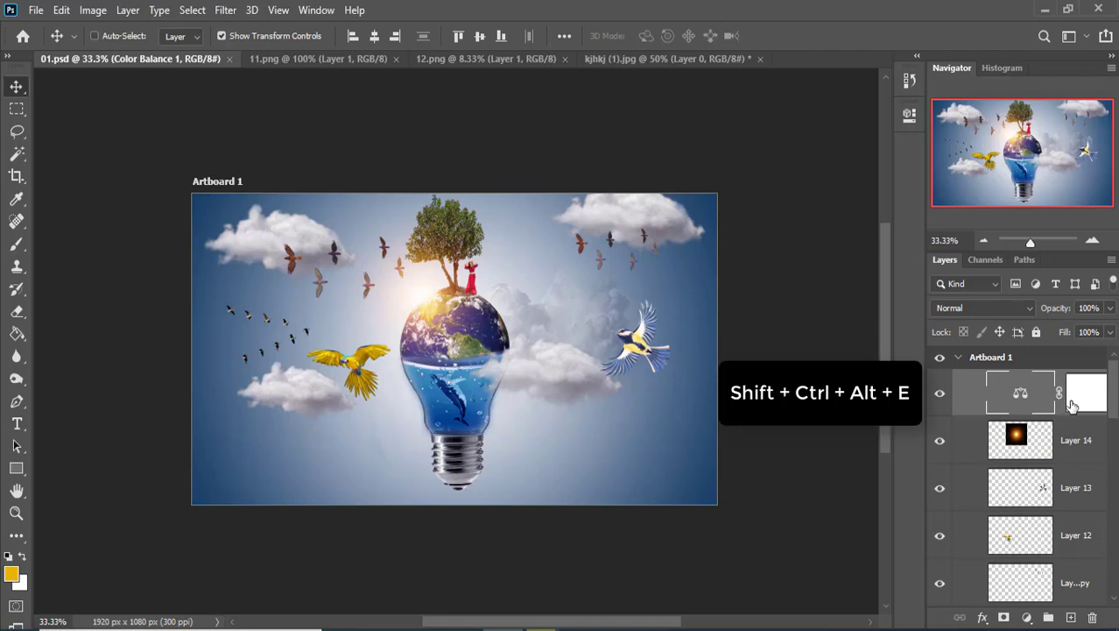
# Duplicate the stamped Layer 15 to create Layer 15 copy.
pyautogui.rightClick(1074, 392)
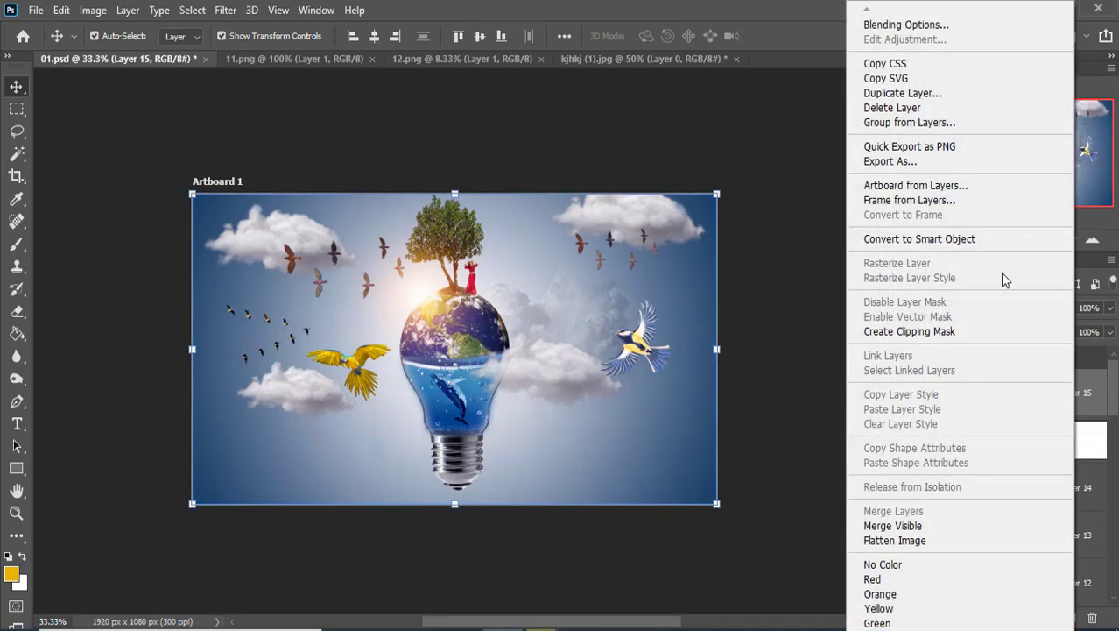
pyautogui.click(932, 101)
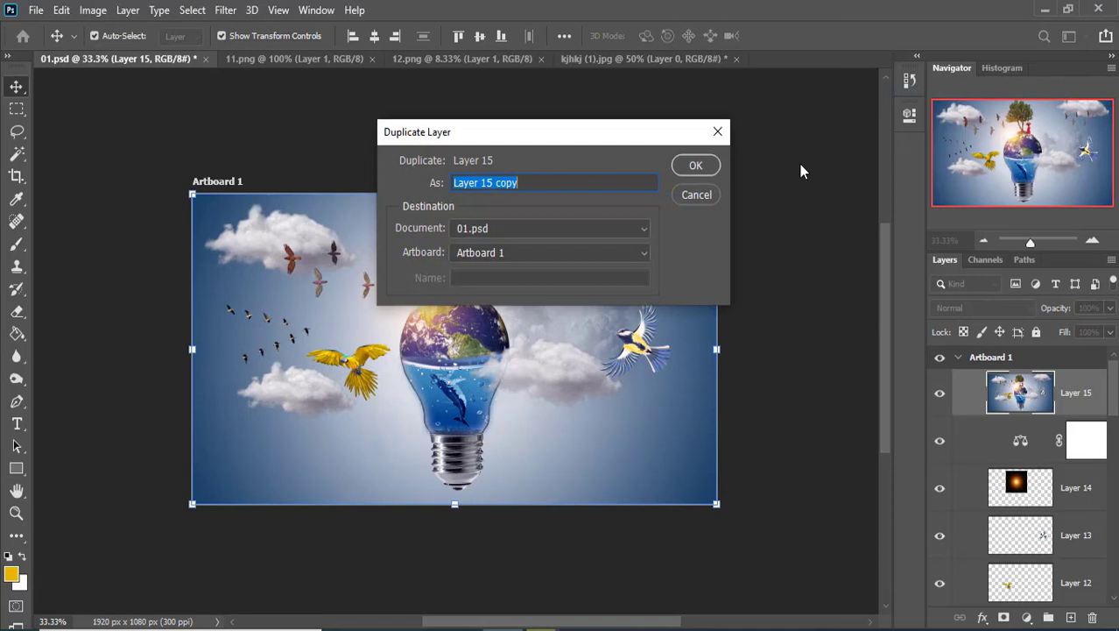
pyautogui.click(695, 163)
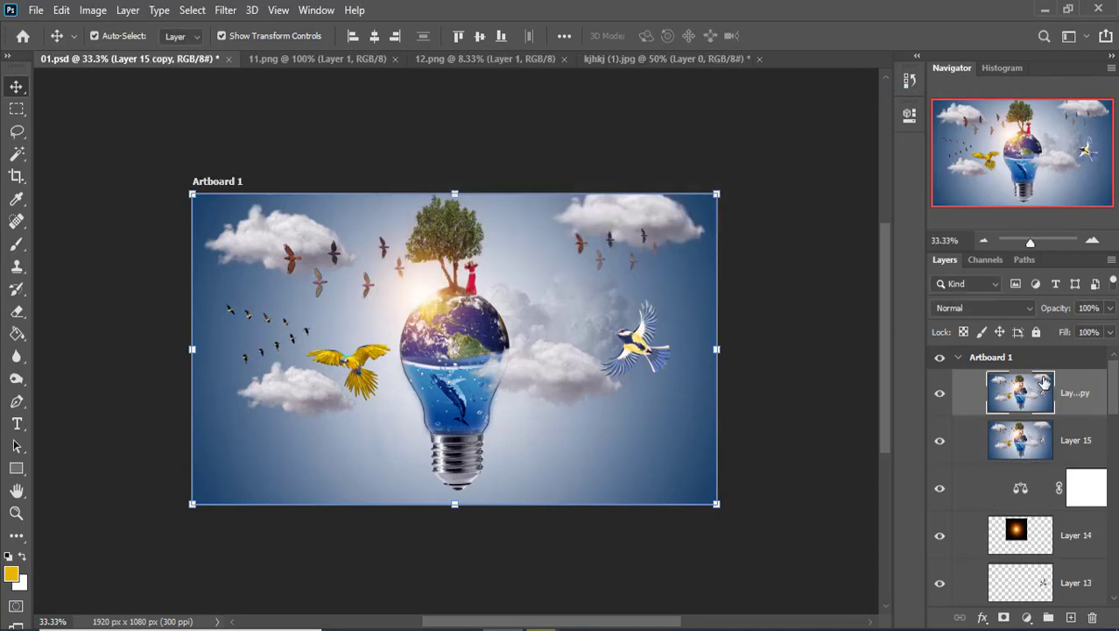
# Darken the copy's edges with a Camera Raw post-crop vignette of -15.
pyautogui.click(225, 9)
pyautogui.click(246, 121)
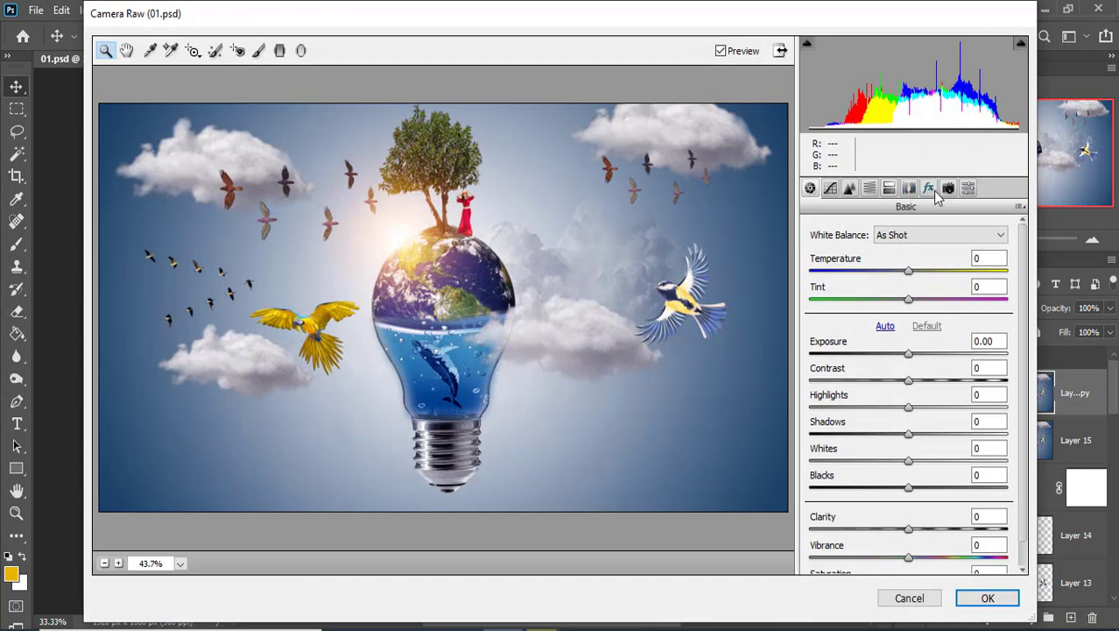
pyautogui.click(930, 189)
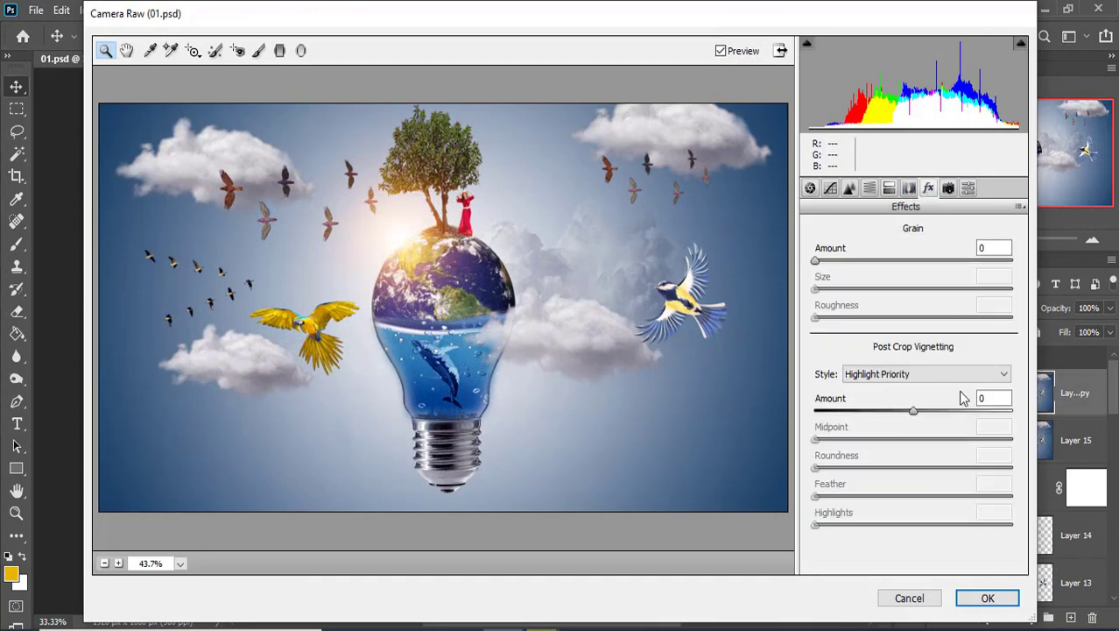
pyautogui.moveTo(913, 411); pyautogui.dragTo(890, 411)
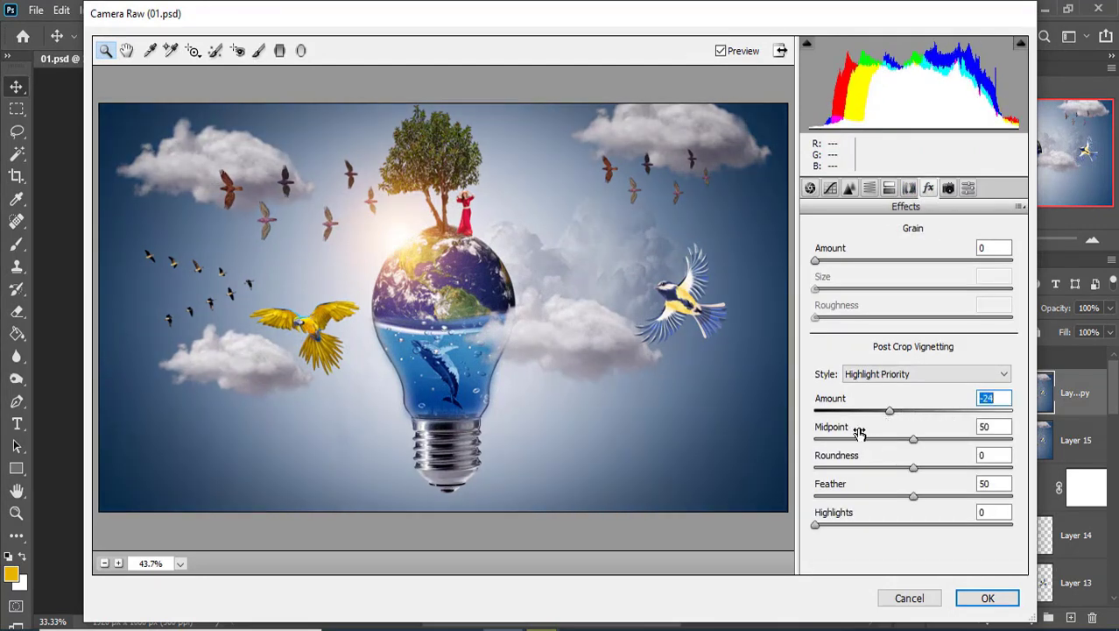
pyautogui.moveTo(890, 412); pyautogui.dragTo(899, 412)
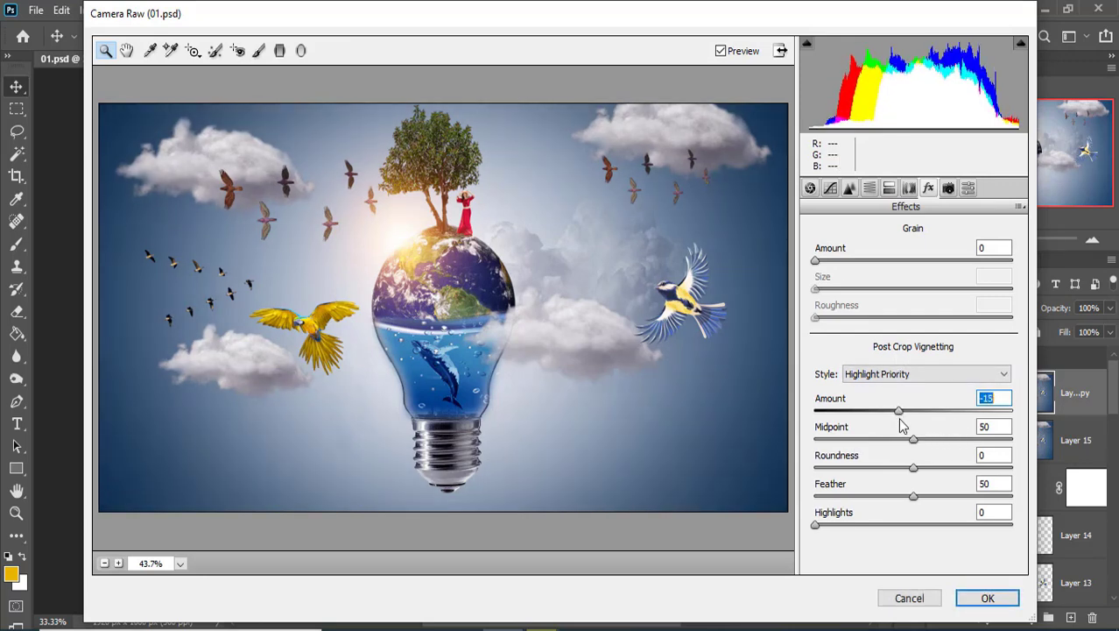
pyautogui.click(986, 597)
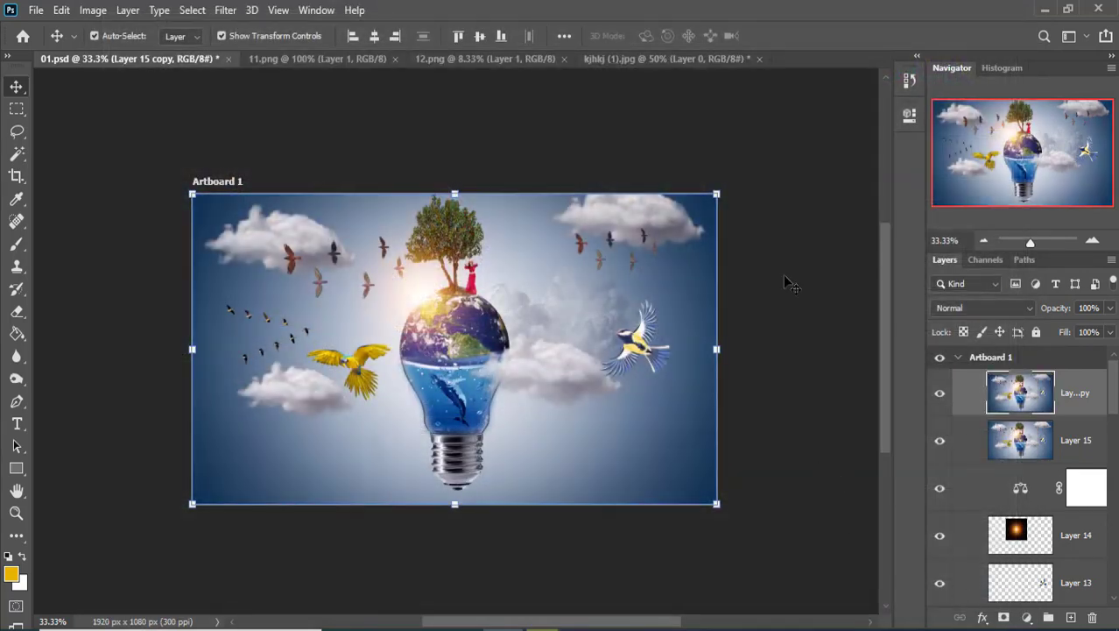
pyautogui.click(226, 10)
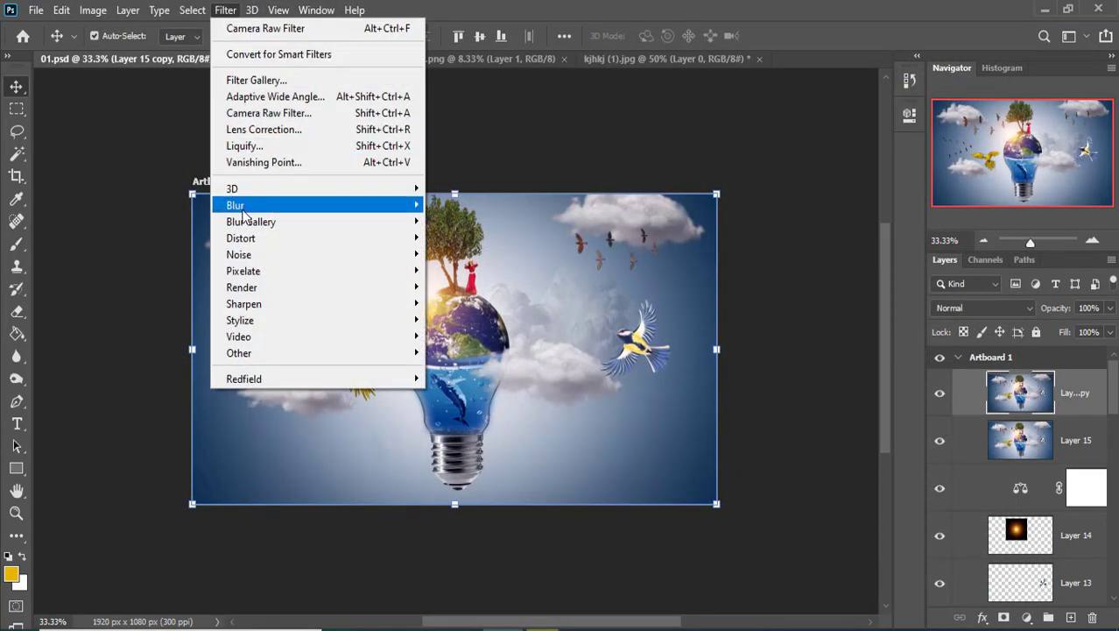
# In Camera Raw, set Temperature -13, Tint 0, Clarity -13 and Saturation about +8.
pyautogui.click(297, 114)
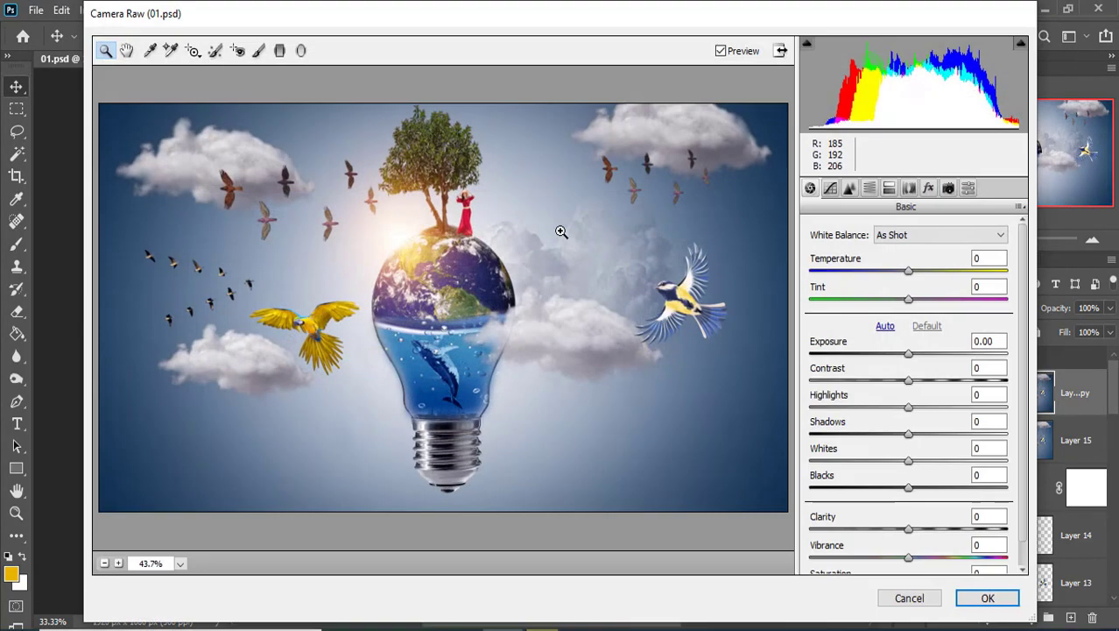
pyautogui.moveTo(909, 271)
pyautogui.mouseDown()
pyautogui.moveTo(897, 277)
pyautogui.moveTo(911, 303)
pyautogui.mouseUp()
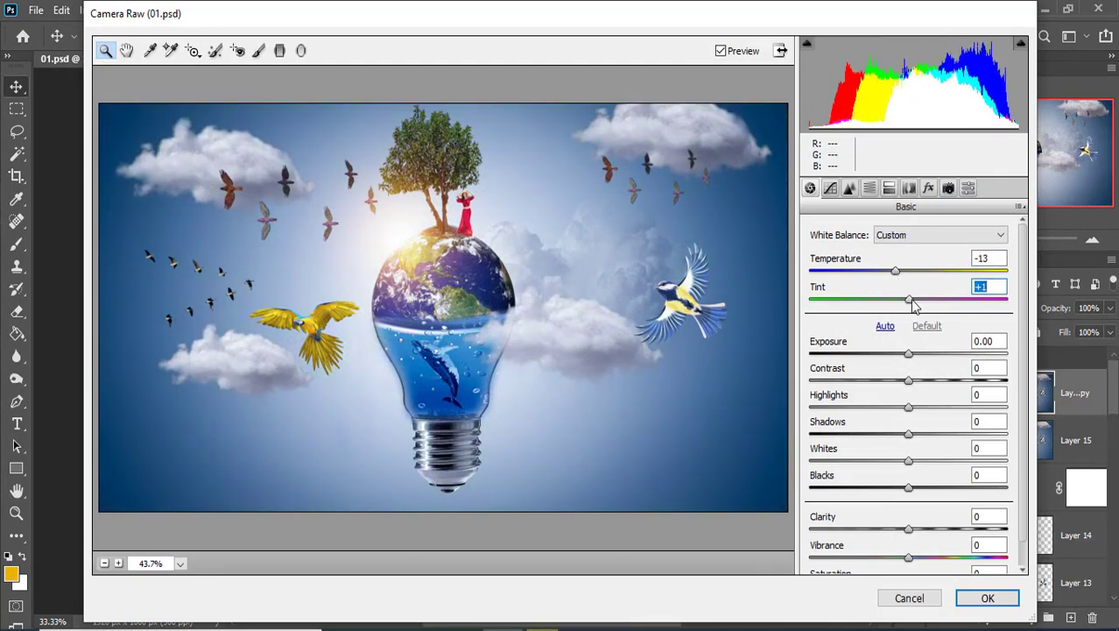
pyautogui.doubleClick(911, 301)
pyautogui.scroll(-1, 911, 458)
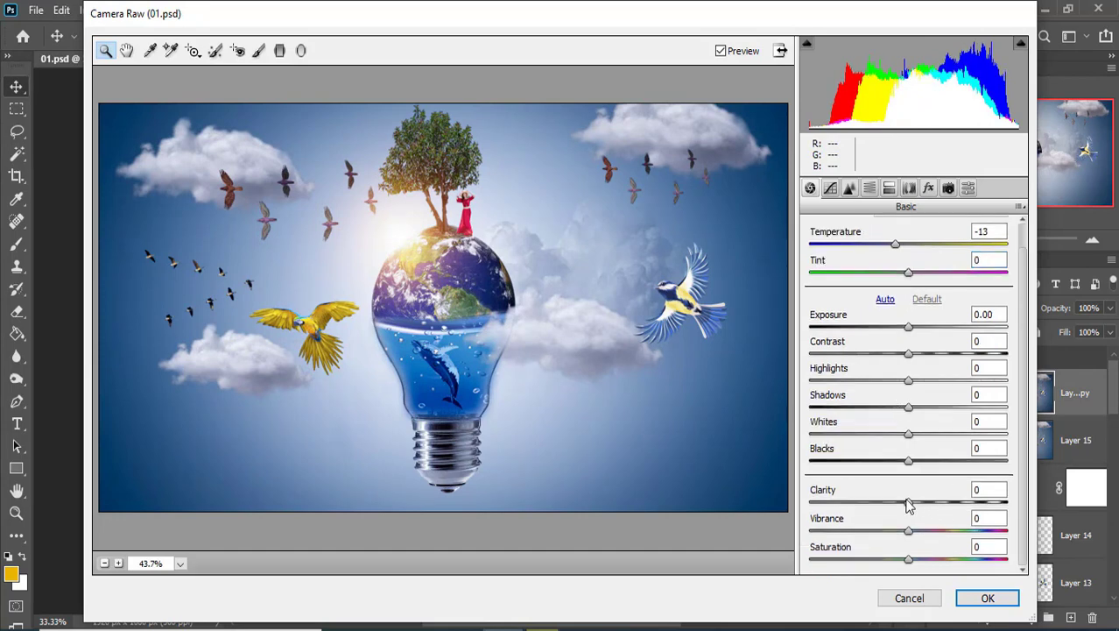
pyautogui.moveTo(911, 507)
pyautogui.mouseDown()
pyautogui.moveTo(895, 511)
pyautogui.moveTo(929, 506)
pyautogui.moveTo(898, 512)
pyautogui.mouseUp()
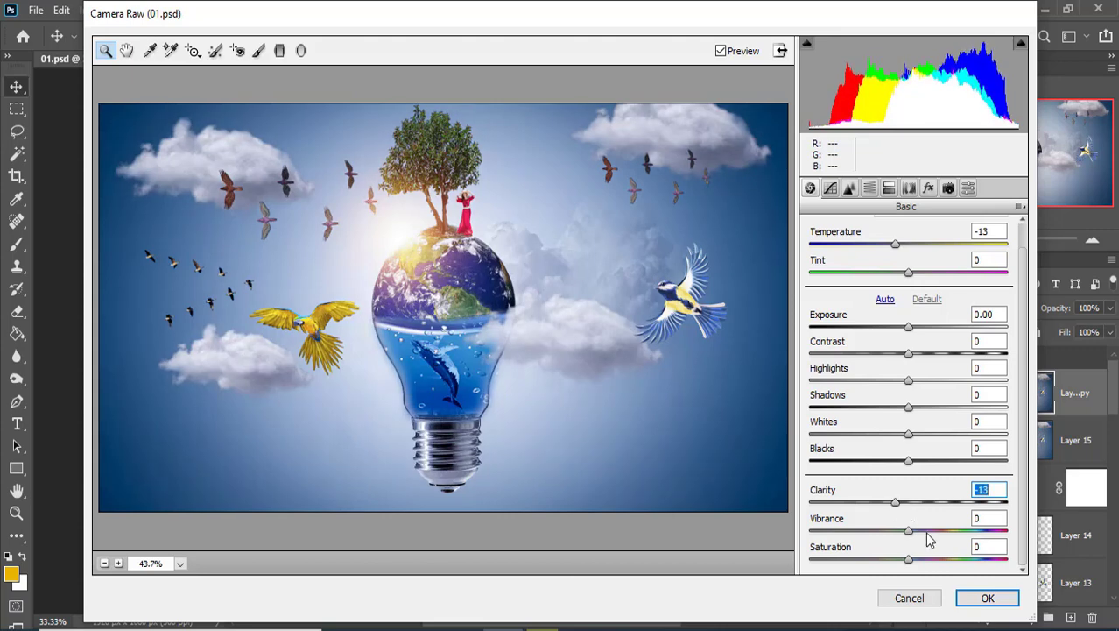
pyautogui.moveTo(906, 565)
pyautogui.mouseDown()
pyautogui.moveTo(893, 565)
pyautogui.moveTo(920, 561)
pyautogui.mouseUp()
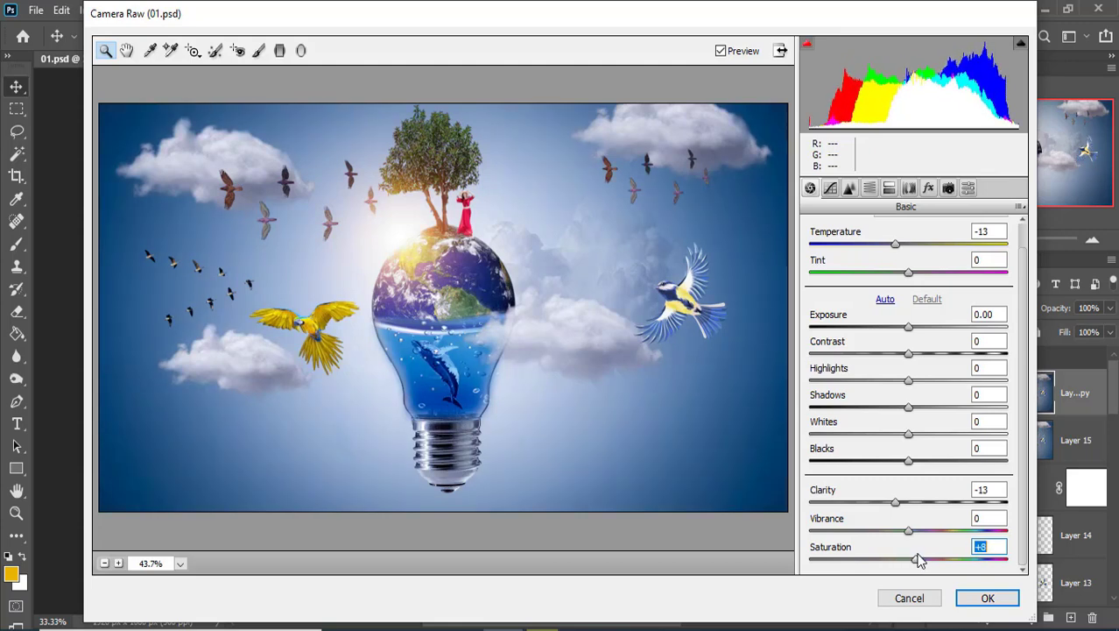
# Add a light -8 post-crop vignette, apply, and fit the composite in the window.
pyautogui.click(928, 188)
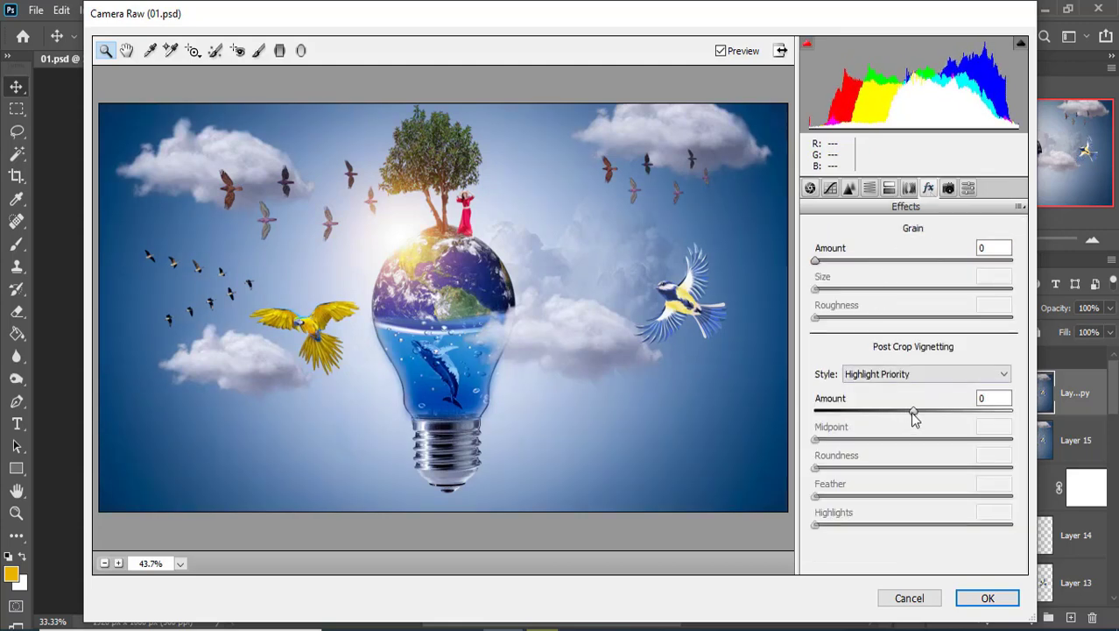
pyautogui.moveTo(914, 411); pyautogui.dragTo(907, 411)
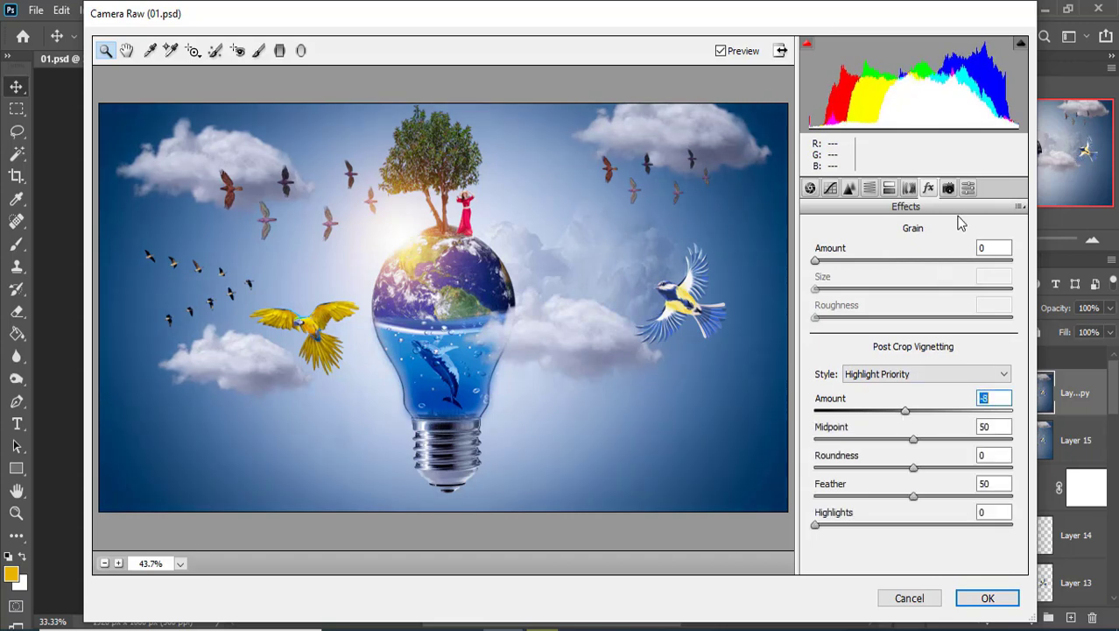
pyautogui.click(988, 597)
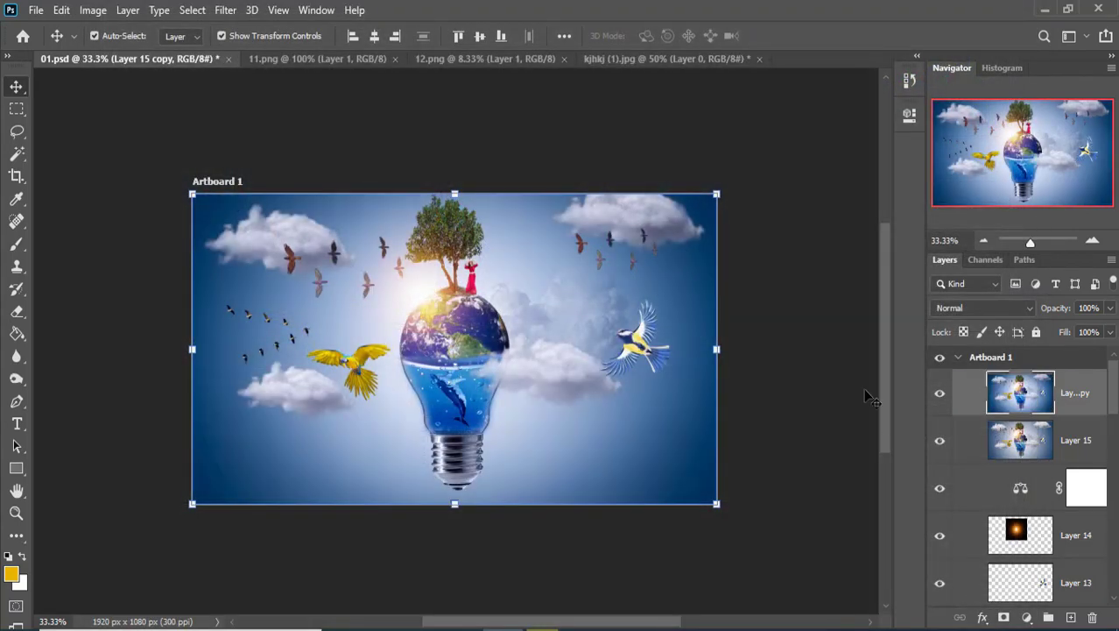
pyautogui.hotkey('ctrl', '+')
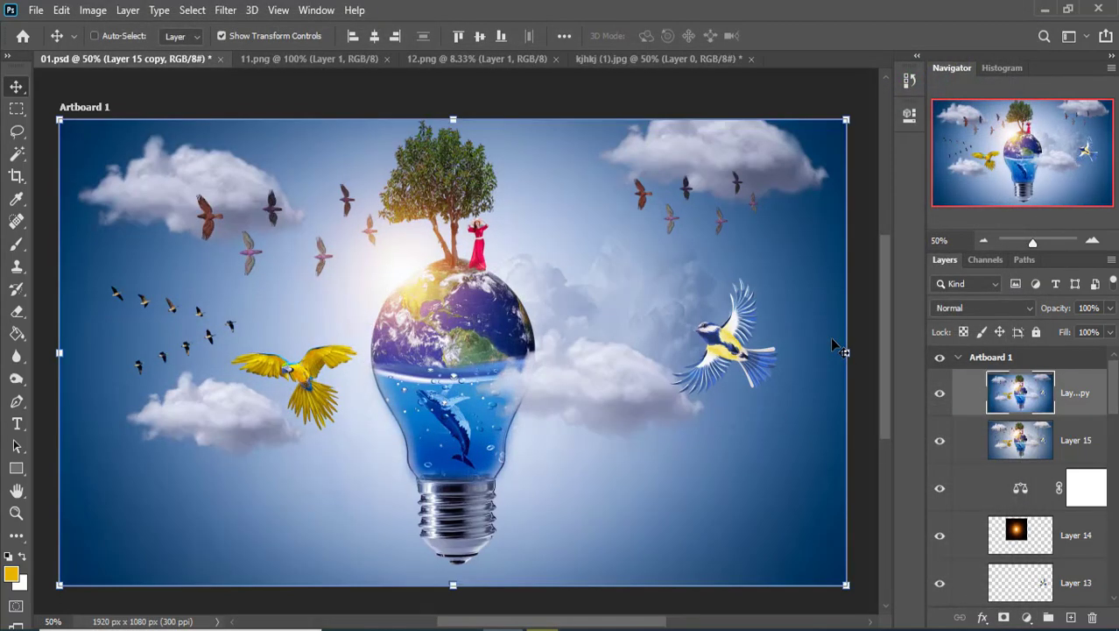
pyautogui.hotkey('ctrl', '0')
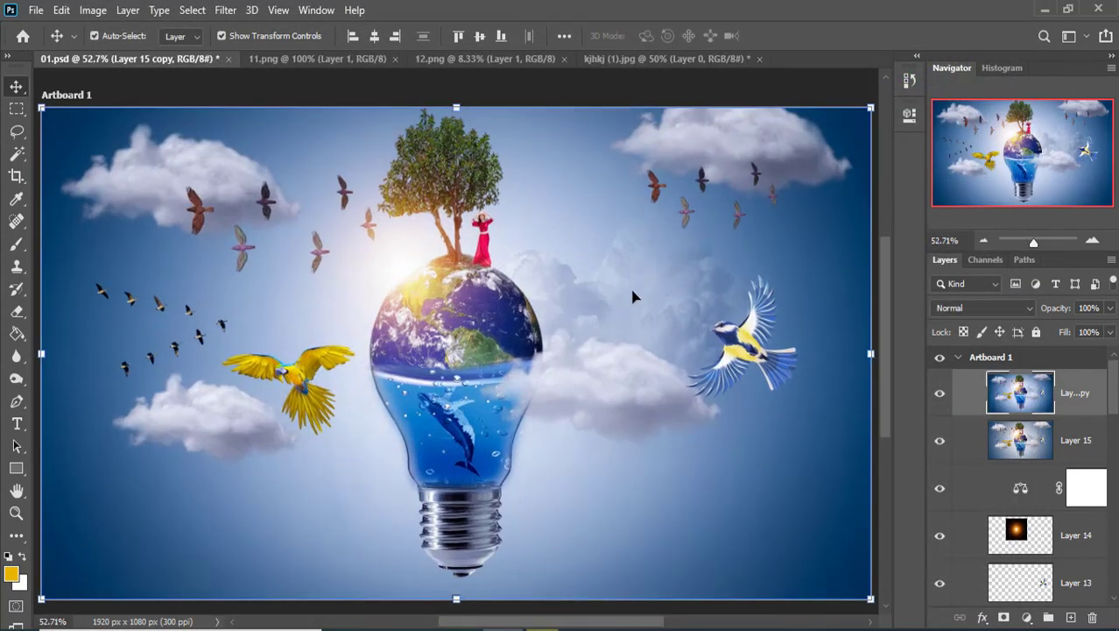